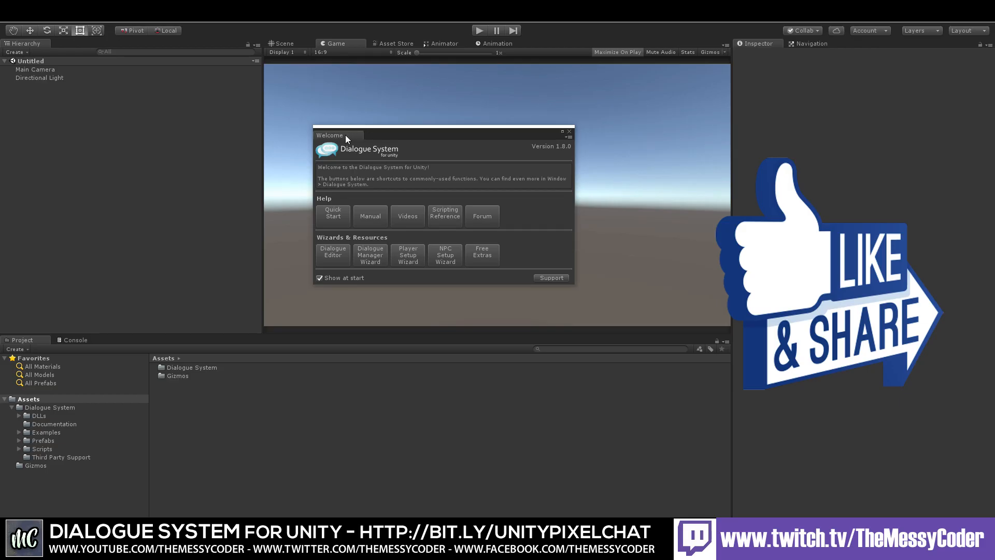
# Step: Dock the Welcome window into the panel below the Hierarchy
pyautogui.moveTo(346, 134); pyautogui.dragTo(108, 269)
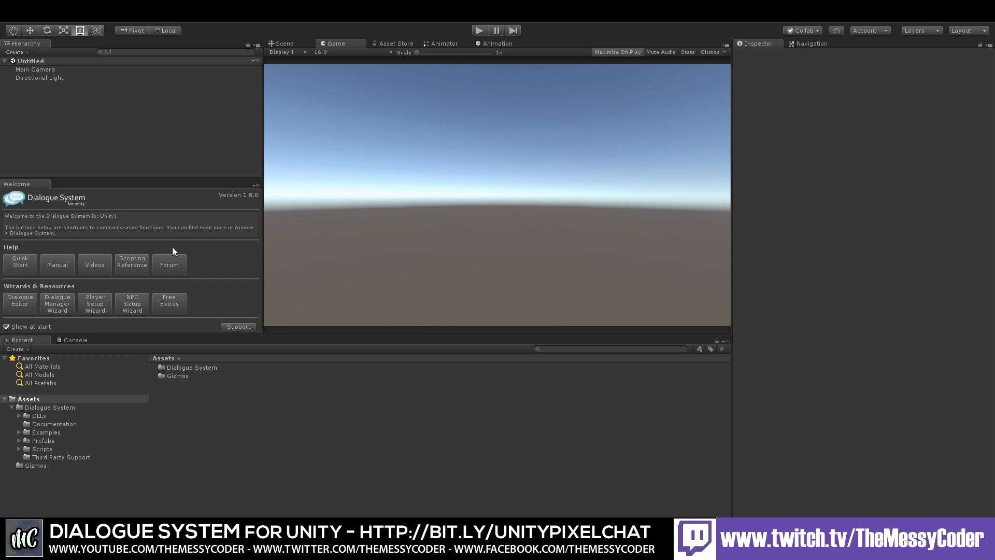
# Step: Add the Dialogue Manager prefab from Dialogue System > Prefabs into the scene hierarchy
pyautogui.doubleClick(185, 368)
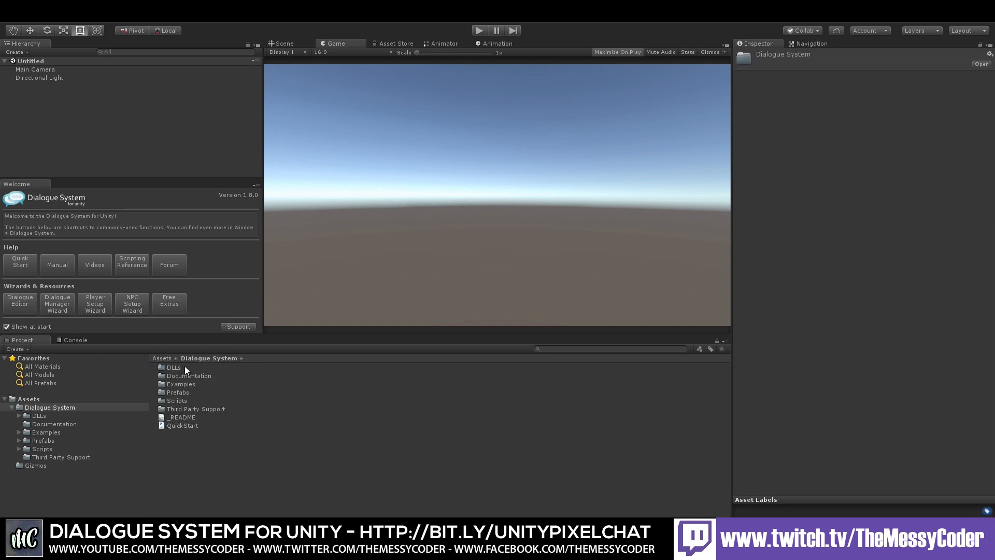
pyautogui.doubleClick(178, 392)
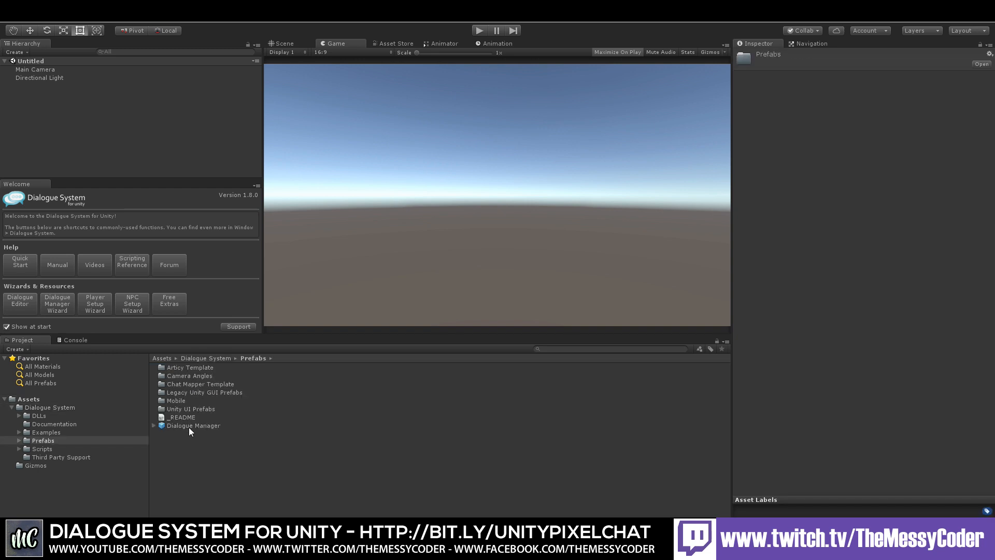
pyautogui.moveTo(189, 427); pyautogui.dragTo(75, 115)
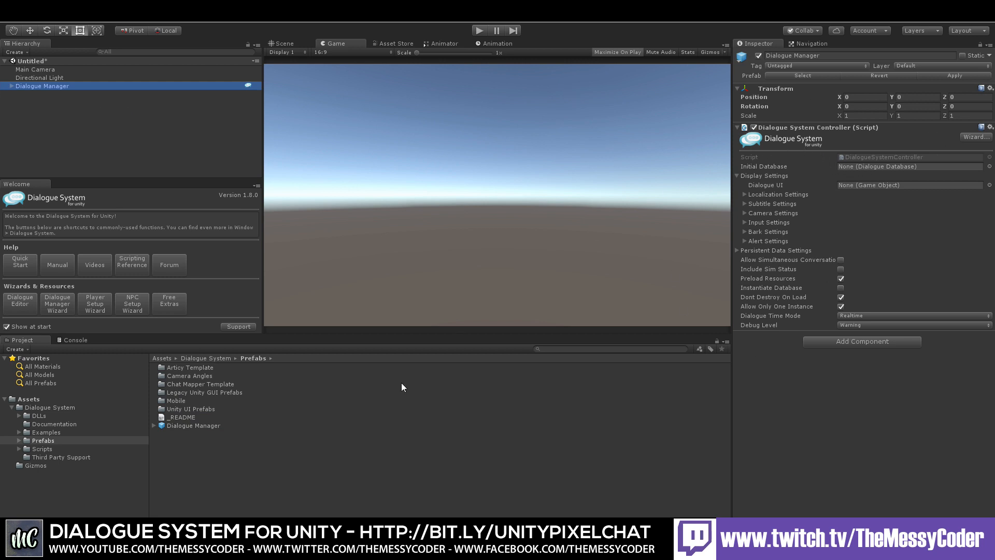
# Step: Create a new folder named AllMyStuff at the root of Assets
pyautogui.click(28, 399)
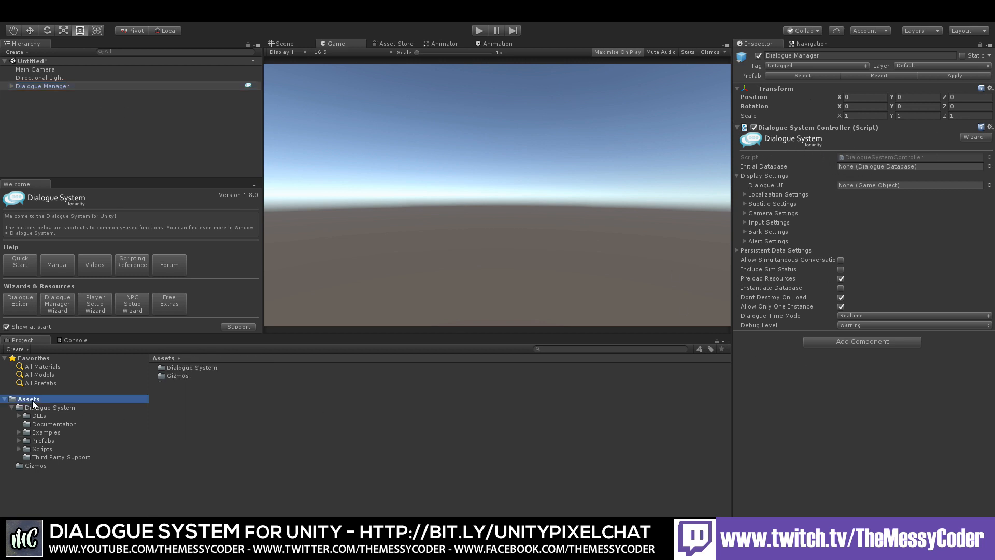
pyautogui.rightClick(181, 405)
pyautogui.moveTo(238, 197)
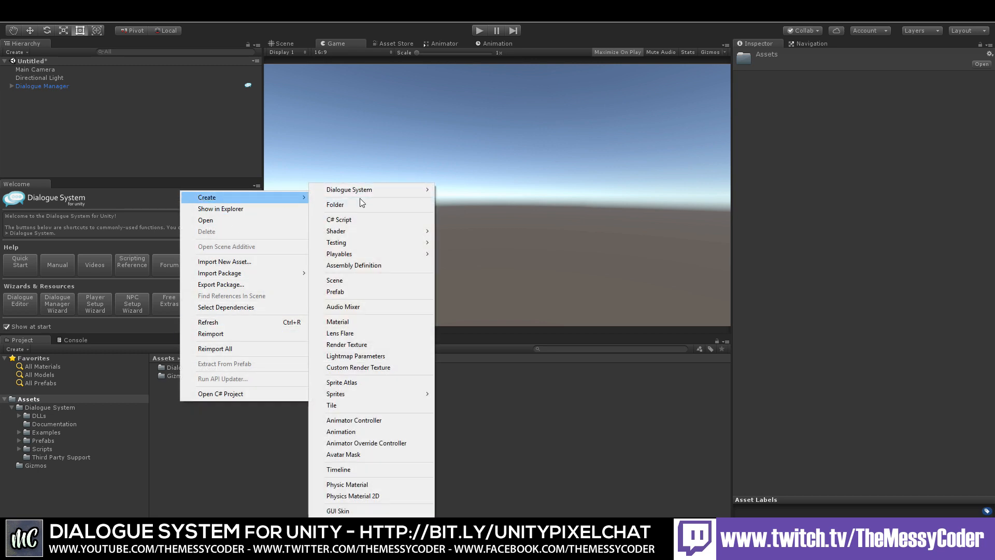
pyautogui.click(359, 204)
pyautogui.write('AllMyStuff')
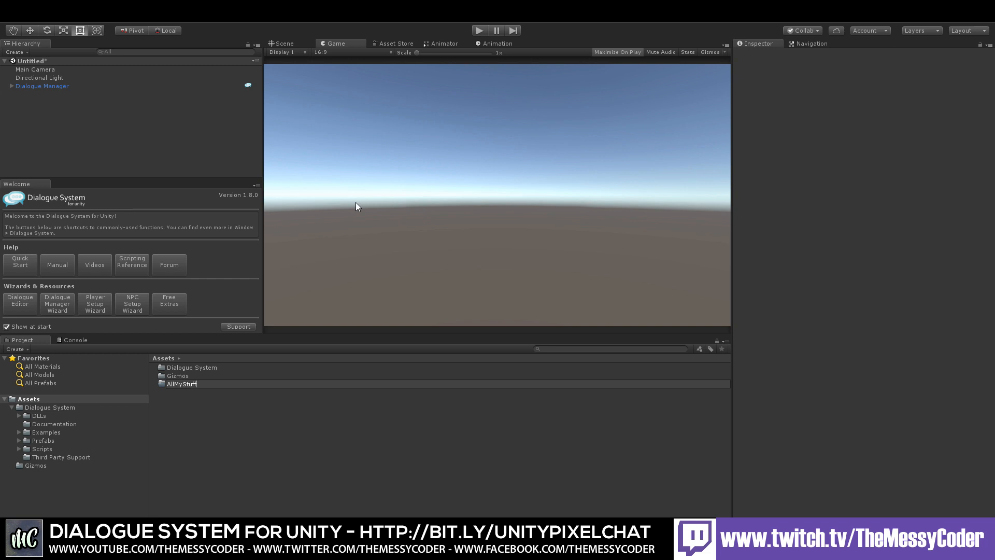
pyautogui.press('Return')
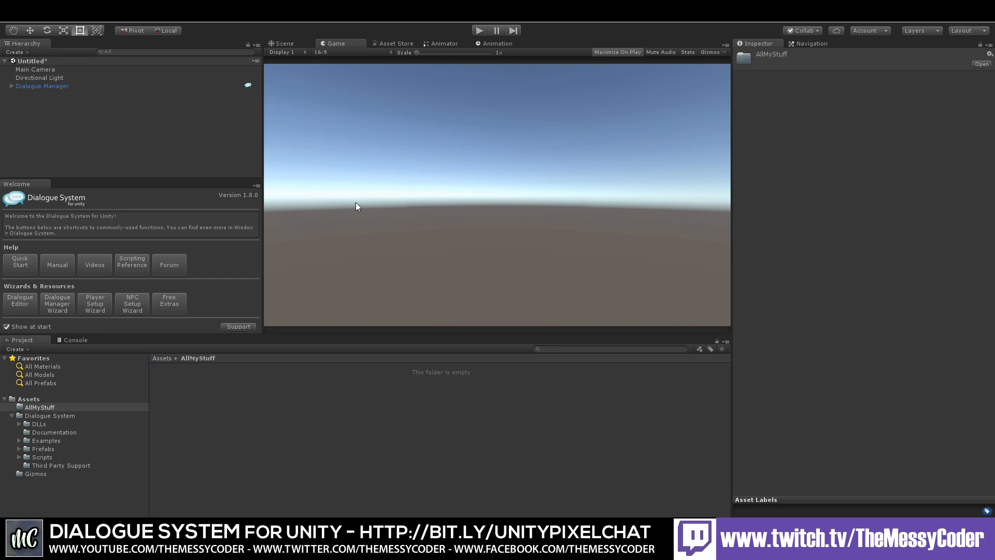
# Step: Create a Dialogue Database inside the AllMyStuff folder and name it TestDB
pyautogui.rightClick(318, 383)
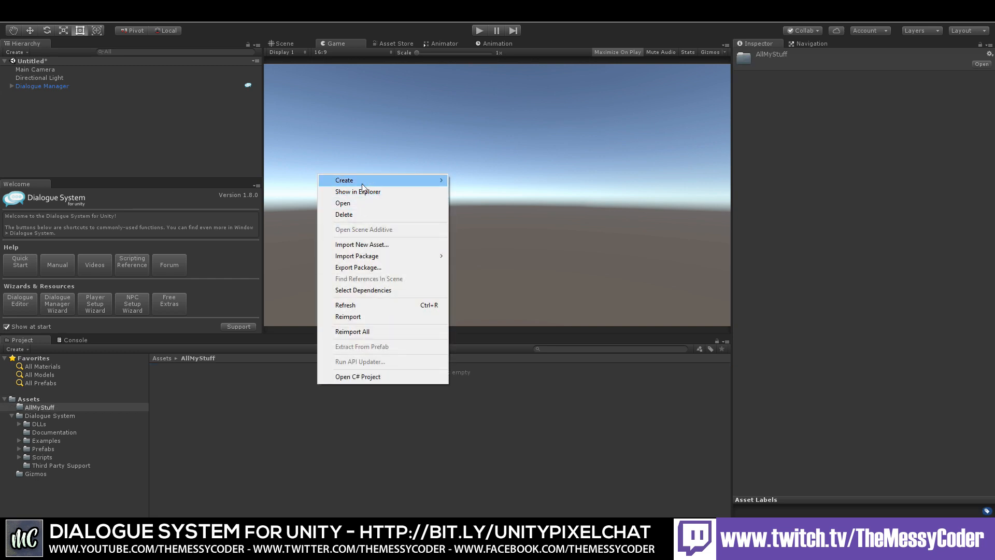
pyautogui.moveTo(363, 180)
pyautogui.moveTo(508, 180)
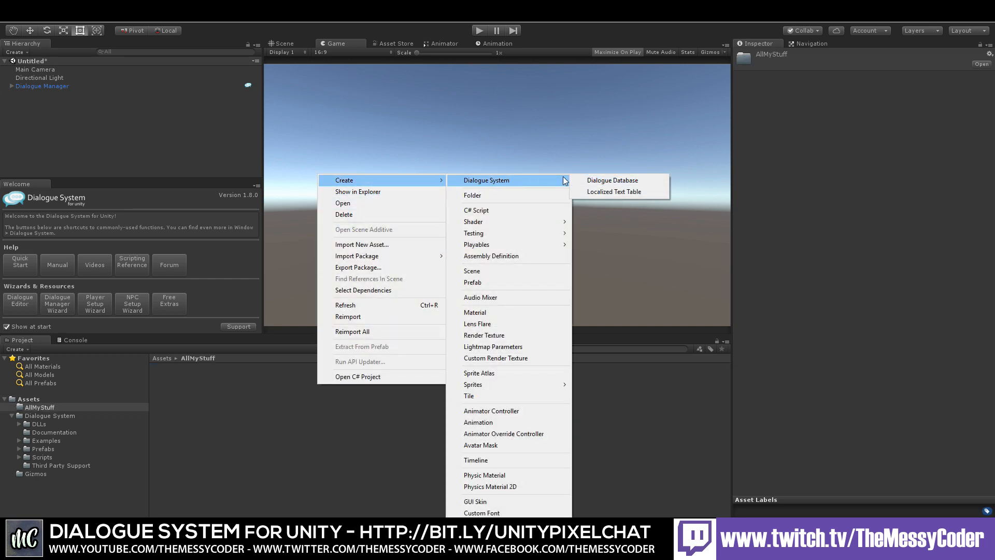
pyautogui.click(605, 180)
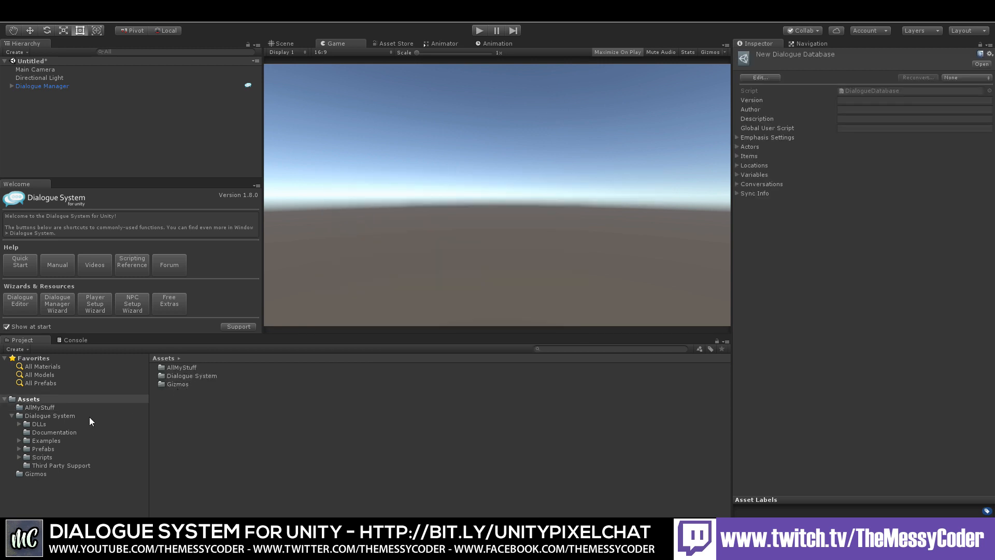
pyautogui.doubleClick(175, 367)
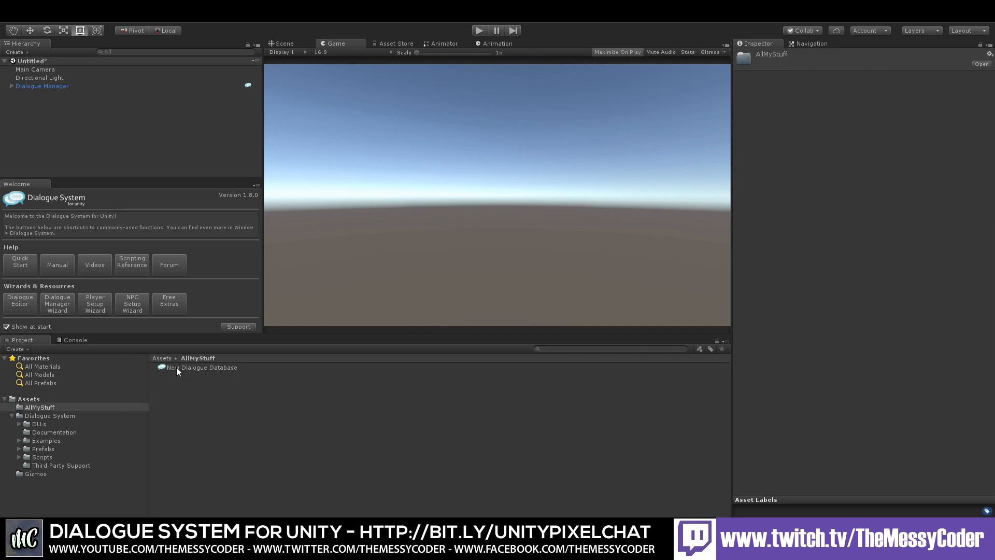
pyautogui.click(207, 367)
pyautogui.write('Te')
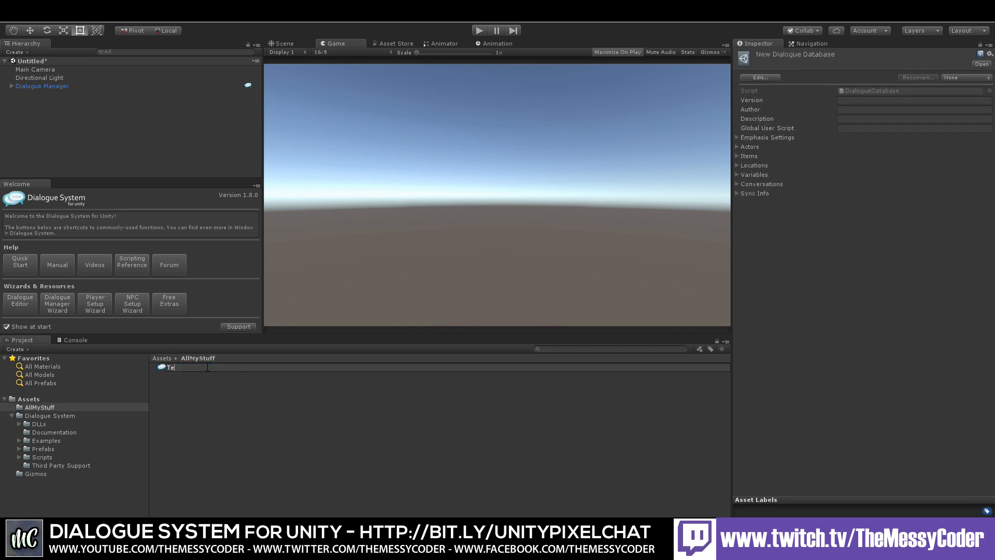
pyautogui.write('stDB')
pyautogui.press('Return')
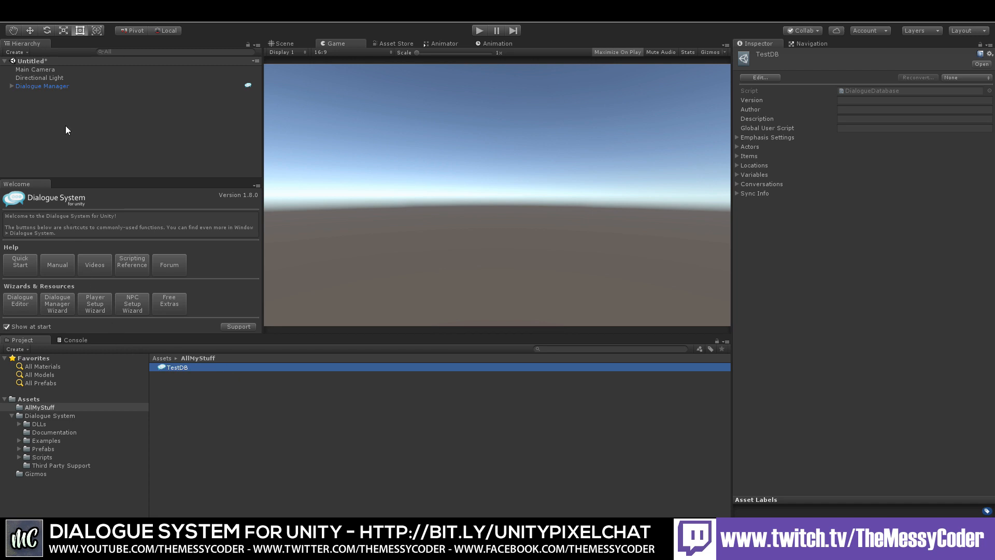
# Step: Assign TestDB as the Dialogue Manager's Initial Database
pyautogui.click(53, 85)
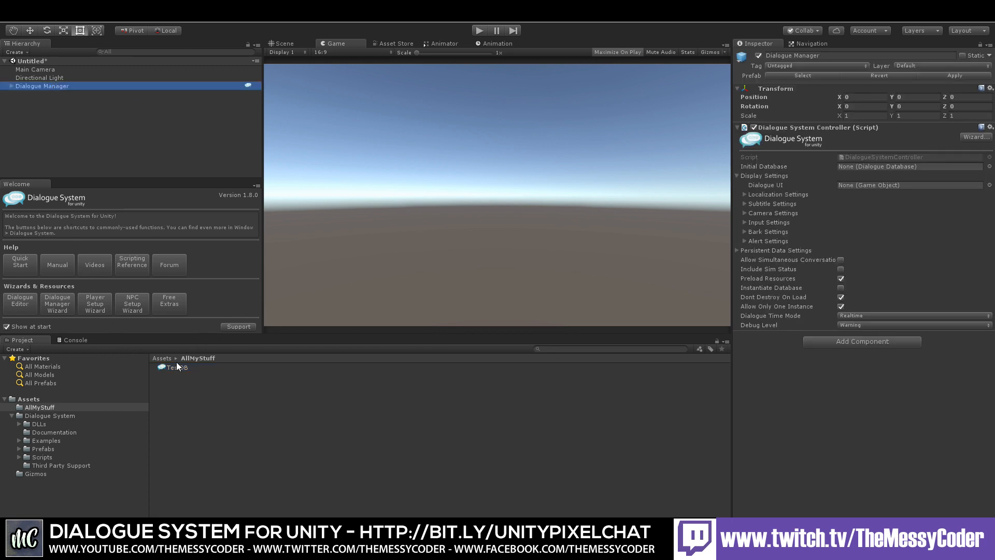
pyautogui.moveTo(176, 366); pyautogui.dragTo(874, 165)
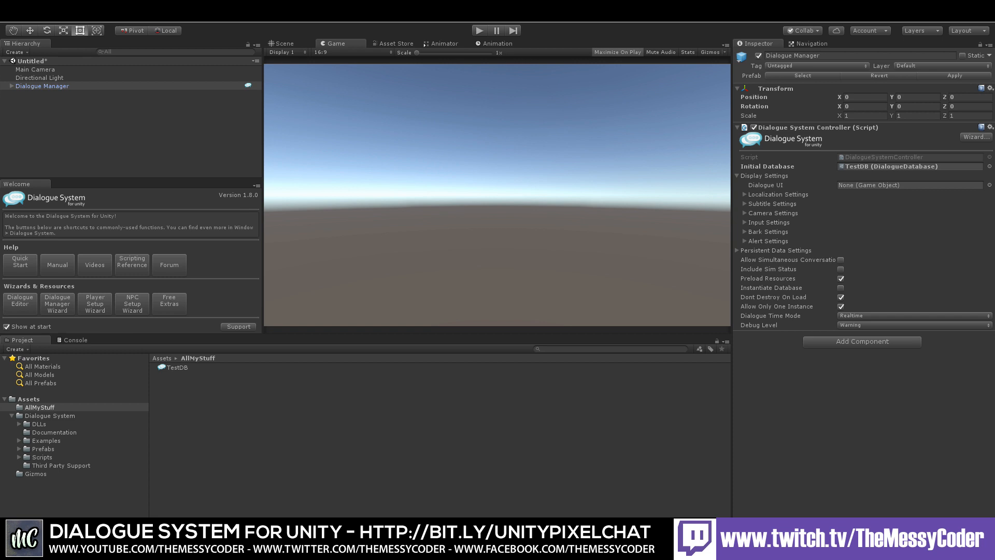
# Step: Open TestDB in the Dialogue Editor and dock the editor into the bottom panel, resizing it
pyautogui.click(776, 141)
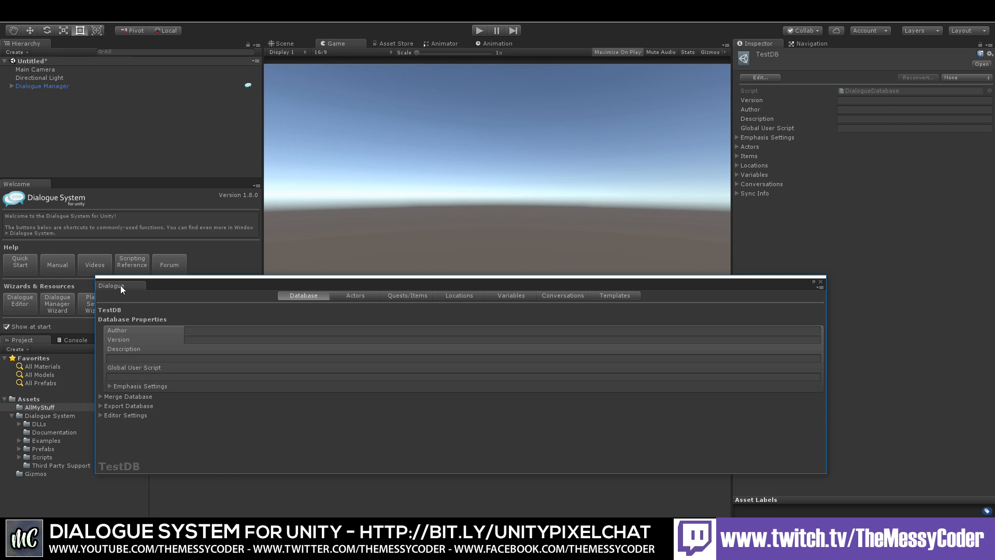
pyautogui.moveTo(120, 285); pyautogui.dragTo(77, 347)
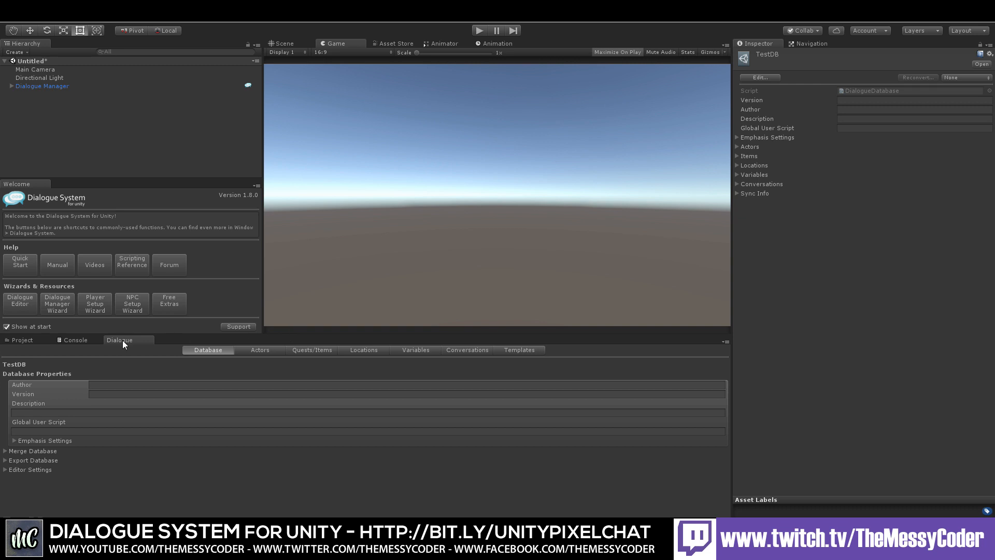
pyautogui.moveTo(248, 335); pyautogui.dragTo(249, 309)
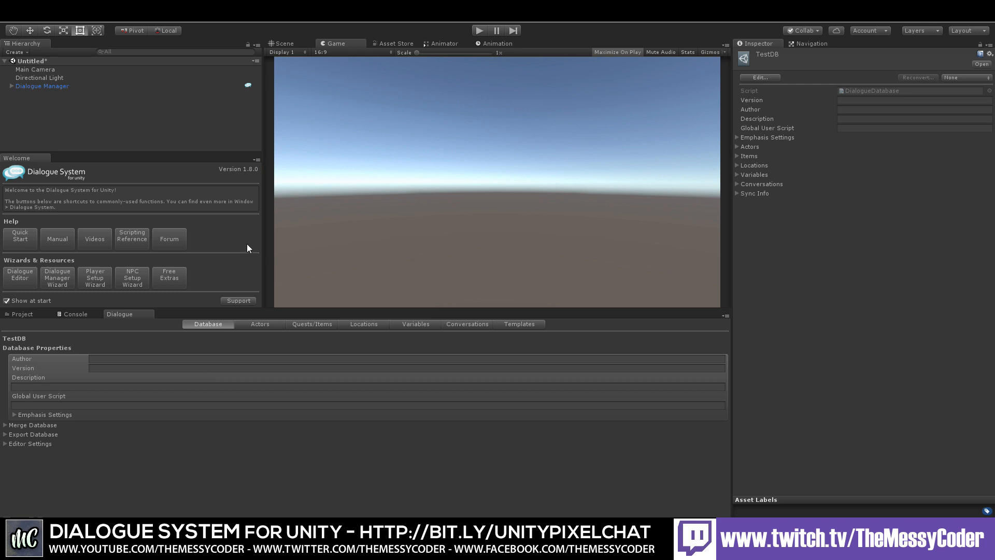
# Step: Set the Game view aspect ratio to Free Aspect
pyautogui.click(332, 51)
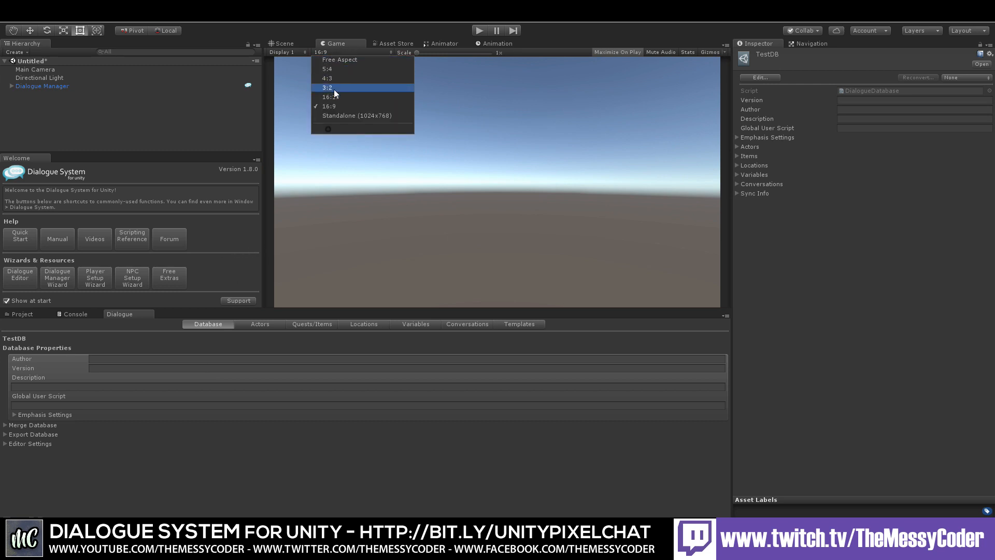
pyautogui.click(335, 59)
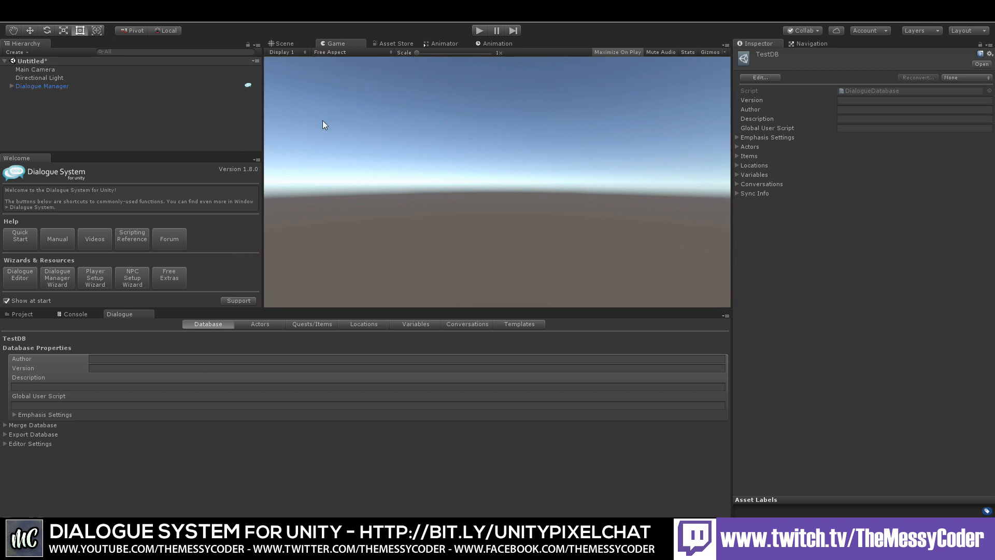
# Step: Add a new conversation in the Conversations section and title it Test Conversation
pyautogui.click(461, 325)
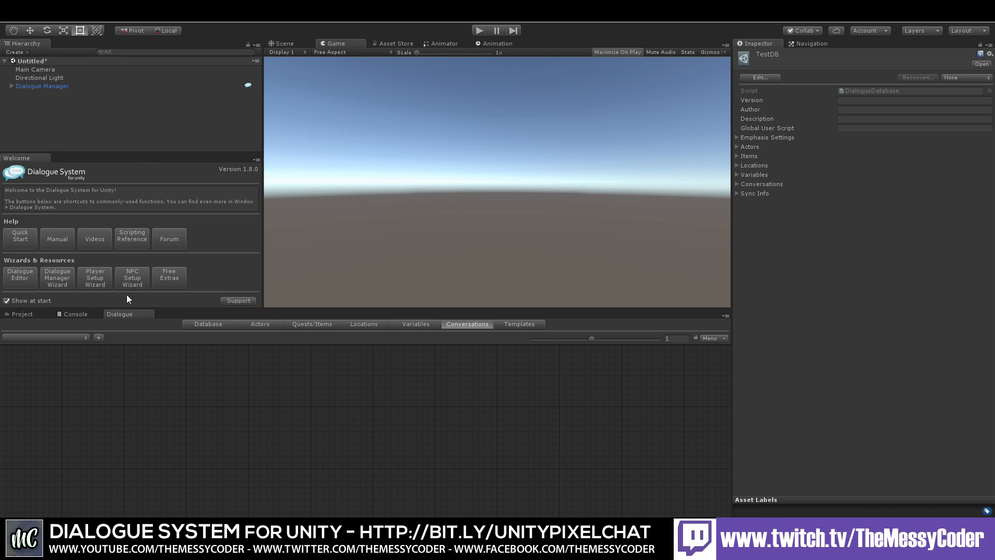
pyautogui.click(98, 337)
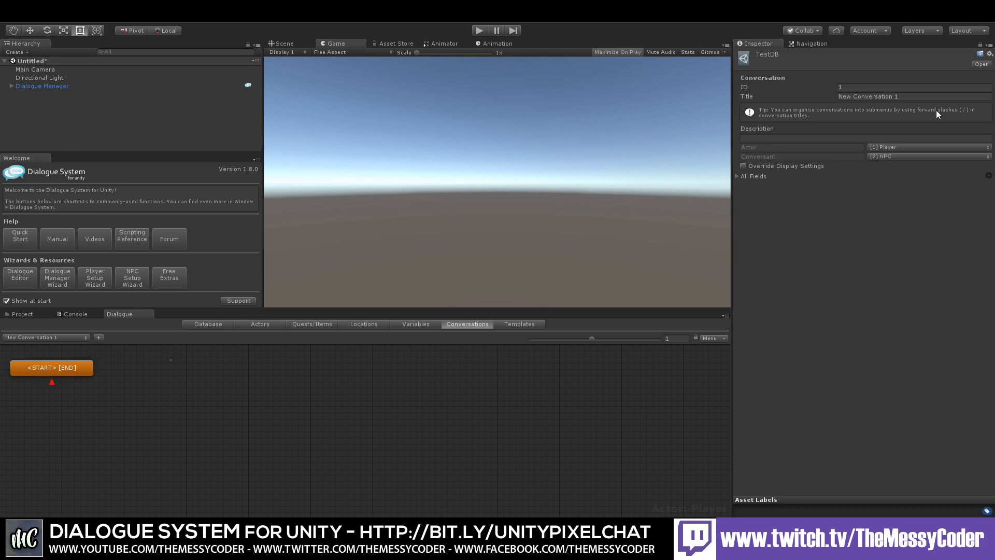
pyautogui.click(897, 96)
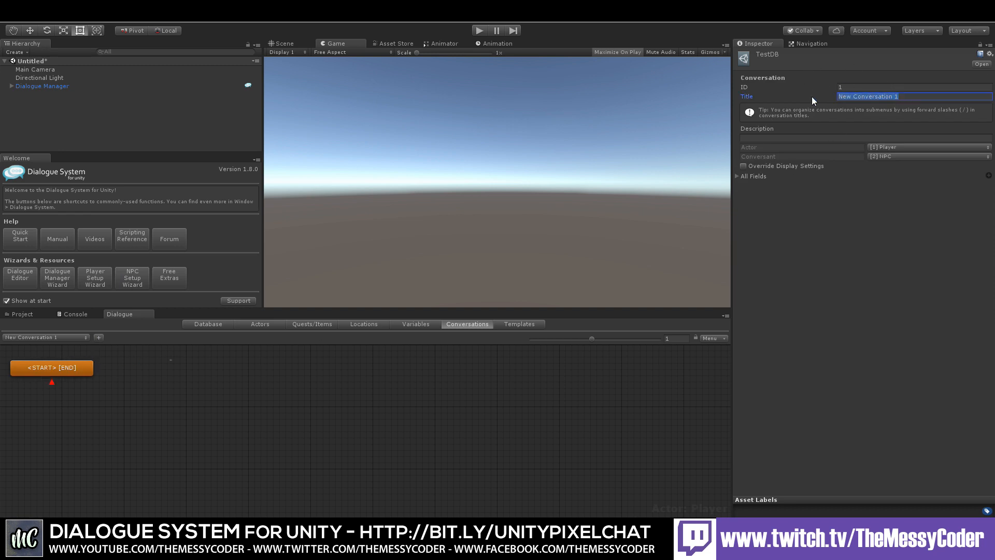
pyautogui.write('Test Conve')
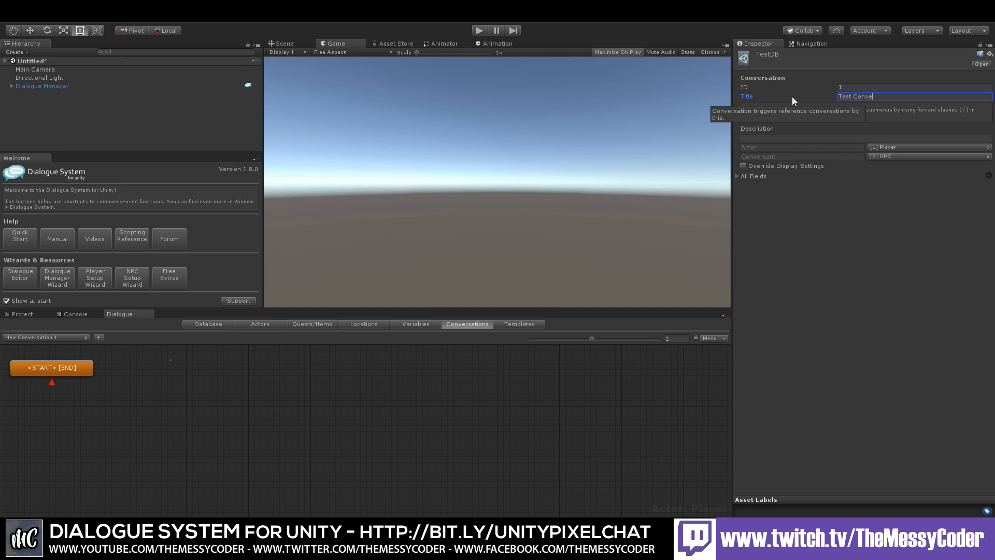
pyautogui.write('rsation')
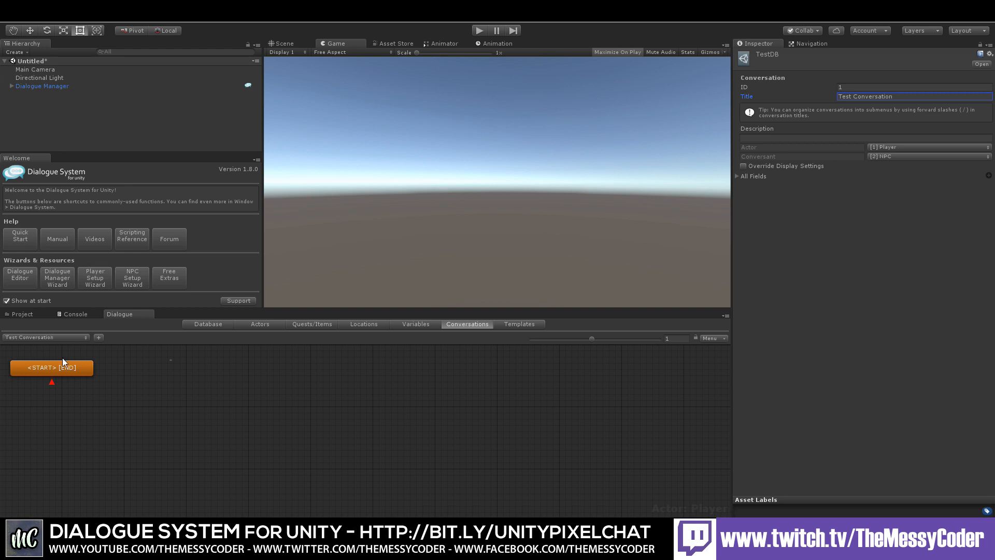
# Step: Create a child node under the START node and set its title to Hello Node
pyautogui.rightClick(68, 370)
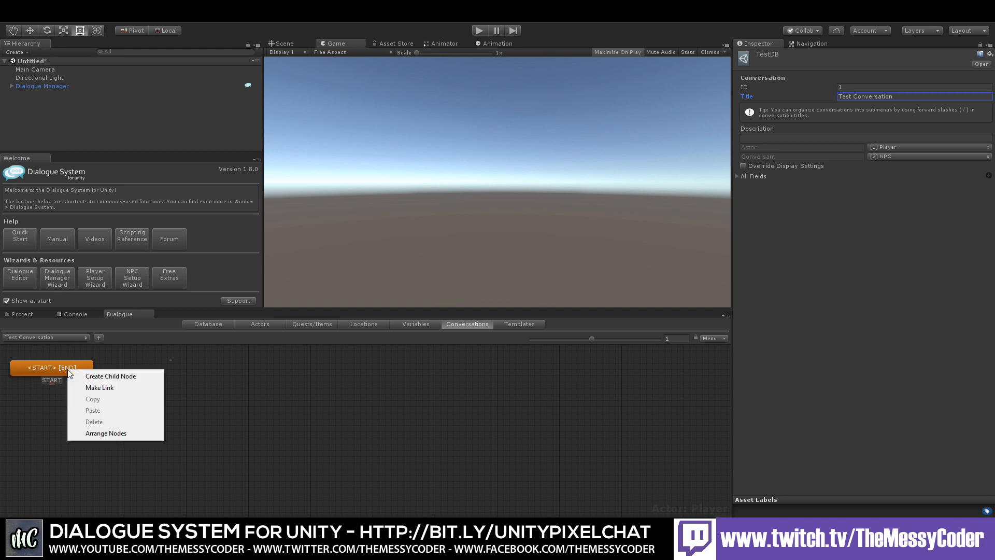
pyautogui.click(104, 377)
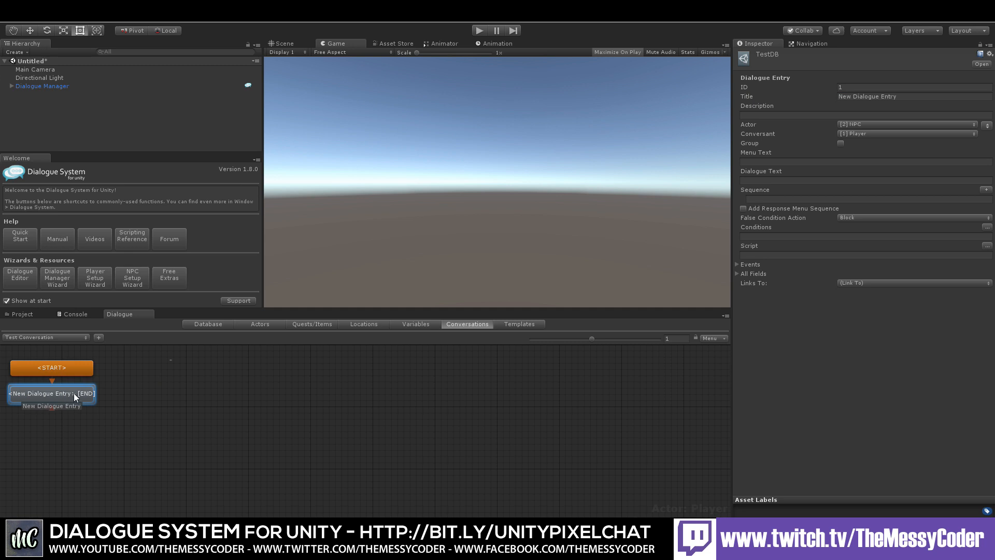
pyautogui.click(902, 96)
pyautogui.moveTo(903, 96); pyautogui.dragTo(742, 98)
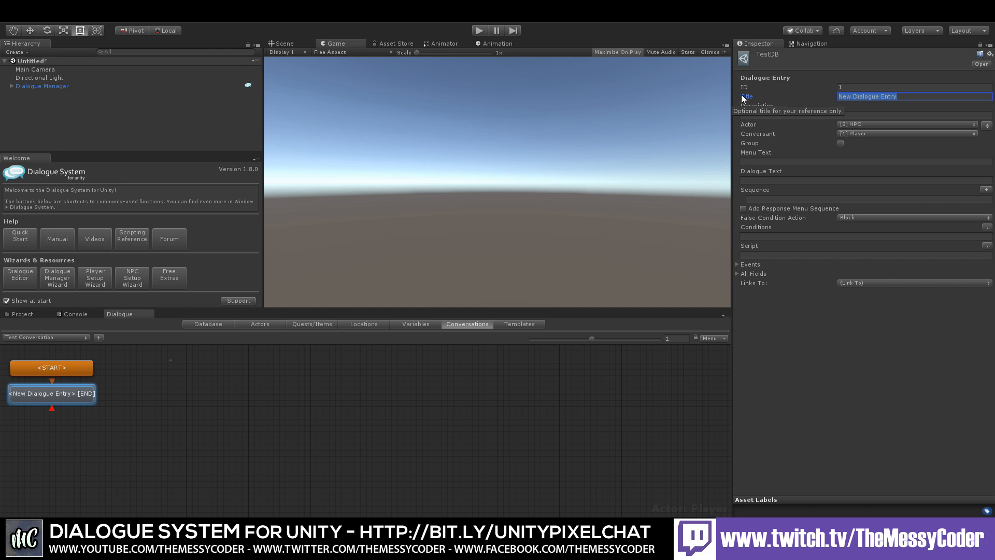
pyautogui.write('Hello Node')
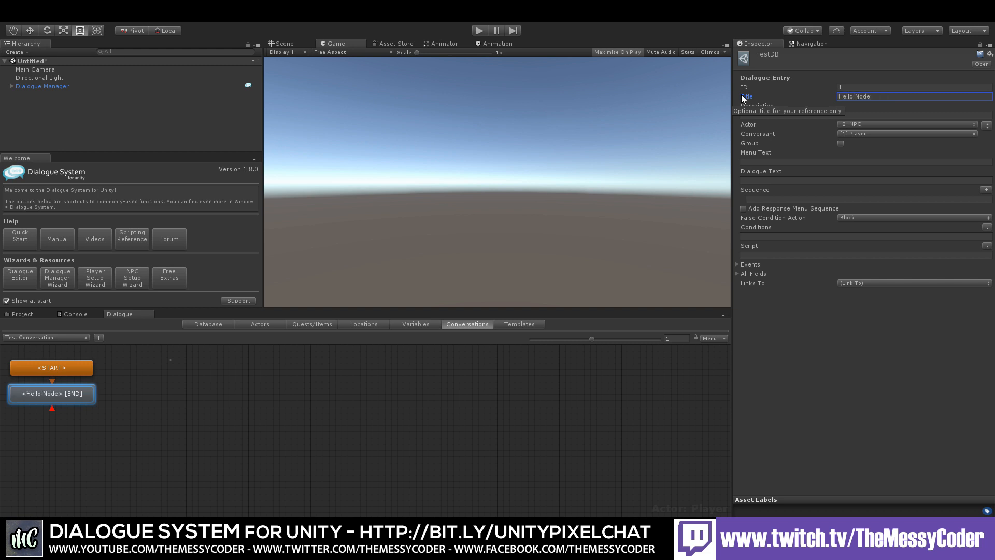
# Step: Set the node's description to NPC says hello and its Dialogue Text to Hello Badger
pyautogui.click(807, 115)
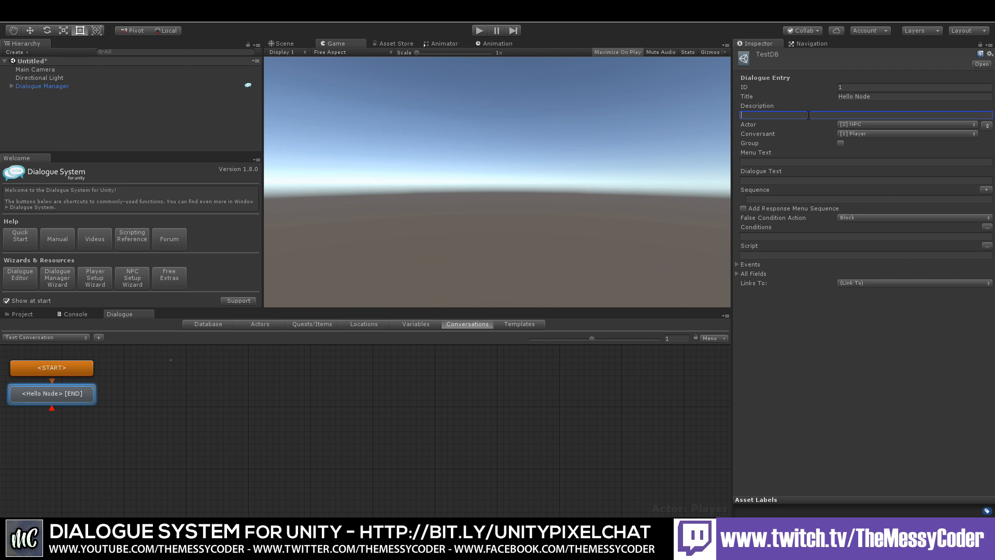
pyautogui.write('NPC says')
pyautogui.write('hello')
pyautogui.click(773, 180)
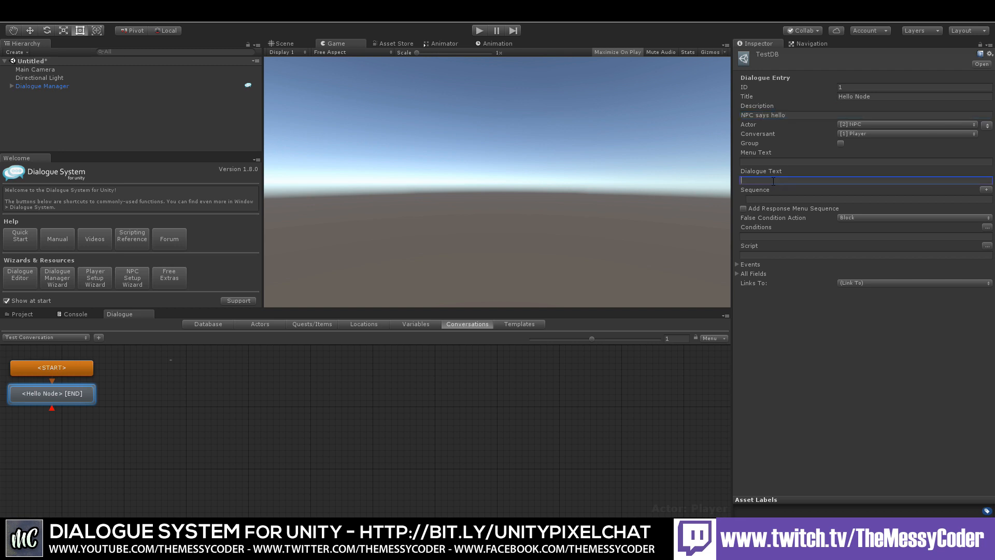
pyautogui.write('Hello Badger')
# Step: Create a child node beneath the Hello Badger node, then reselect the Hello Badger node
pyautogui.rightClick(38, 397)
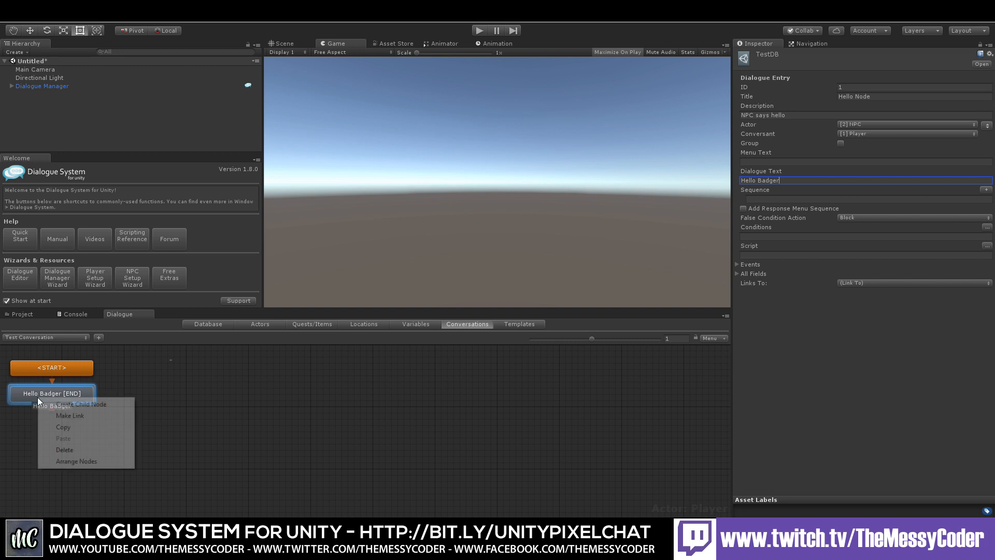
pyautogui.click(70, 405)
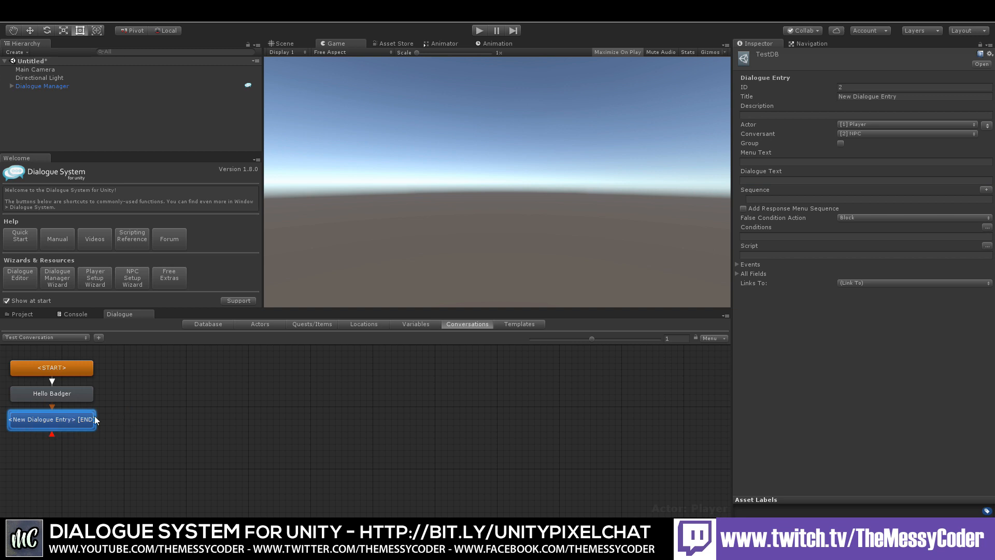
pyautogui.click(67, 398)
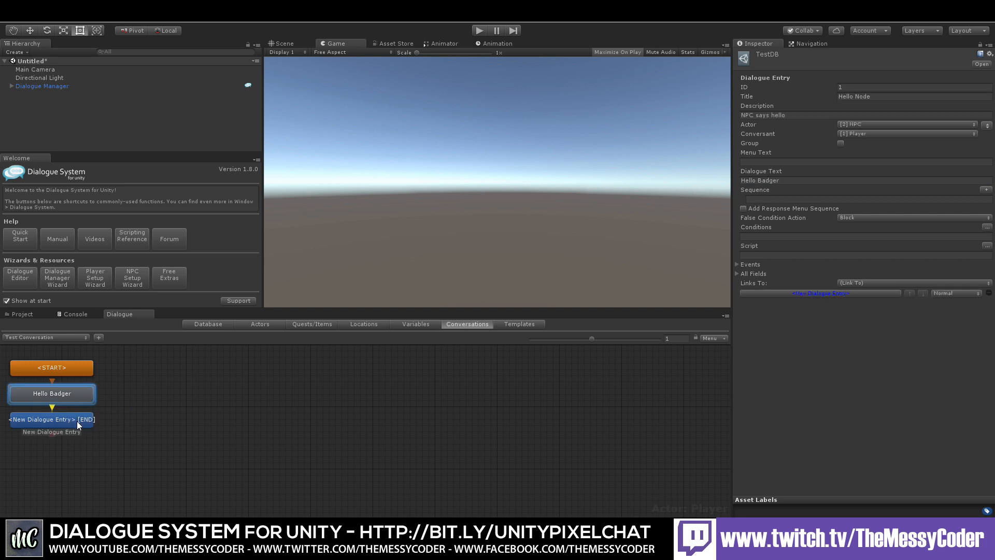
# Step: Title the new child node beneath Hello Badger as Goodbye Response
pyautogui.click(76, 421)
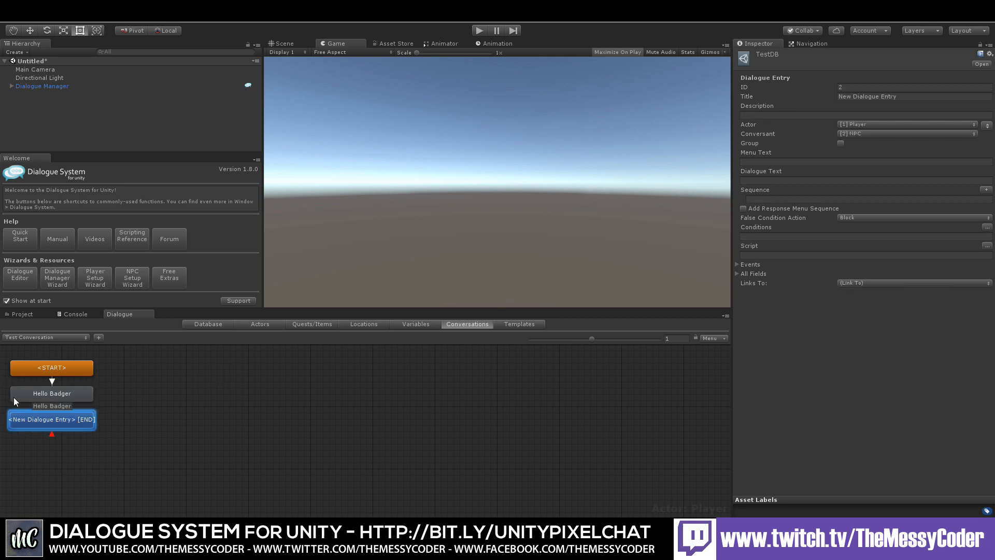
pyautogui.click(51, 394)
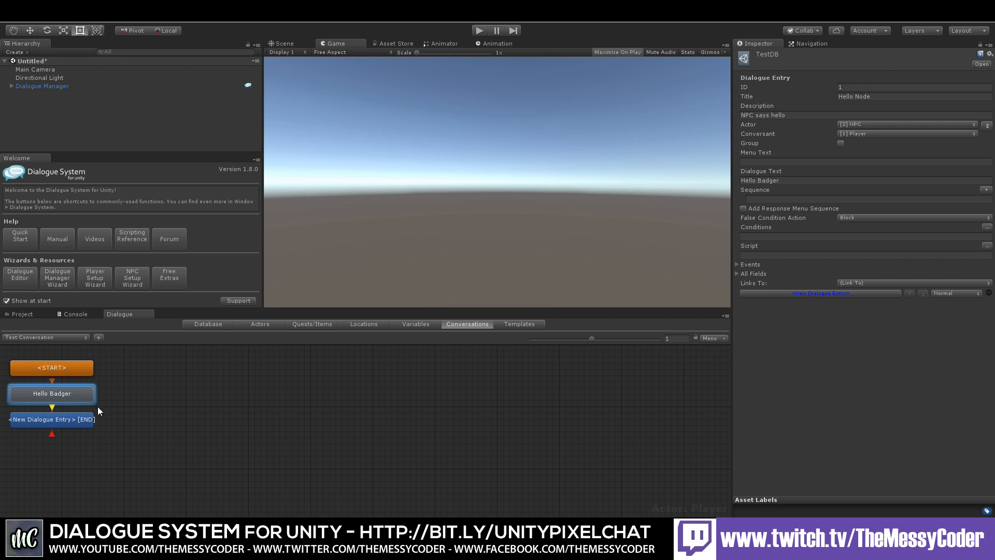
pyautogui.click(85, 420)
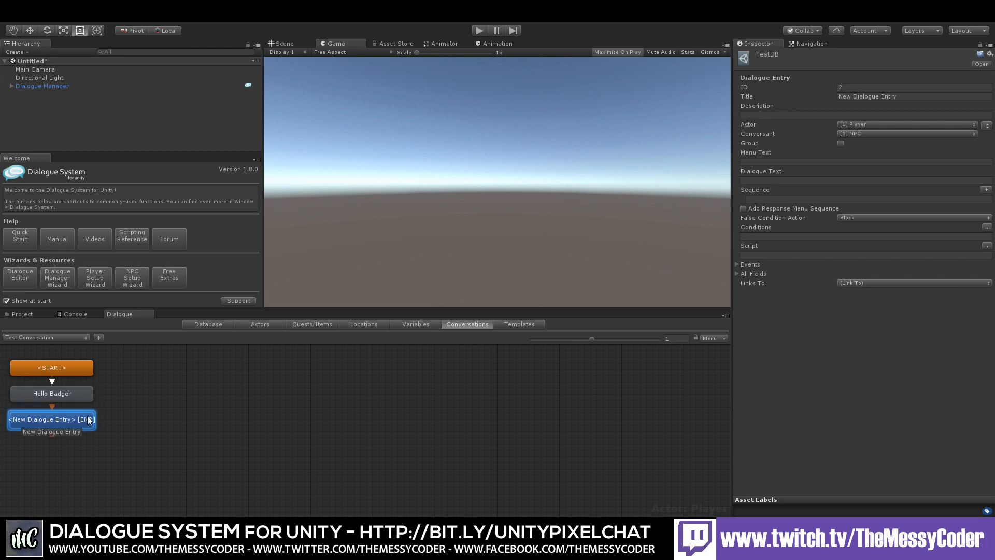
pyautogui.click(919, 93)
pyautogui.write('R')
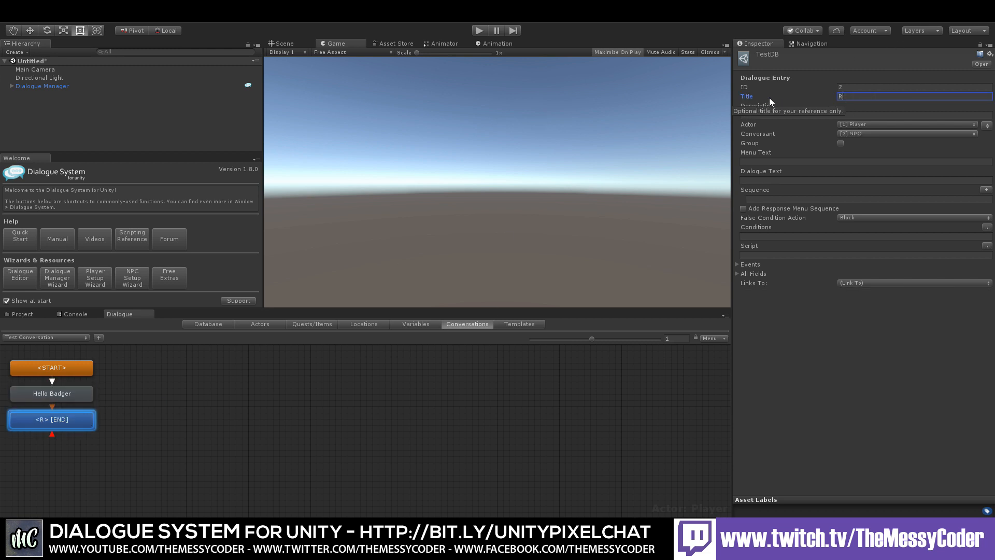
pyautogui.write('esponse to N')
pyautogui.press('BackSpace')
pyautogui.press('BackSpace')
pyautogui.press('BackSpace')
pyautogui.press('BackSpace')
pyautogui.press('BackSpace')
pyautogui.press('BackSpace')
pyautogui.press('BackSpace')
pyautogui.press('BackSpace')
pyautogui.press('BackSpace')
pyautogui.press('BackSpace')
pyautogui.press('BackSpace')
pyautogui.press('BackSpace')
pyautogui.press('BackSpace')
pyautogui.write('Goodbye Response')
pyautogui.press('Tab')
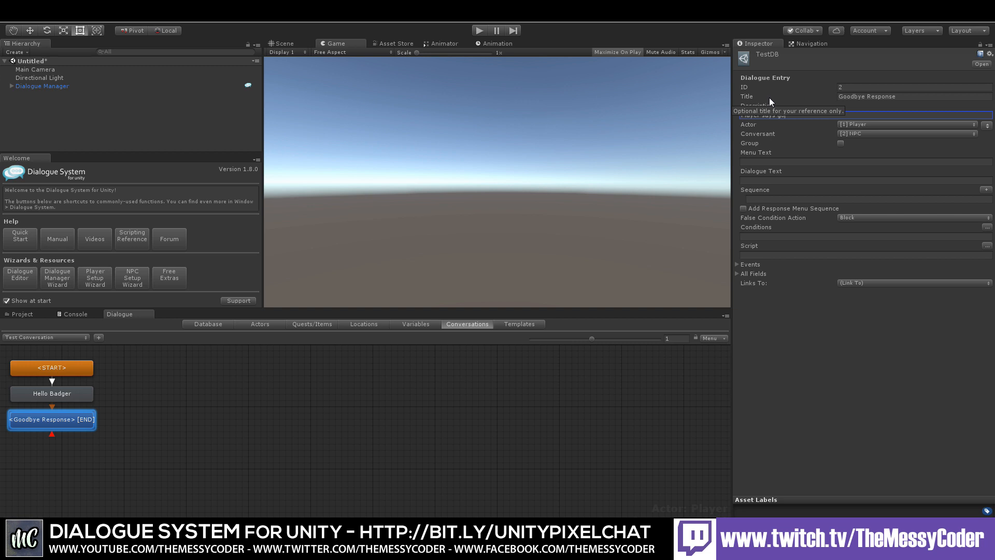
# Step: Set the node's description to Player says goodbye to NPC and its Dialogue Text to Goodbye Bodger
pyautogui.write('Player says goodbye to NPC')
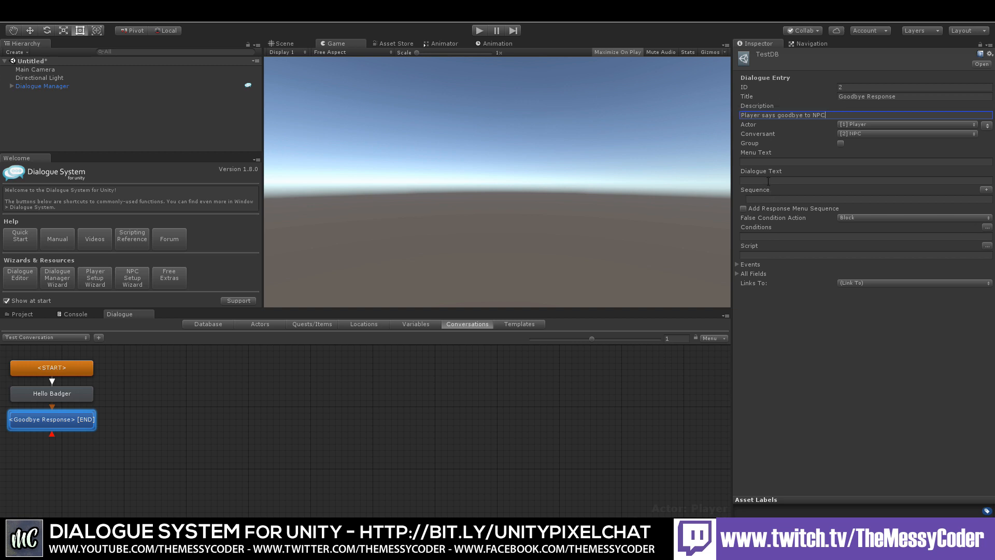
pyautogui.click(768, 181)
pyautogui.write('Goodbye ')
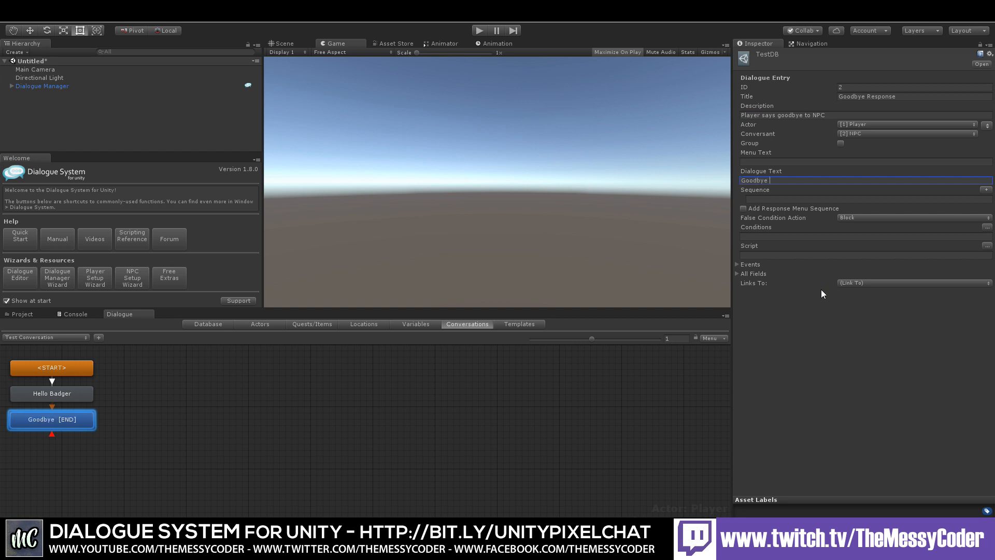
pyautogui.write('Bodger')
# Step: Create an empty GameObject in the scene hierarchy and name it Player
pyautogui.rightClick(87, 109)
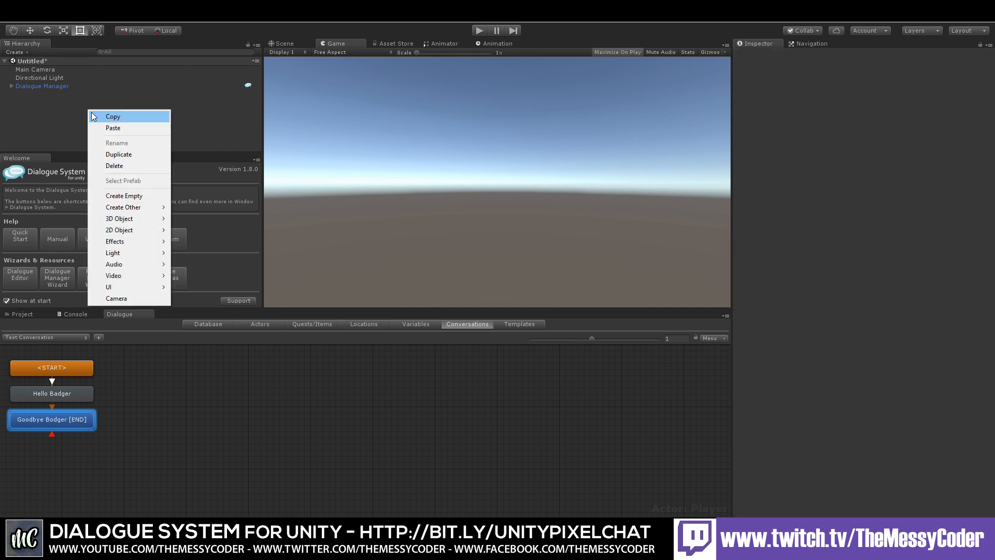
pyautogui.click(136, 196)
pyautogui.click(36, 96)
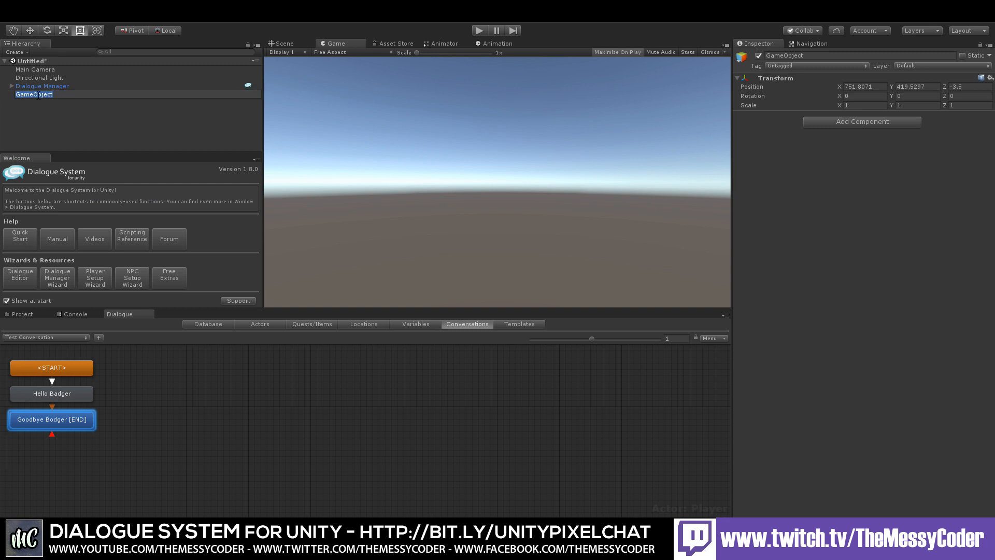
pyautogui.write('Player')
pyautogui.press('Return')
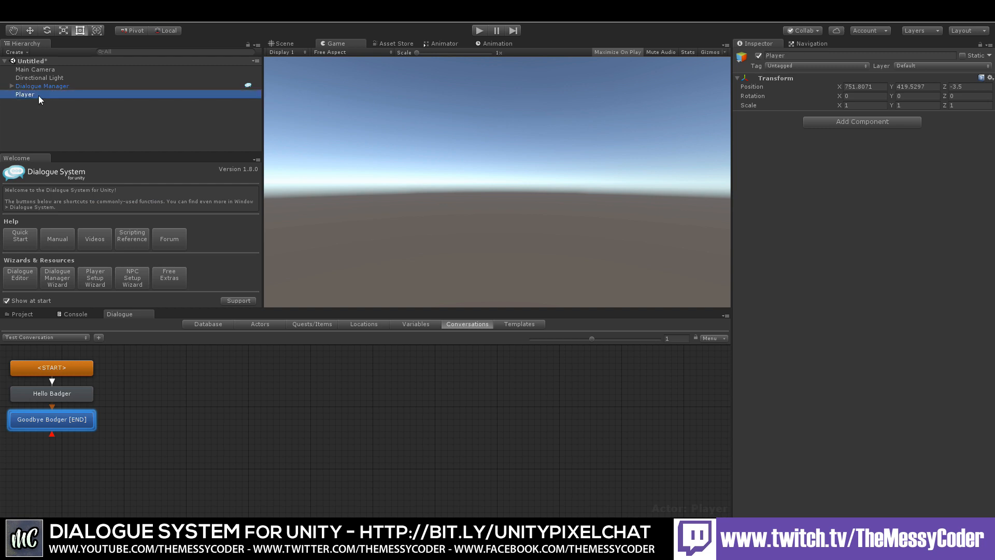
# Step: Create another empty GameObject in the scene hierarchy and name it NPC
pyautogui.click(11, 119)
pyautogui.rightClick(11, 119)
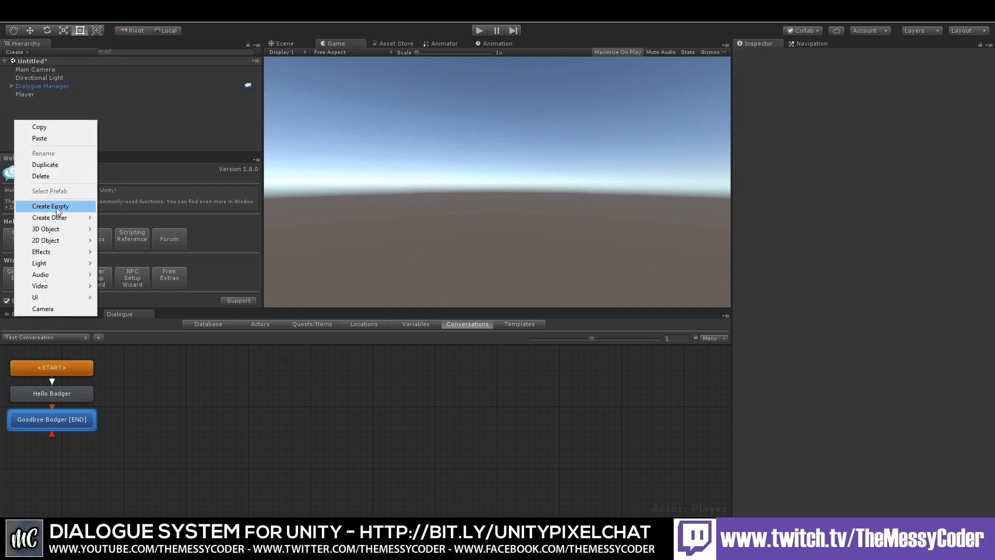
pyautogui.click(36, 205)
pyautogui.click(29, 103)
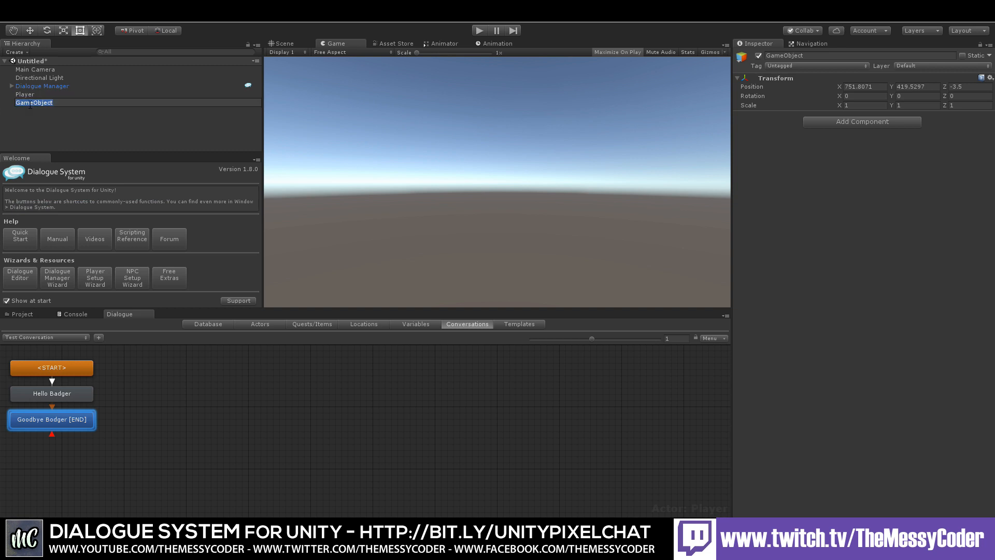
pyautogui.write('NPC')
pyautogui.press('Return')
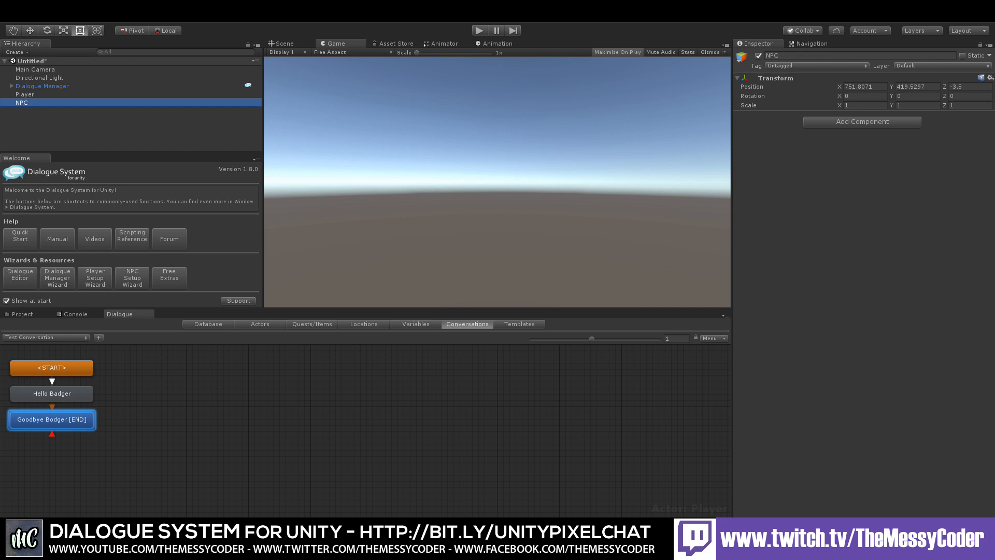
# Step: Add a Dialogue System Conversation Trigger component to the Dialogue Manager object
pyautogui.click(57, 86)
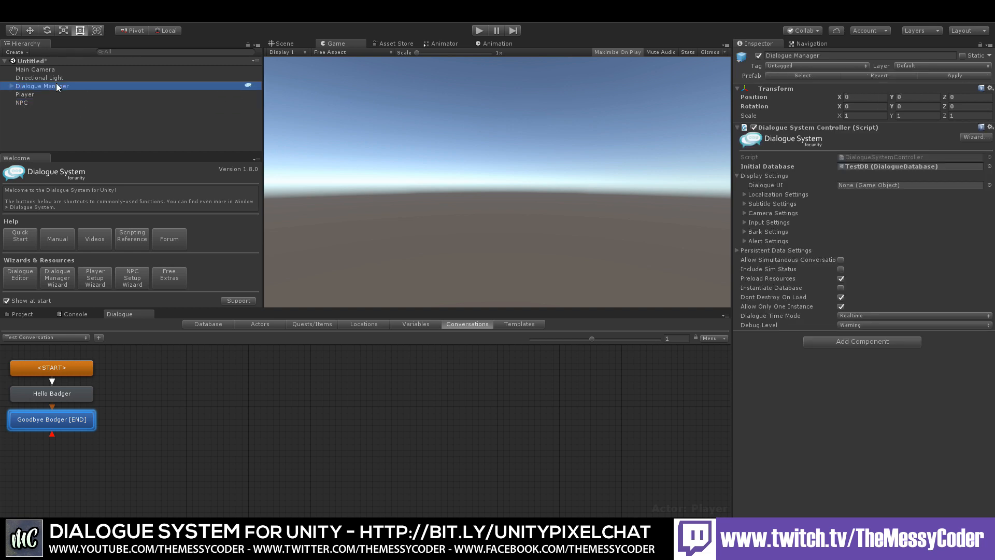
pyautogui.click(126, 20)
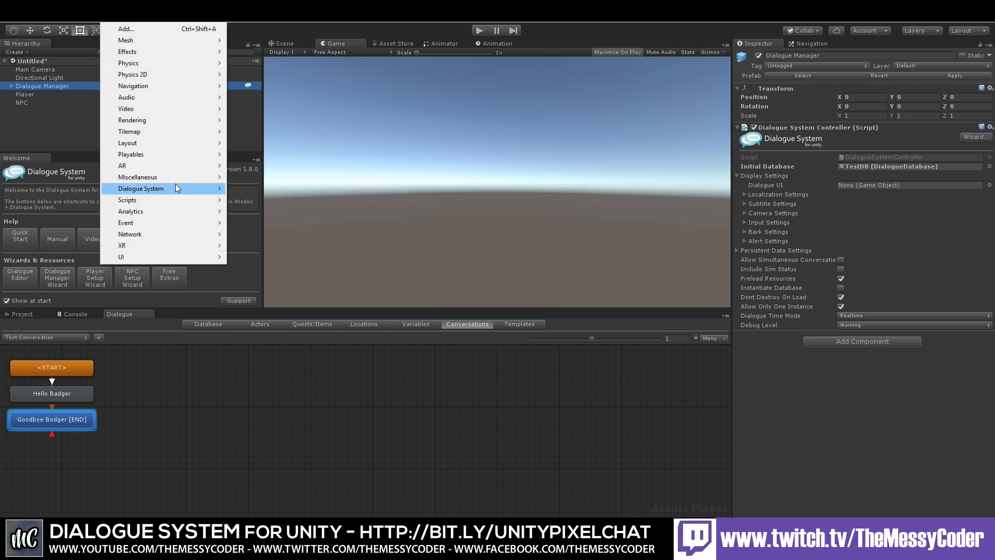
pyautogui.moveTo(175, 189)
pyautogui.moveTo(265, 193)
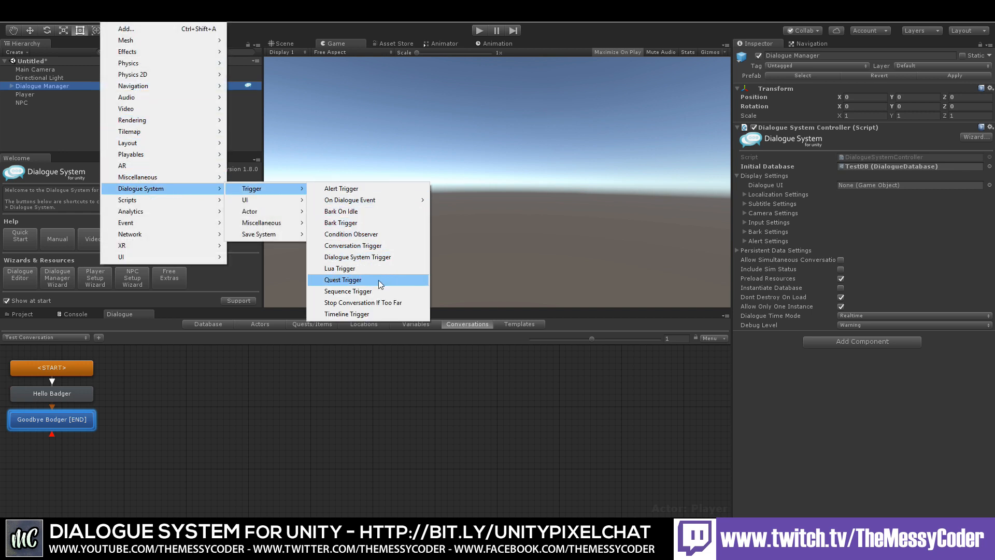
pyautogui.click(360, 248)
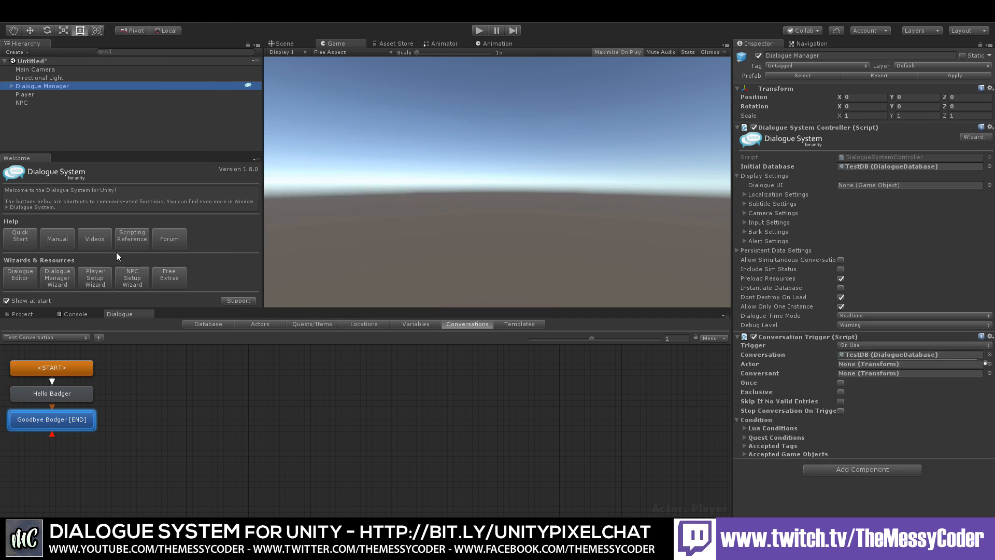
# Step: Configure the Conversation Trigger with actor Player, conversant NPC, conversation Test Conversation, and trigger On Start
pyautogui.moveTo(29, 95); pyautogui.dragTo(869, 372)
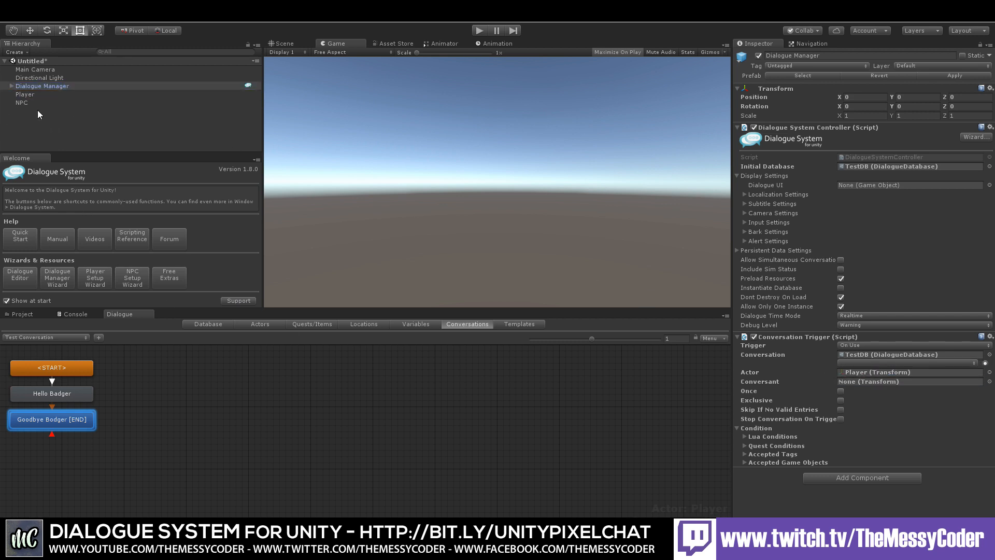
pyautogui.moveTo(23, 103); pyautogui.dragTo(853, 380)
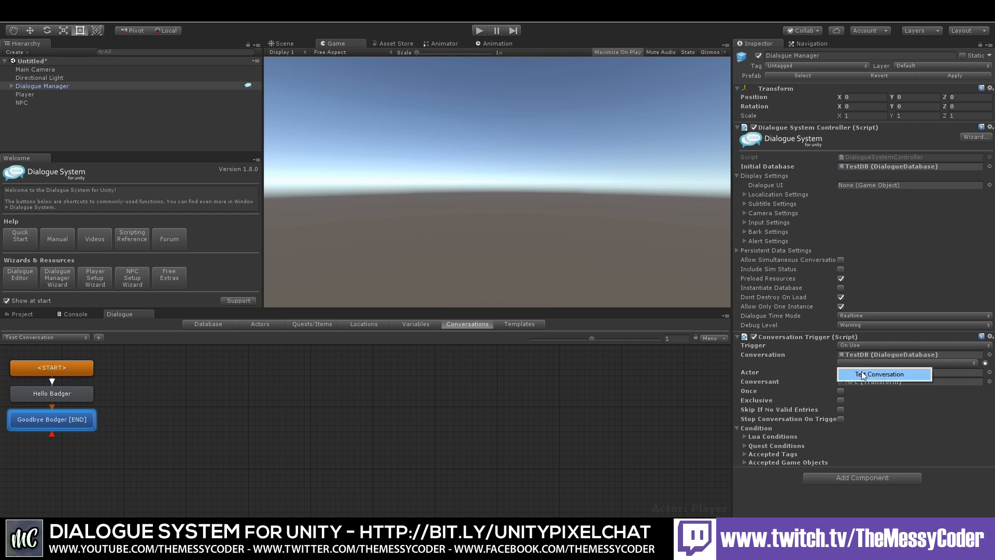
pyautogui.click(861, 371)
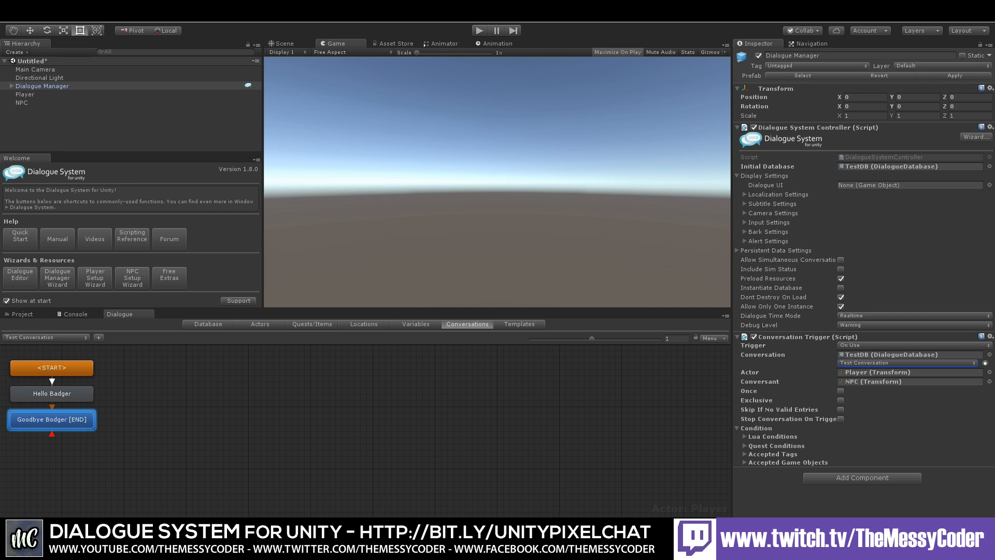
pyautogui.click(848, 345)
pyautogui.click(865, 380)
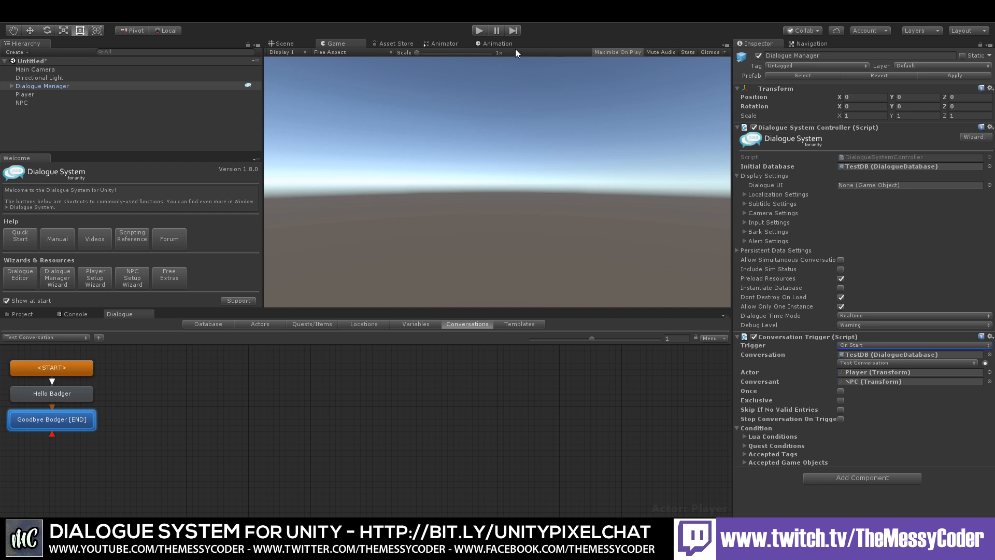
# Step: Run the scene twice in Play mode, choosing the Goodbye Bodger response each time, and stop playback
pyautogui.click(482, 32)
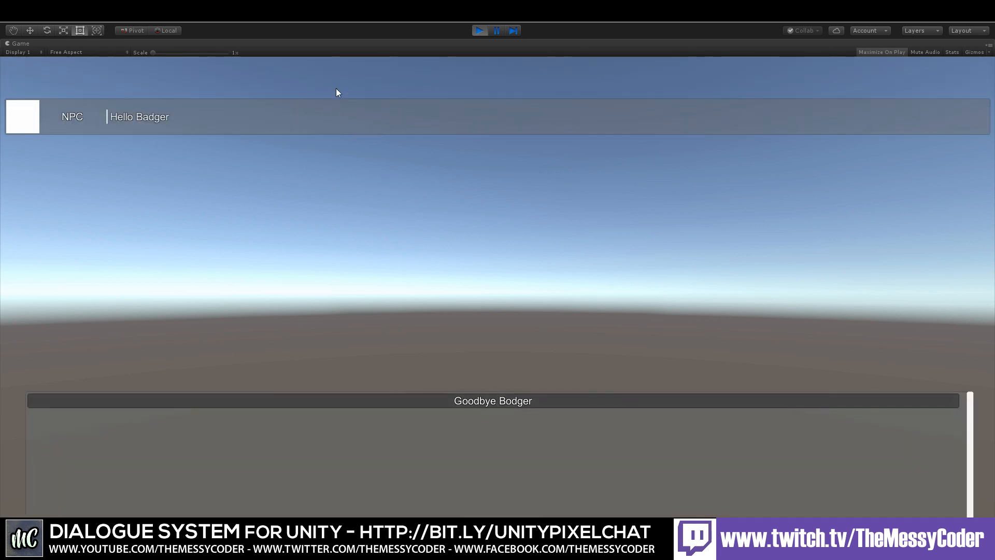
pyautogui.click(487, 401)
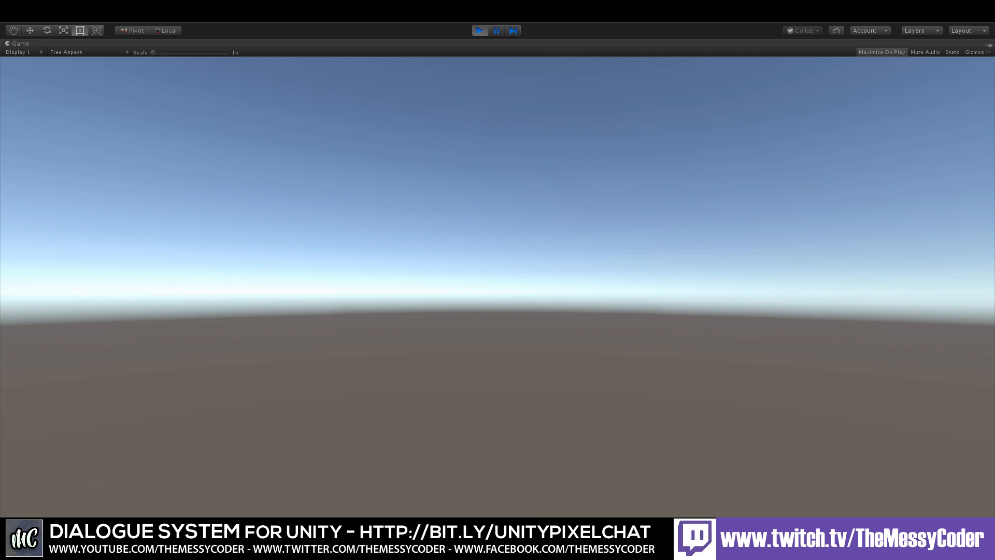
pyautogui.click(478, 30)
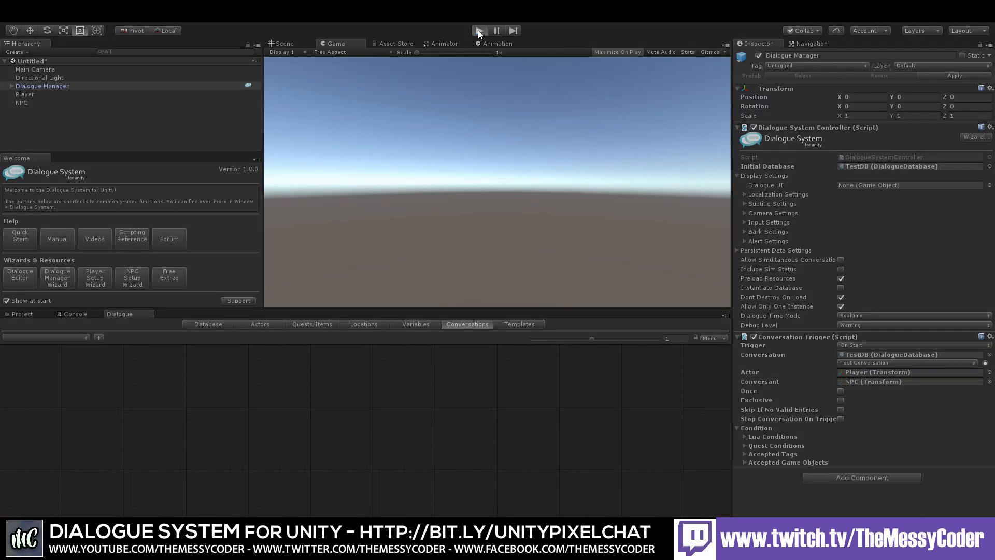
pyautogui.click(480, 30)
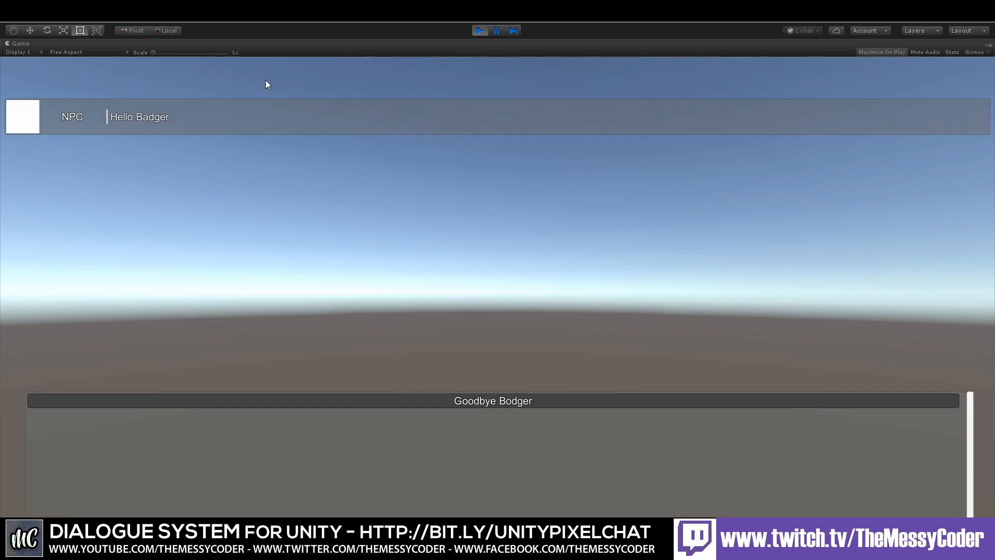
pyautogui.click(507, 400)
pyautogui.click(479, 30)
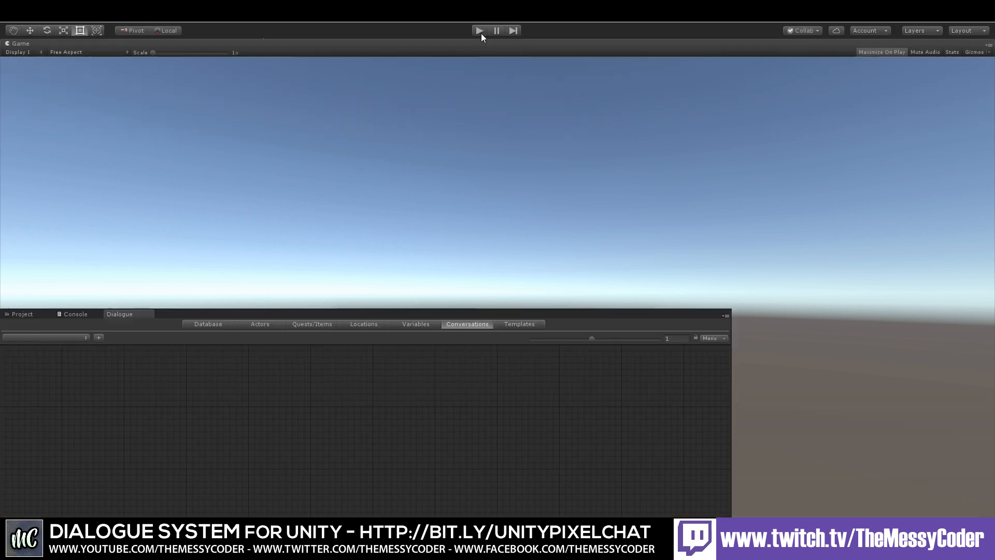
# Step: Save the scene as Scene Test 2 in the AllMyStuff folder
pyautogui.click(22, 314)
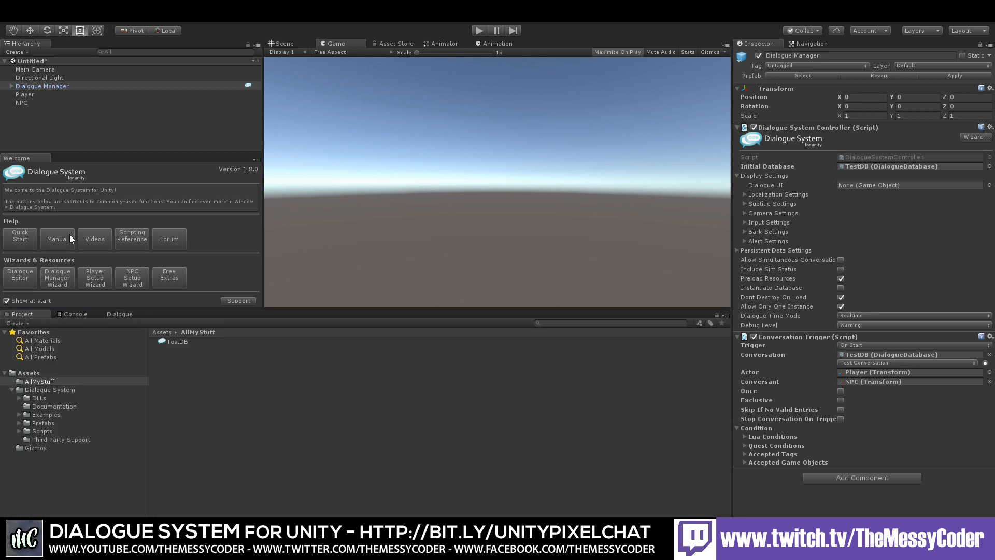
pyautogui.click(12, 23)
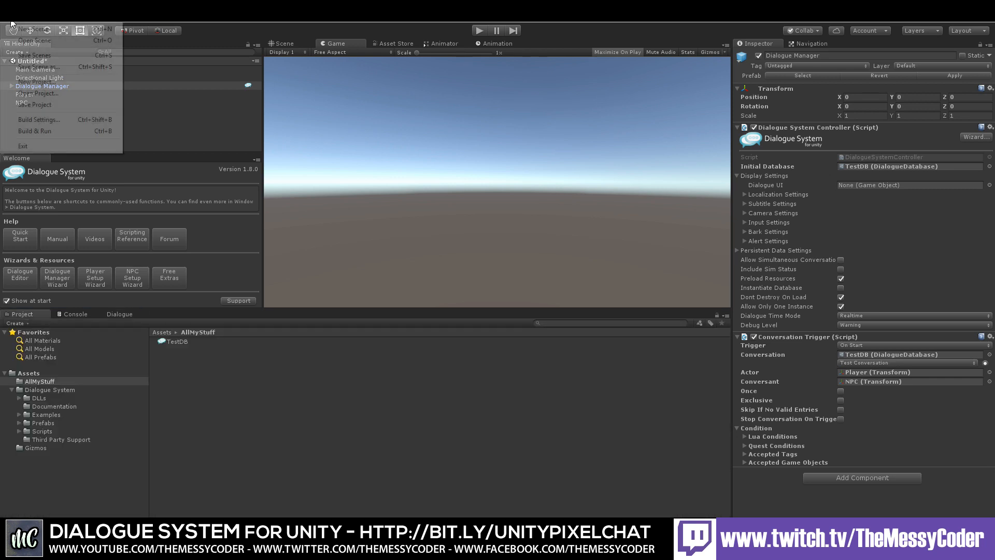
pyautogui.click(36, 66)
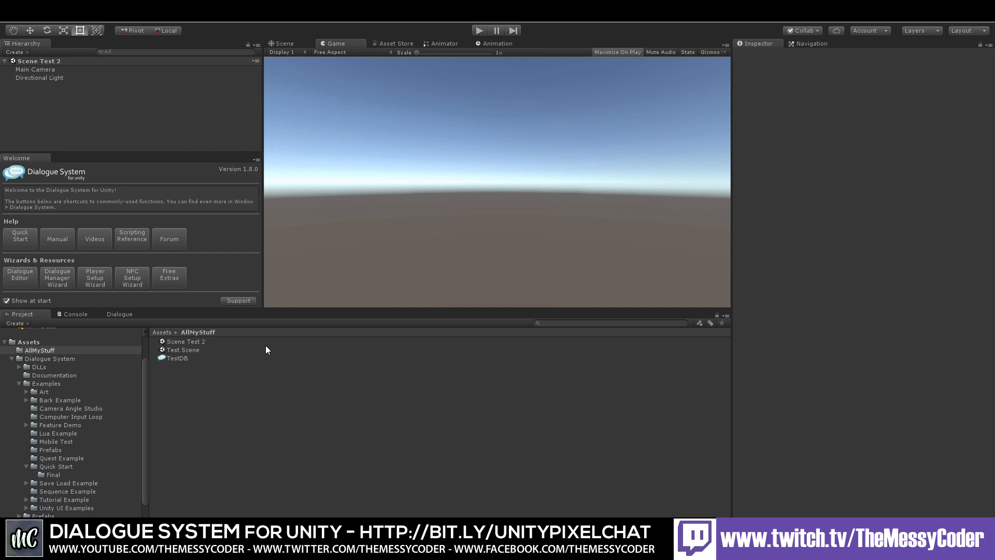
pyautogui.click(192, 343)
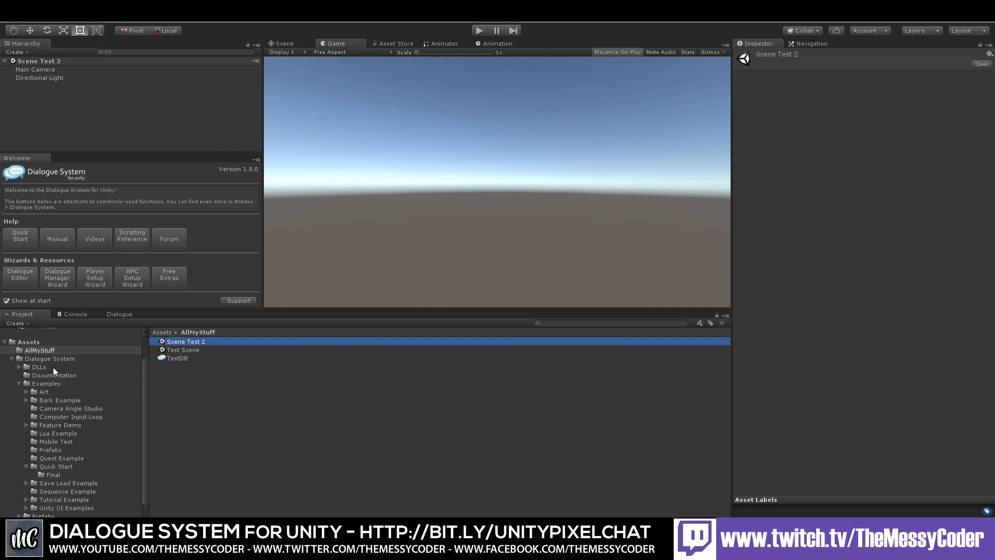
# Step: Add the Room, Player and Sergeant Graves prefabs from the Dialogue System Examples Prefabs folder to the scene
pyautogui.click(46, 384)
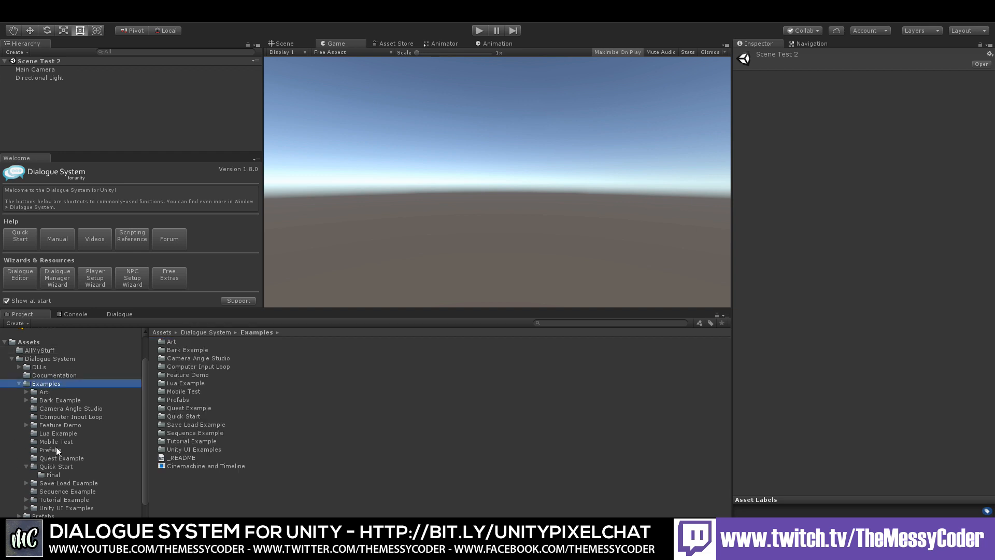
pyautogui.doubleClick(178, 399)
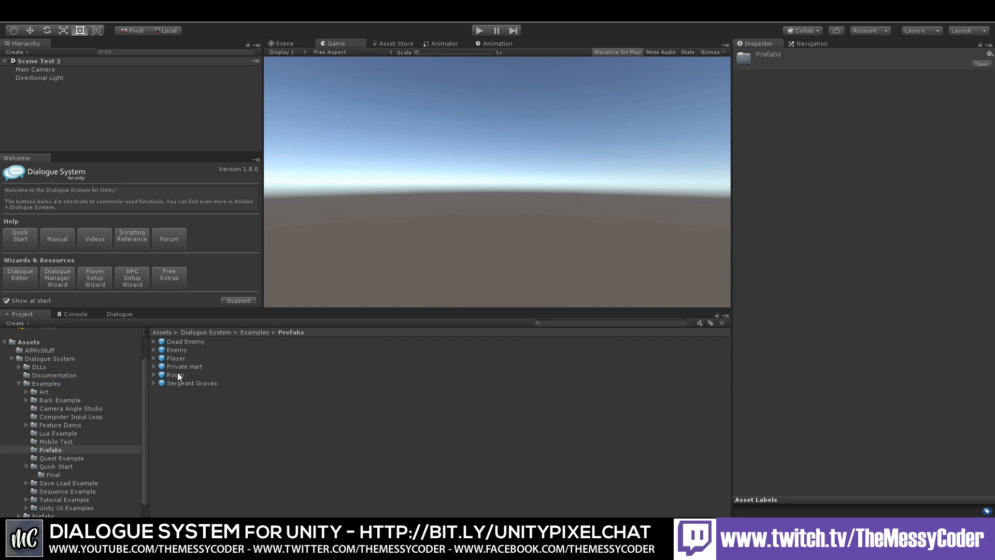
pyautogui.moveTo(175, 372); pyautogui.dragTo(91, 107)
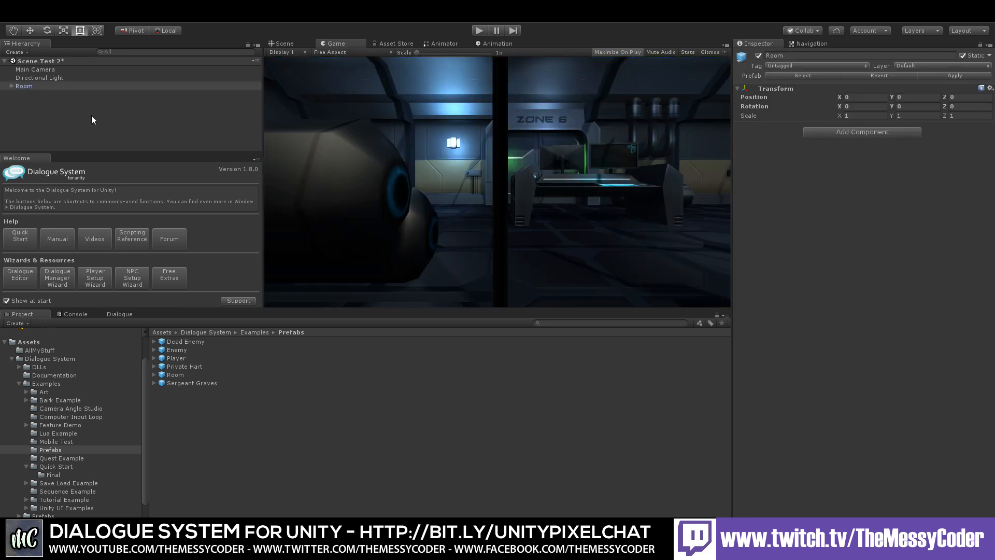
pyautogui.moveTo(170, 359); pyautogui.dragTo(84, 105)
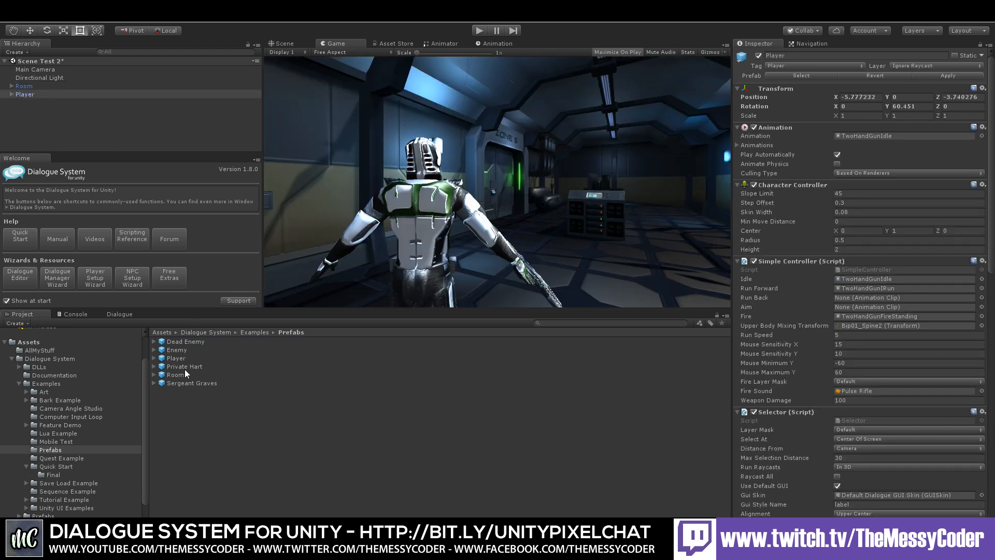
pyautogui.moveTo(182, 382); pyautogui.dragTo(65, 123)
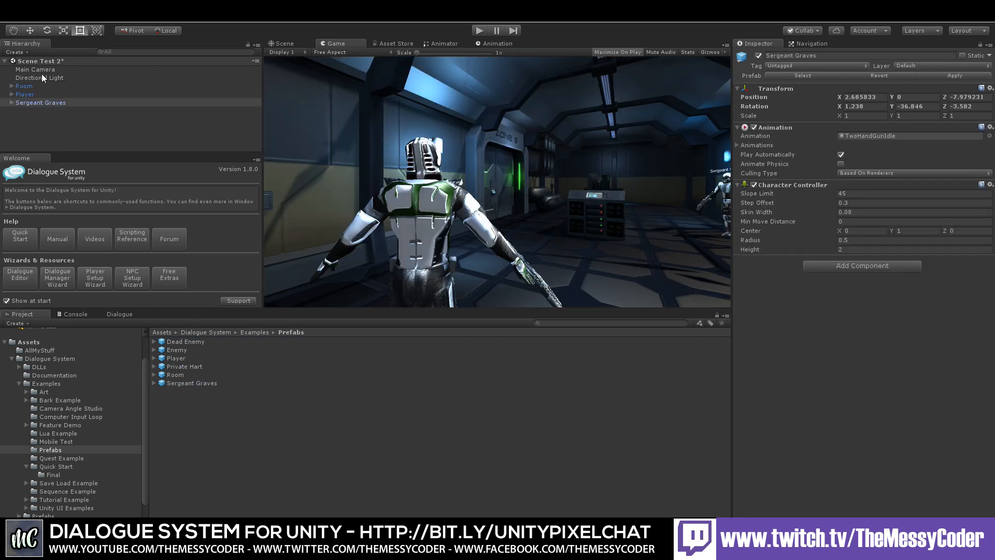
# Step: Delete the Main Camera from the scene hierarchy
pyautogui.click(37, 69)
pyautogui.rightClick(35, 68)
pyautogui.click(69, 122)
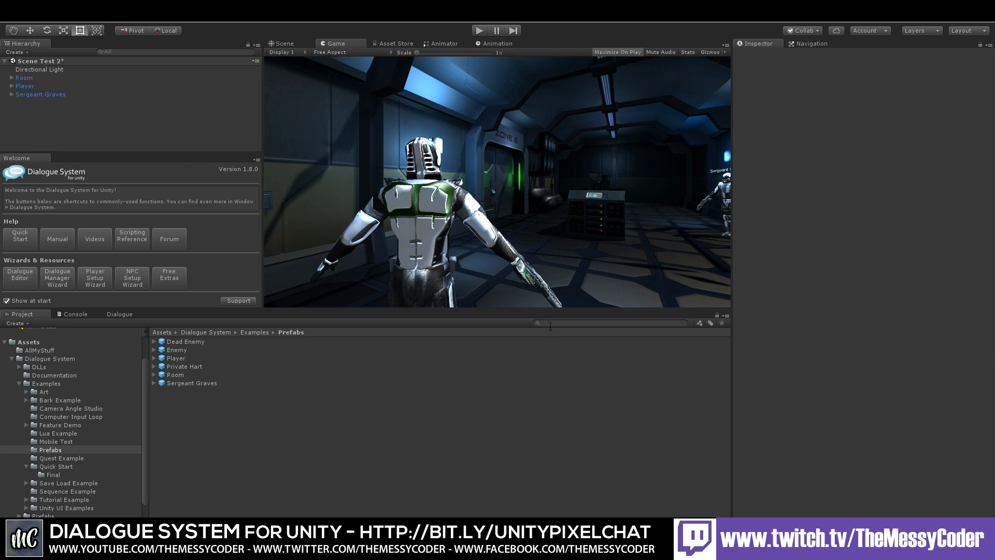
# Step: Search the project assets for "dialogue" and add the Dialogue Manager prefab to the scene
pyautogui.write('dialogue')
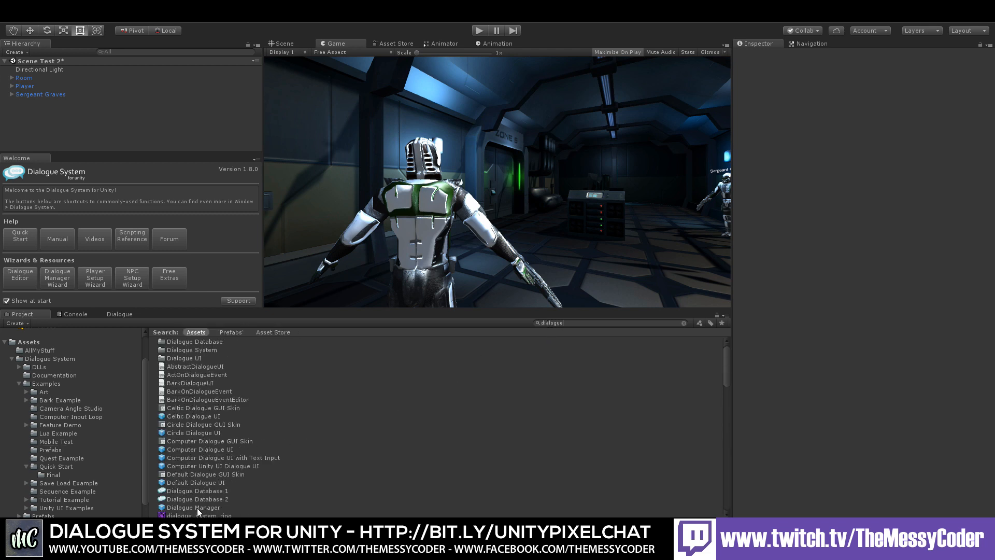
pyautogui.moveTo(197, 508); pyautogui.dragTo(87, 122)
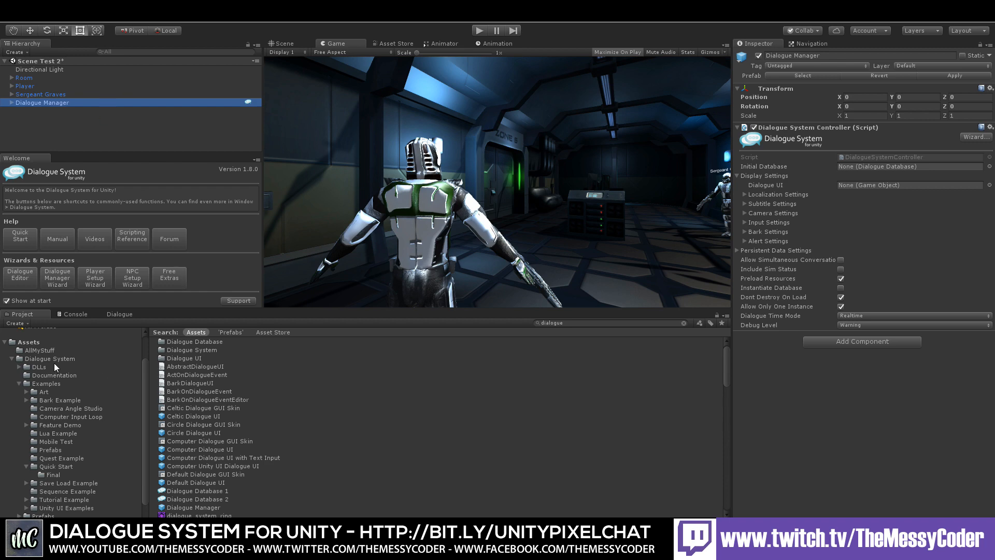
# Step: Create a new dialogue database in the AllMyStuff folder and name it Test DB 2
pyautogui.click(40, 350)
pyautogui.rightClick(174, 374)
pyautogui.moveTo(273, 176)
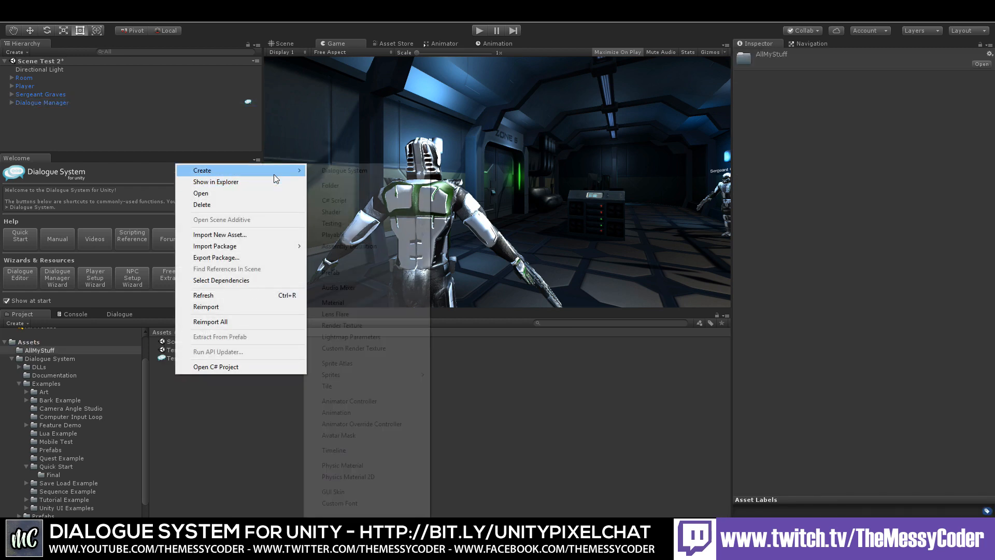
pyautogui.moveTo(345, 170)
pyautogui.click(439, 171)
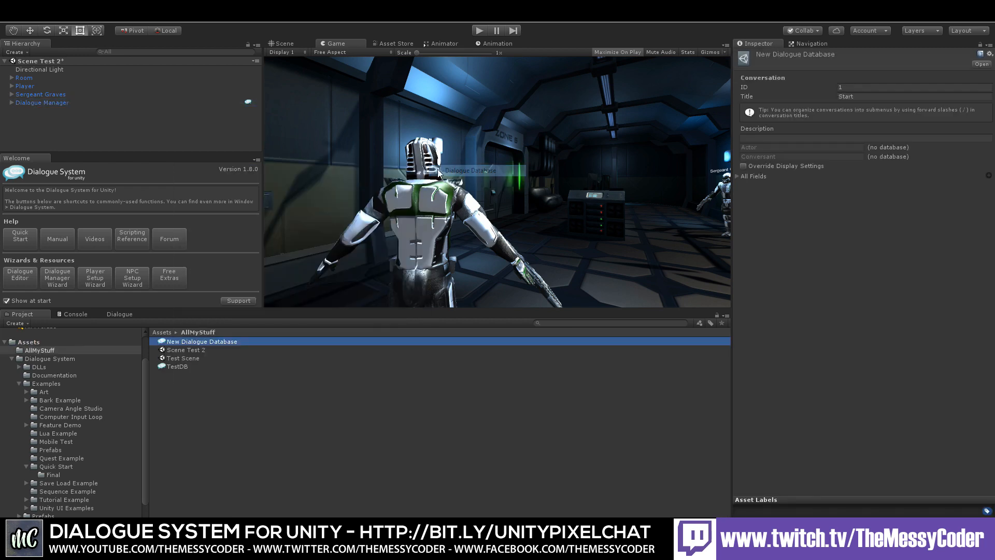
pyautogui.click(188, 341)
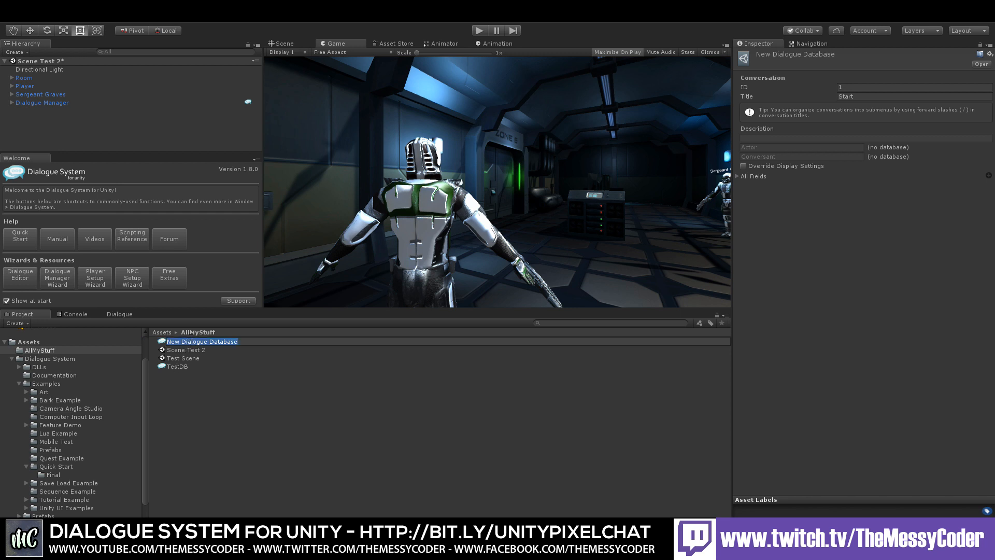
pyautogui.write('Test DB 2')
pyautogui.press('Return')
# Step: Open Test DB 2 in the Dialogue editor and add a new actor to its Actors list
pyautogui.doubleClick(178, 350)
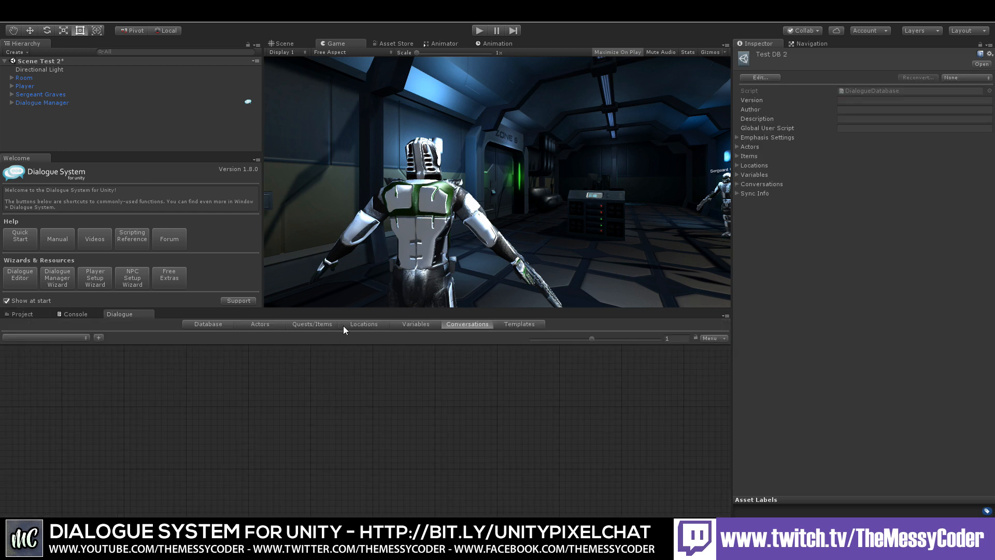
pyautogui.click(270, 324)
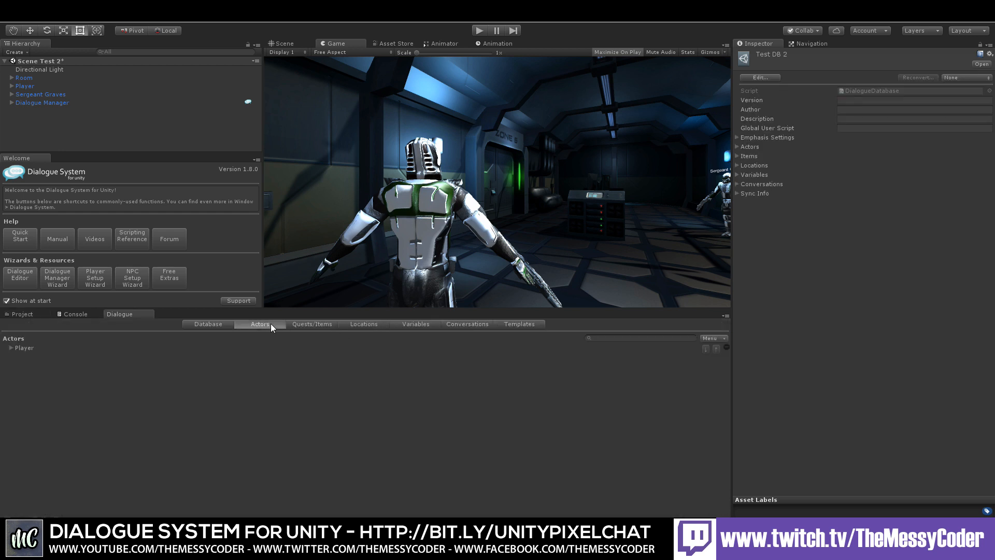
pyautogui.click(722, 340)
pyautogui.click(751, 344)
pyautogui.click(11, 357)
pyautogui.click(85, 377)
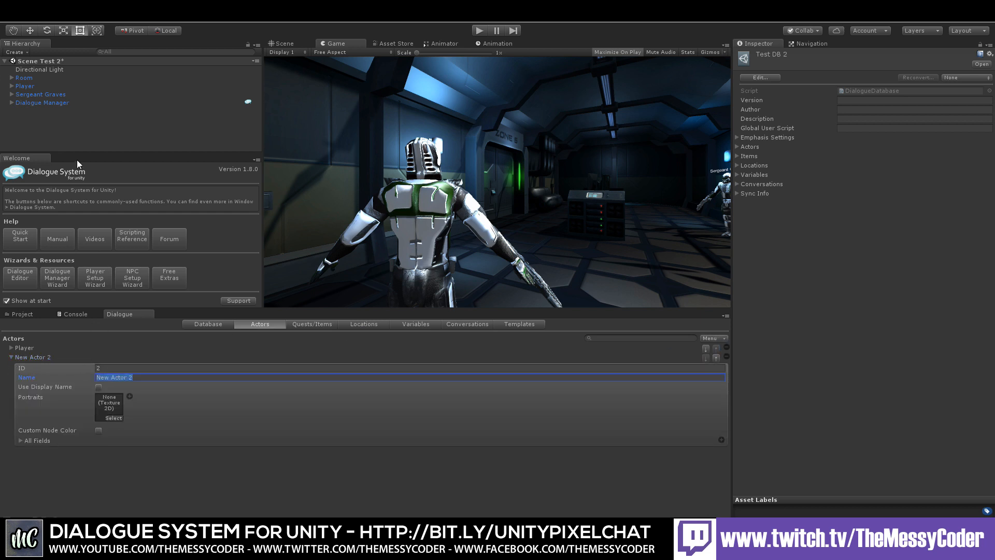
# Step: Name the new actor Sergeant Graves, copying the name from the Sergeant Graves game object
pyautogui.click(48, 95)
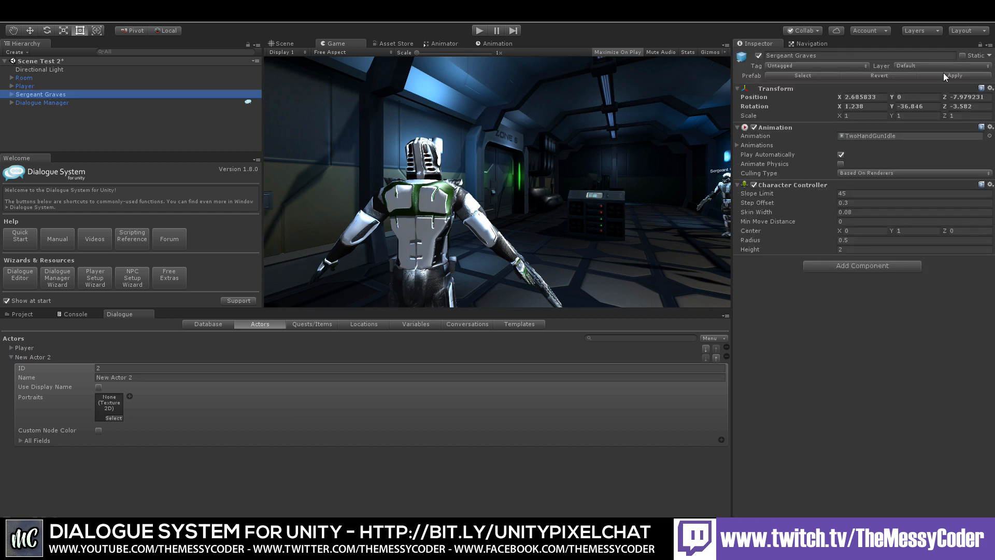
pyautogui.click(840, 51)
pyautogui.click(821, 55)
pyautogui.hotkey('ctrl', 'c')
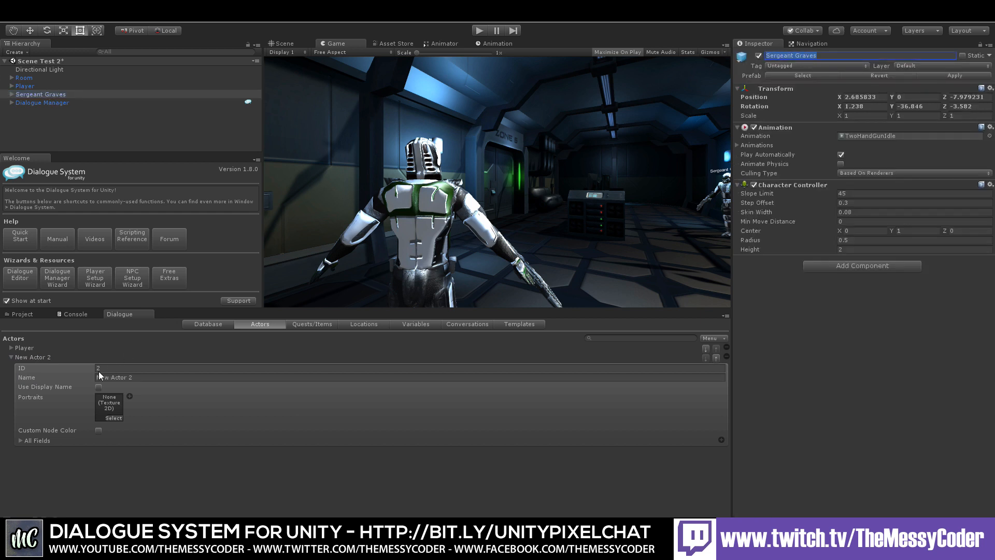
pyautogui.click(144, 378)
pyautogui.hotkey('ctrl', 'v')
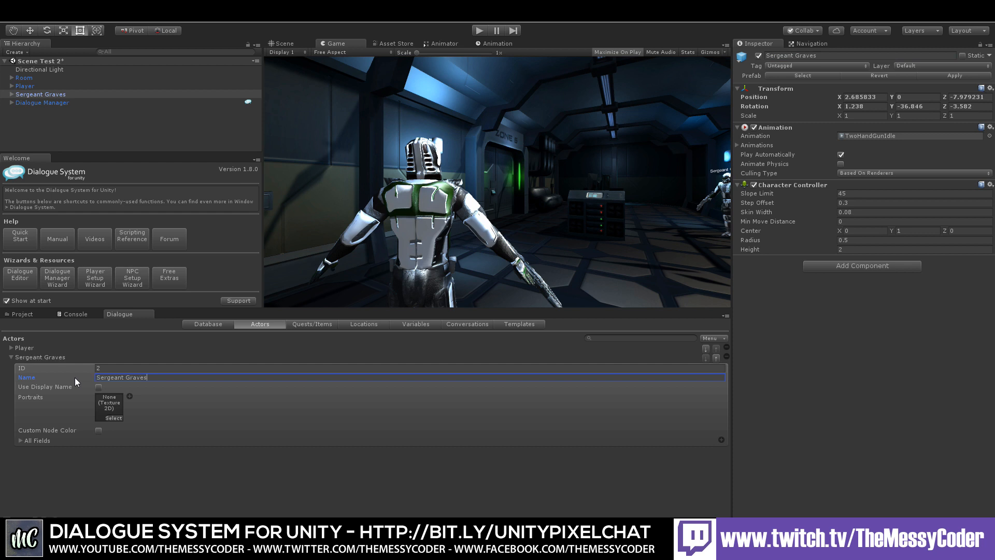
pyautogui.click(11, 357)
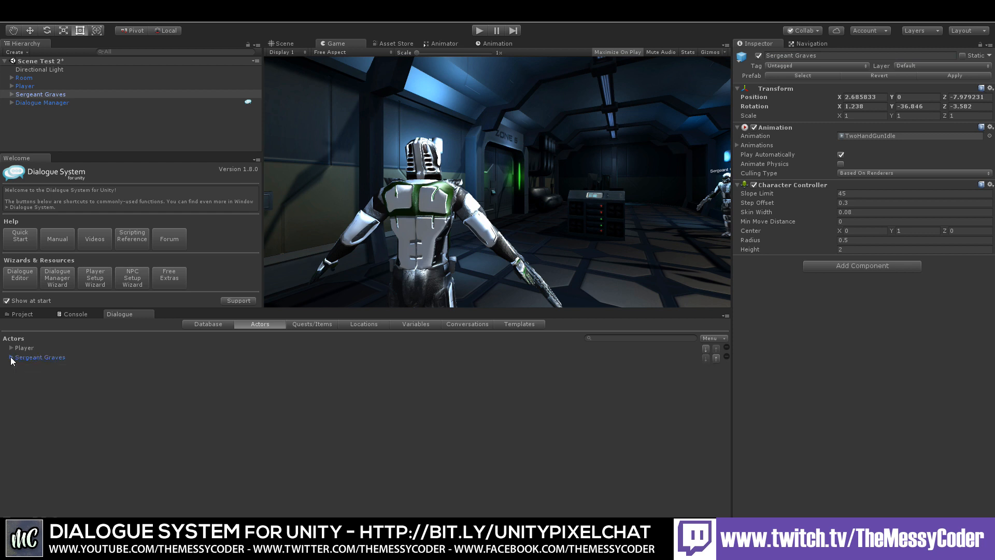
# Step: Create a new conversation in Test DB 2 titled Quick Start
pyautogui.click(465, 324)
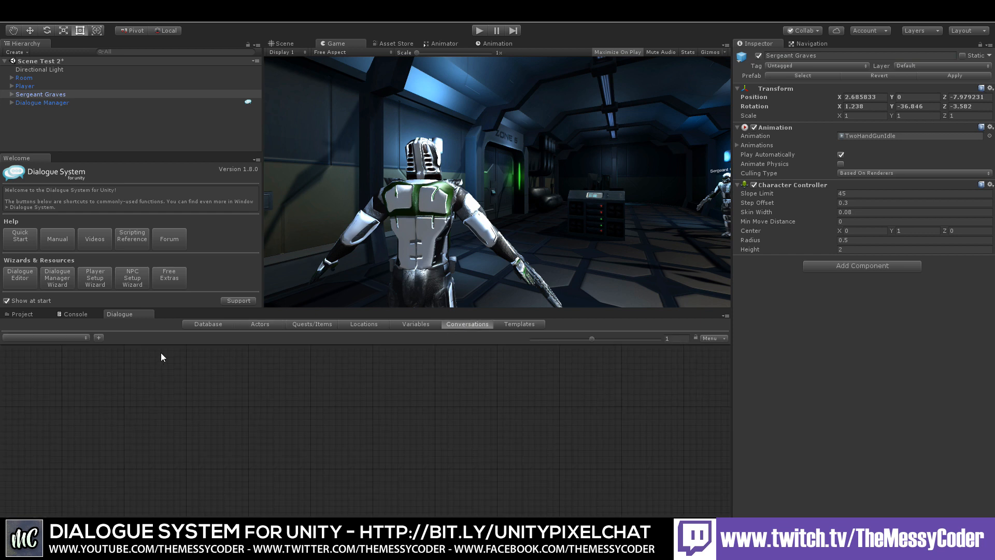
pyautogui.click(99, 338)
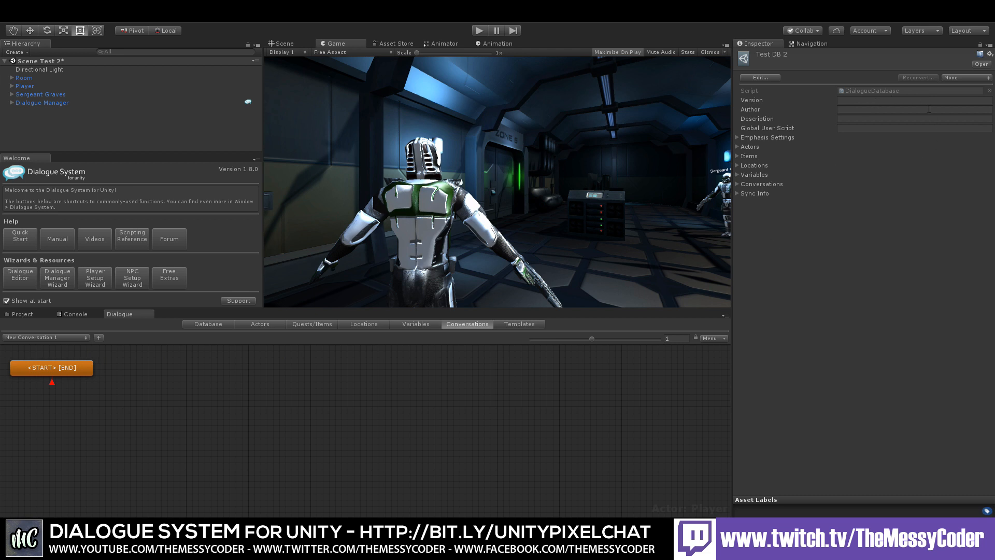
pyautogui.click(311, 377)
pyautogui.click(925, 96)
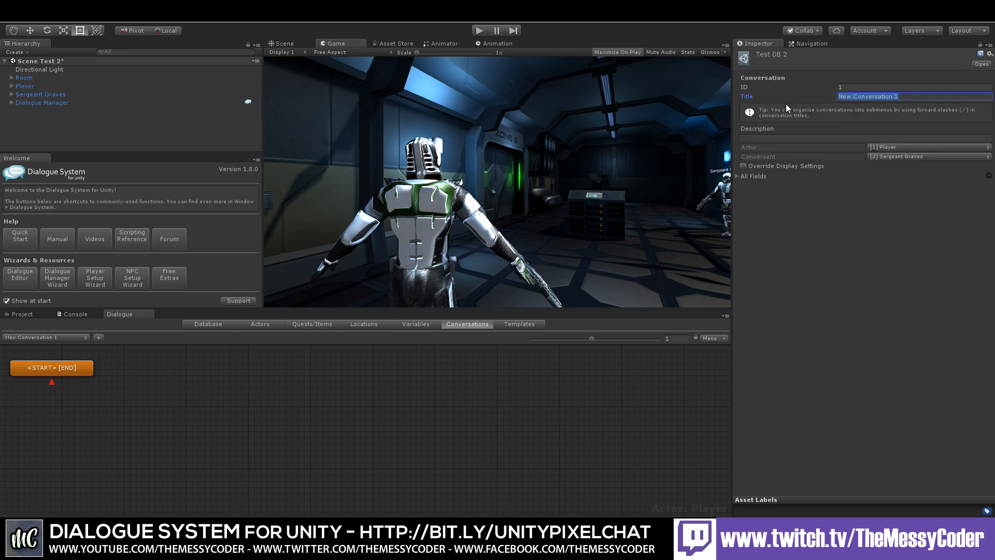
pyautogui.write('Quidk')
pyautogui.press('BackSpace')
pyautogui.write('ck Start')
# Step: Add a child entry after START with the dialogue text "Oi Oi, How you doing matey?"
pyautogui.rightClick(67, 370)
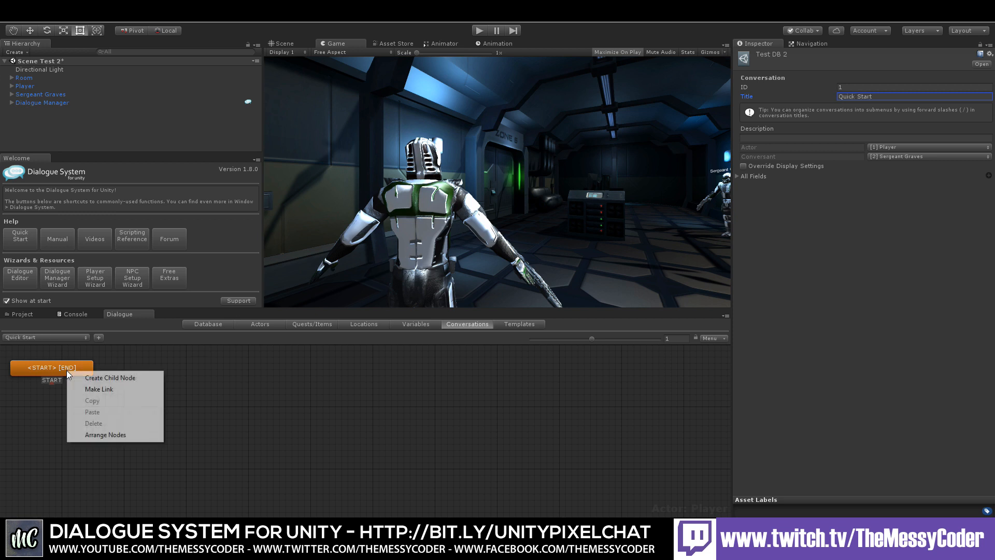
pyautogui.click(97, 379)
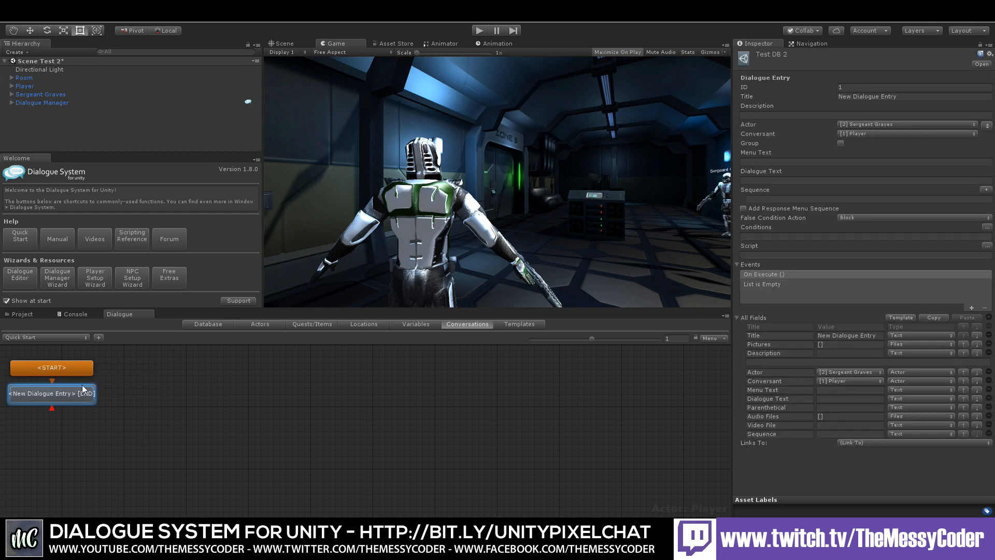
pyautogui.moveTo(82, 384); pyautogui.dragTo(195, 370)
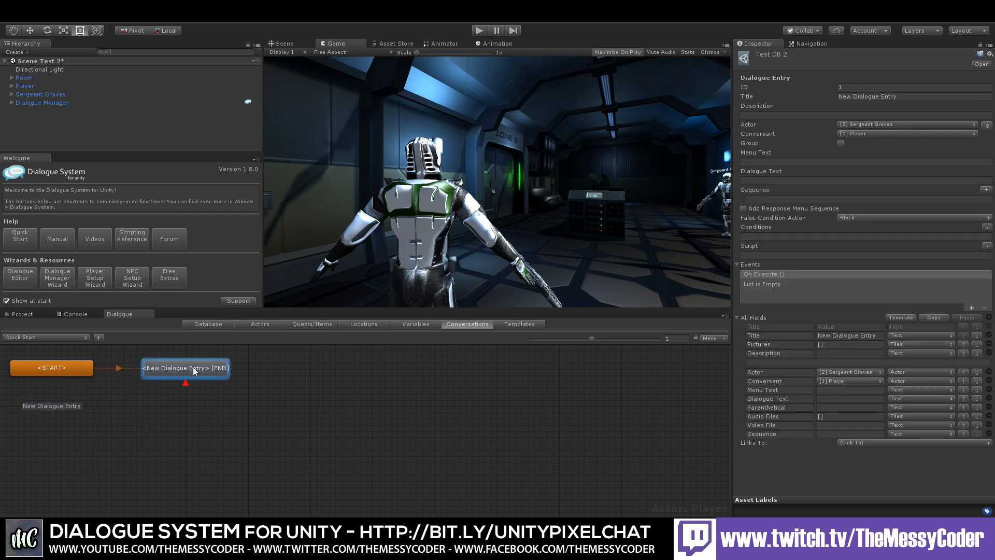
pyautogui.click(772, 180)
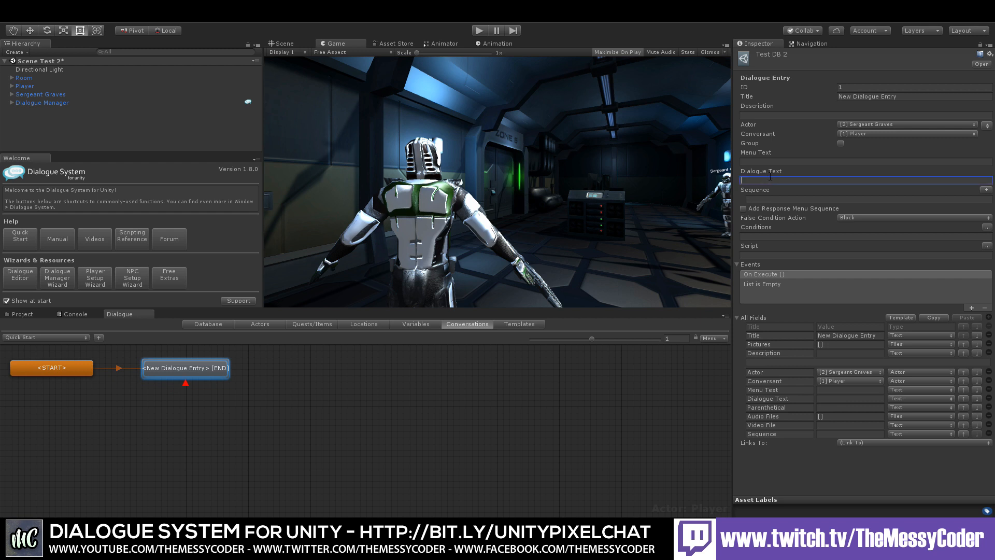
pyautogui.write('Oi Oi, How you doing ')
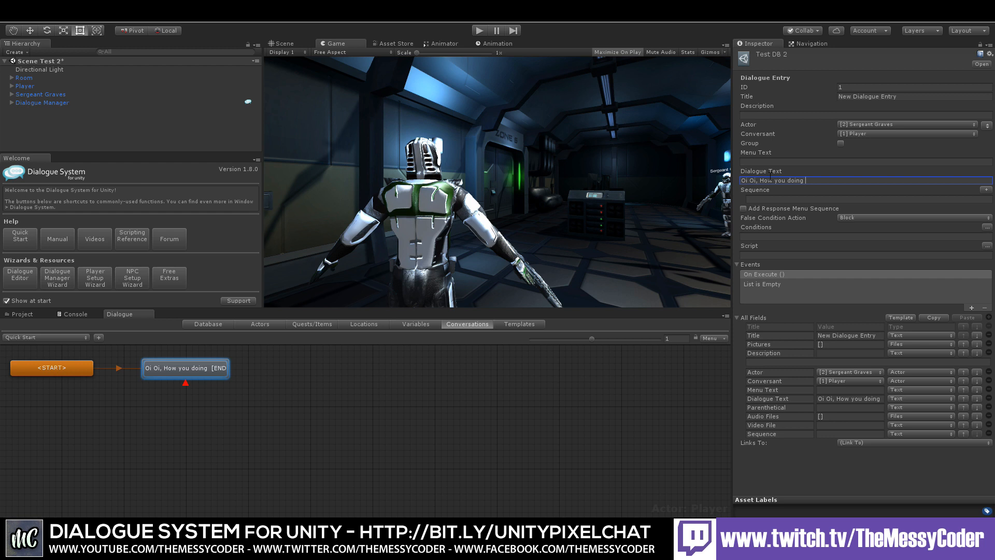
pyautogui.write('matey?')
# Step: Add a Player response node with the text "I am alright, been watching the Messy Coder"
pyautogui.rightClick(205, 371)
pyautogui.click(227, 378)
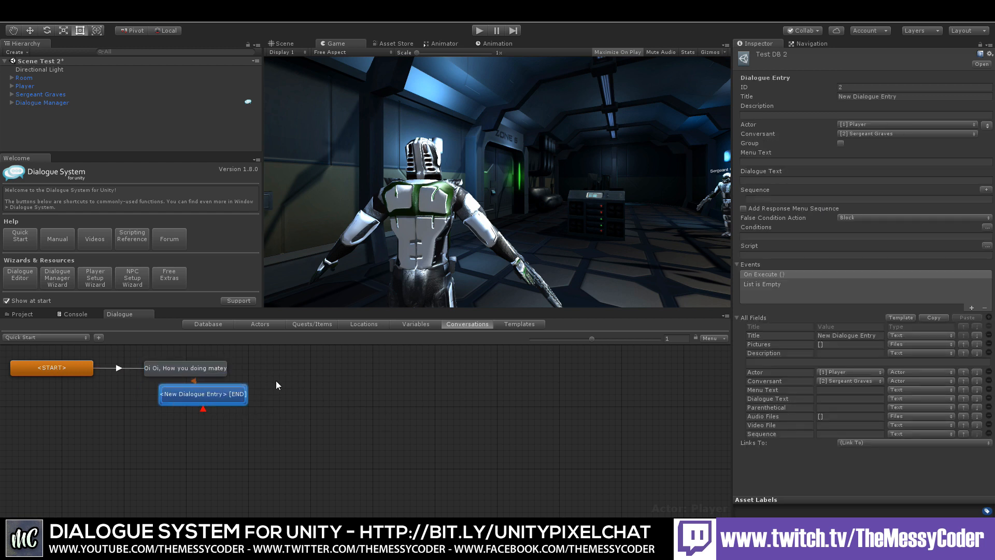
pyautogui.moveTo(213, 394); pyautogui.dragTo(322, 367)
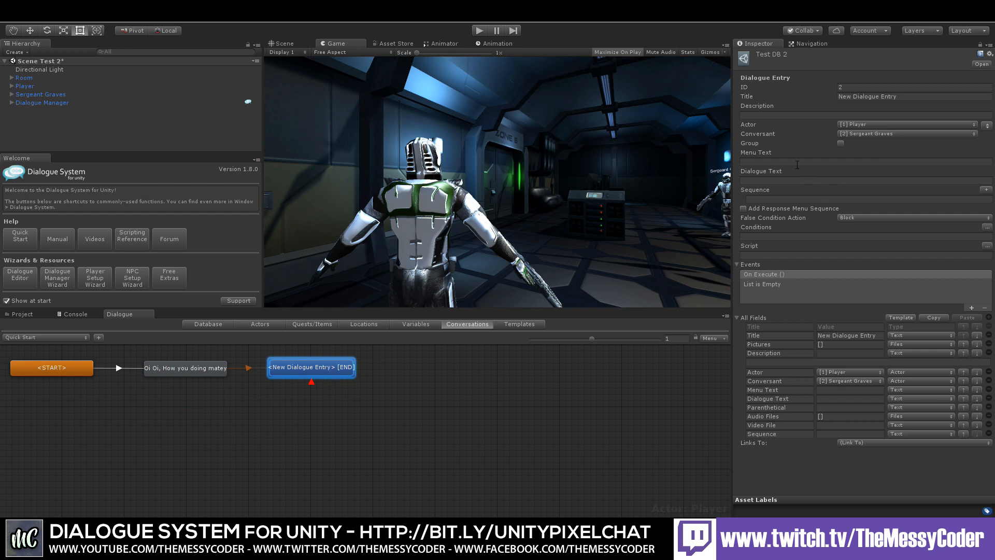
pyautogui.click(768, 179)
pyautogui.write('I')
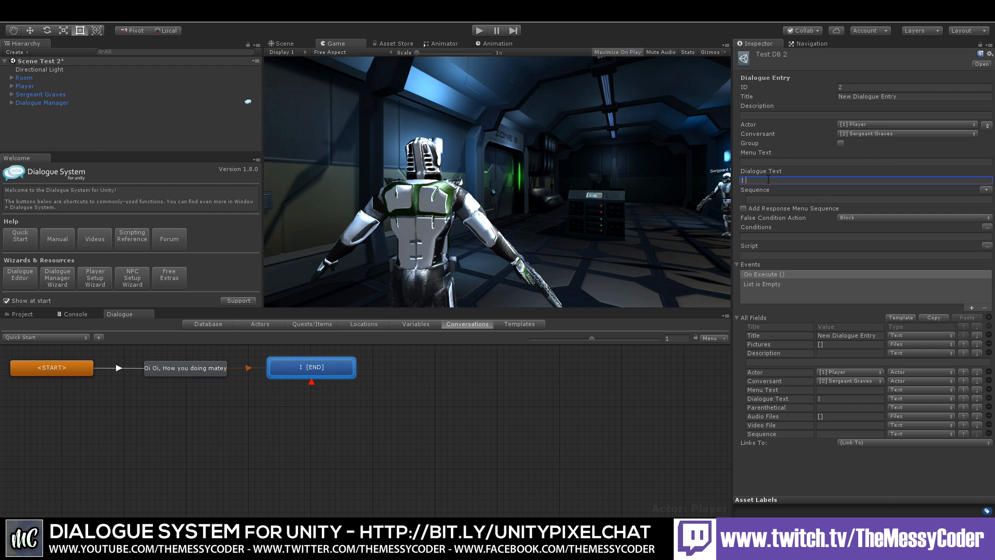
pyautogui.write(' am alright, been watching the Messy Coder')
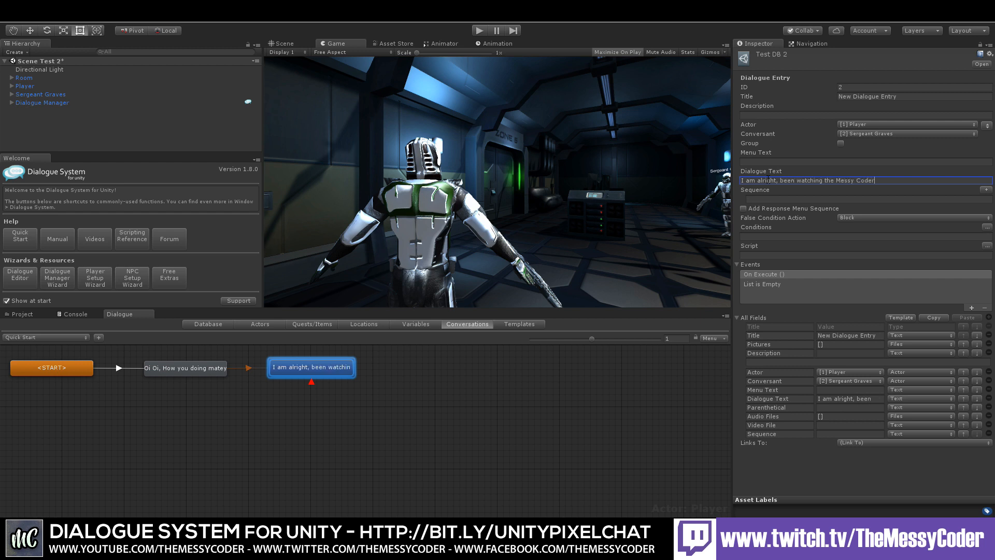
# Step: Add a second Player response with the text "I am a bit sad, I wish the Messy Coder did more tutorial"
pyautogui.rightClick(181, 369)
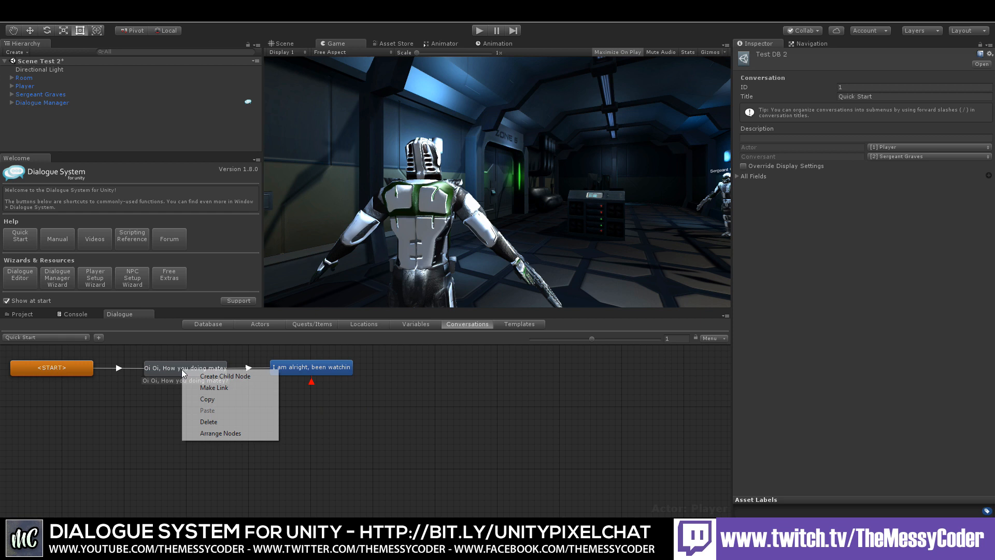
pyautogui.click(207, 376)
pyautogui.moveTo(177, 387); pyautogui.dragTo(304, 398)
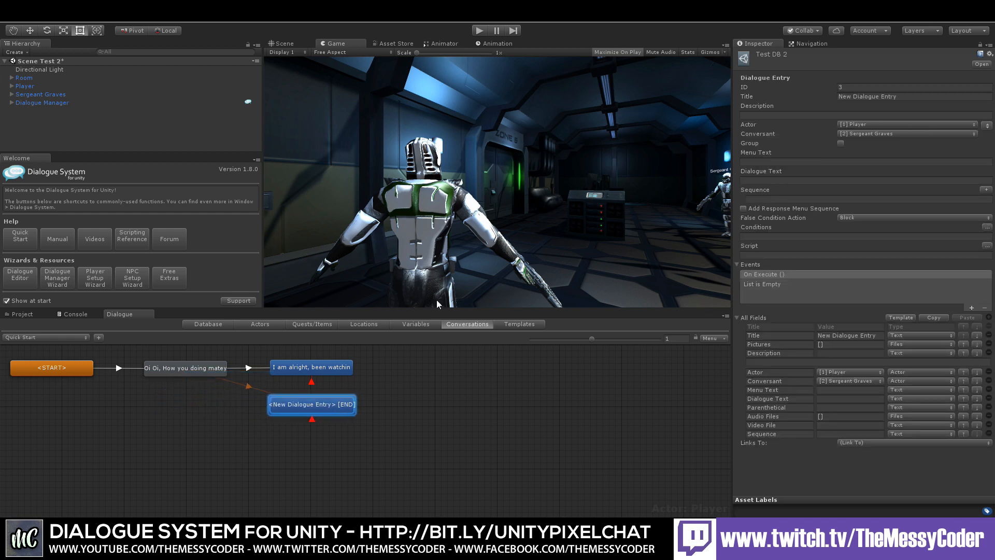
pyautogui.click(771, 181)
pyautogui.write('I')
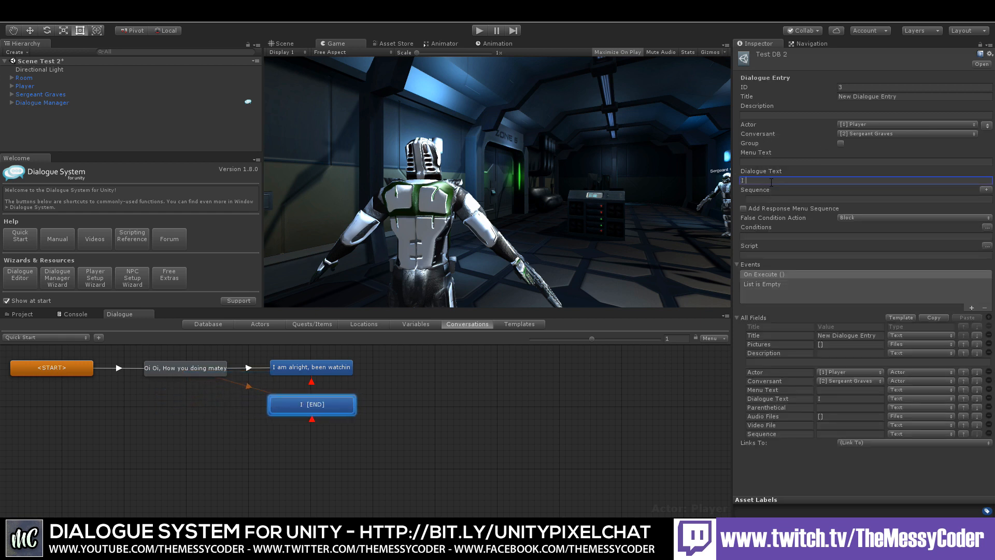
pyautogui.write(' am a bit sad, I wish the Messy Codee')
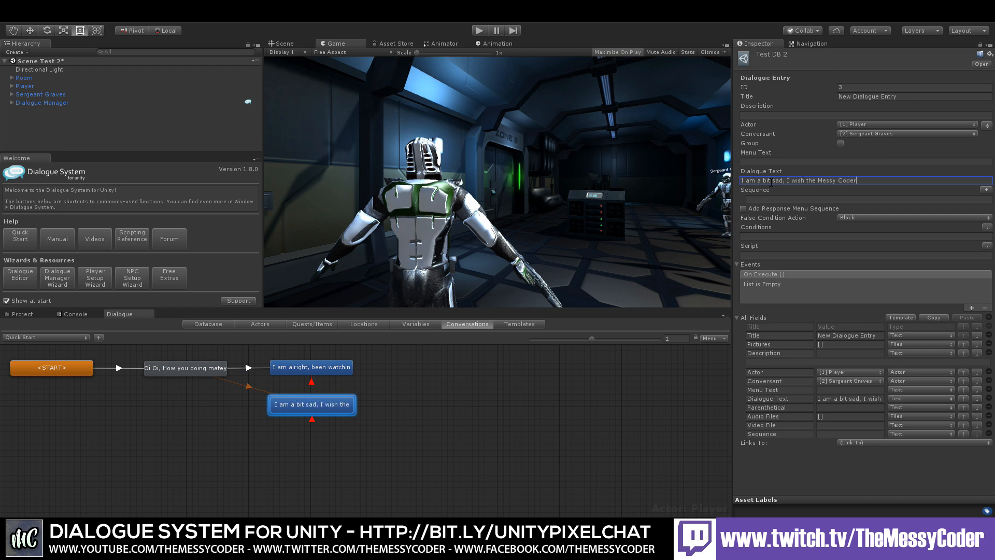
pyautogui.write(' did more tutorials')
pyautogui.click(494, 403)
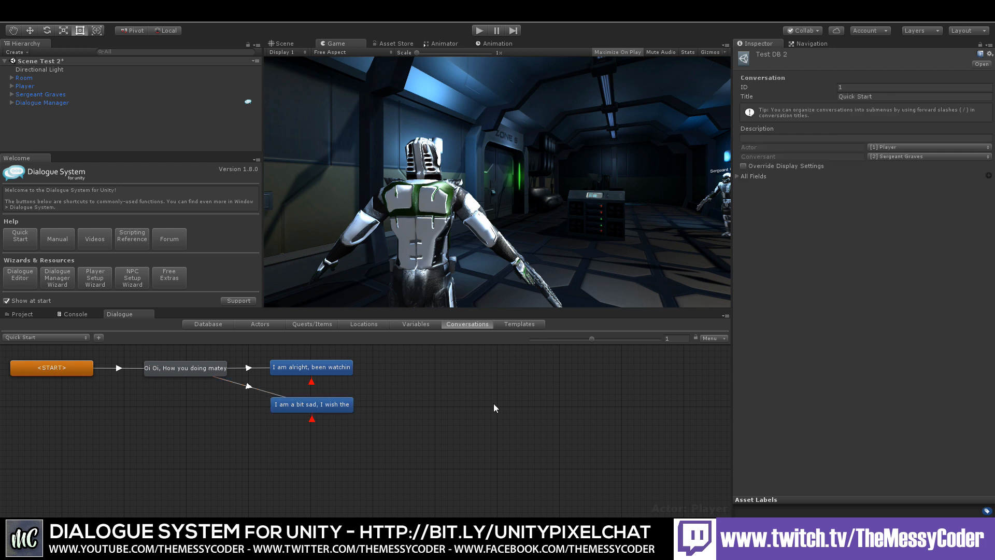
# Step: Add a third Player response with the text "I love Scriptable Objects!" below the others
pyautogui.rightClick(213, 369)
pyautogui.click(228, 373)
pyautogui.moveTo(208, 388); pyautogui.dragTo(331, 436)
pyautogui.click(766, 180)
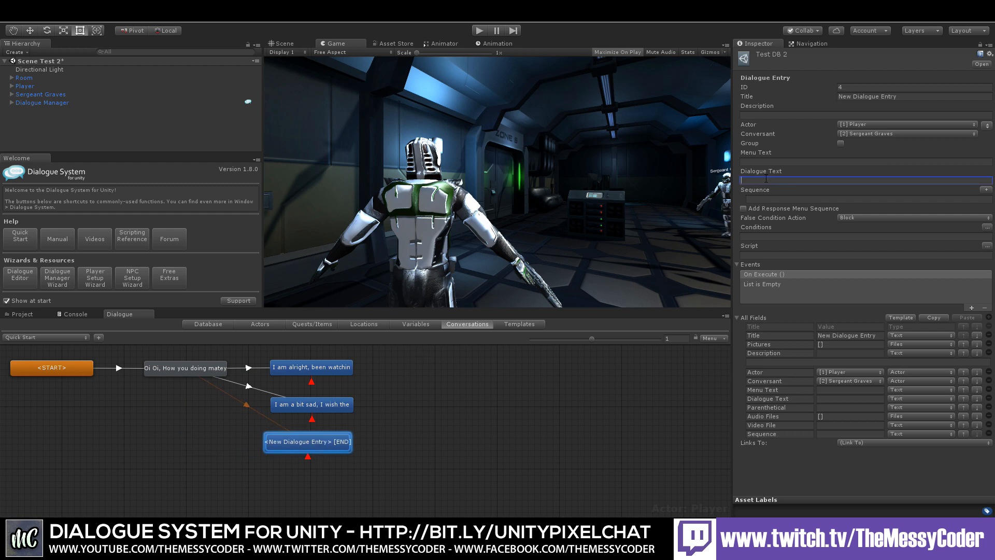
pyautogui.write('I love Scriptabl')
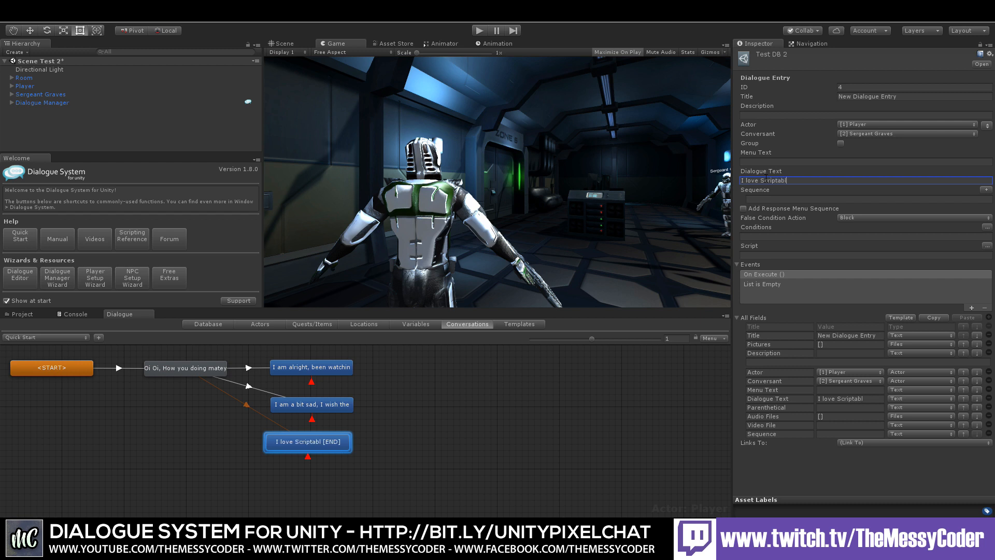
pyautogui.write('e Objects')
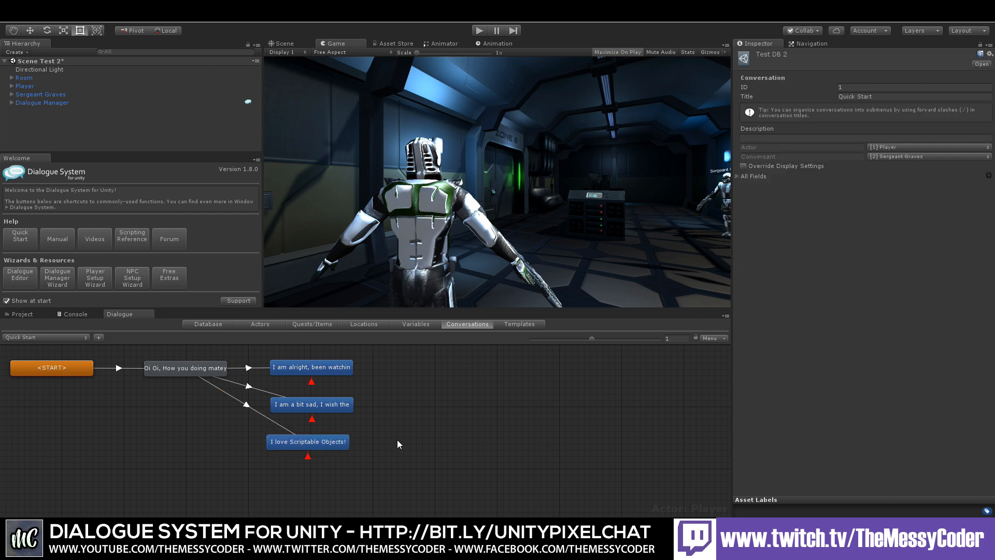
pyautogui.moveTo(318, 443); pyautogui.dragTo(322, 441)
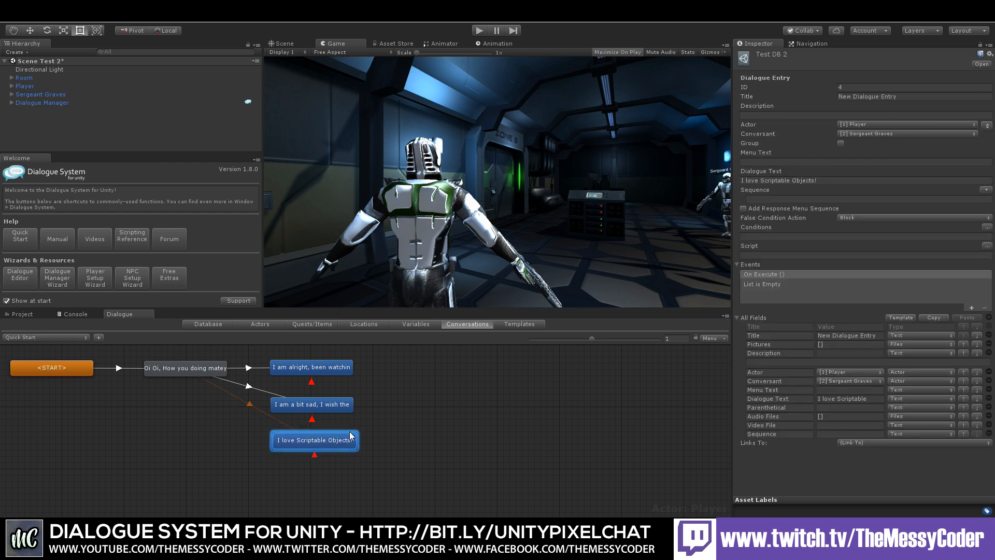
# Step: Add a child entry after "I am alright, been watching the Messy Coder" with the dialogue text "Who is that then?"
pyautogui.rightClick(316, 367)
pyautogui.click(342, 373)
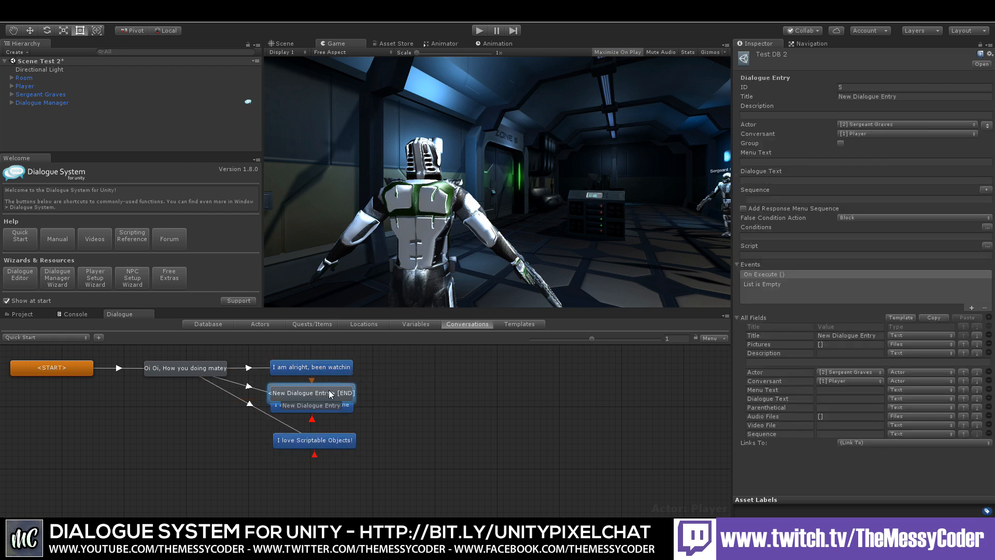
pyautogui.moveTo(328, 396); pyautogui.dragTo(449, 368)
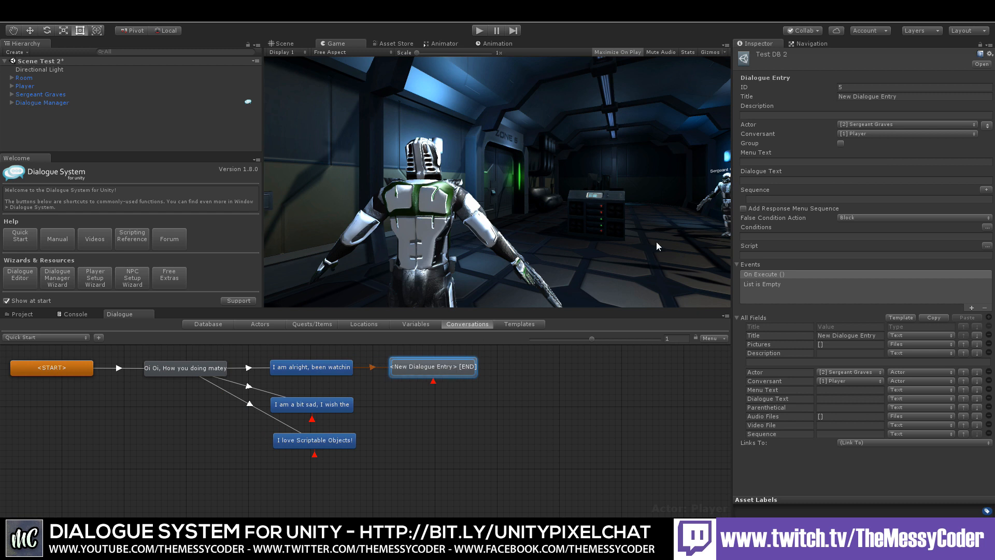
pyautogui.click(768, 181)
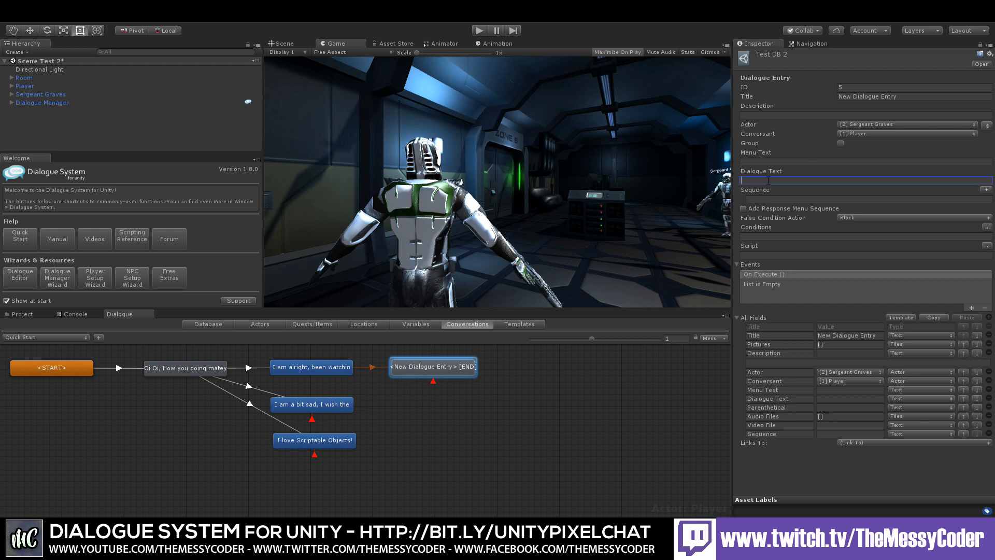
pyautogui.write('Who is that the')
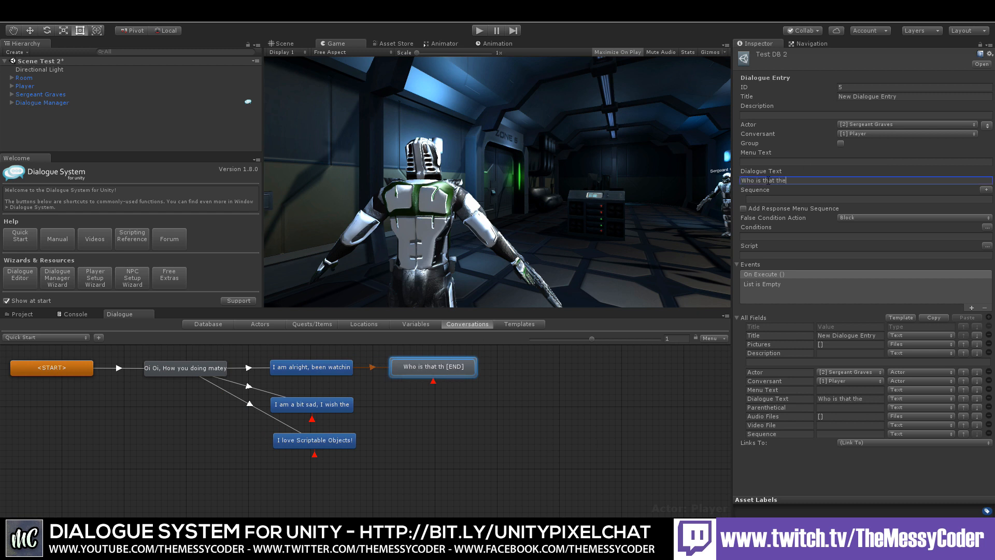
pyautogui.write('n?')
# Step: Add a child entry after the "I am a bit sad" response with the text "Dont know what you are talking about matey"
pyautogui.click(337, 425)
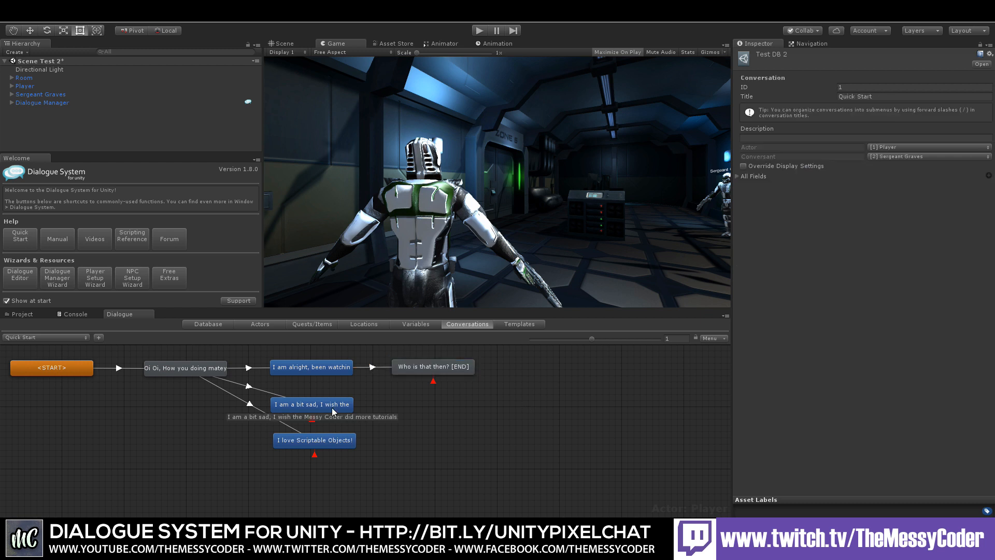
pyautogui.rightClick(331, 408)
pyautogui.click(347, 415)
pyautogui.moveTo(324, 424); pyautogui.dragTo(437, 412)
pyautogui.click(775, 181)
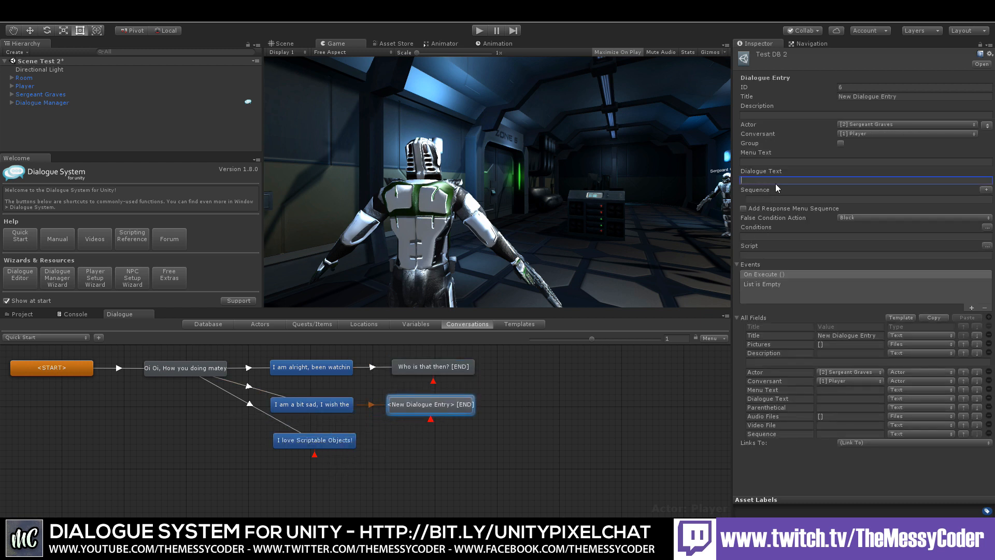
pyautogui.write('Dont know what you are ')
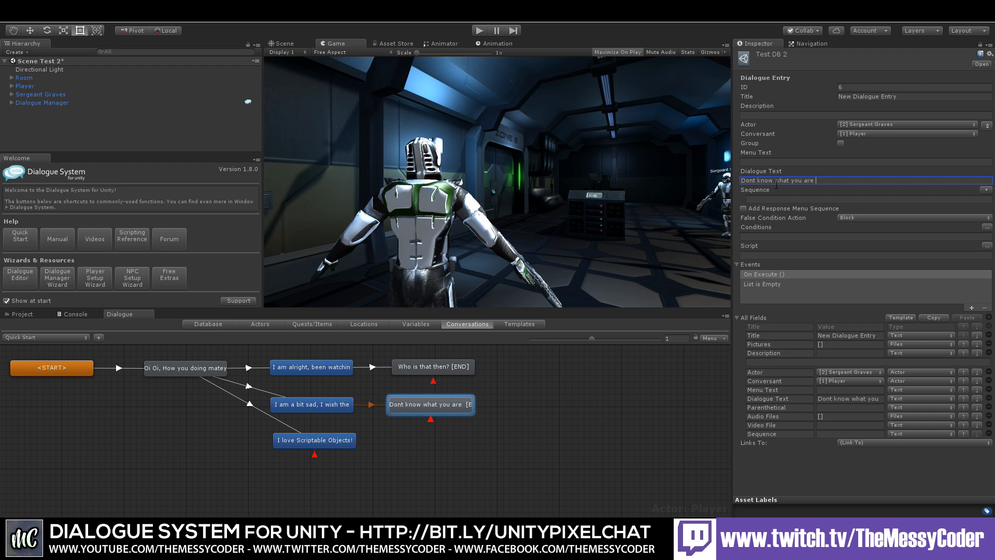
pyautogui.write('talking about matey')
# Step: Add a child entry after "I love Scriptable Objects!" with the dialogue text "I thought you loved me?"
pyautogui.click(330, 443)
pyautogui.rightClick(318, 444)
pyautogui.click(338, 450)
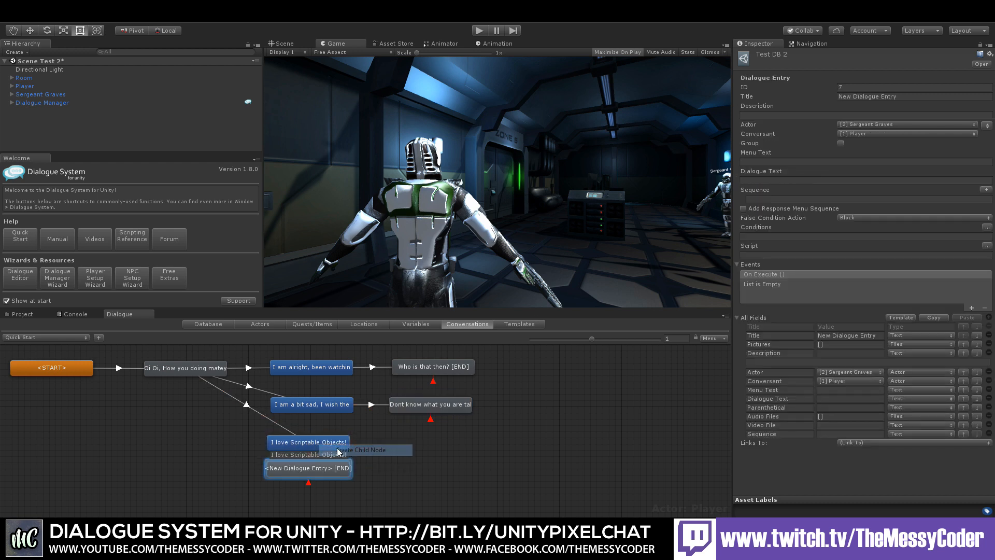
pyautogui.moveTo(313, 461); pyautogui.dragTo(435, 436)
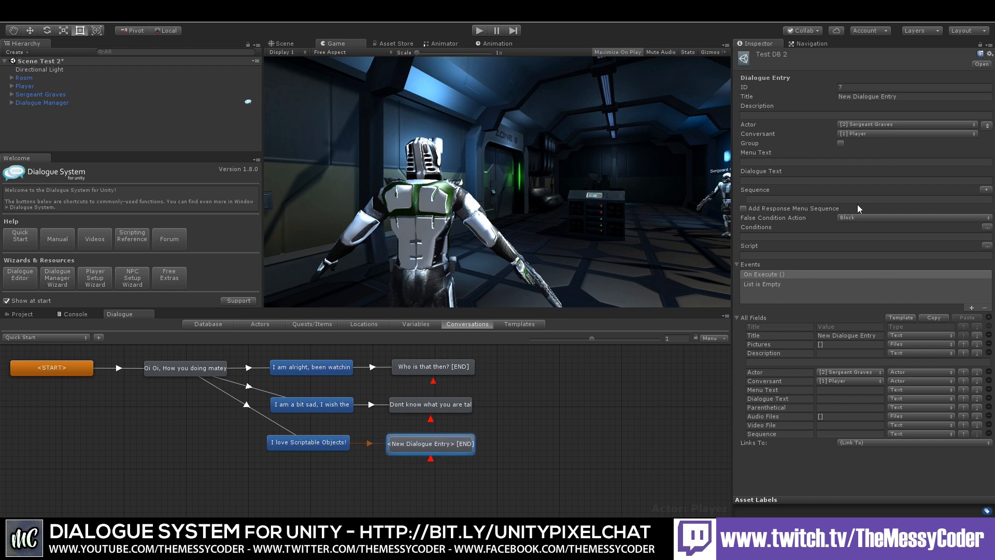
pyautogui.click(768, 180)
pyautogui.write('I thought yy')
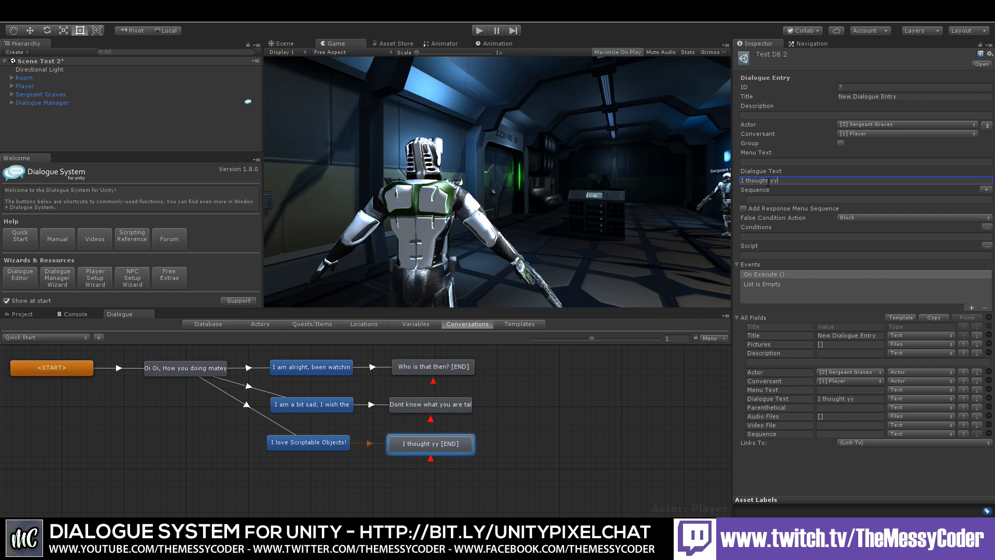
pyautogui.press('BackSpace')
pyautogui.write('ou loved me?')
pyautogui.click(514, 437)
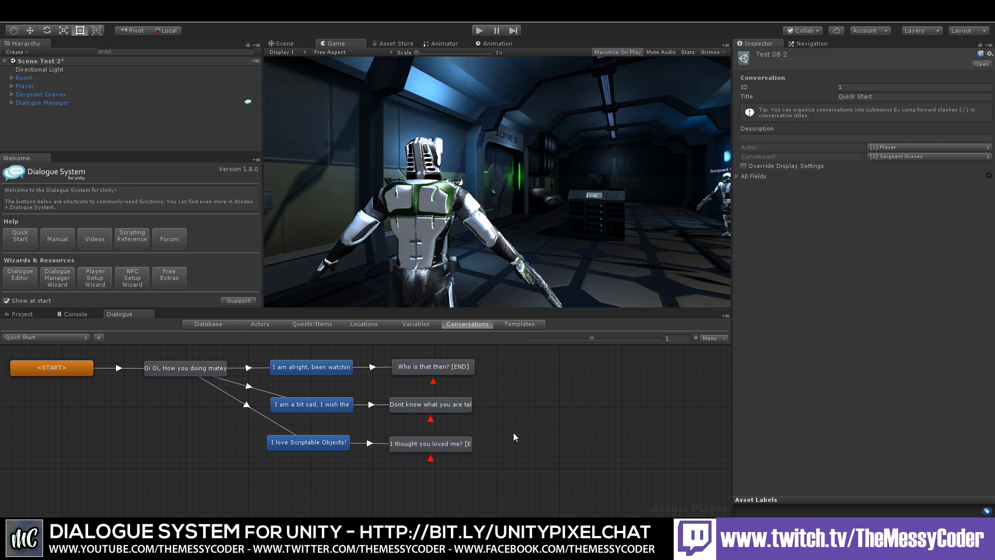
# Step: Add a Player response after "Who is that then?" with the dialogue text "He is the best"
pyautogui.rightClick(463, 374)
pyautogui.click(474, 377)
pyautogui.moveTo(433, 395); pyautogui.dragTo(558, 369)
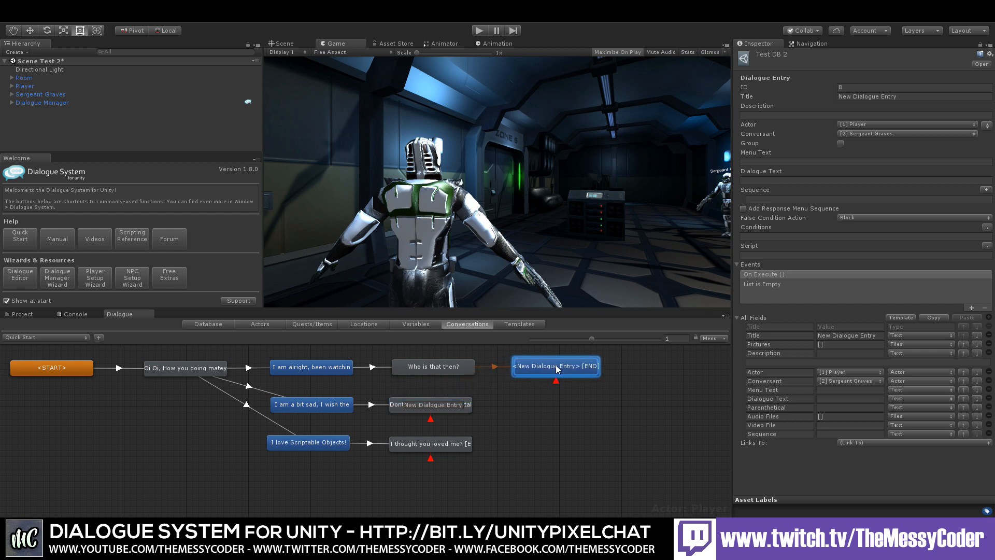
pyautogui.click(770, 181)
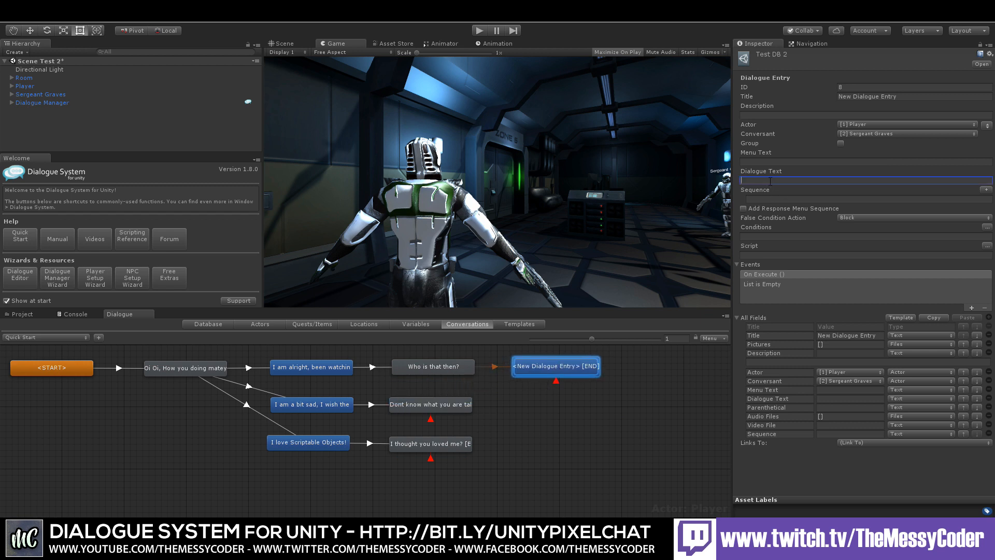
pyautogui.write('He is the best')
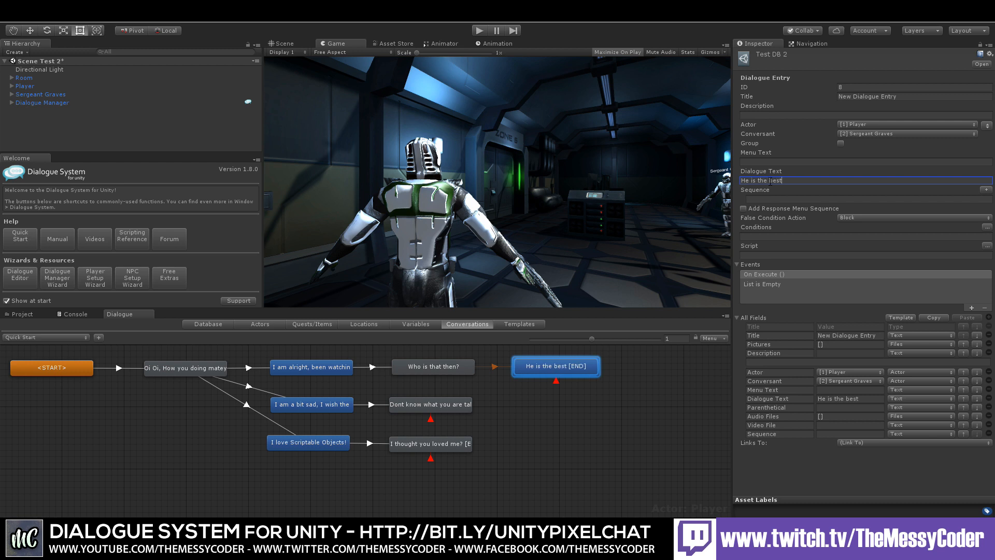
# Step: Link the "Dont know what you are talking about matey" entry to the "He is the best" response
pyautogui.click(533, 414)
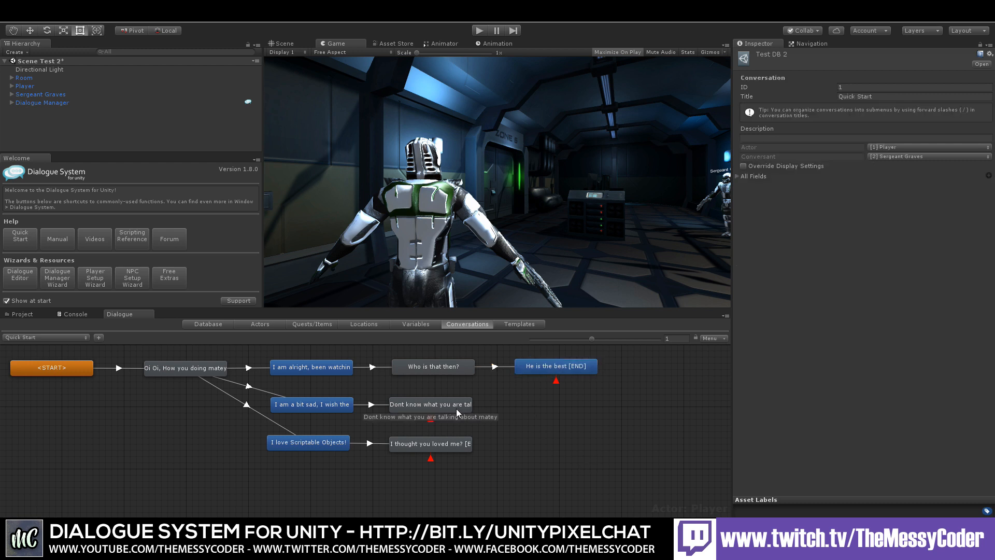
pyautogui.rightClick(452, 408)
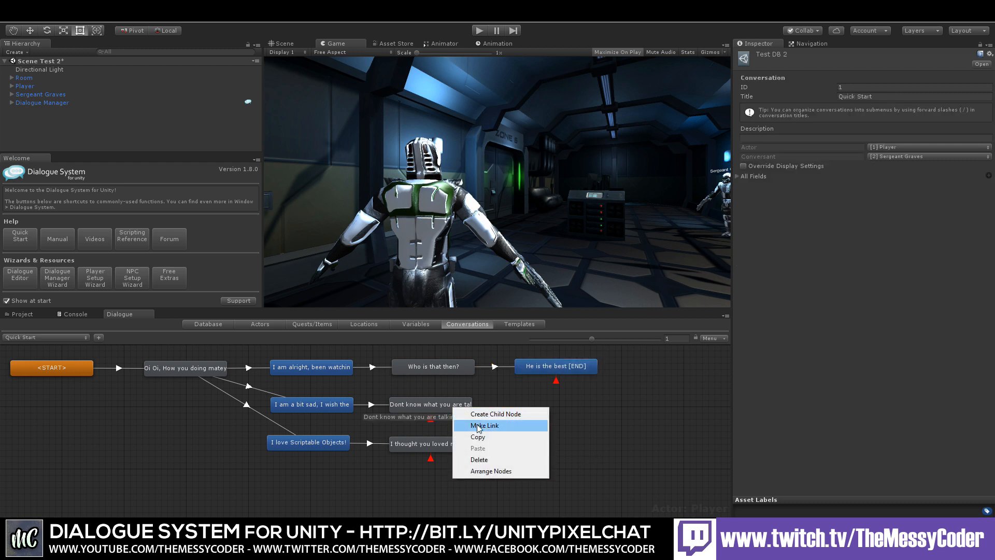
pyautogui.click(466, 426)
pyautogui.click(541, 365)
pyautogui.click(541, 365)
pyautogui.rightClick(461, 408)
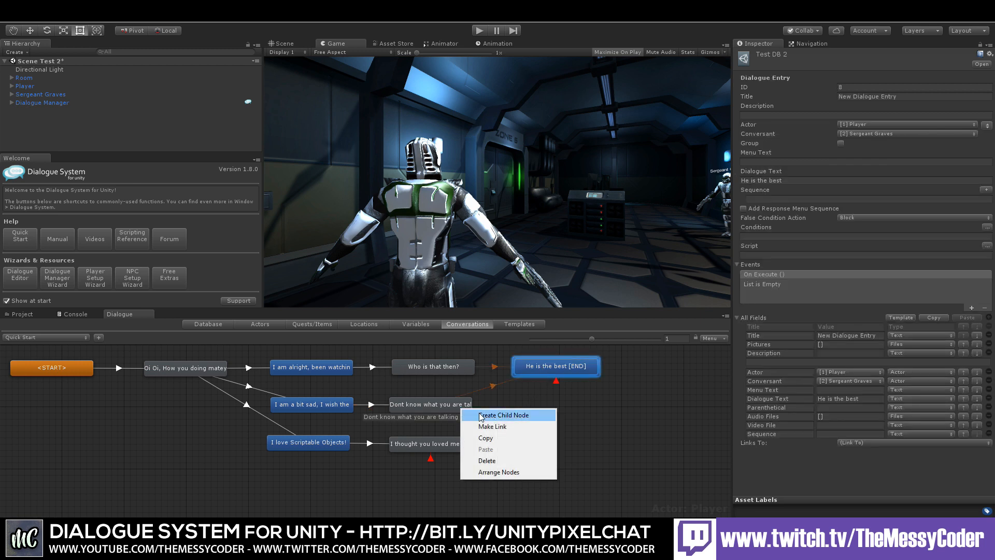
pyautogui.click(612, 409)
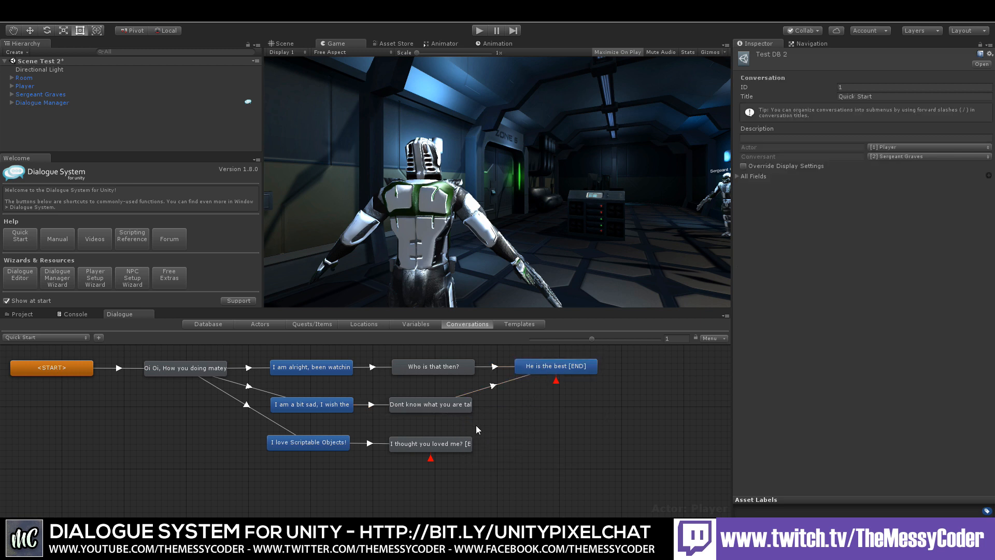
# Step: Add a Player response after "Dont know what you are talking about matey" with the text "Tutorials! Lots of Coding Tutorials for Unity 3D"
pyautogui.click(462, 444)
pyautogui.rightClick(465, 403)
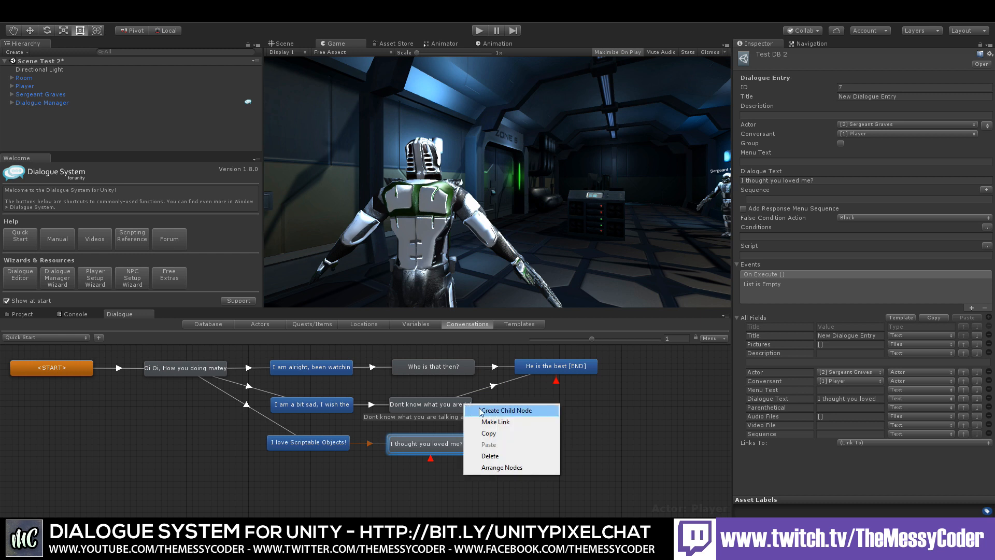
pyautogui.click(475, 411)
pyautogui.moveTo(455, 429); pyautogui.dragTo(581, 404)
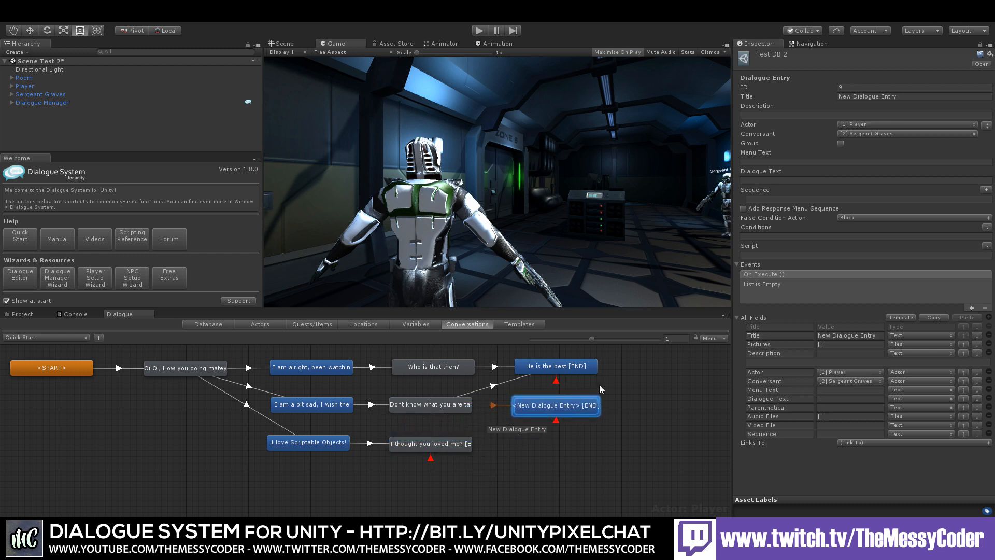
pyautogui.click(772, 180)
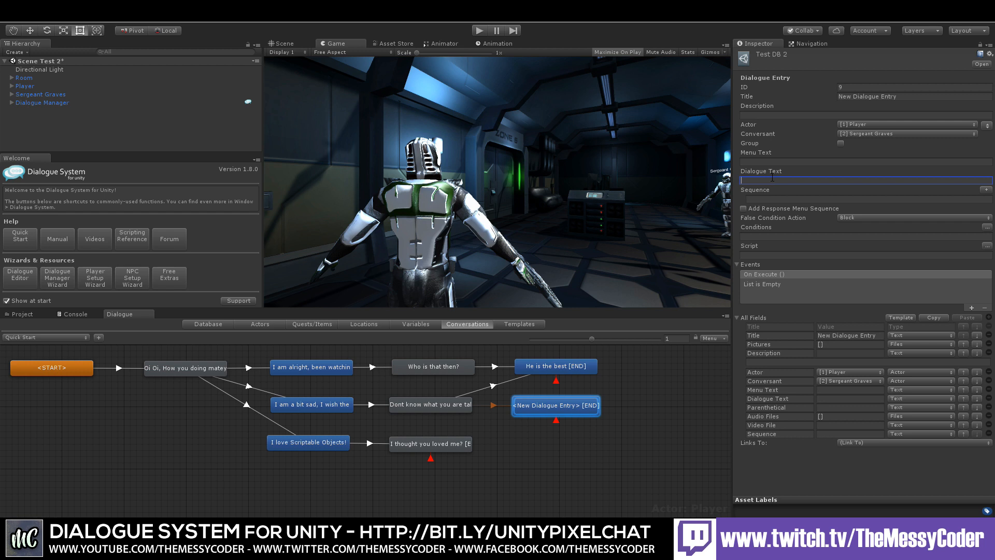
pyautogui.write('Tutorials! Lots of Cod')
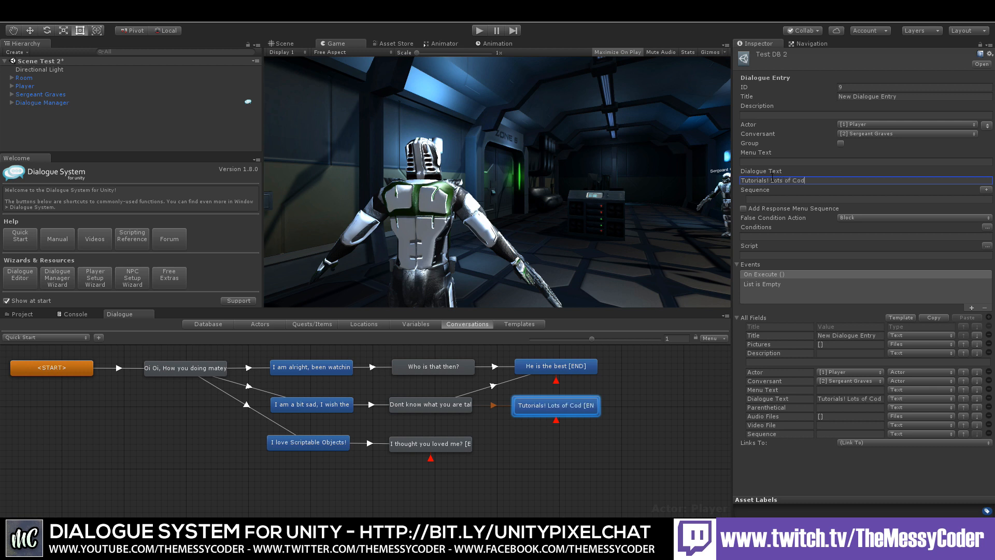
pyautogui.write('ing Tutoria')
pyautogui.write('ls for UI')
pyautogui.write('ity 3d')
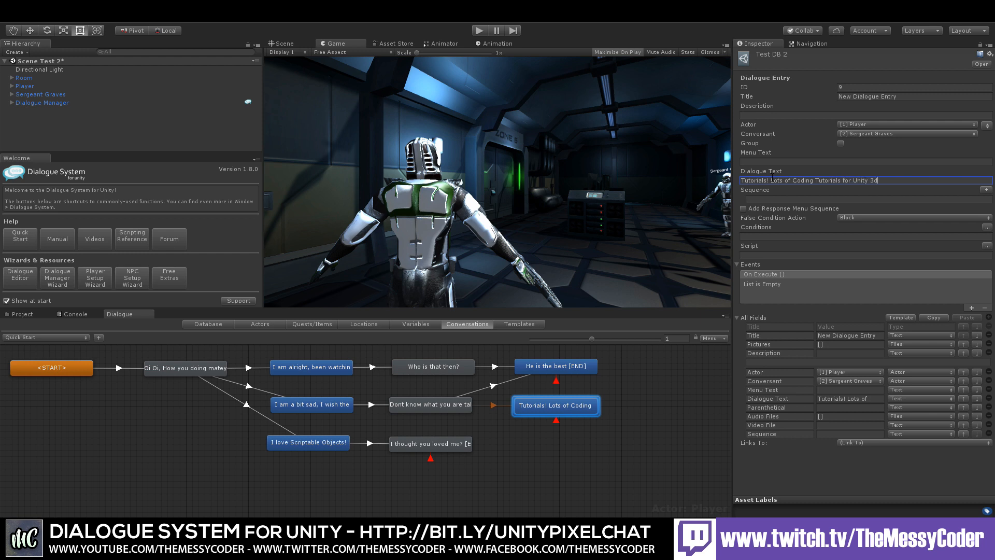
# Step: Add a Player response after "I thought you loved me?" with the dialogue text "?????"
pyautogui.click(550, 459)
pyautogui.rightClick(454, 441)
pyautogui.click(461, 446)
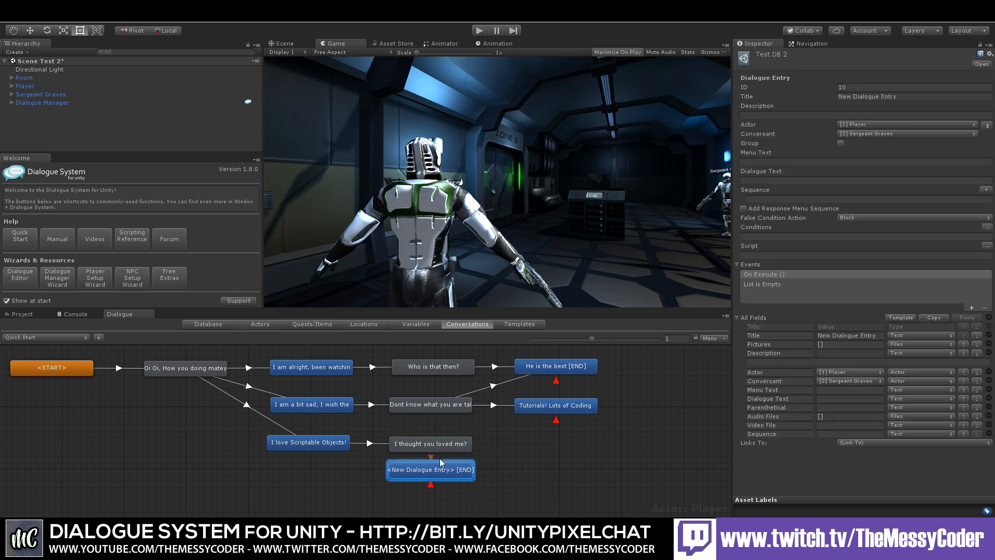
pyautogui.moveTo(440, 458); pyautogui.dragTo(541, 446)
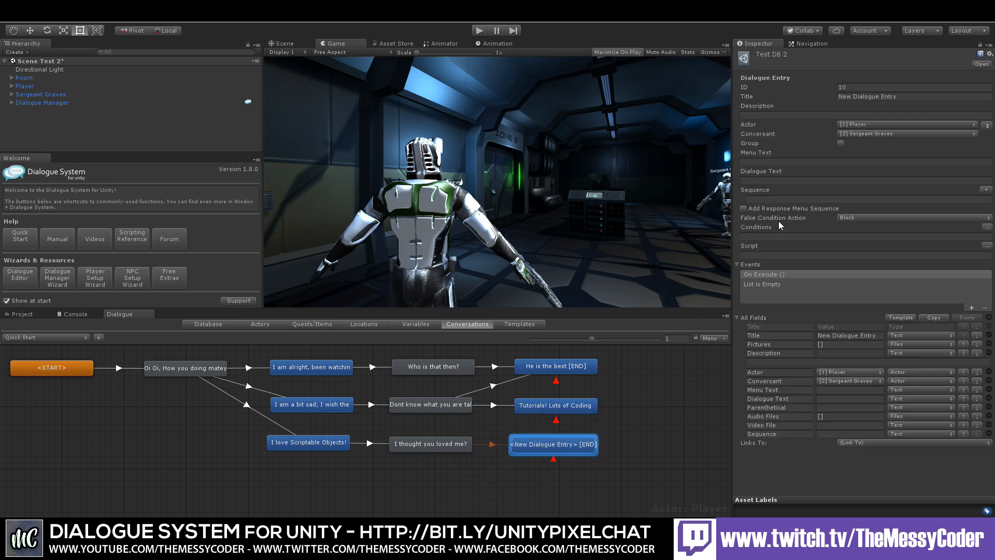
pyautogui.click(756, 179)
pyautogui.write('?????')
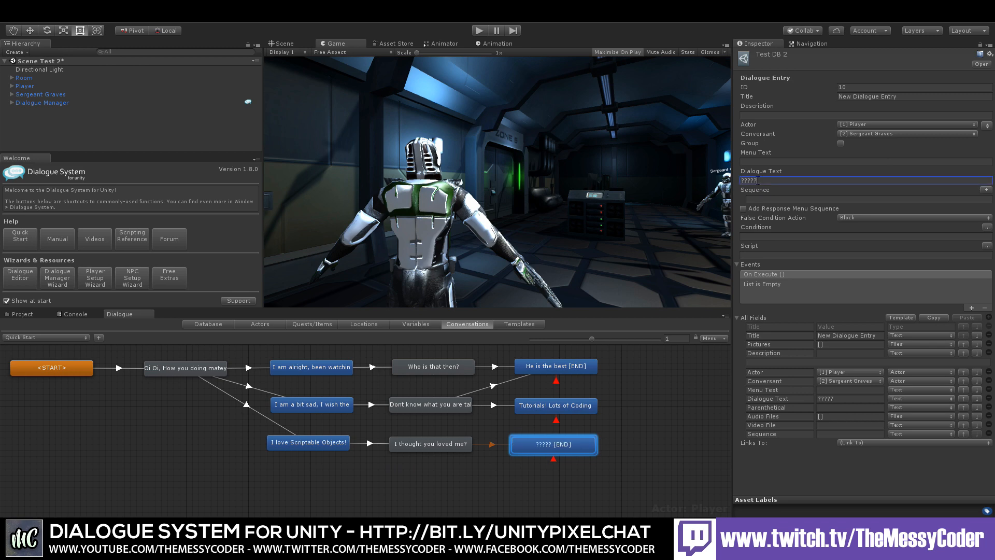
# Step: Add a second Player response after "I thought you loved me?" with the menu text "Potatoes"
pyautogui.rightClick(463, 447)
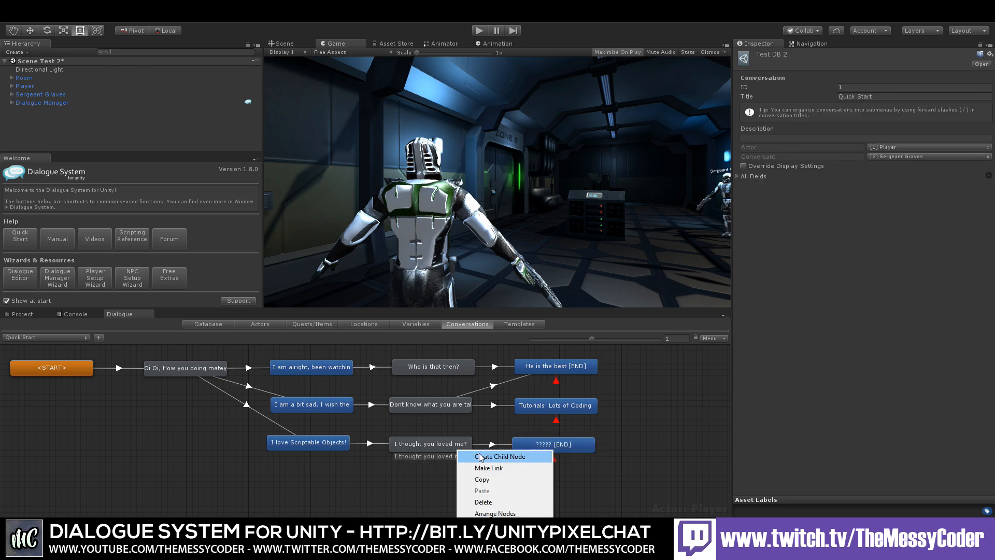
pyautogui.click(483, 454)
pyautogui.moveTo(432, 481); pyautogui.dragTo(559, 477)
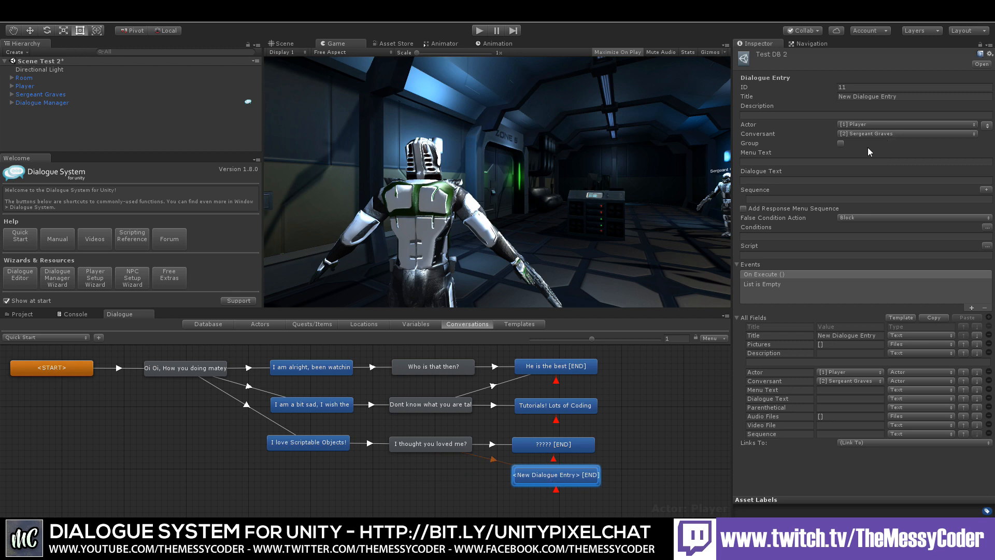
pyautogui.click(798, 162)
pyautogui.write('Potatoes')
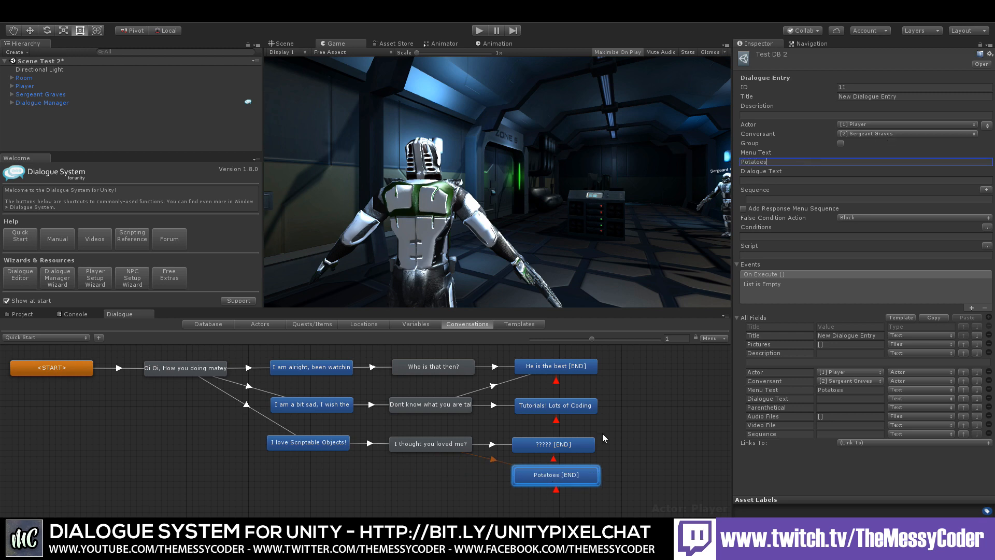
pyautogui.click(578, 457)
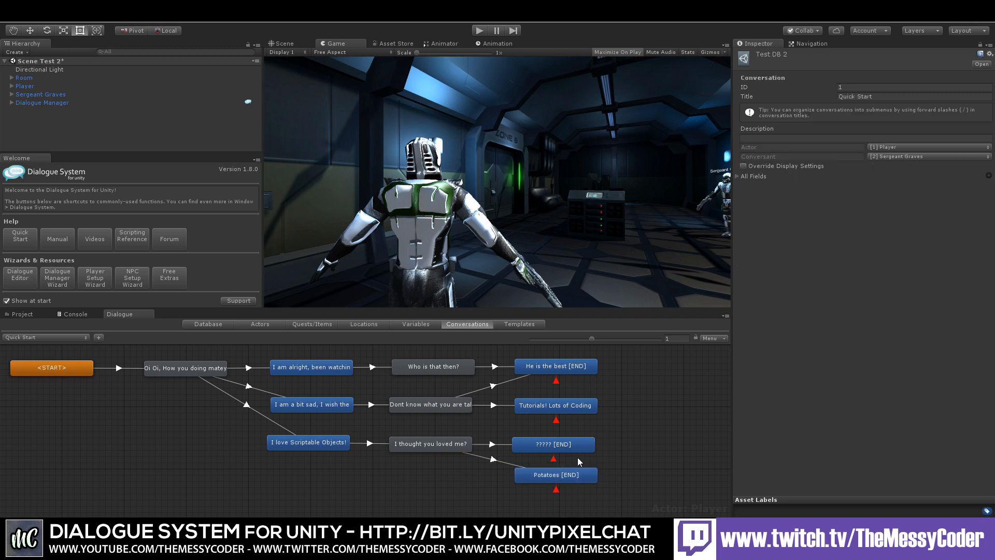
# Step: Link both "Dont know what you are talking about matey" and "Who is that then?" entries to the "?????" response
pyautogui.moveTo(568, 473); pyautogui.dragTo(564, 473)
pyautogui.click(596, 438)
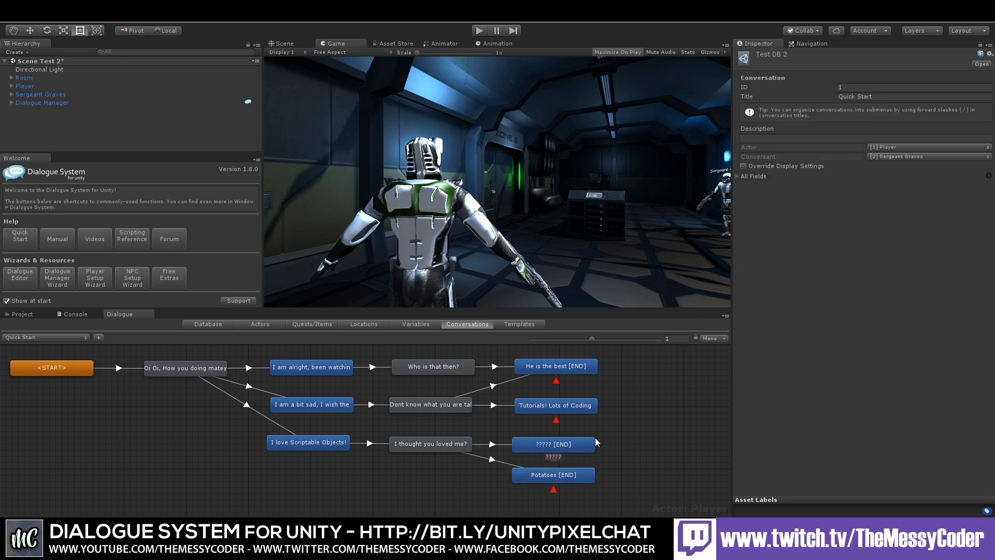
pyautogui.rightClick(458, 406)
pyautogui.click(524, 444)
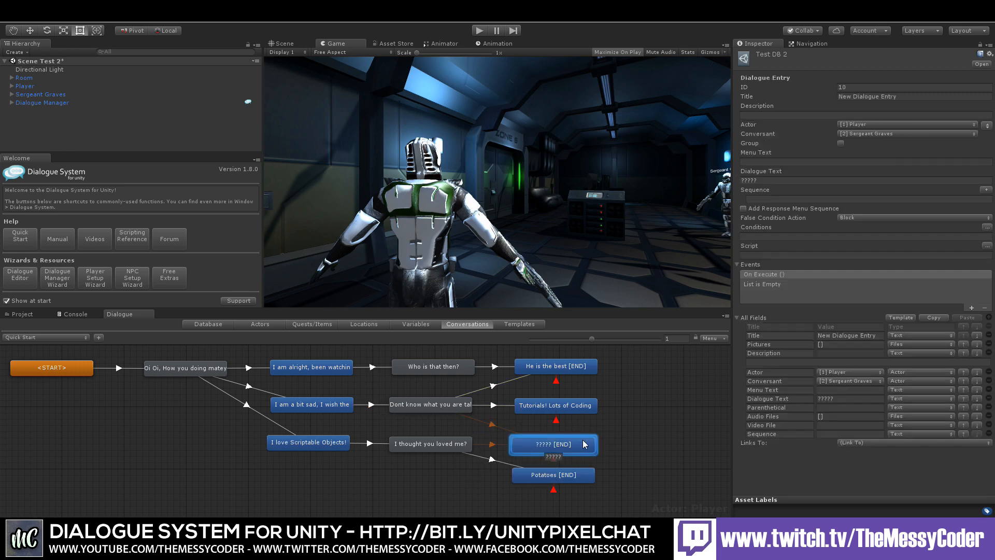
pyautogui.click(606, 445)
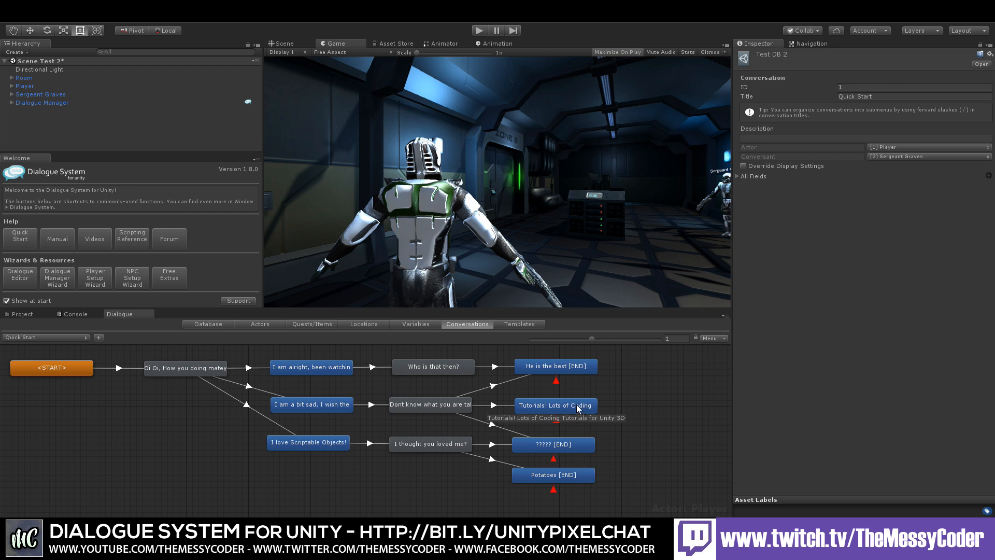
pyautogui.rightClick(458, 367)
pyautogui.click(479, 380)
pyautogui.click(545, 449)
pyautogui.click(545, 448)
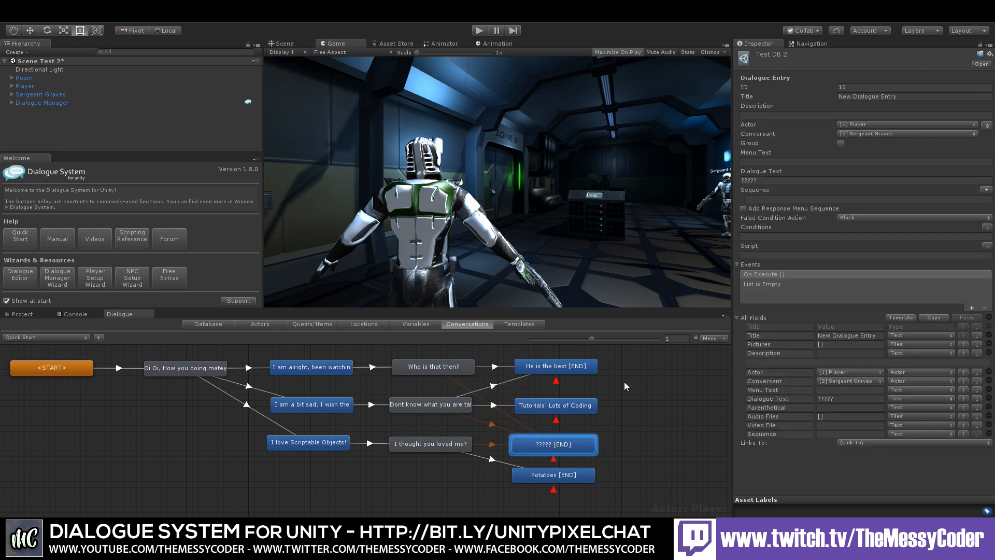
# Step: Add a Sergeant Graves reply after "He is the best" with the dialogue text "You are the best"
pyautogui.rightClick(593, 369)
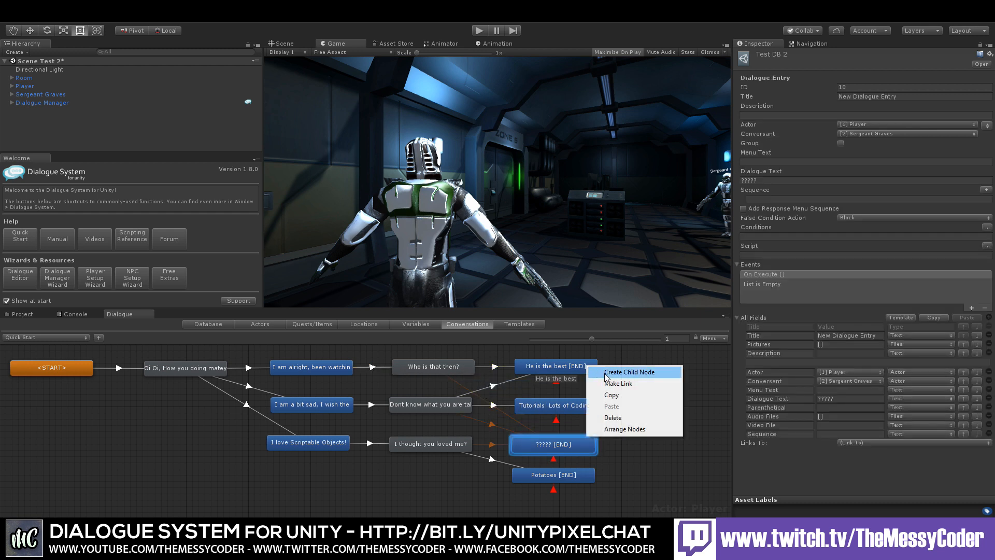
pyautogui.click(605, 377)
pyautogui.moveTo(595, 388); pyautogui.dragTo(668, 365)
pyautogui.click(787, 180)
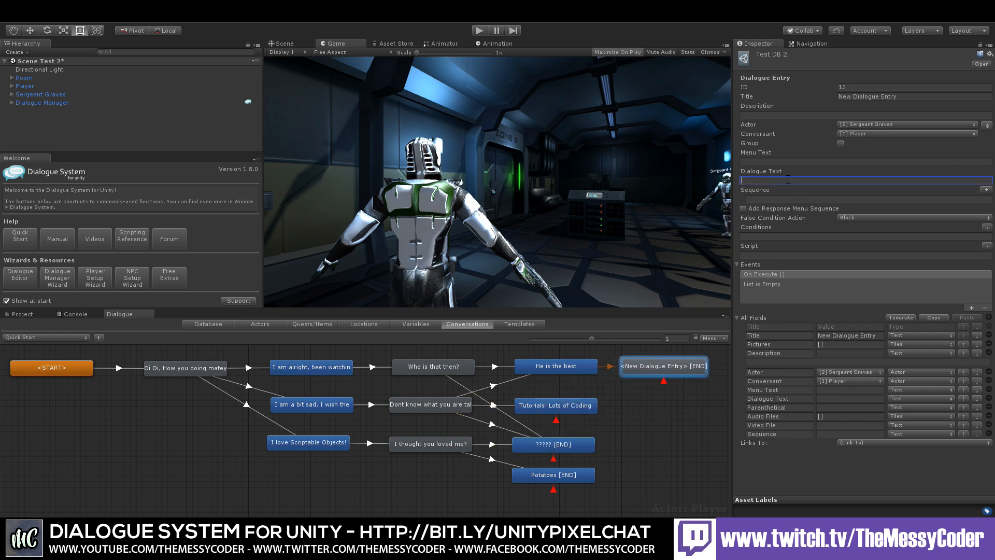
pyautogui.write('You are tyhe')
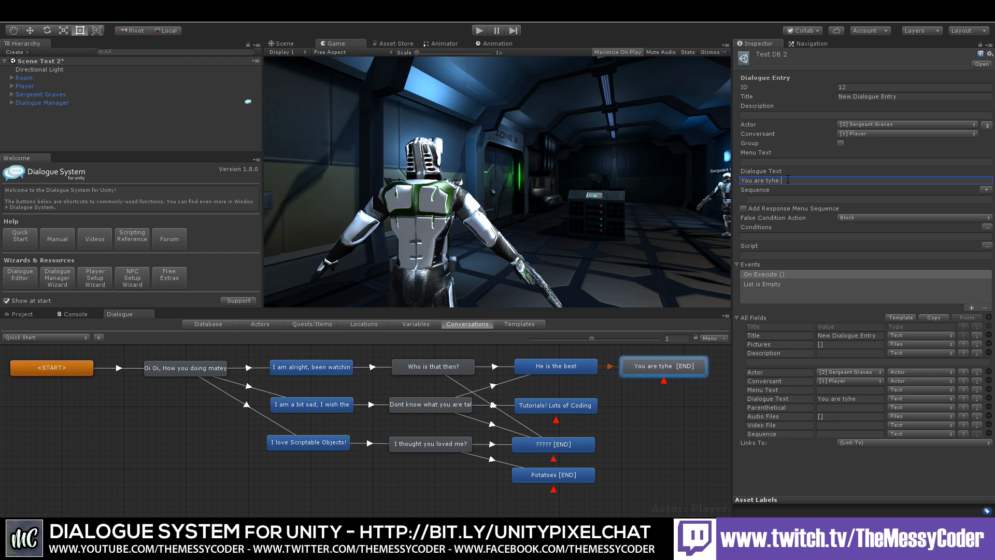
pyautogui.press('BackSpace')
pyautogui.press('BackSpace')
pyautogui.write('he best')
pyautogui.click(702, 383)
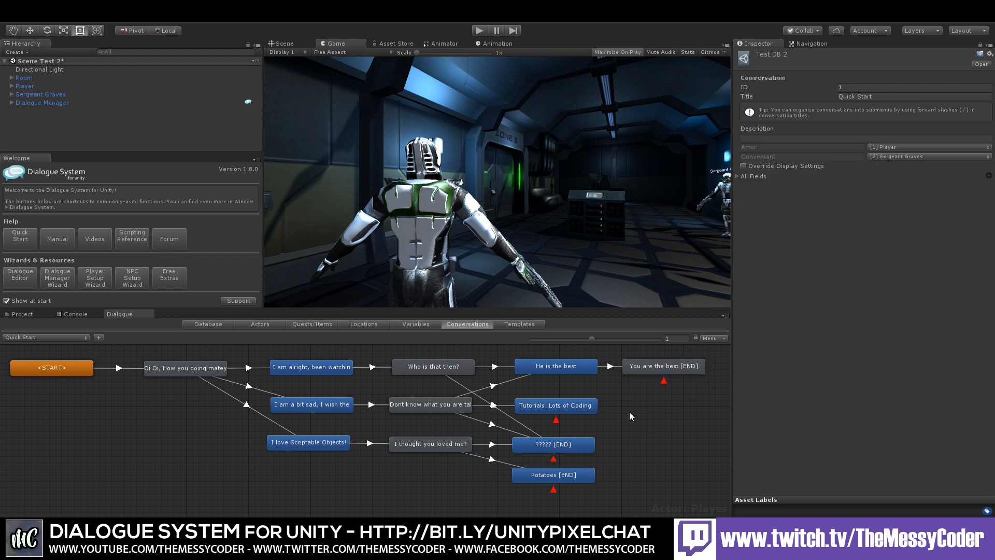
# Step: Add a Sergeant Graves reply after "Tutorials! Lots of Coding" with the dialogue text "Wiggle it!"
pyautogui.rightClick(583, 404)
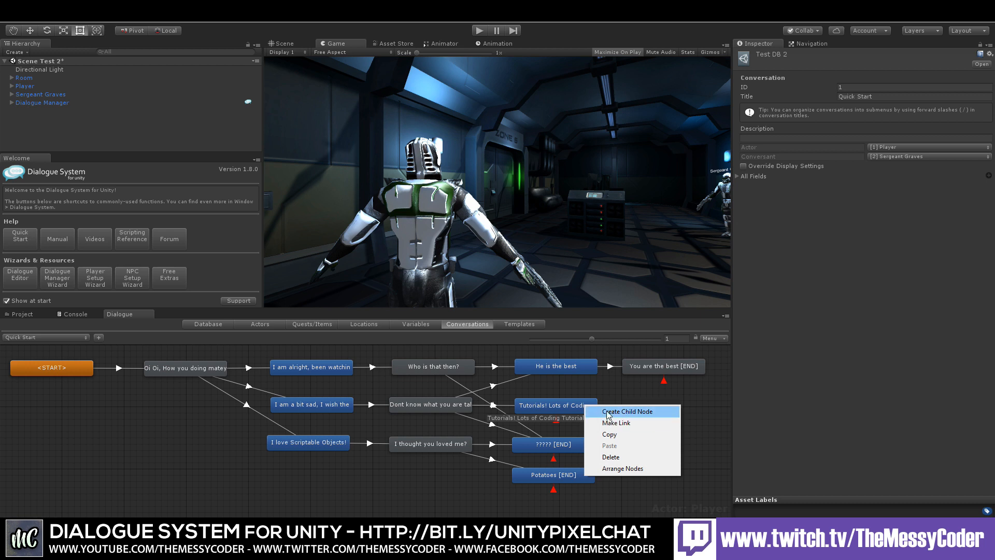
pyautogui.click(607, 412)
pyautogui.moveTo(566, 427); pyautogui.dragTo(674, 400)
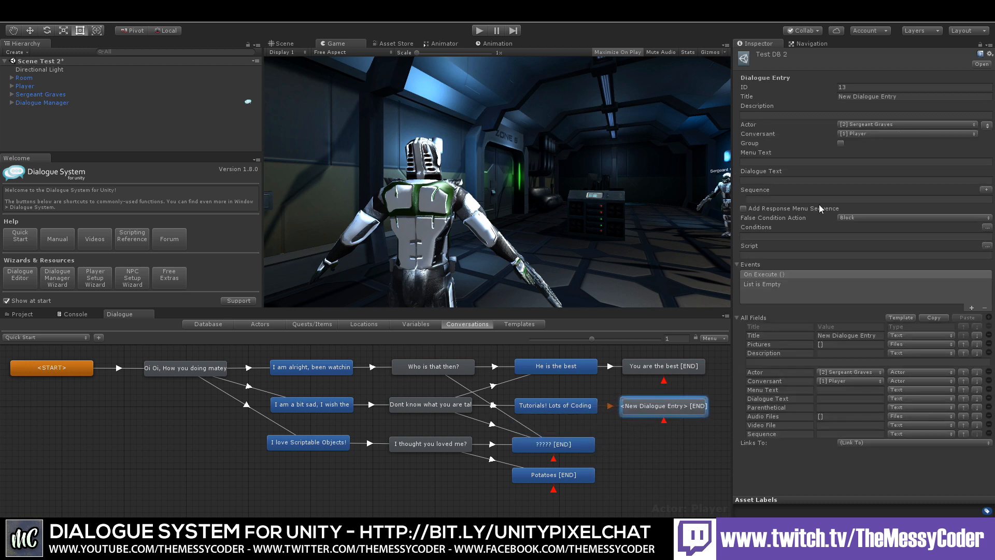
pyautogui.click(775, 179)
pyautogui.write('W')
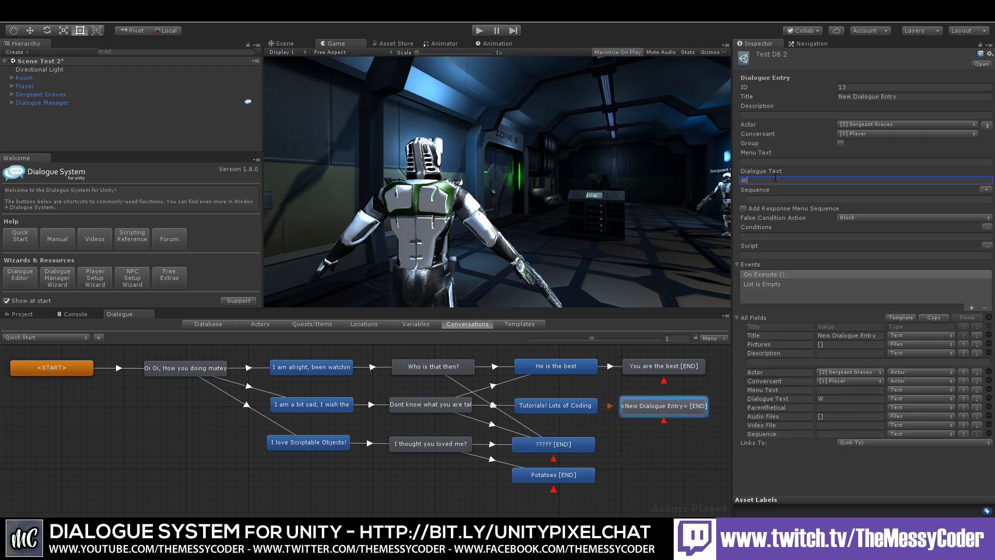
pyautogui.write('iggle it!')
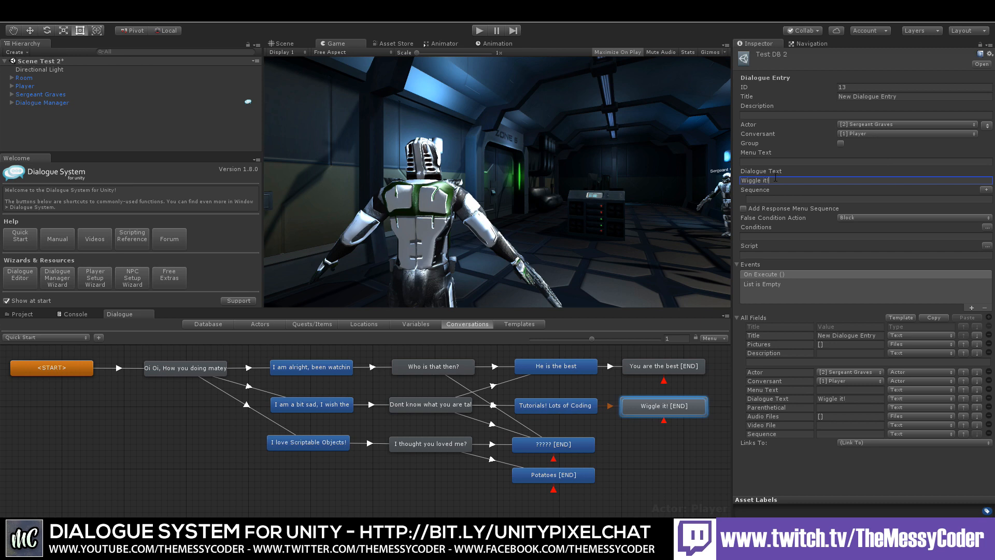
pyautogui.click(622, 437)
# Step: Link both the "?????" and "Potatoes" responses to the "Wiggle it!" entry
pyautogui.rightClick(576, 450)
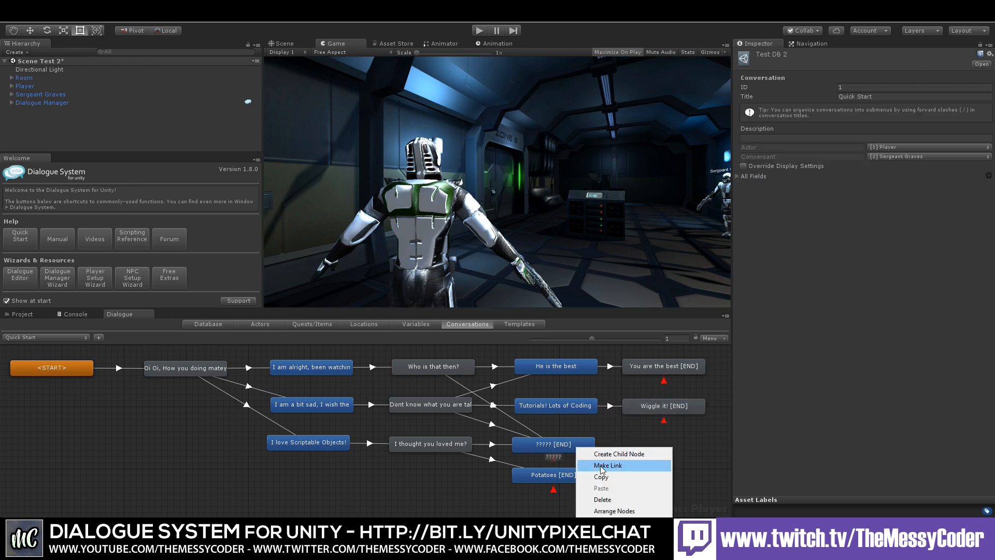
pyautogui.click(603, 463)
pyautogui.click(666, 410)
pyautogui.rightClick(585, 479)
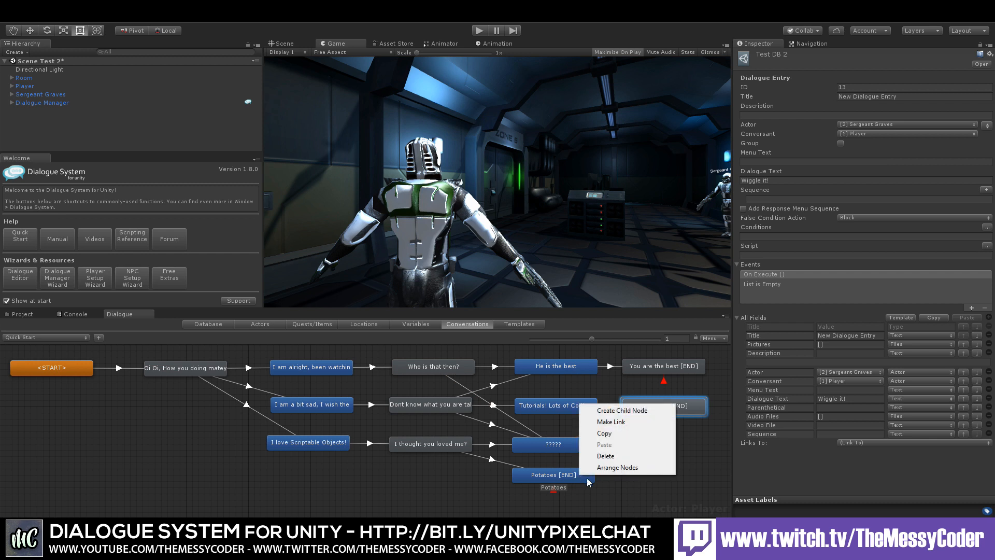
pyautogui.click(620, 423)
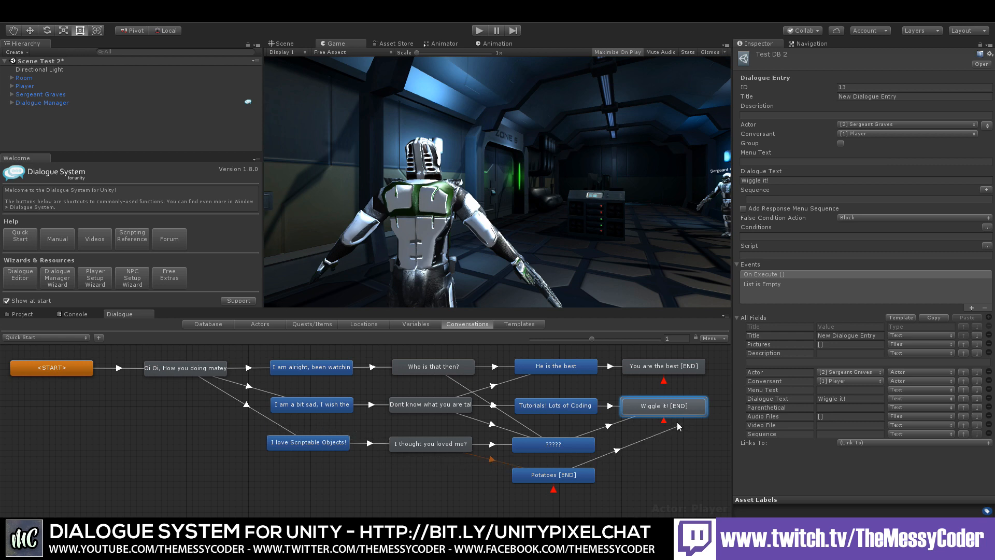
pyautogui.click(663, 407)
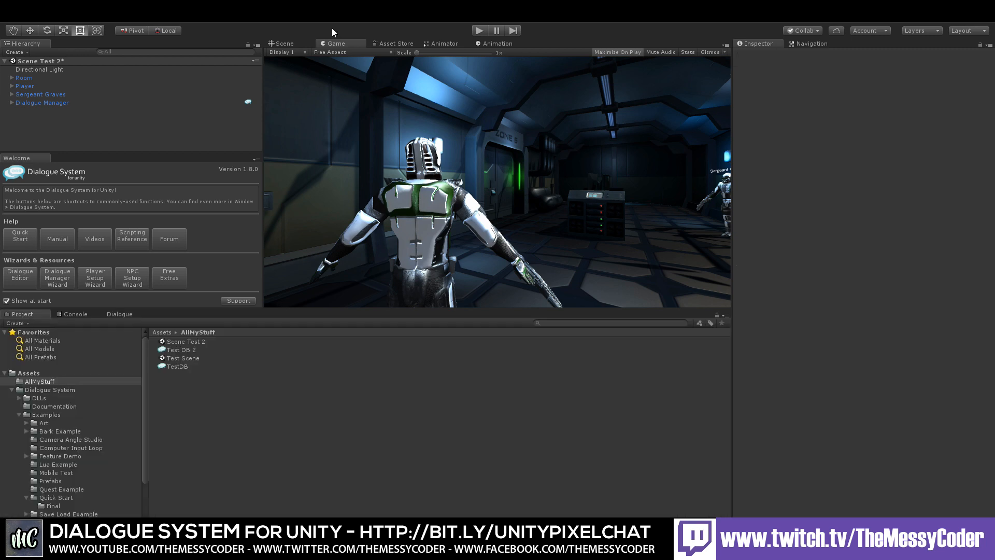
# Step: Delete the Dialogue Manager object, launch the Dialogue Manager Wizard and assign Test DB 2 as its database
pyautogui.click(37, 102)
pyautogui.press('Delete')
pyautogui.click(60, 278)
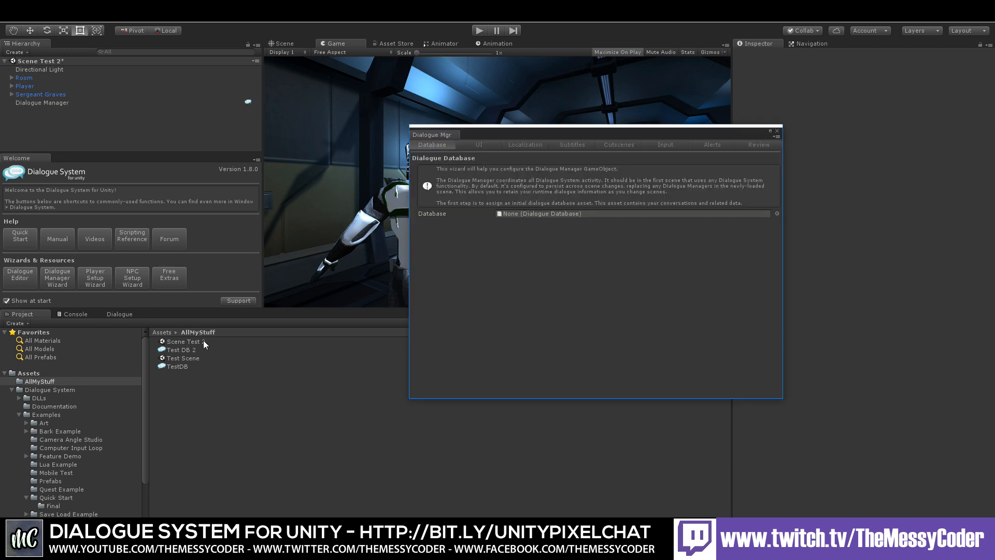
pyautogui.moveTo(179, 347); pyautogui.dragTo(550, 216)
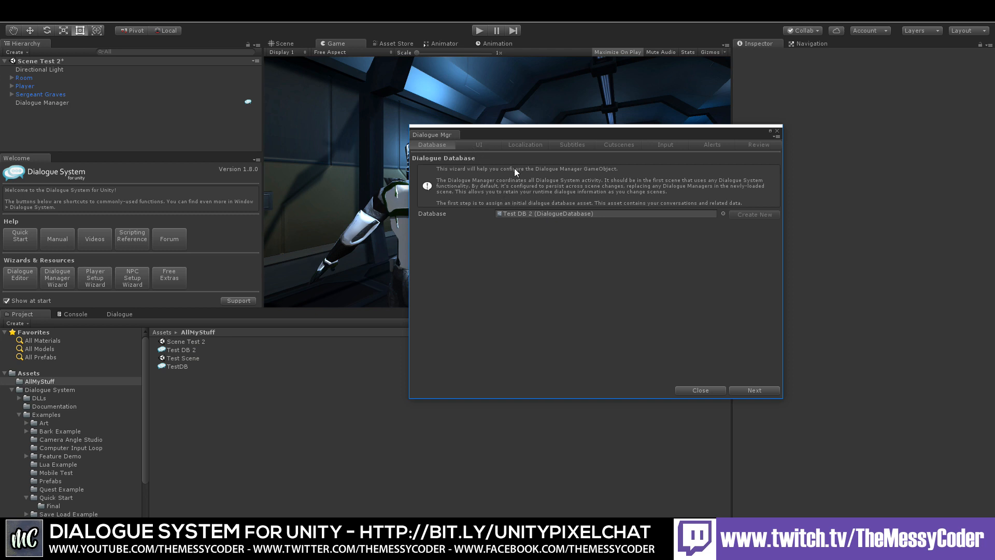
# Step: Advance through the wizard's UI, Localization, Subtitles and Cutscene pages keeping their defaults
pyautogui.click(754, 390)
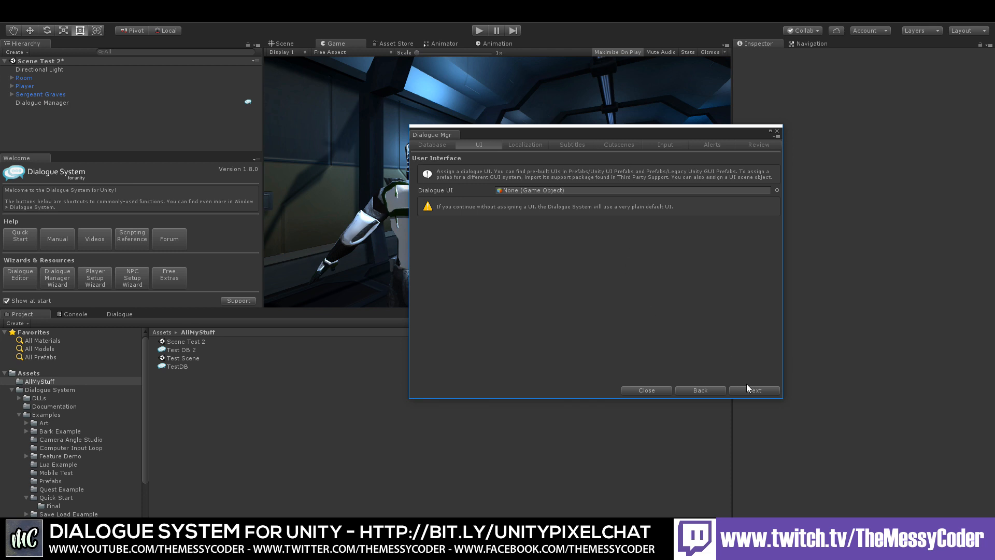
pyautogui.click(757, 390)
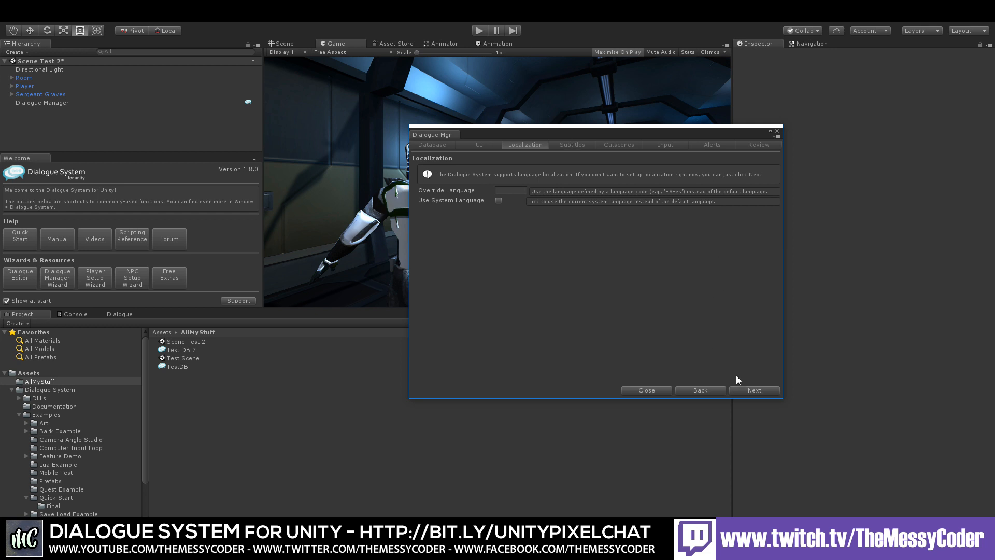
pyautogui.click(750, 390)
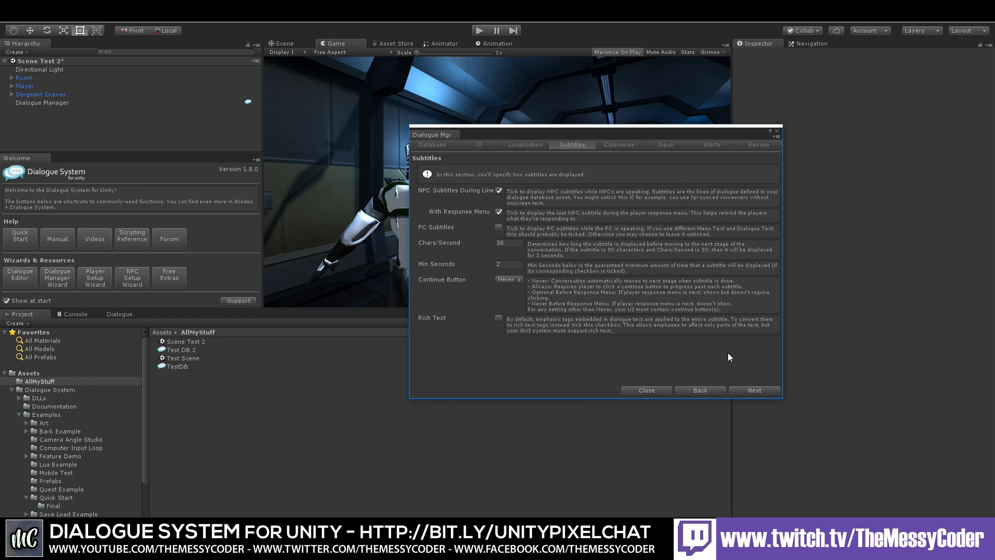
pyautogui.click(751, 388)
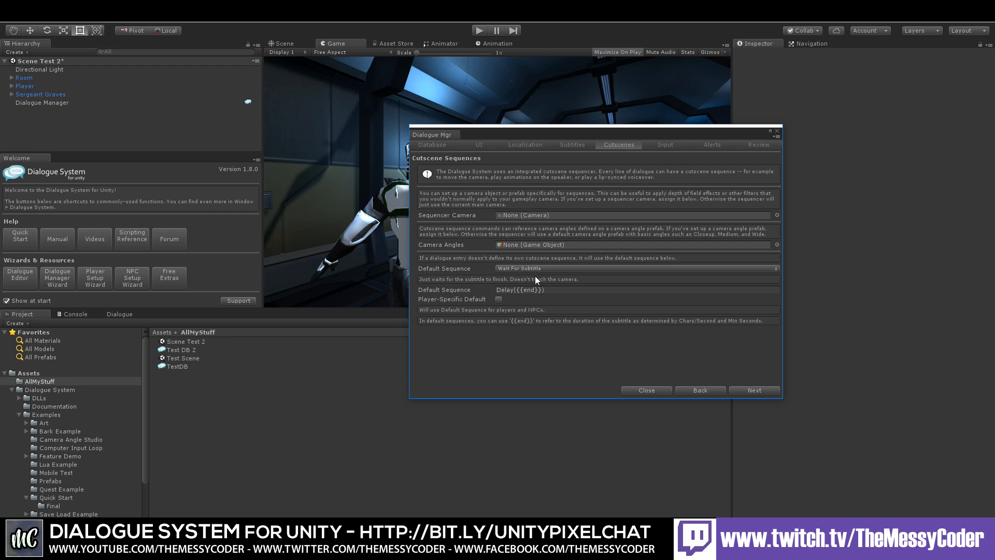
pyautogui.click(759, 390)
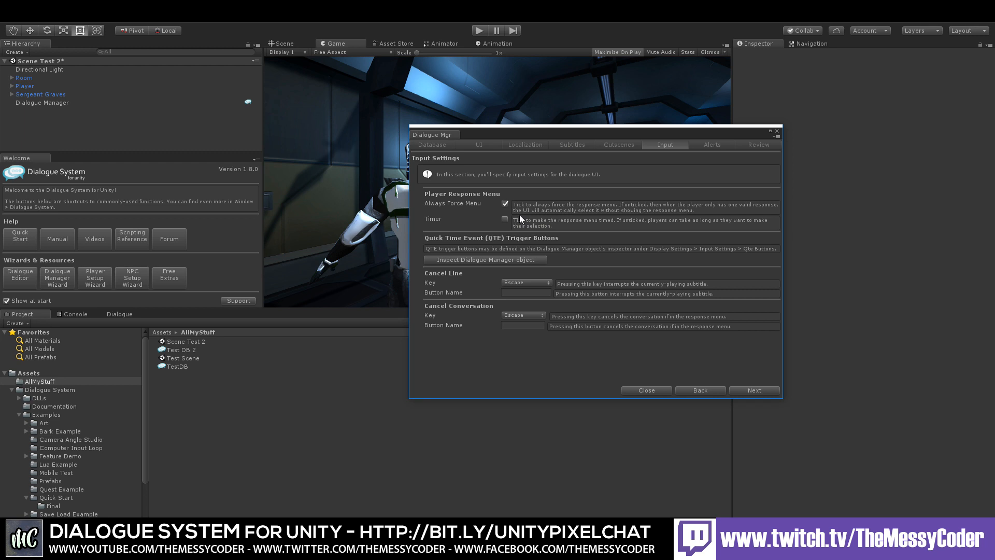
# Step: Configure input: turn off Always Force Menu, enable the response Timer with a 5-second timeout choosing a random response
pyautogui.click(505, 203)
pyautogui.click(506, 219)
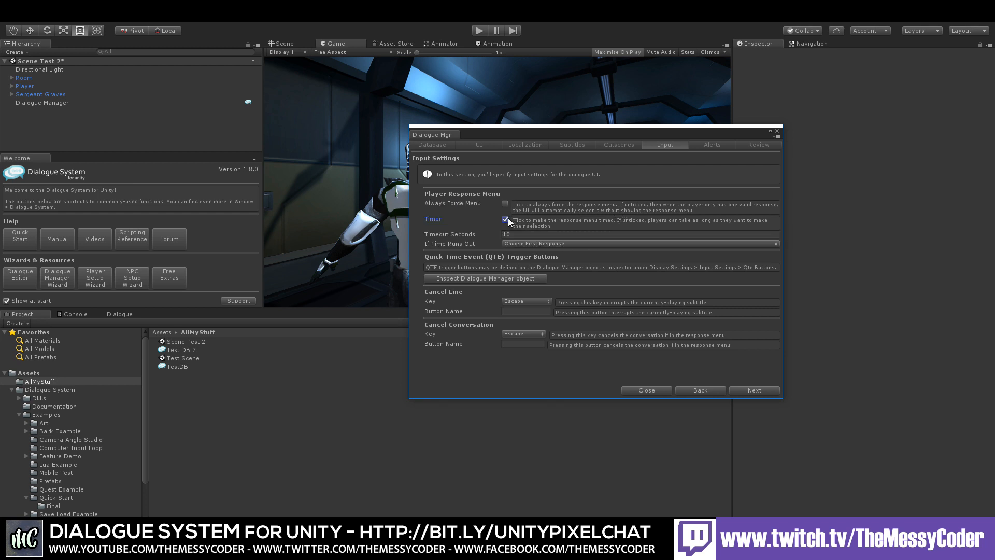
pyautogui.click(529, 244)
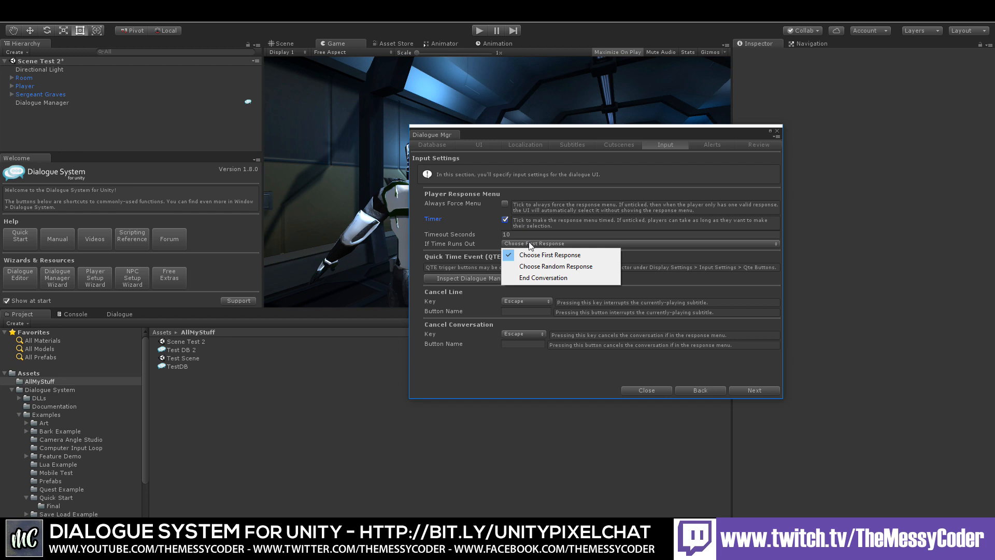
pyautogui.click(533, 268)
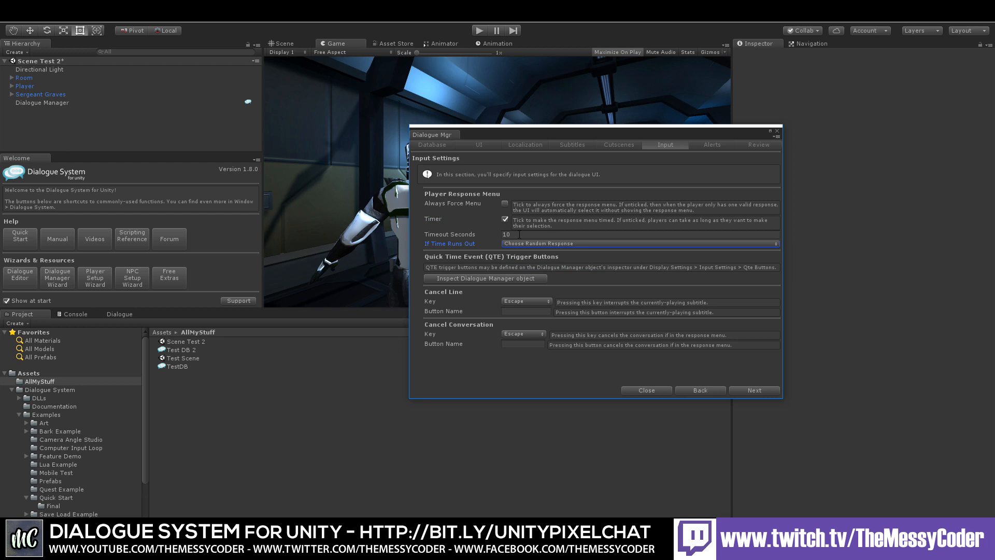
pyautogui.click(492, 235)
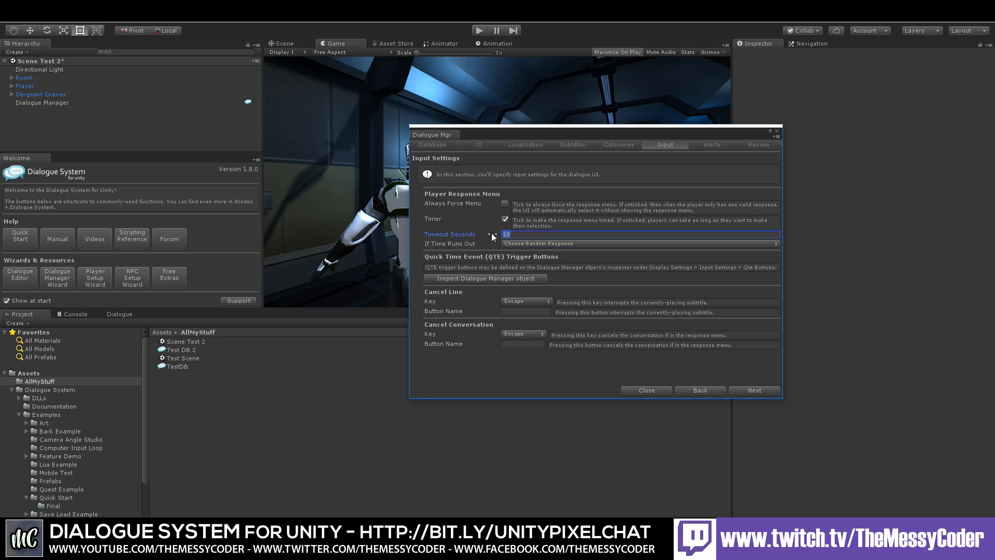
pyautogui.write('4')
pyautogui.click(490, 234)
pyautogui.click(746, 391)
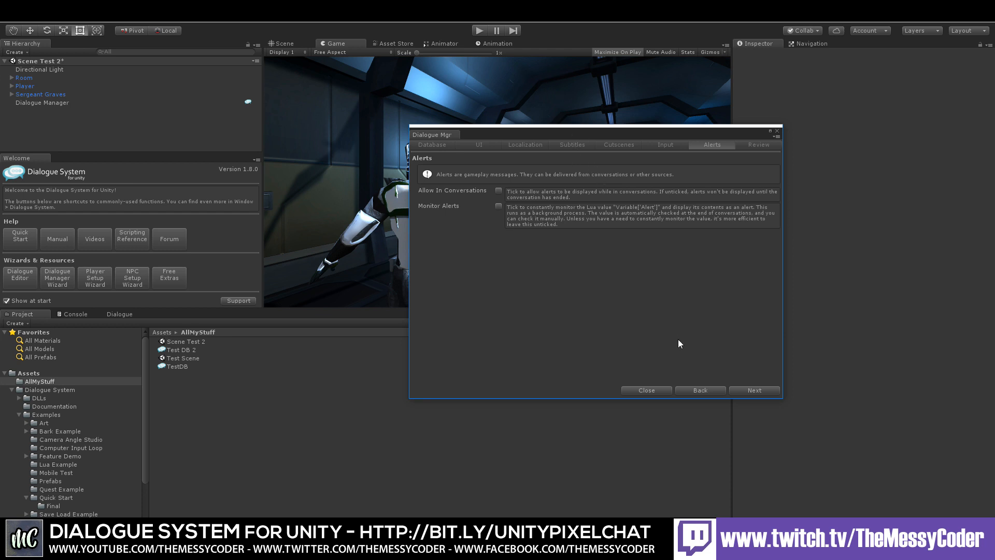
# Step: Finish the Dialogue Manager Wizard and select the new Dialogue Manager object
pyautogui.click(760, 389)
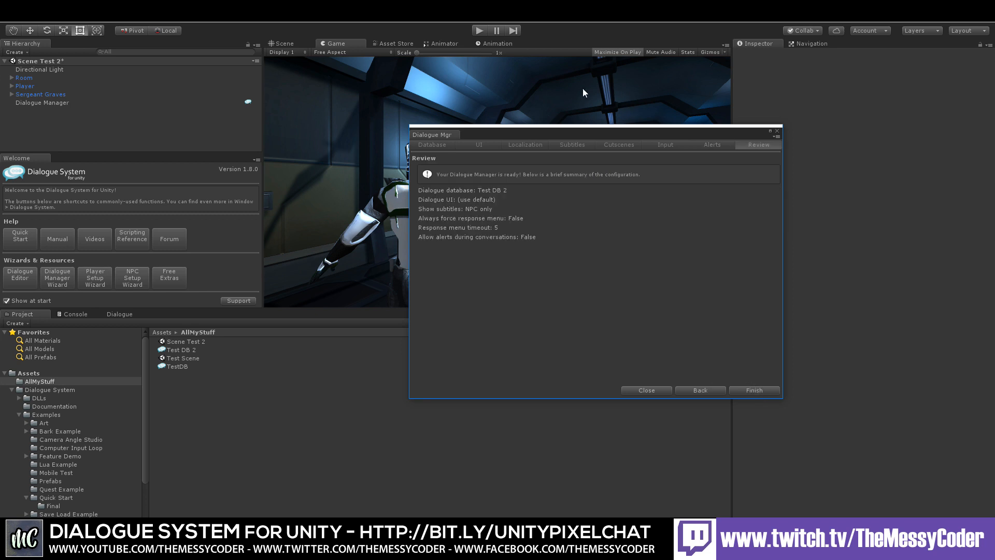
pyautogui.click(753, 390)
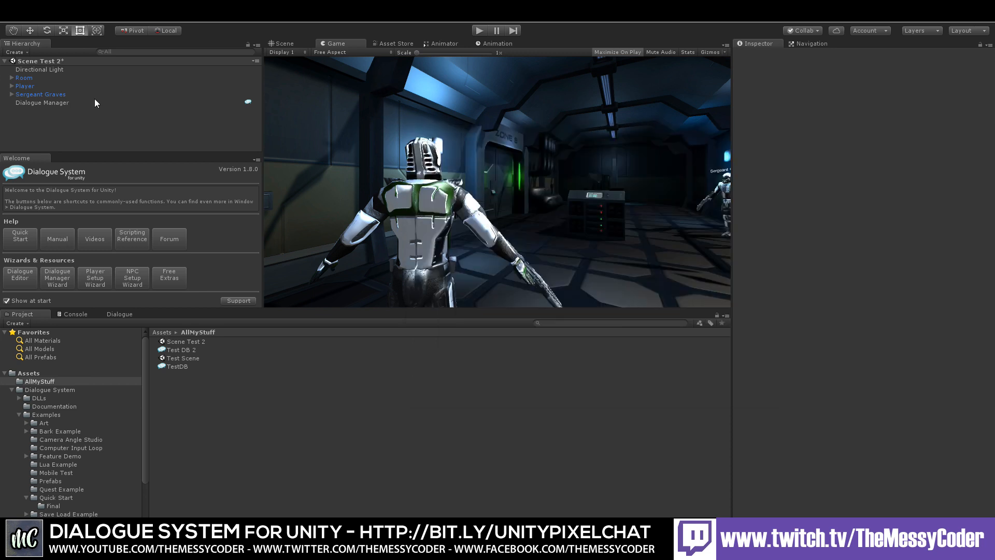
pyautogui.click(62, 103)
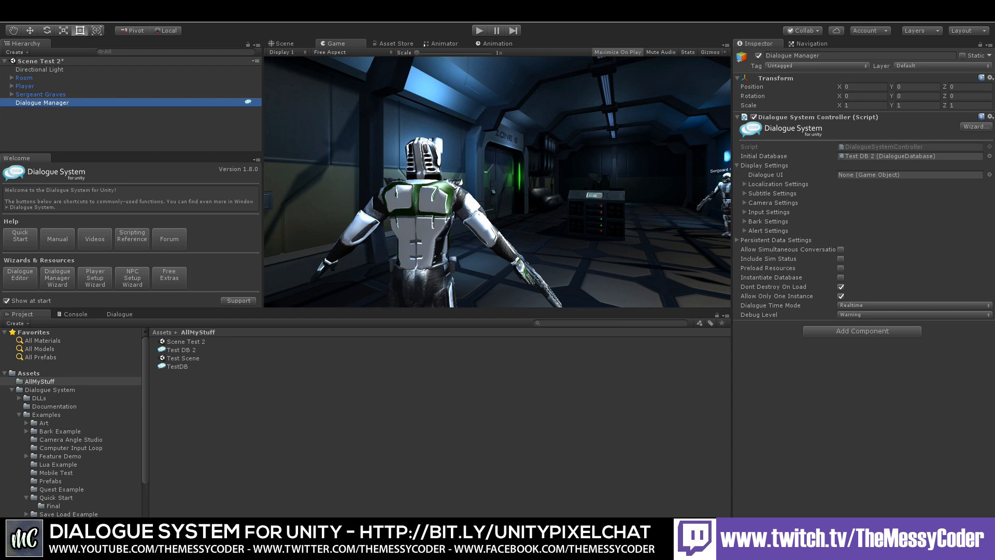
# Step: Review the Player object's components in the inspector
pyautogui.click(30, 87)
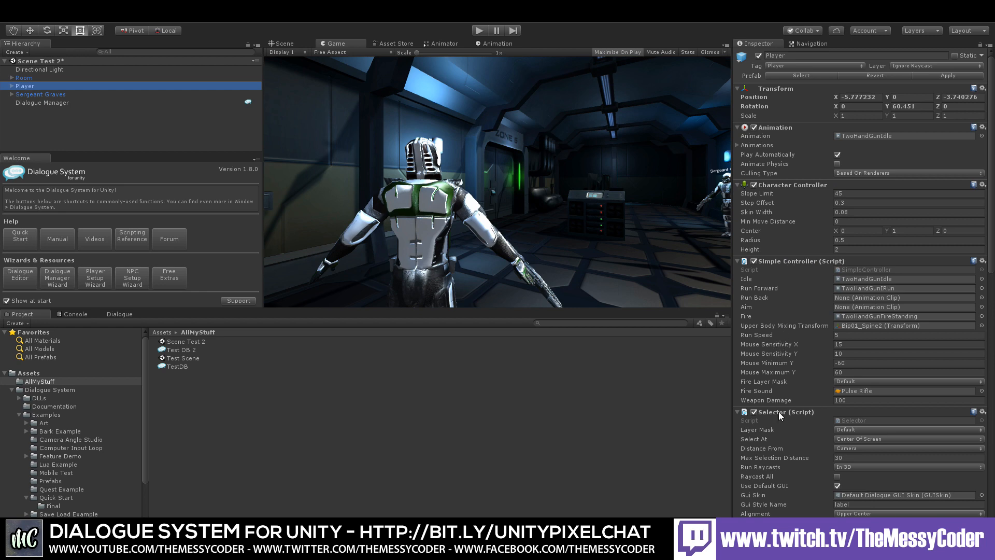
pyautogui.scroll(-10, 779, 411)
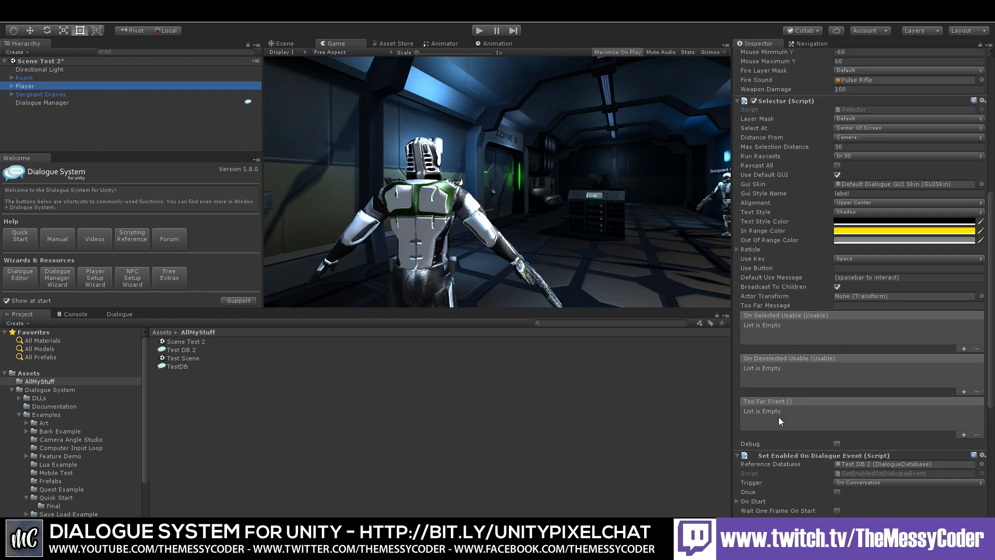
pyautogui.scroll(-3, 778, 417)
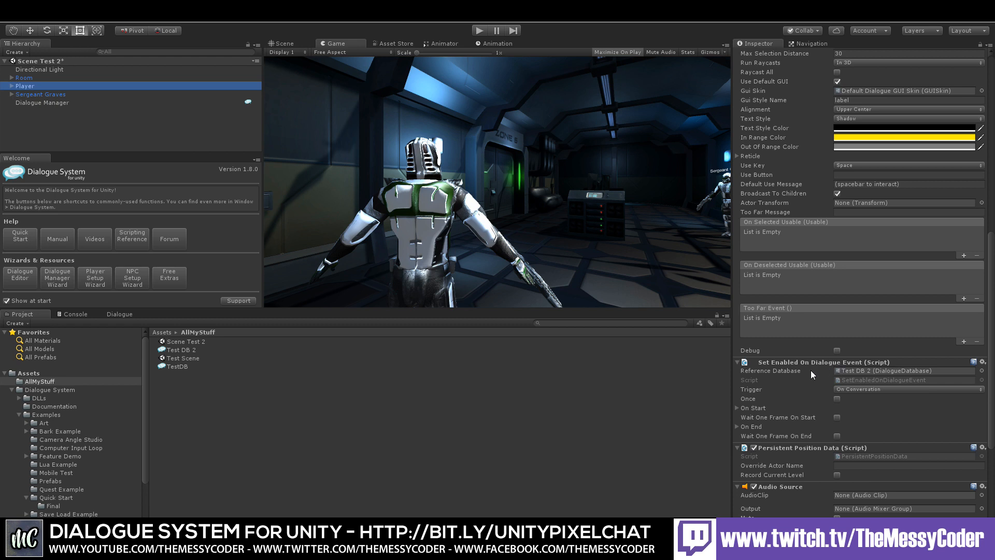
pyautogui.scroll(-4, 810, 370)
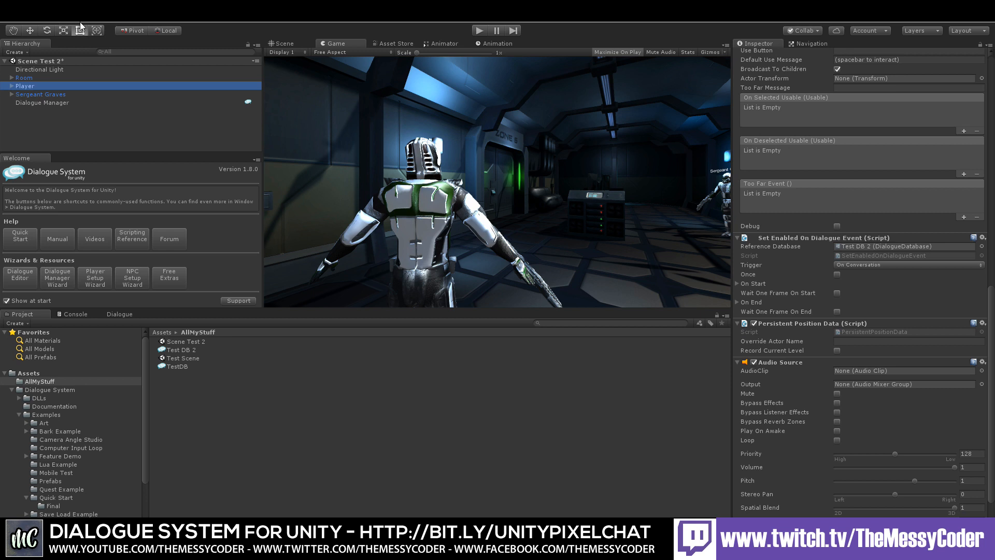
# Step: Open the NPC Setup Wizard and assign Sergeant Graves as the NPC object
pyautogui.click(134, 277)
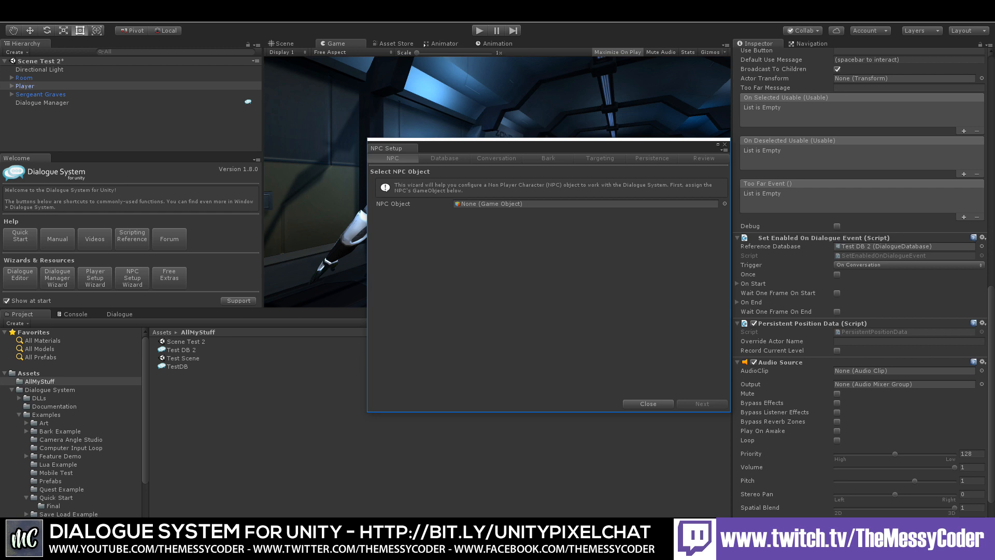
pyautogui.moveTo(42, 94); pyautogui.dragTo(496, 203)
pyautogui.click(704, 404)
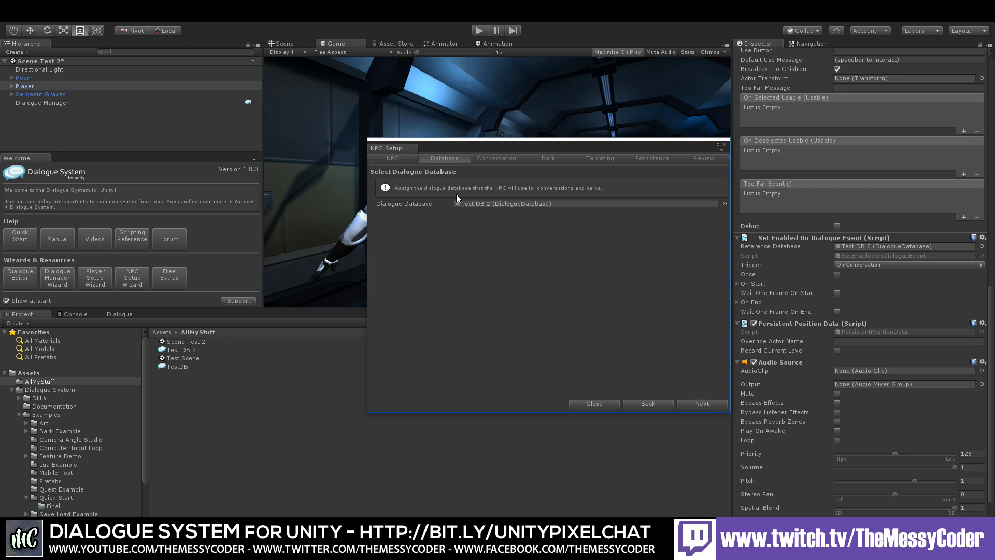
# Step: Give the NPC an interactive conversation using the Quick Start conversation from Test DB 2
pyautogui.click(697, 405)
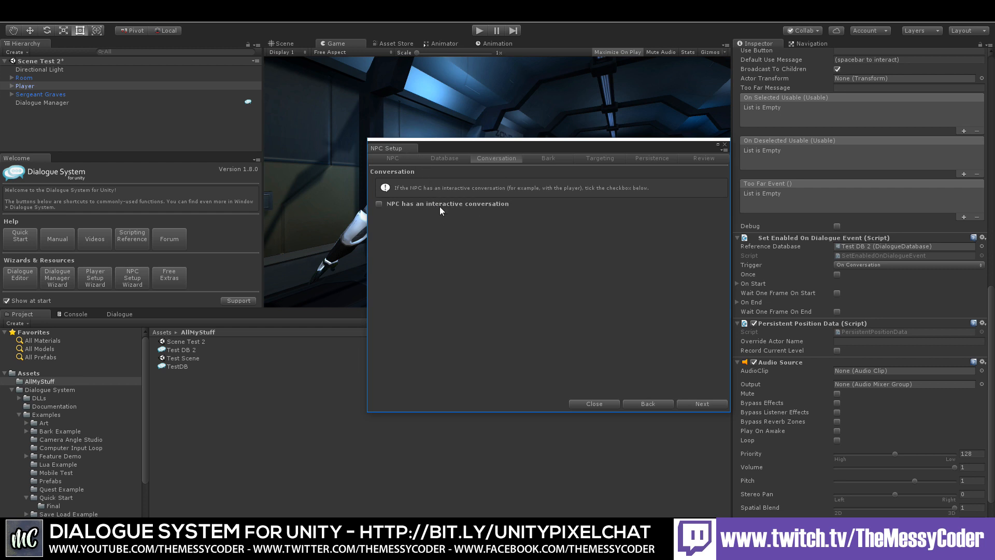
pyautogui.click(379, 204)
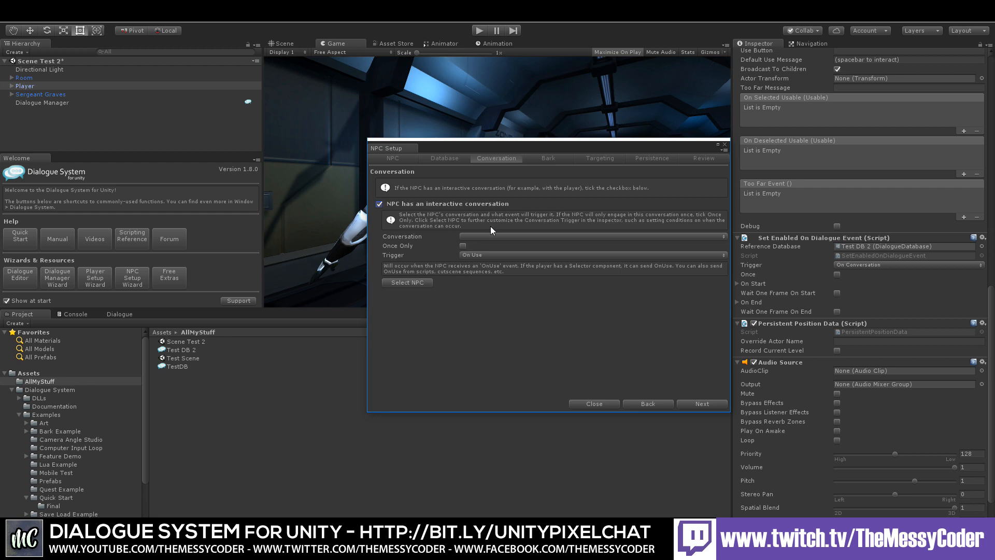
pyautogui.click(479, 237)
pyautogui.click(480, 251)
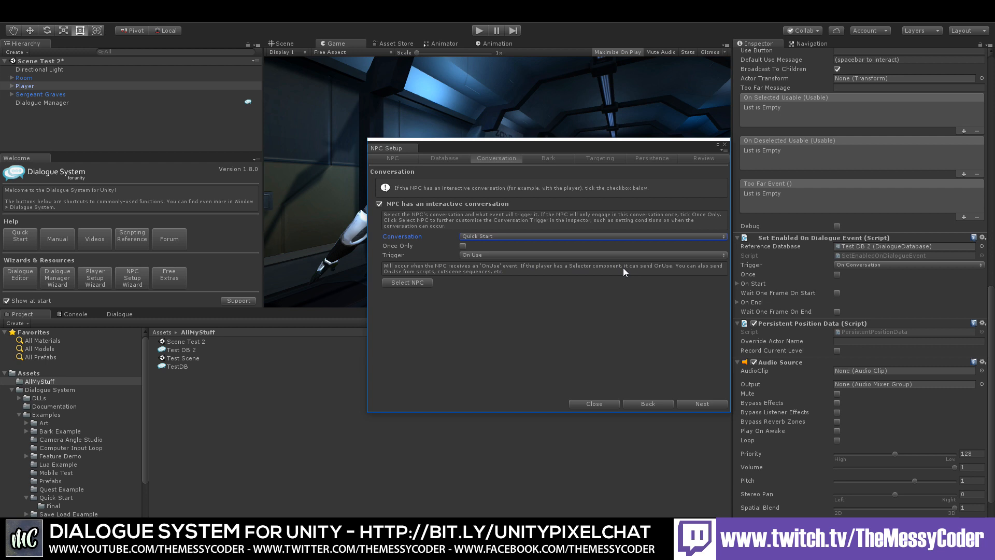
# Step: Keep the On Use trigger and move past the Bark page without enabling barks
pyautogui.click(522, 256)
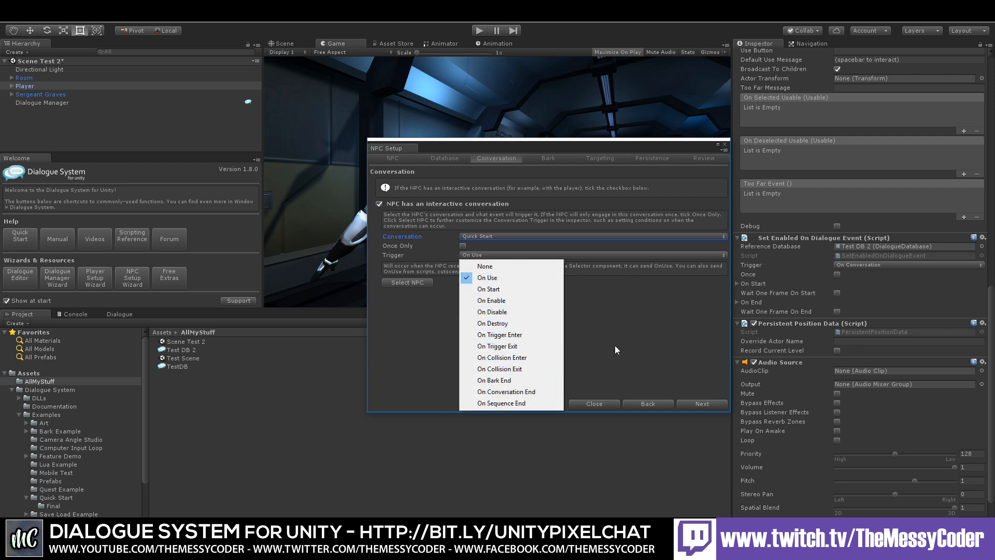
pyautogui.click(656, 308)
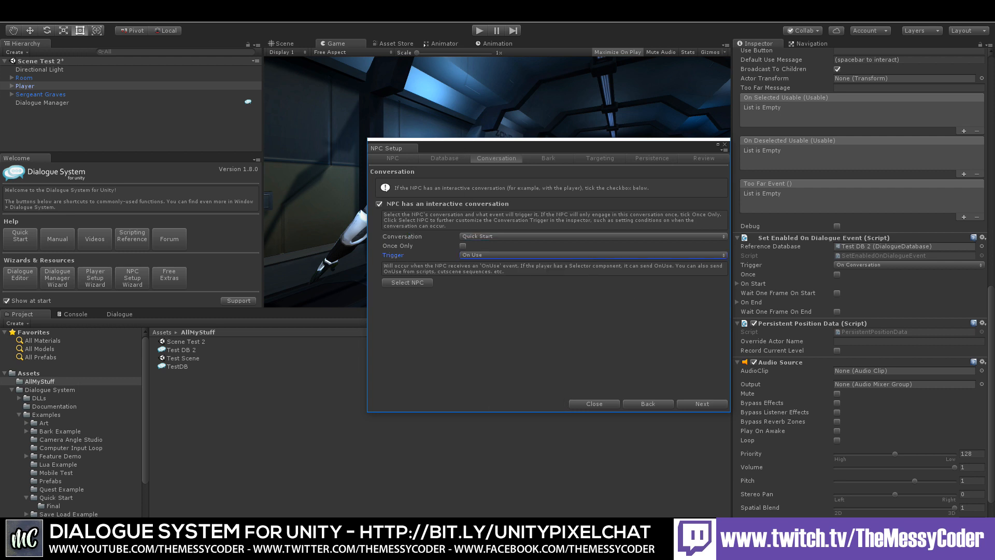
pyautogui.click(701, 404)
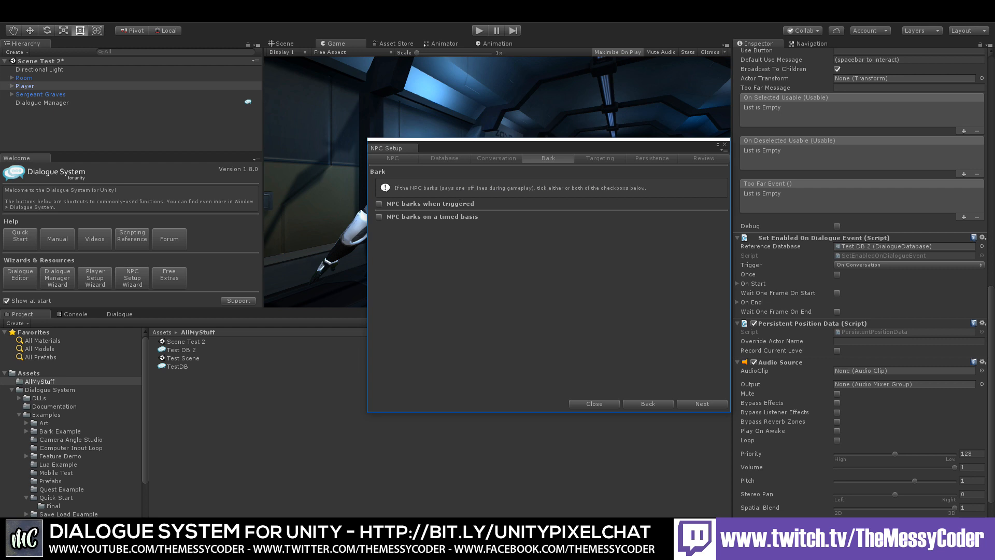
pyautogui.click(708, 403)
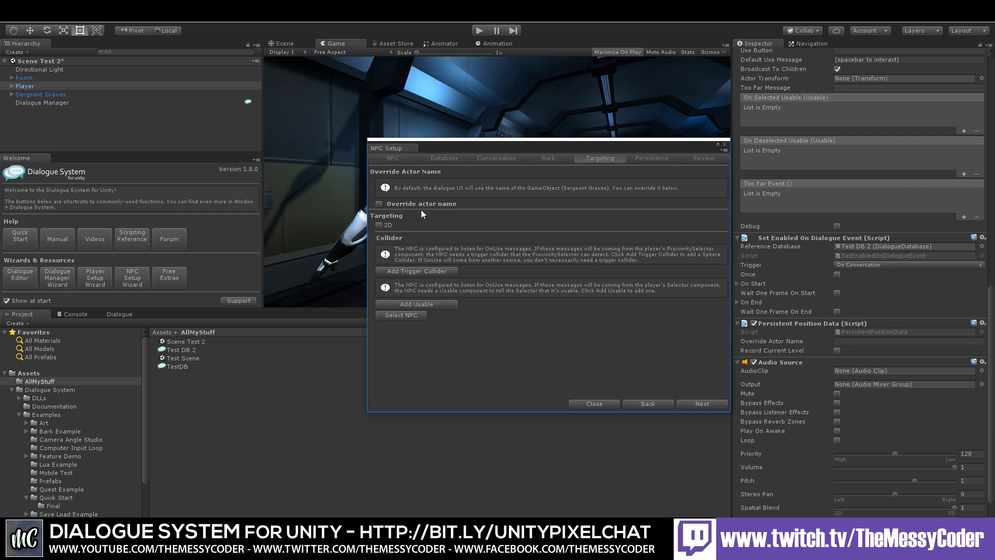
# Step: Override the NPC's actor name as Spanky McDialogueSpank and add a Usable component to it
pyautogui.click(379, 204)
pyautogui.click(475, 212)
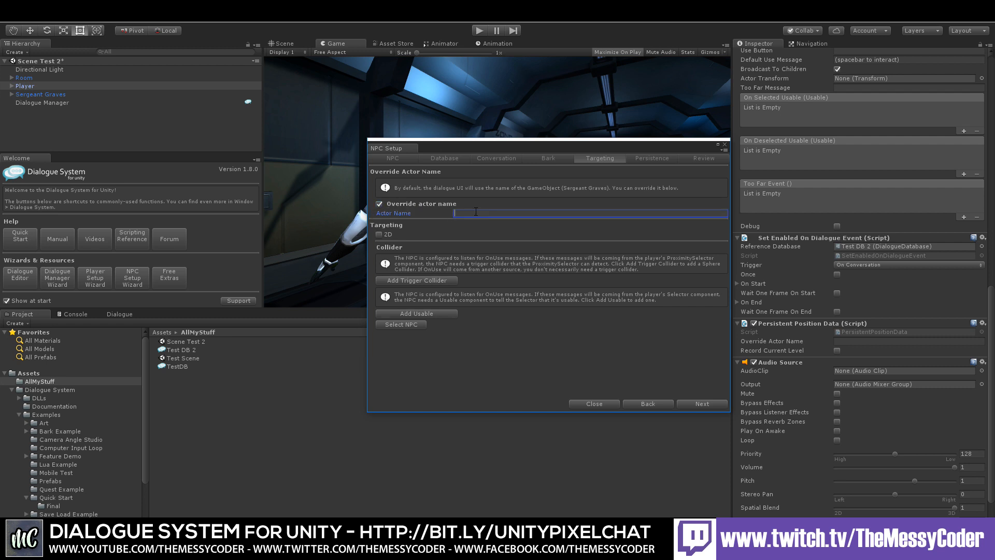
pyautogui.write('Spanky McDialogueSpank')
pyautogui.click(433, 313)
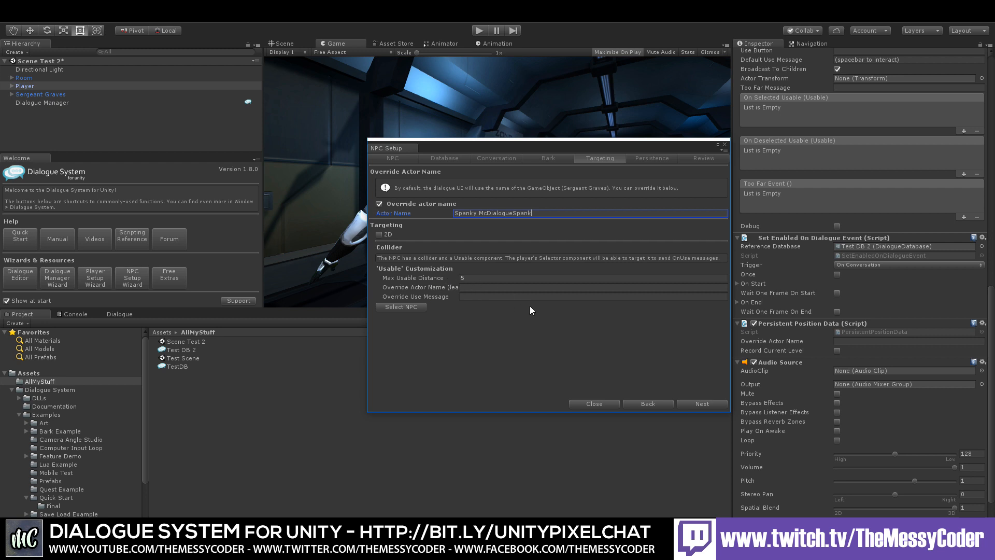
# Step: Skip saving the NPC's position and finish the NPC Setup Wizard
pyautogui.click(702, 403)
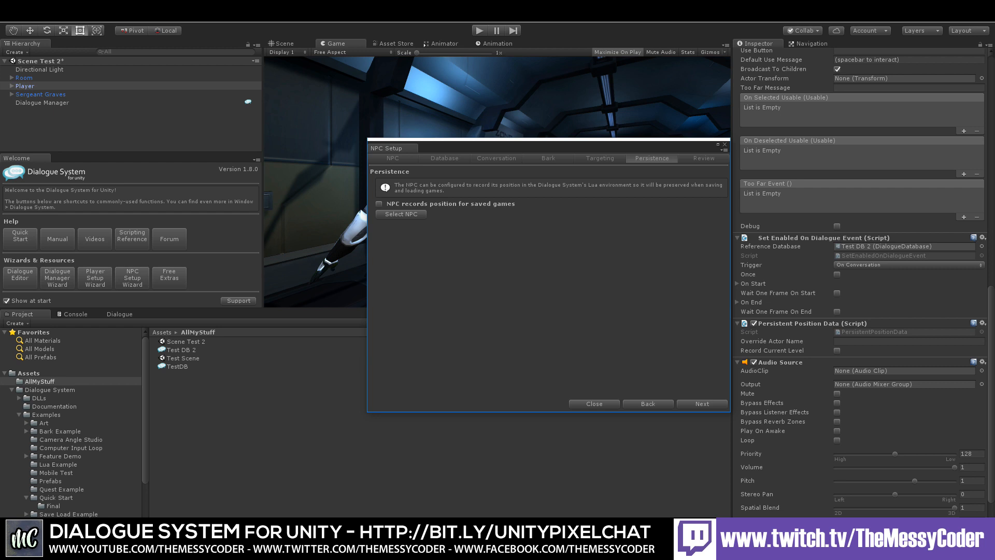
pyautogui.click(701, 404)
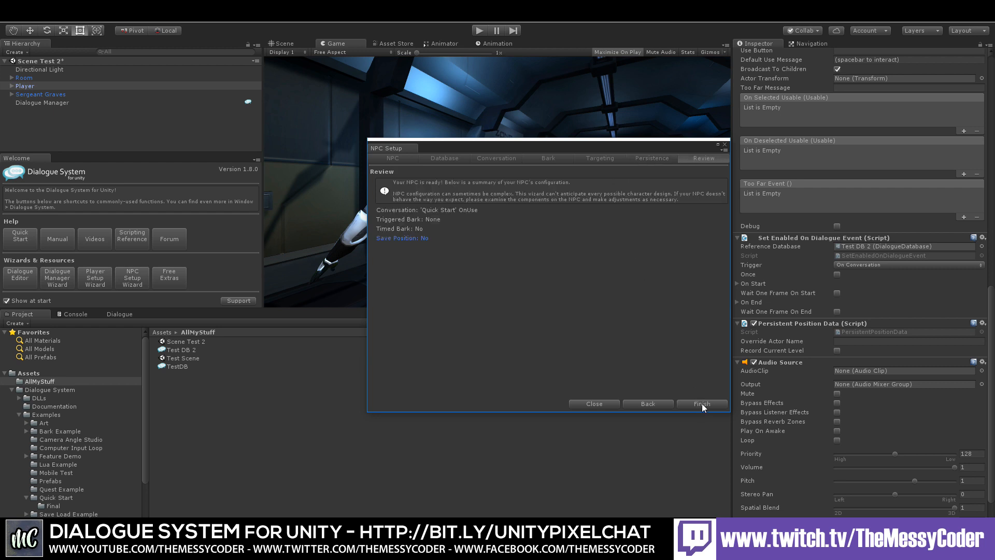
pyautogui.click(701, 403)
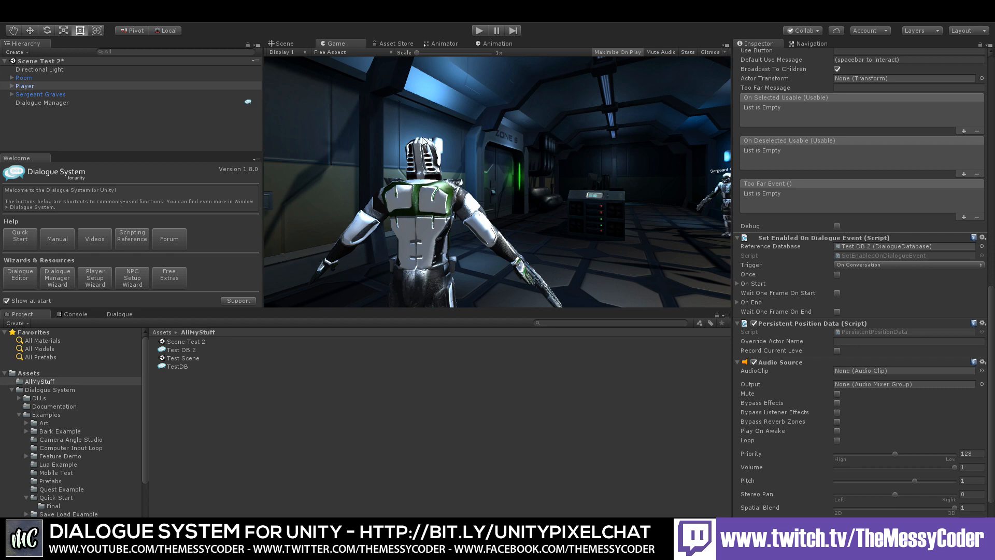
# Step: Enter Play mode, walk up to Sergeant Graves and talk, choosing the sad response then the Tutorials reply
pyautogui.click(480, 28)
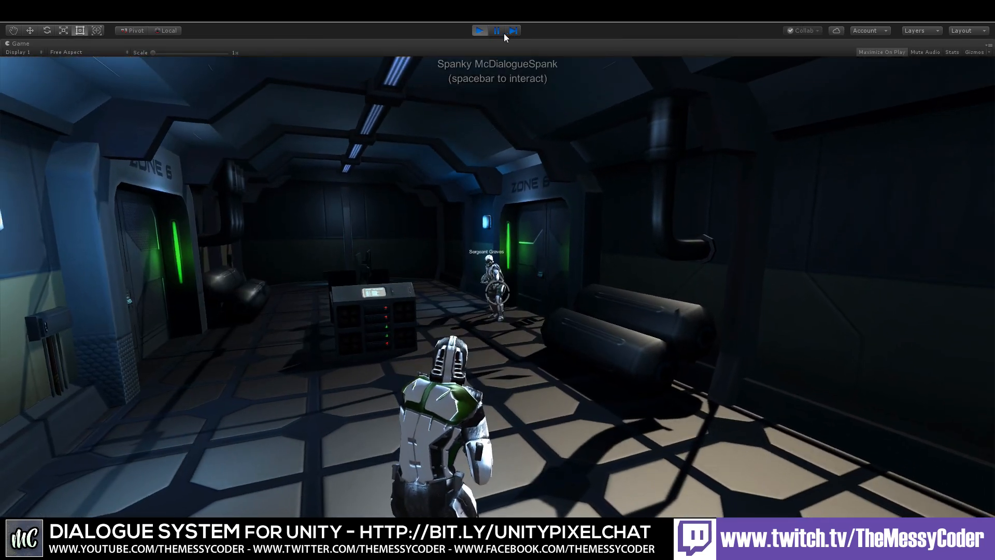
pyautogui.press('w')
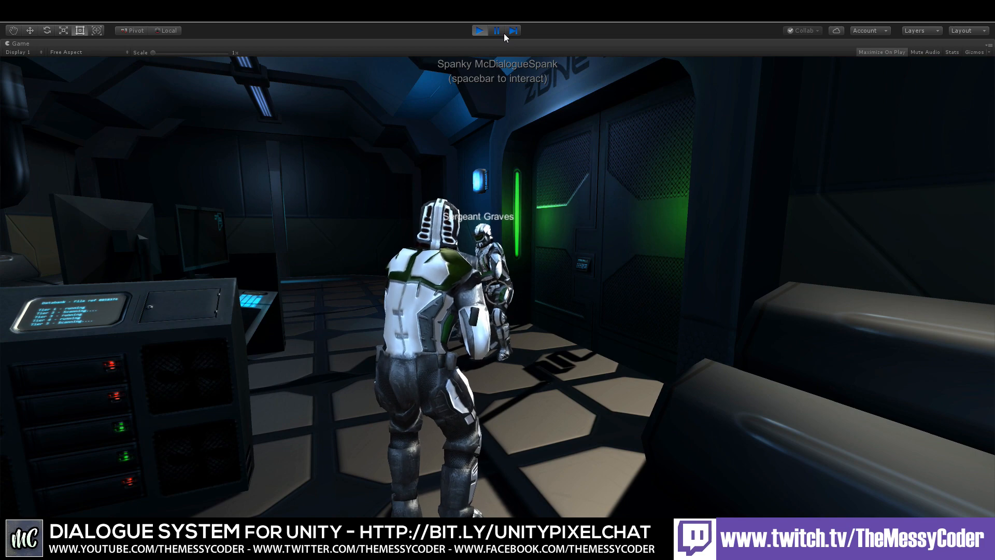
pyautogui.press('w')
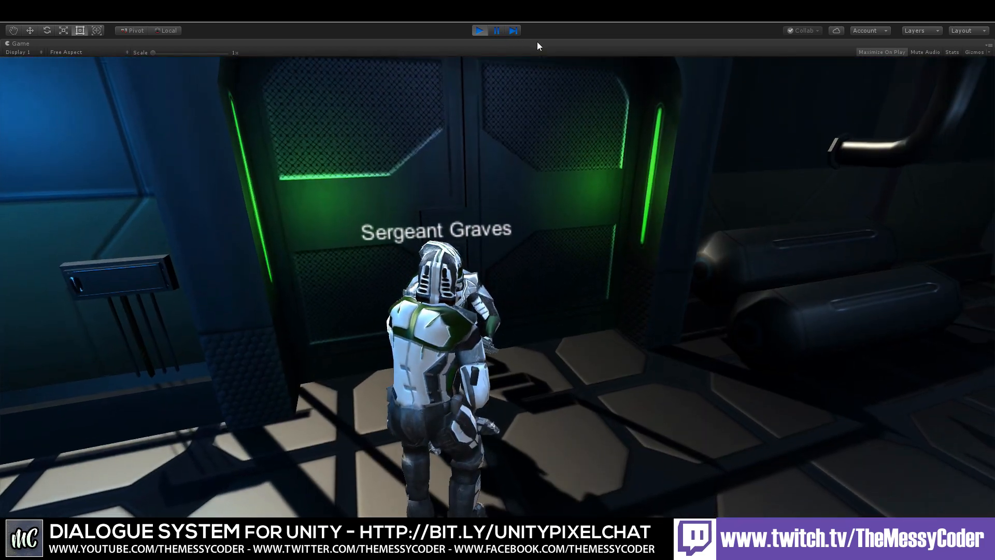
pyautogui.moveTo(531, 42)
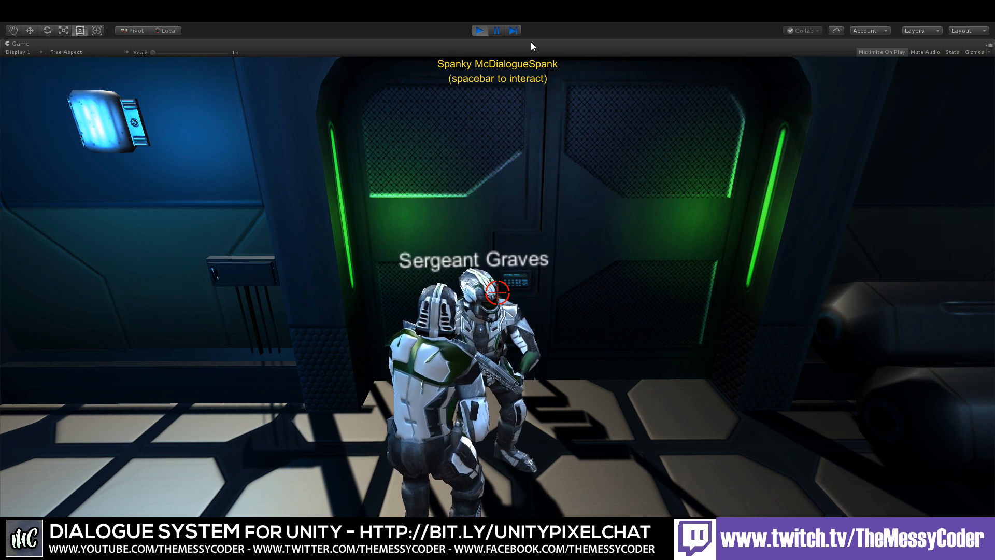
pyautogui.press('space')
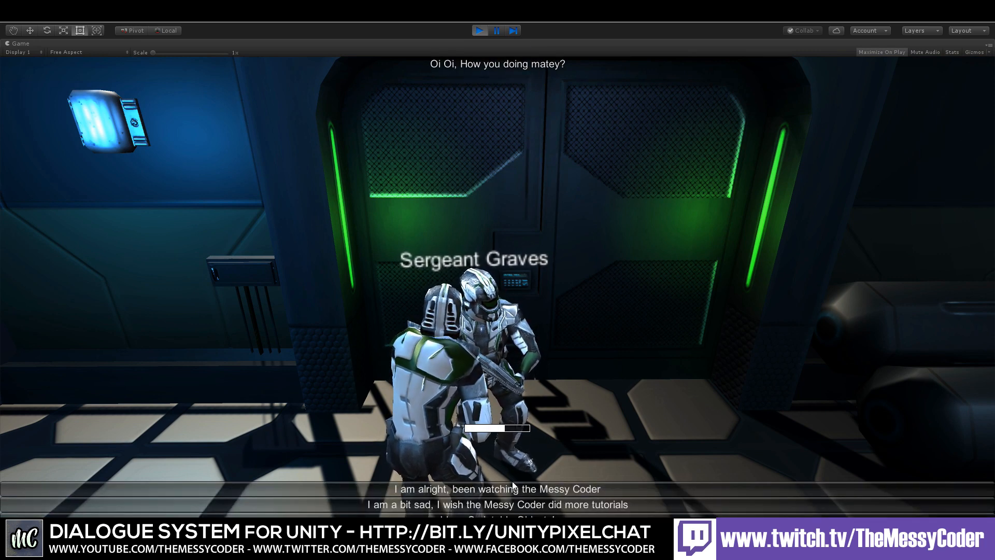
pyautogui.click(528, 505)
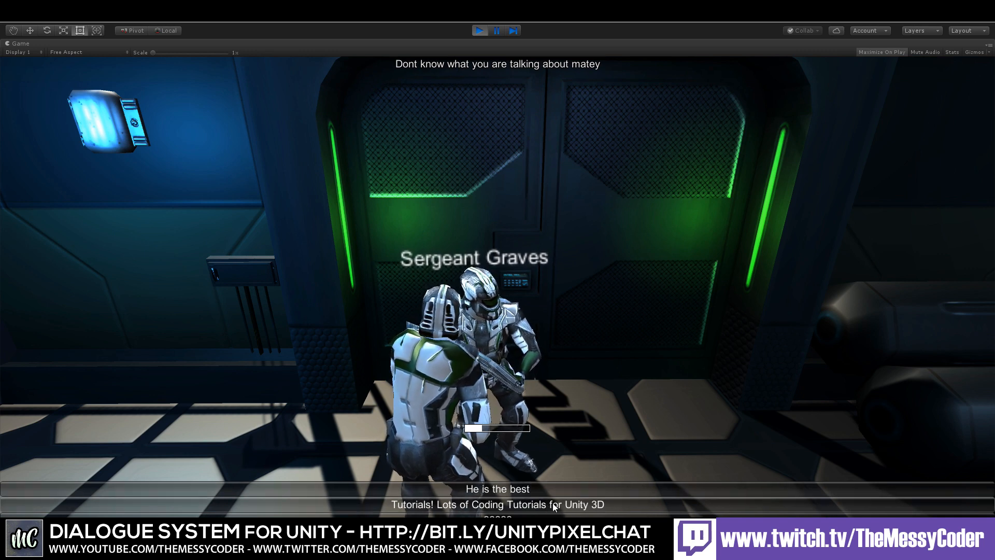
pyautogui.click(574, 505)
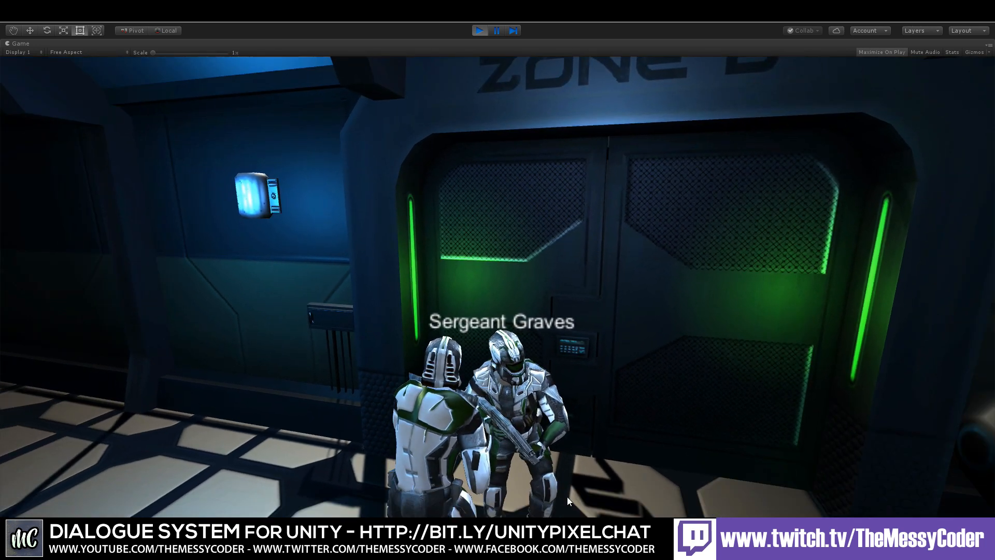
# Step: Talk to Sergeant Graves twice more, picking the watching the Messy Coder branch and answering He is the best
pyautogui.press('space')
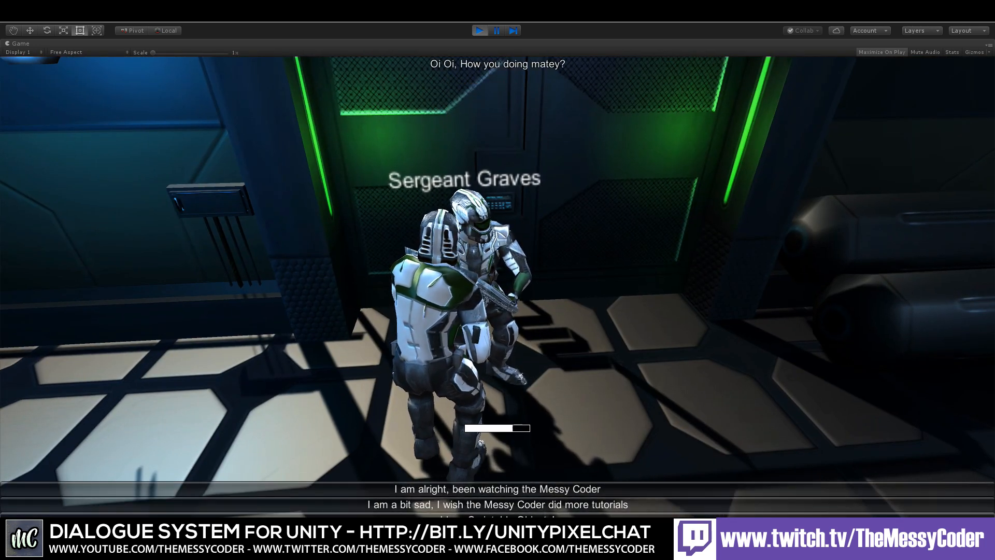
pyautogui.click(512, 489)
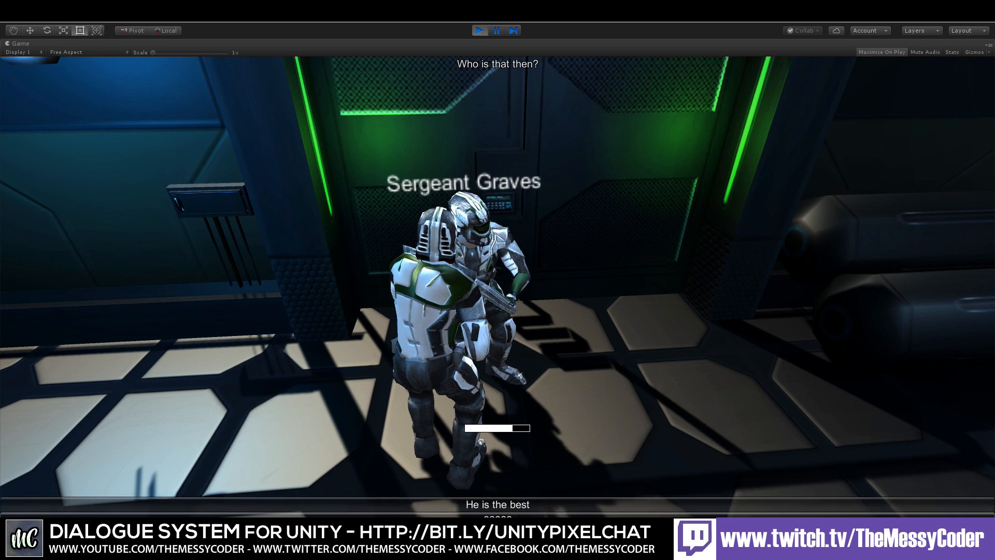
pyautogui.click(511, 490)
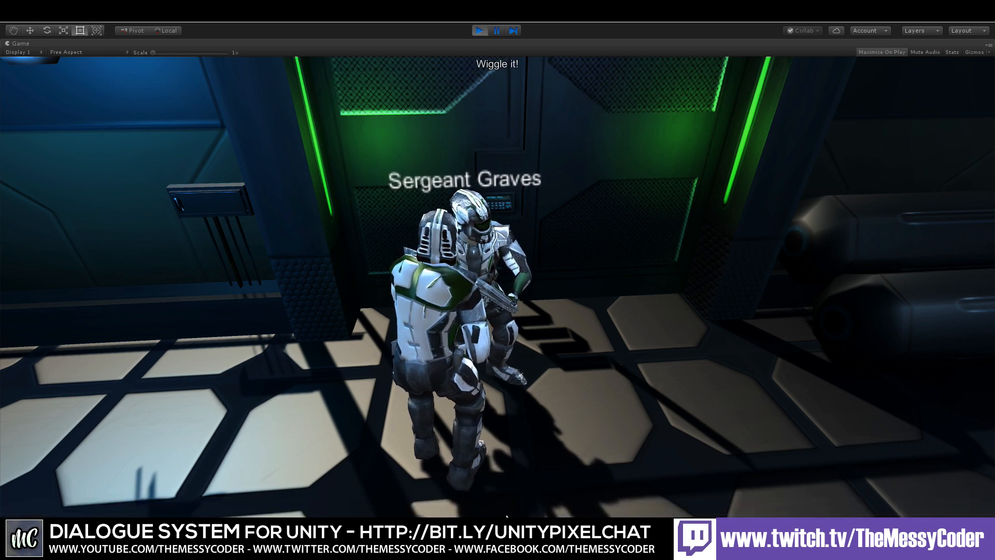
pyautogui.press('space')
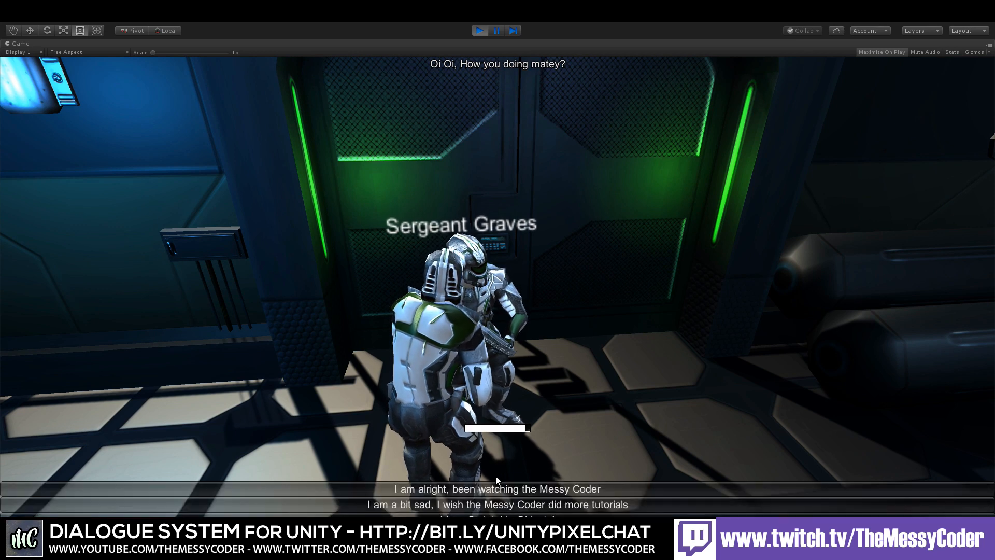
pyautogui.click(489, 485)
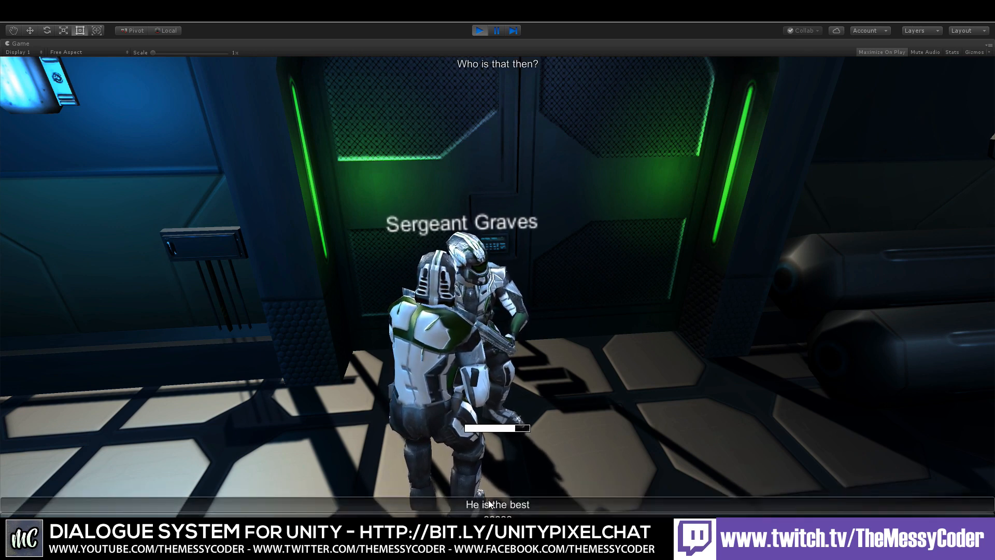
pyautogui.click(489, 503)
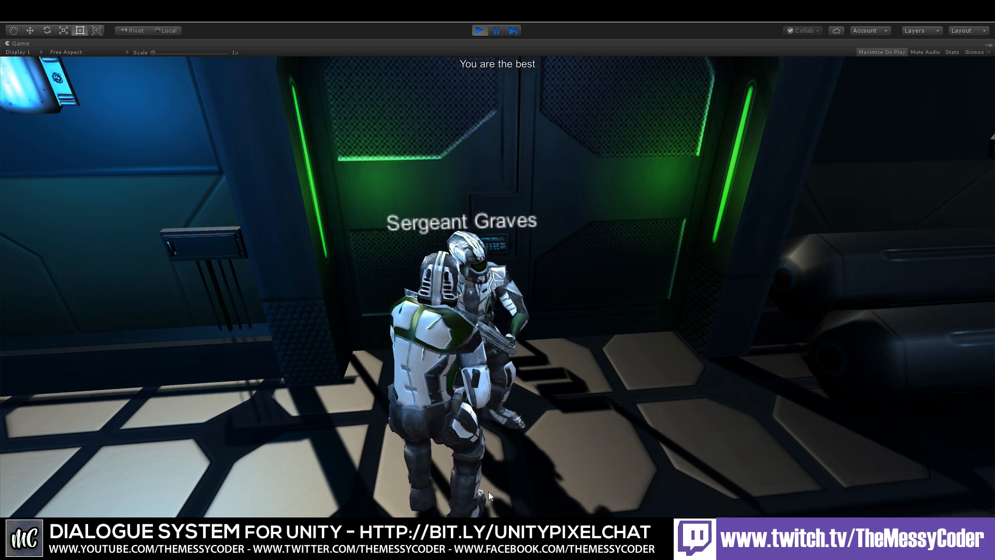
# Step: Restart the conversation and test the branch that loops back to the greeting
pyautogui.press('space')
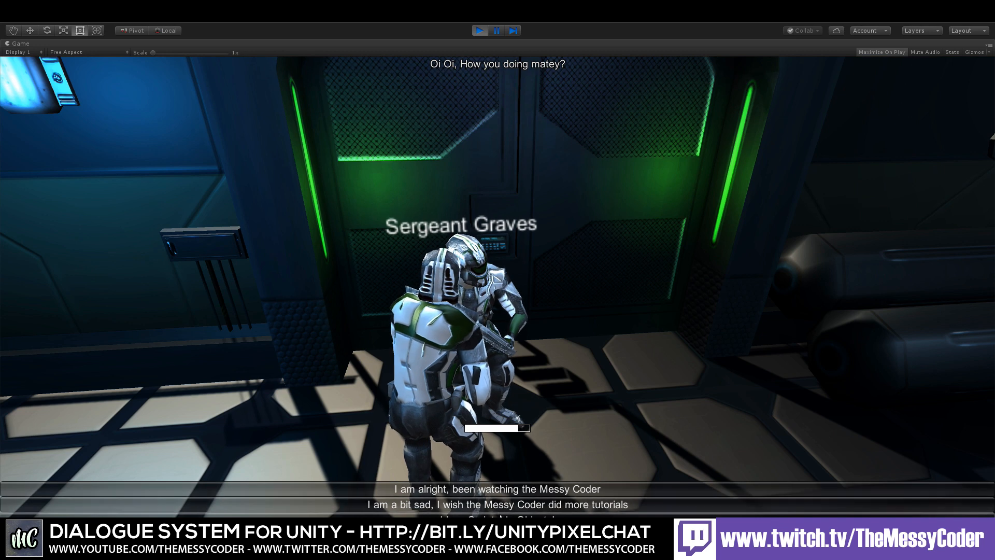
pyautogui.click(488, 492)
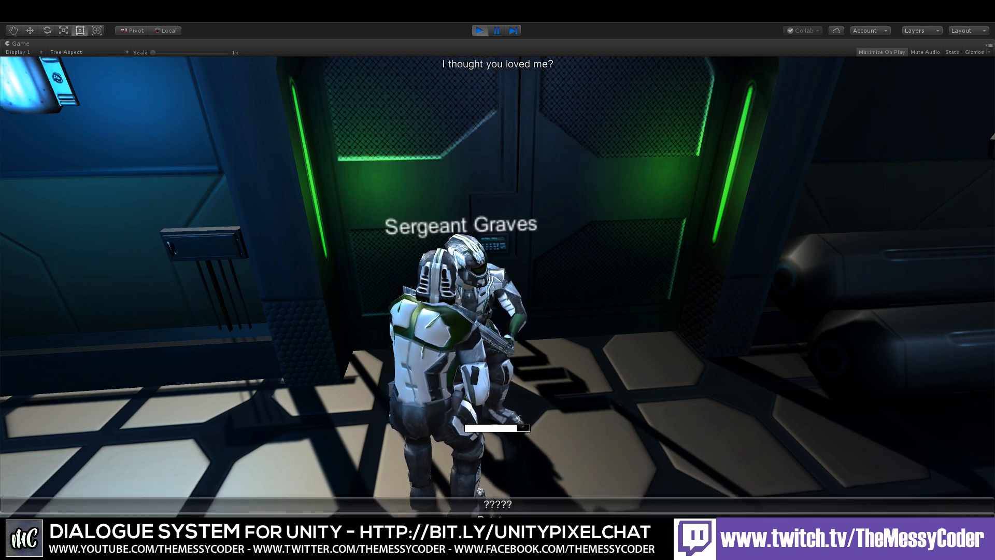
pyautogui.click(511, 504)
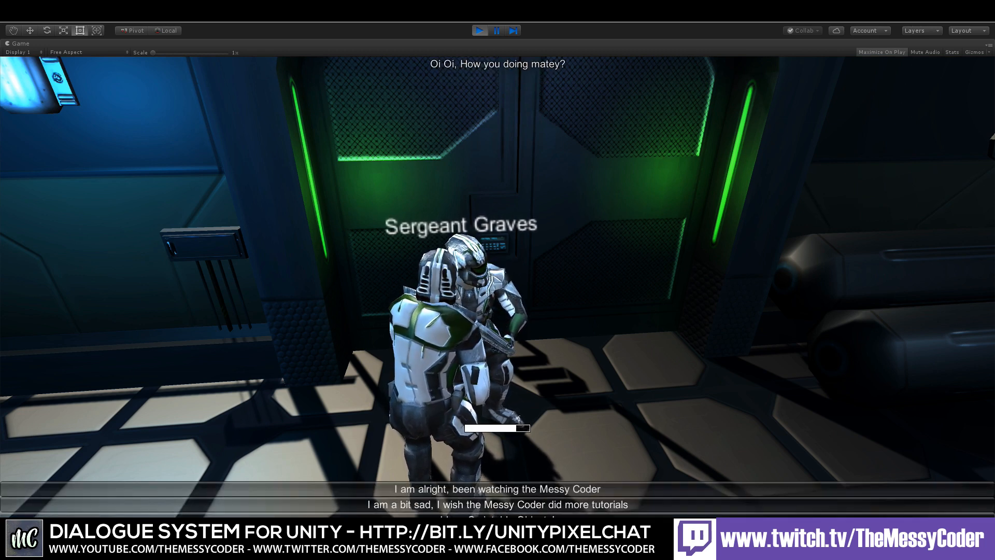
pyautogui.click(504, 505)
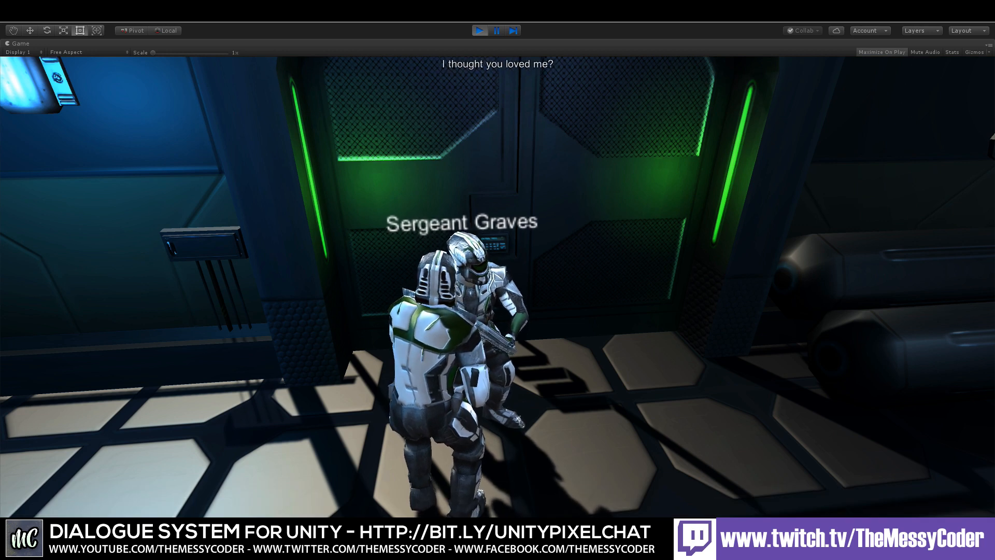
pyautogui.click(497, 505)
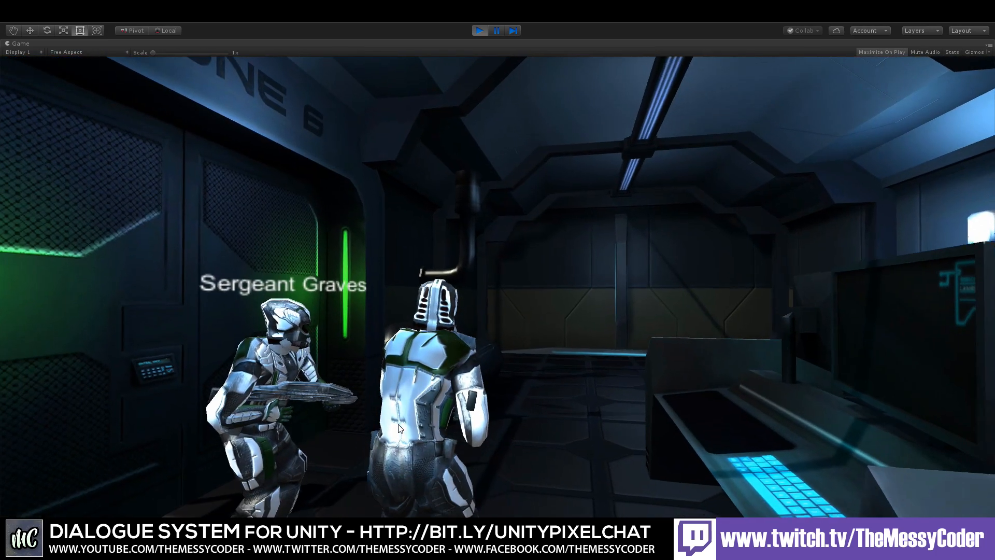
pyautogui.press('w')
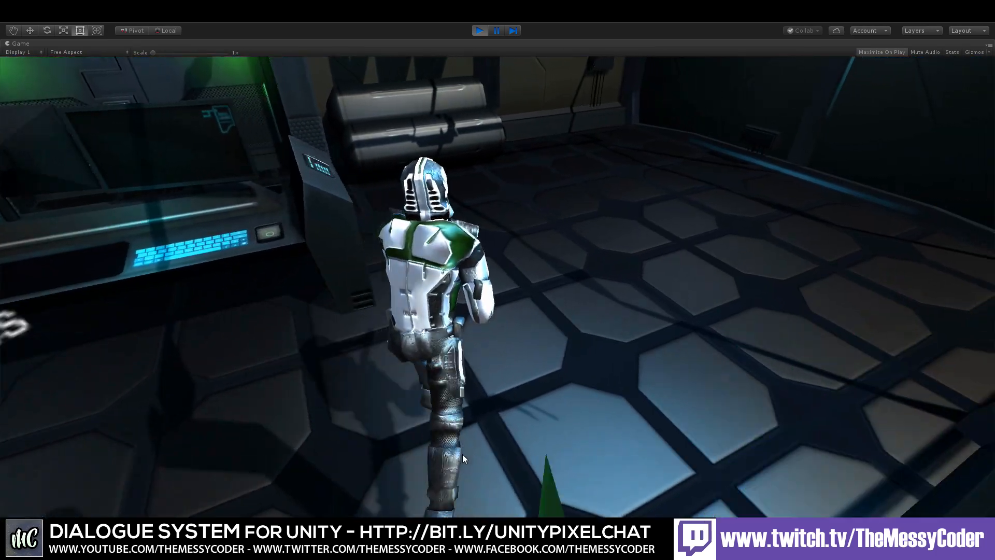
pyautogui.press('w')
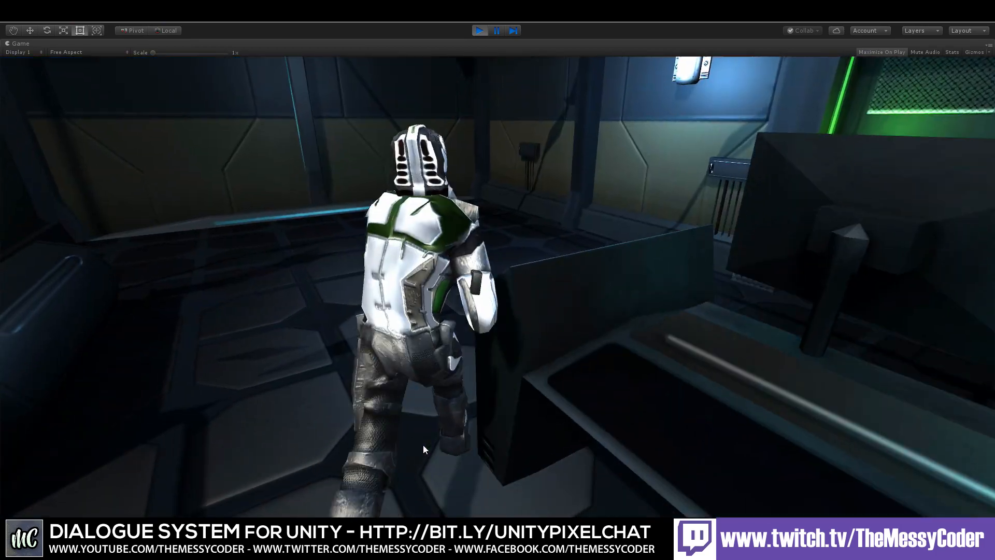
pyautogui.press('w')
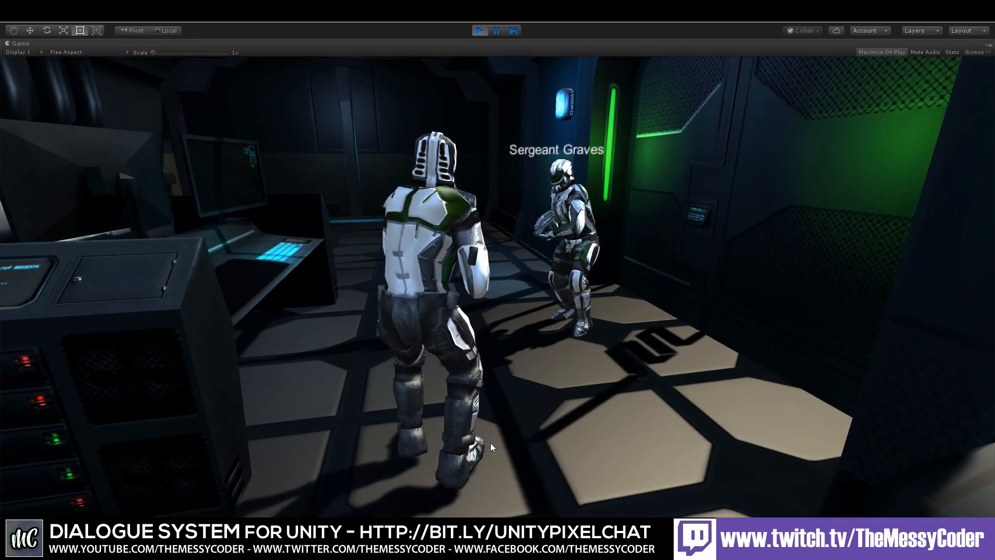
# Step: Exit Play mode and open the Quick Start Final Scene from the Dialogue System examples folder
pyautogui.click(490, 442)
pyautogui.hotkey('ctrl', 'p')
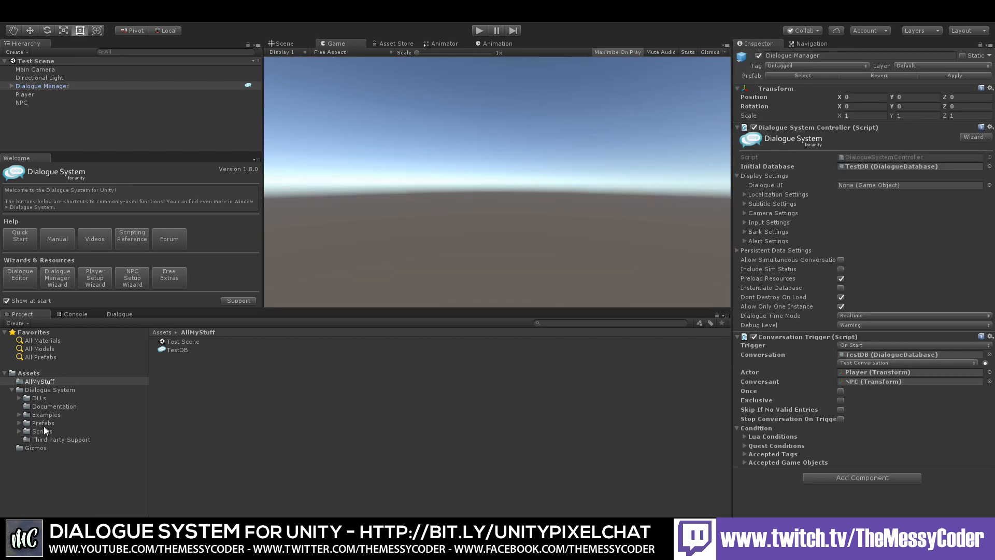
pyautogui.click(41, 416)
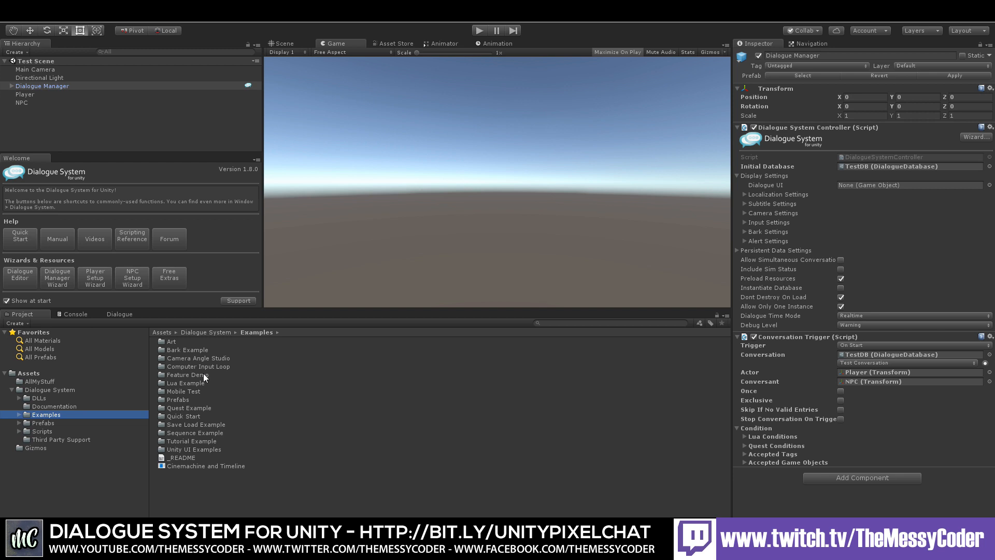
pyautogui.doubleClick(191, 417)
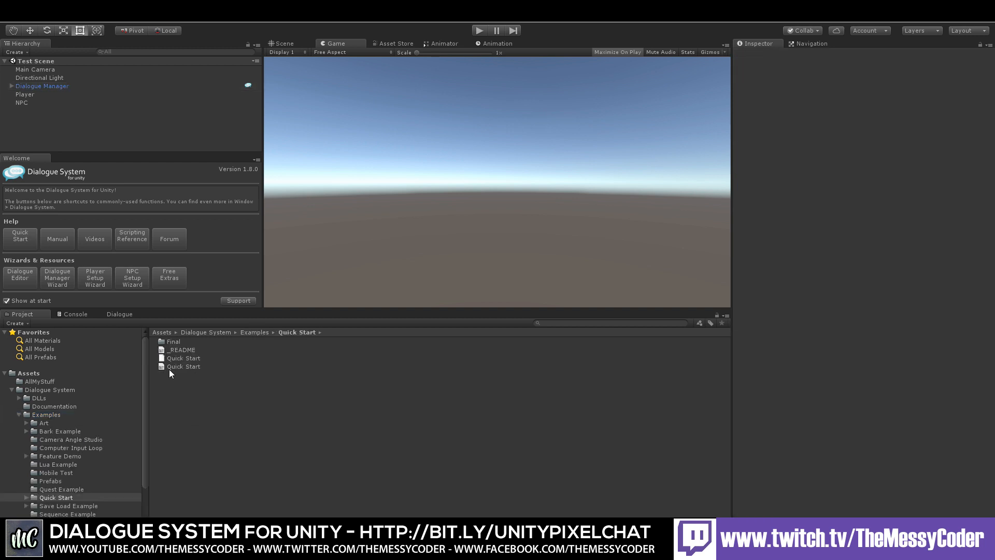
pyautogui.doubleClick(172, 340)
pyautogui.click(176, 350)
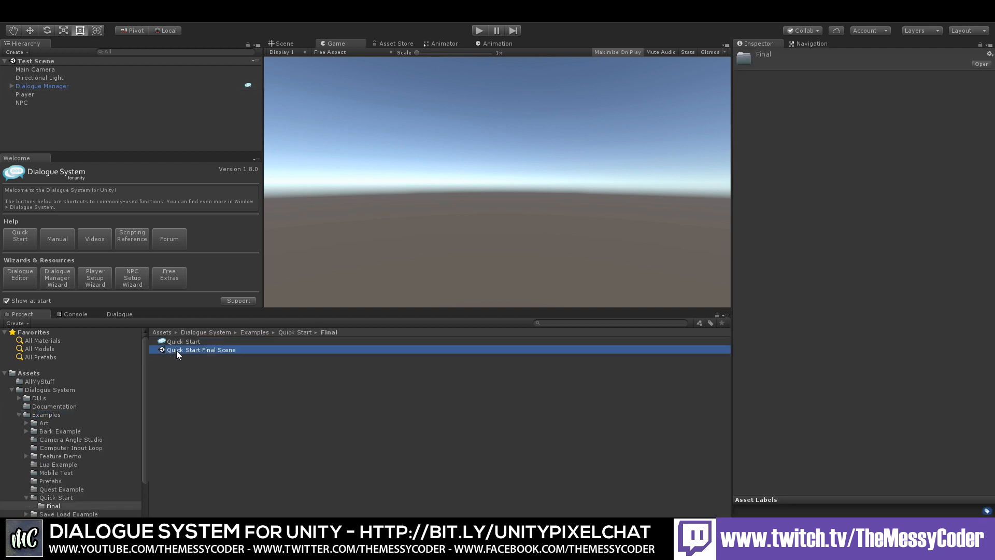
pyautogui.doubleClick(177, 350)
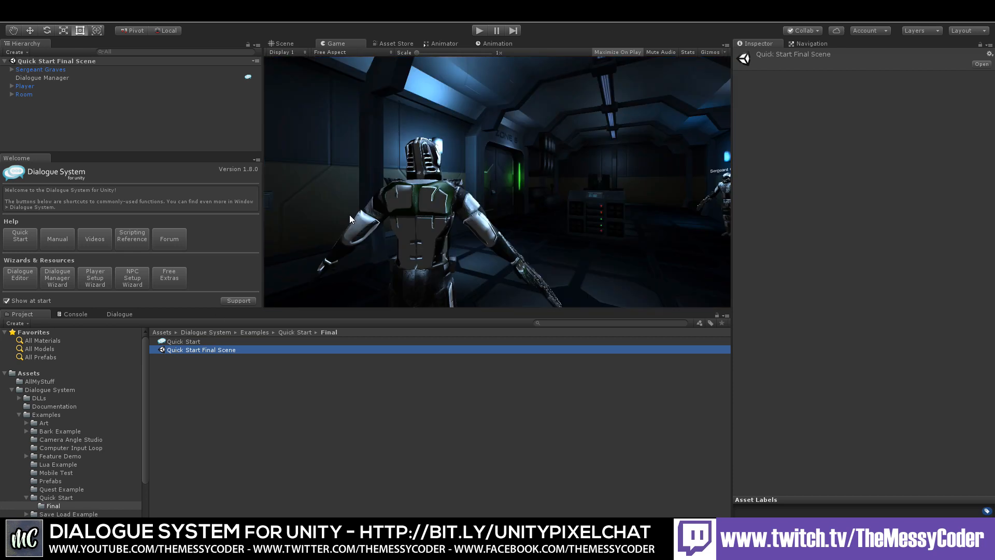
# Step: Play the Quick Start Final Scene, talk to Sergeant Graves answering Report, soldier, then stop Play mode
pyautogui.click(481, 31)
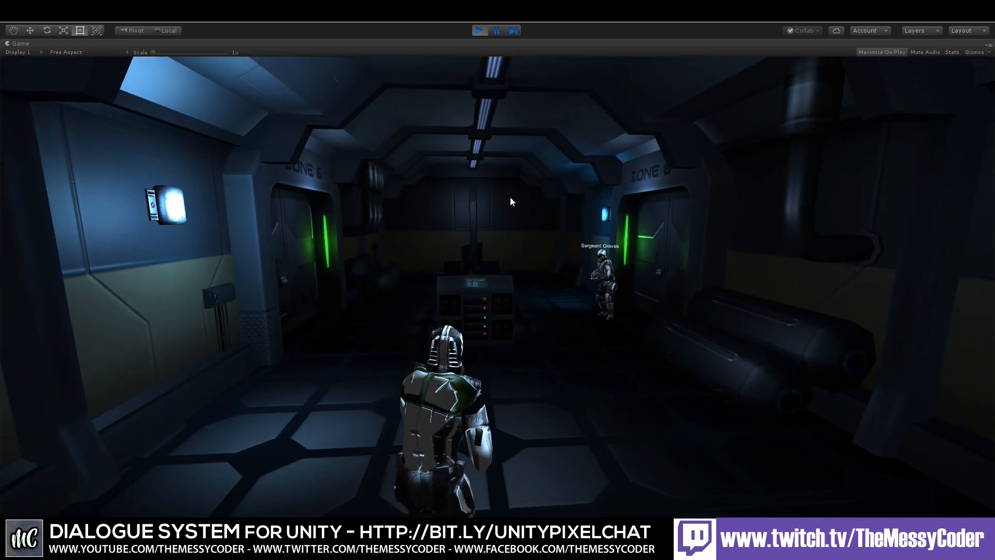
pyautogui.press('w')
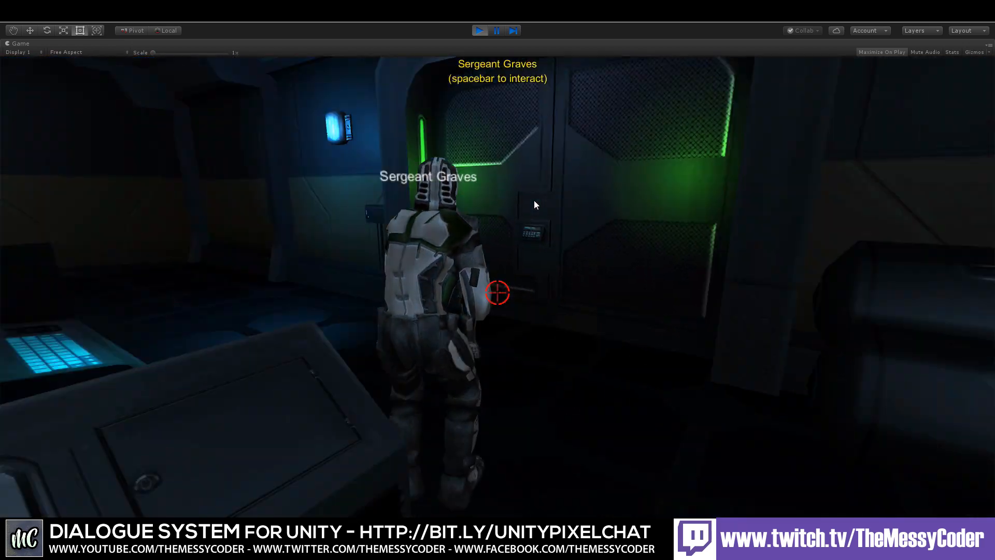
pyautogui.press('space')
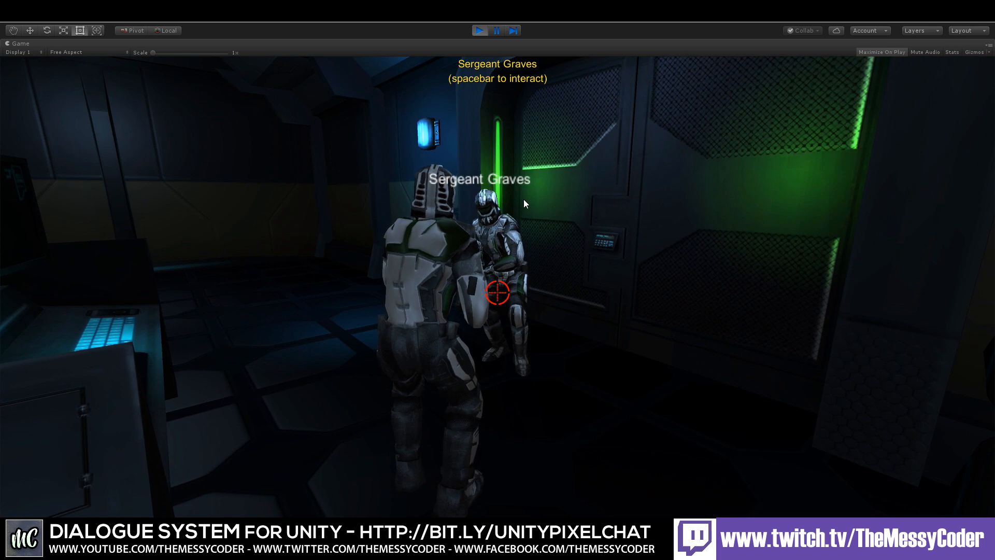
pyautogui.press('space')
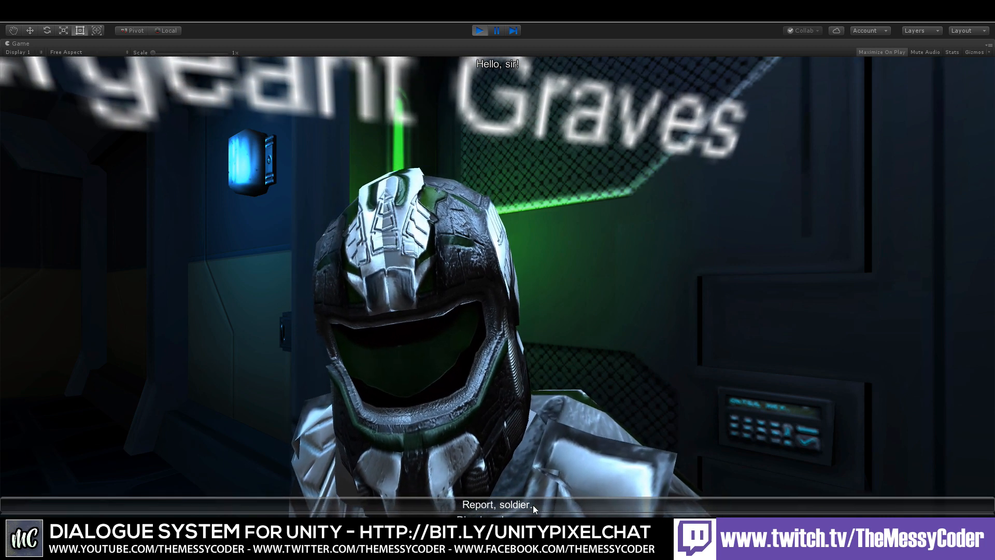
pyautogui.click(532, 504)
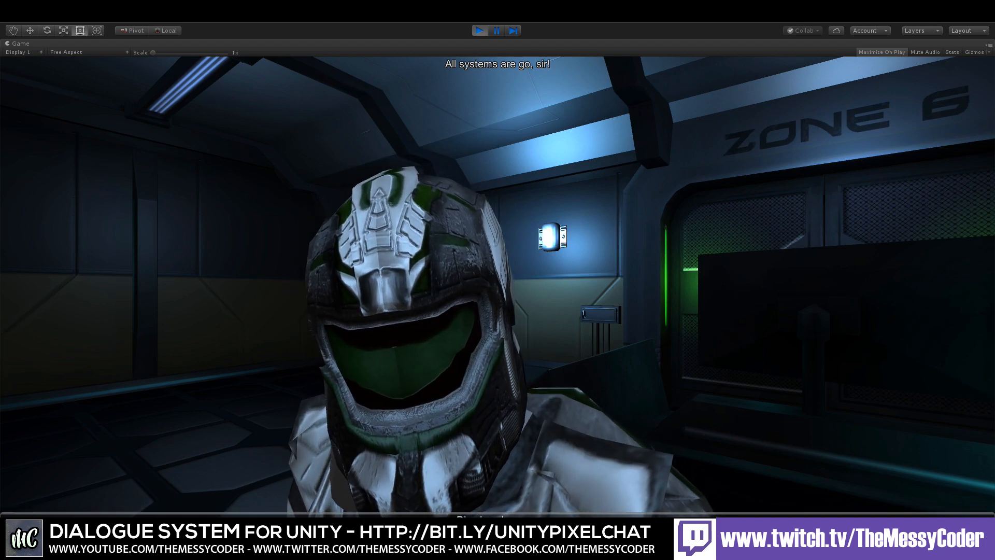
pyautogui.press('w')
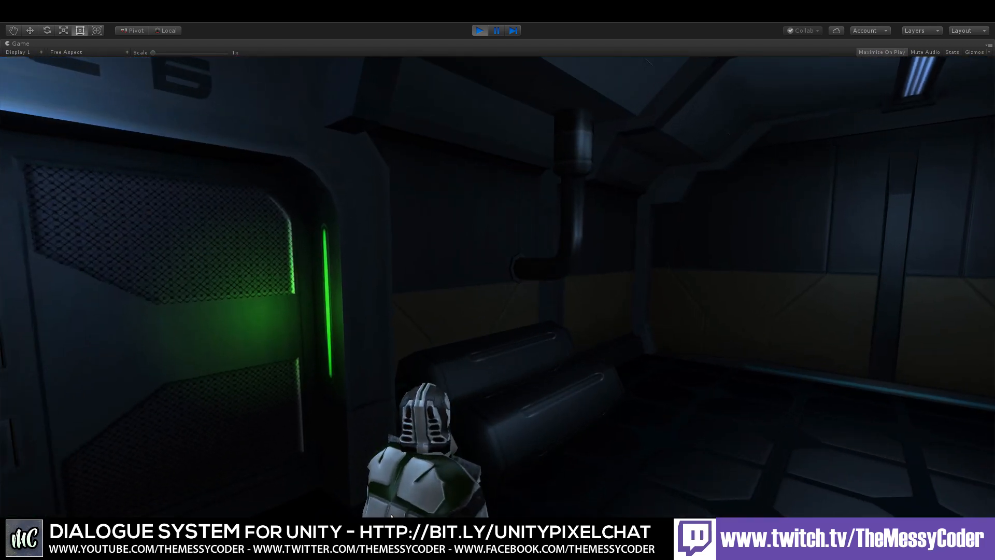
pyautogui.press('w')
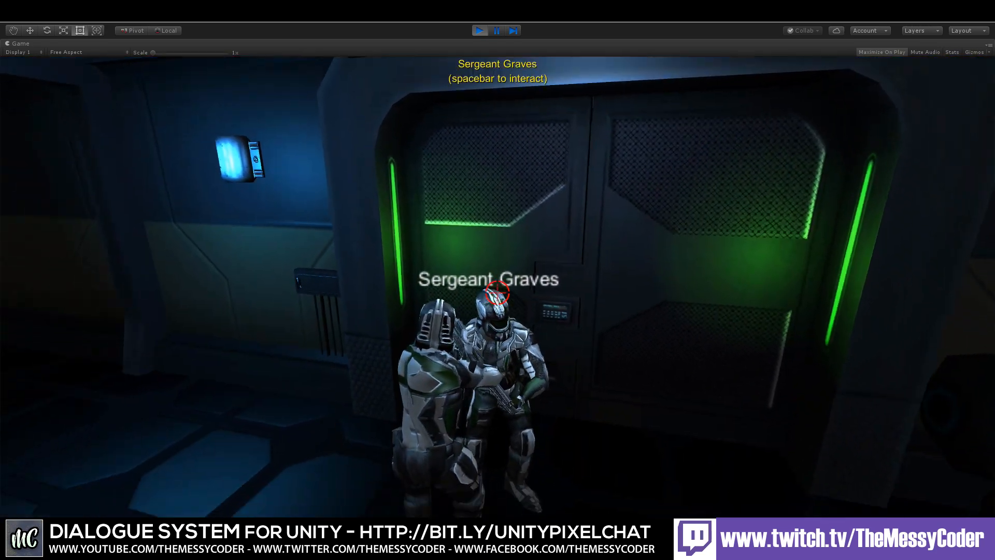
pyautogui.press('space')
pyautogui.press('w')
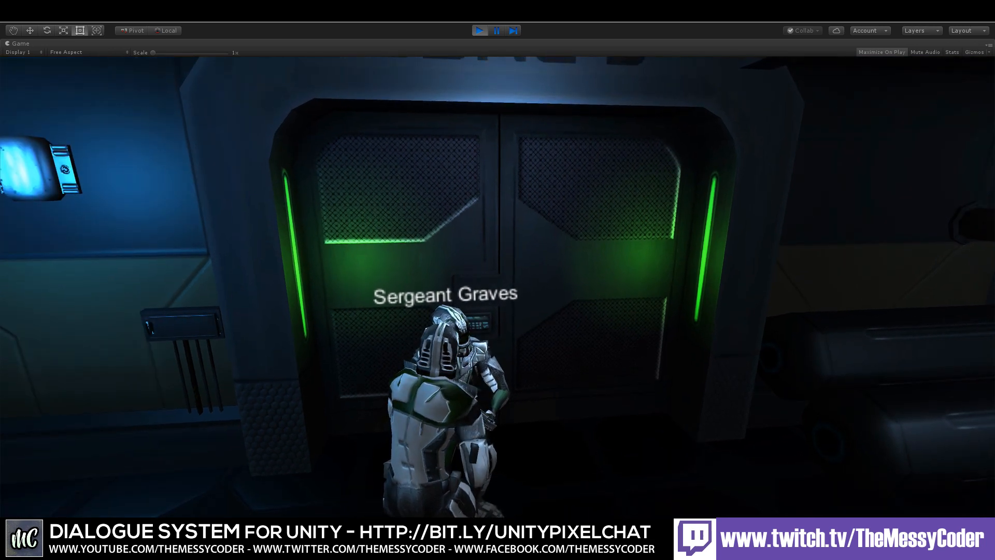
pyautogui.hotkey('ctrl', 'p')
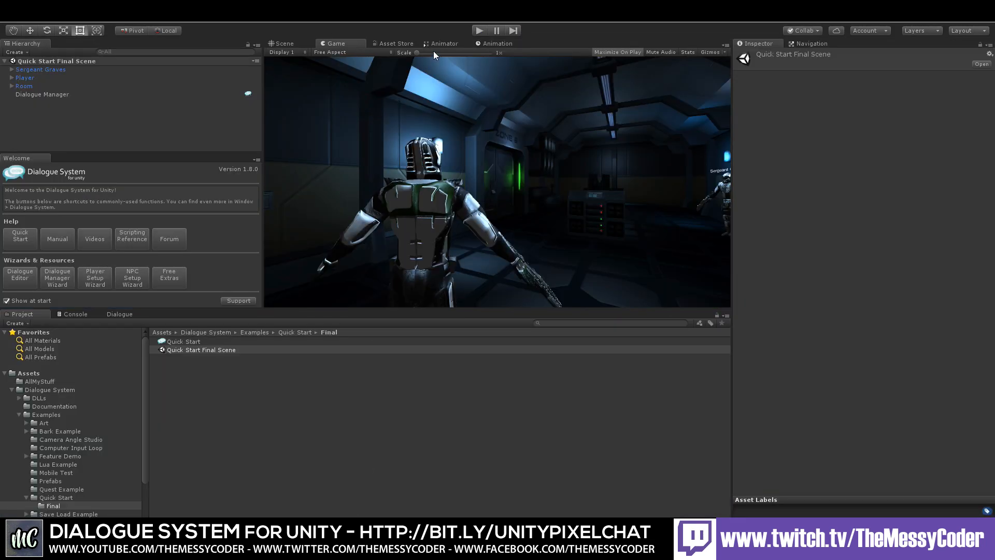
# Step: Open the Feature Demo example scene, enter Play mode and close its escape menu
pyautogui.click(58, 456)
pyautogui.click(181, 417)
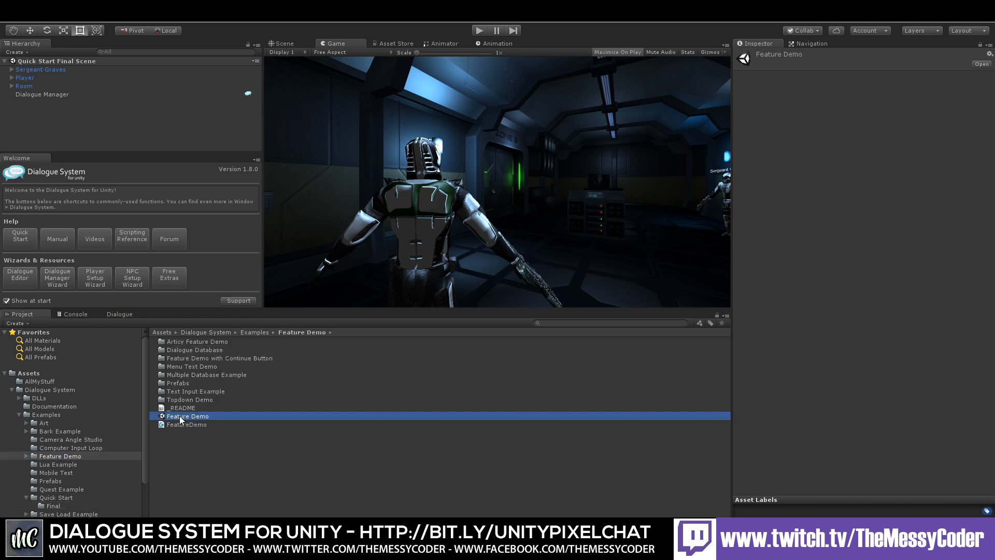
pyautogui.click(479, 31)
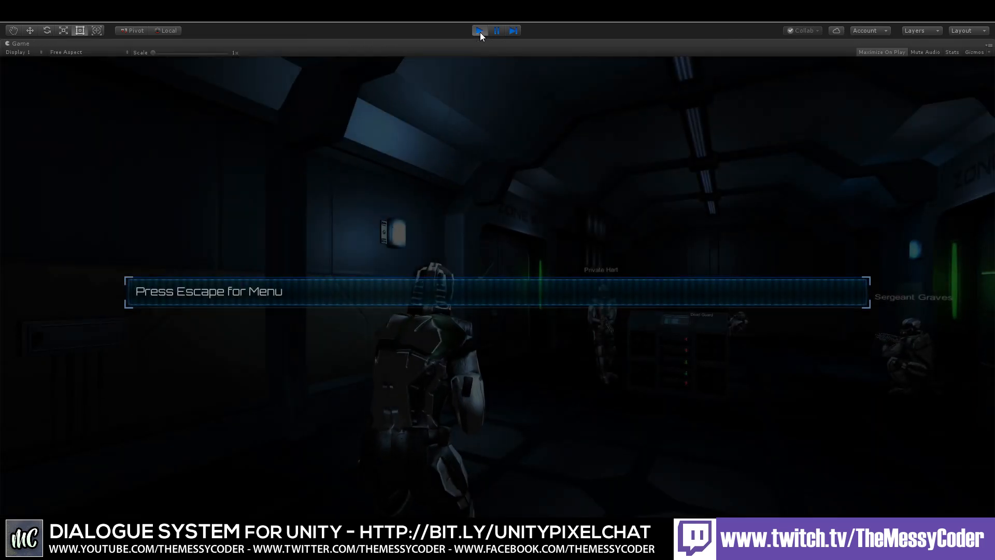
pyautogui.press('Escape')
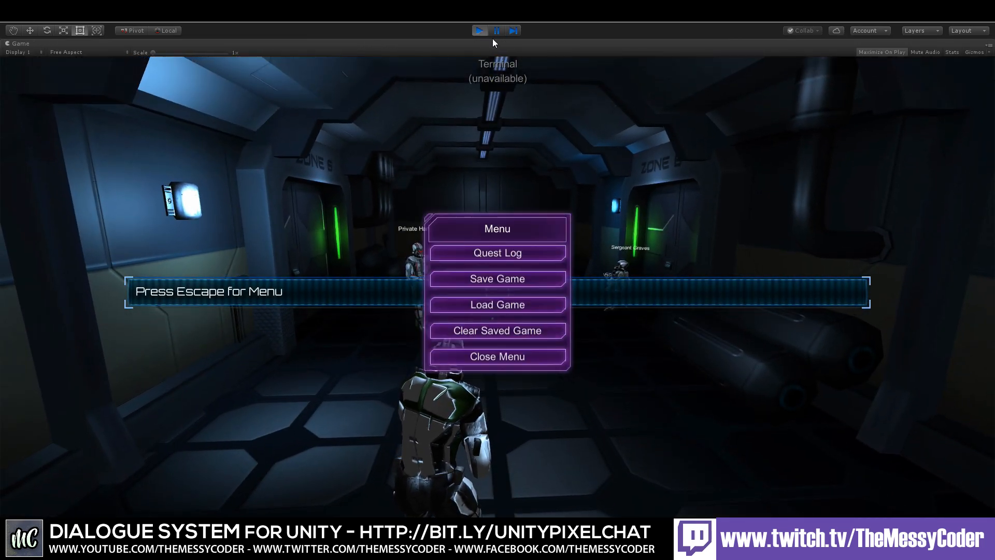
pyautogui.click(492, 358)
pyautogui.press('w')
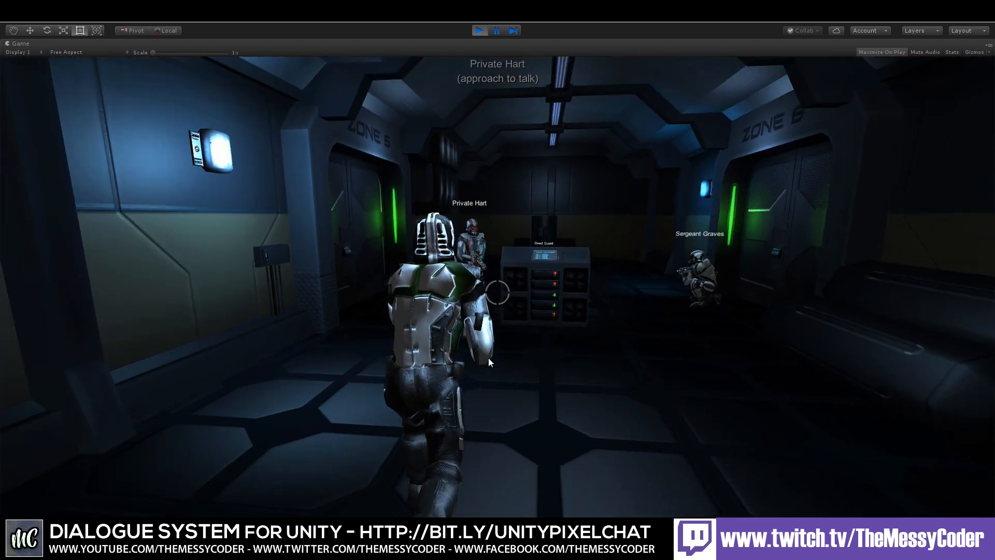
# Step: Talk to Private Hart, choosing Calm down, Good. Our spies were right!, Collateral damage, then Then I'll do it
pyautogui.press('space')
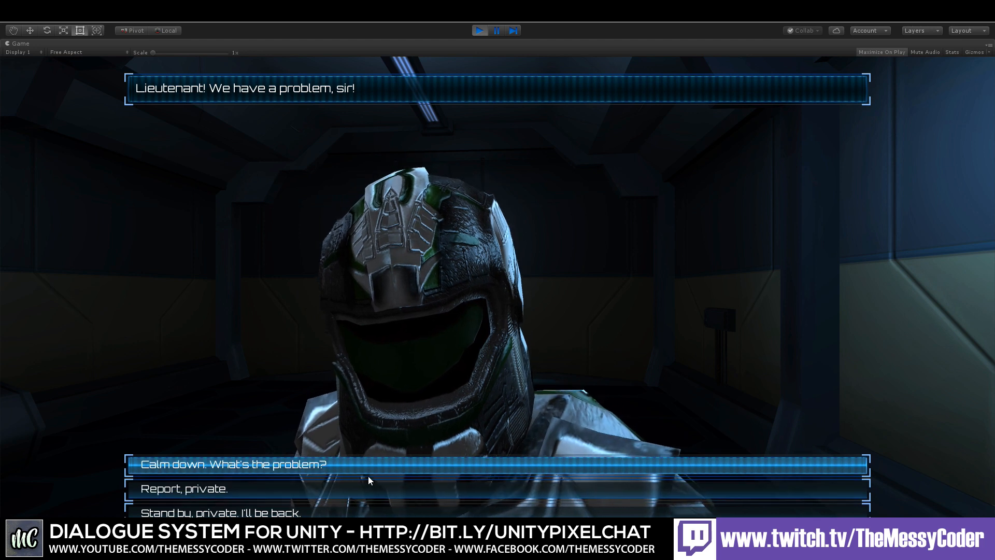
pyautogui.click(351, 467)
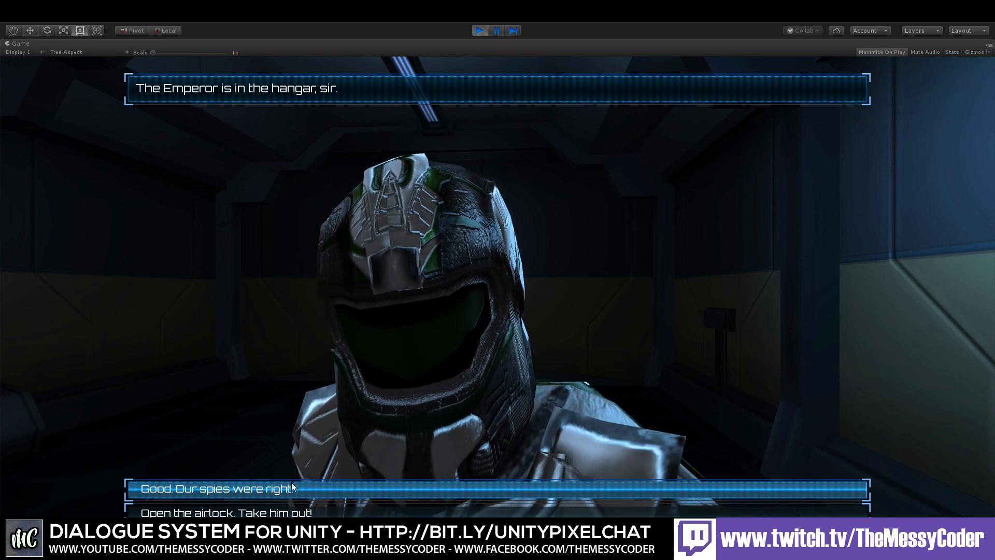
pyautogui.click(301, 488)
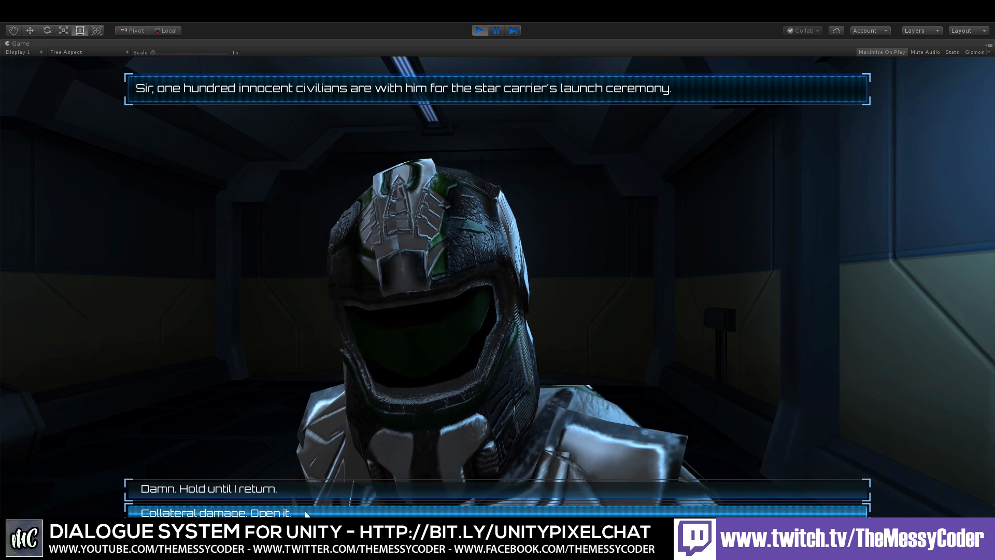
pyautogui.click(305, 513)
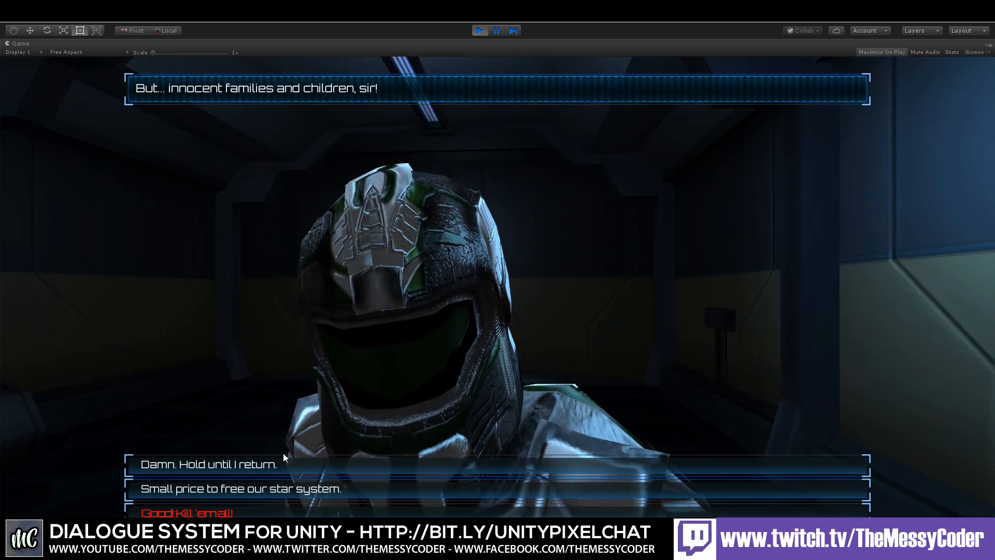
pyautogui.click(282, 512)
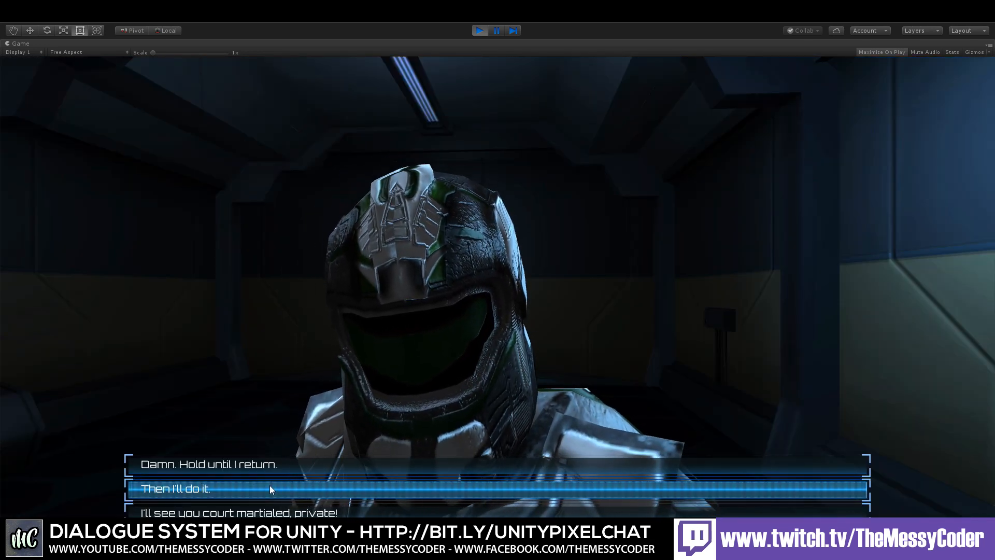
pyautogui.click(270, 486)
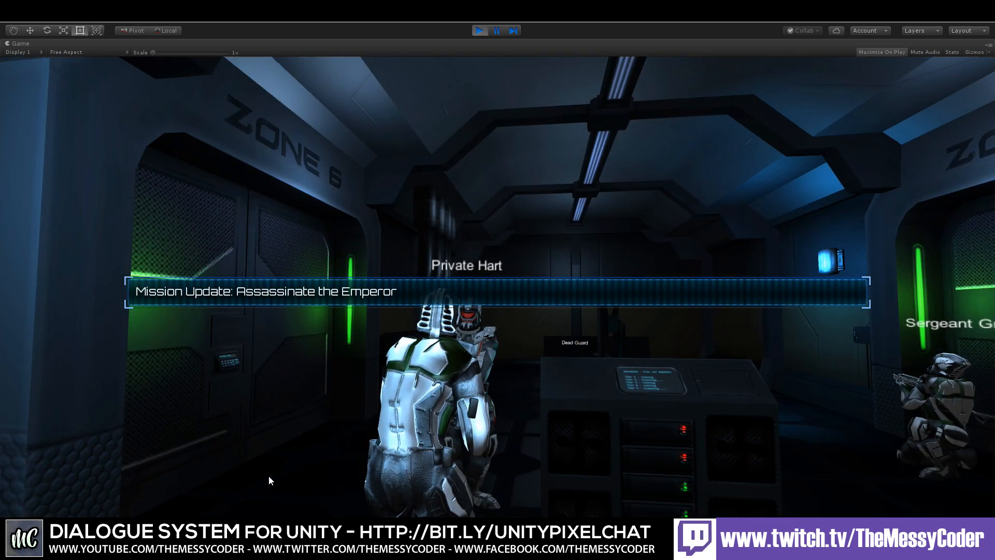
# Step: Walk over to Sergeant Graves and interact with him
pyautogui.press('w')
pyautogui.press('w')
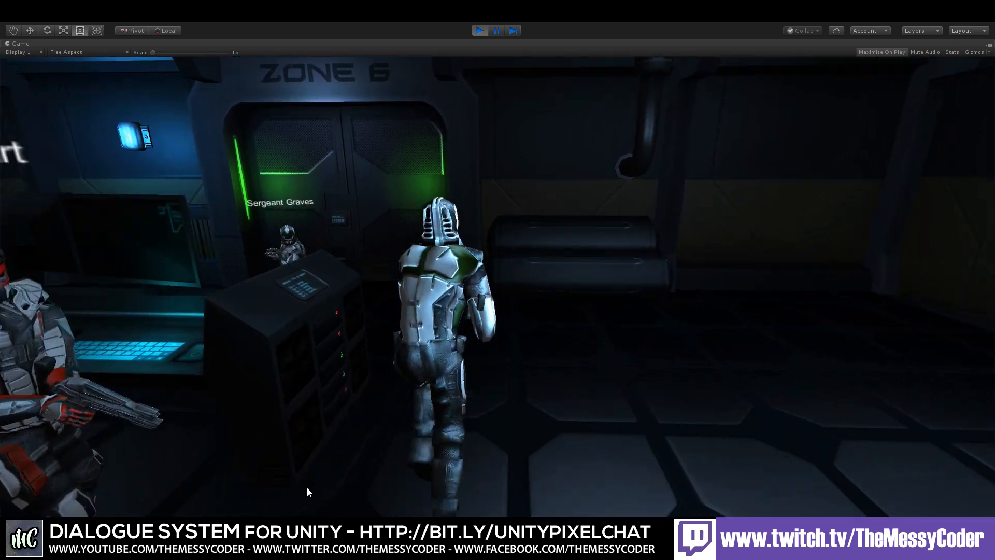
pyautogui.press('w')
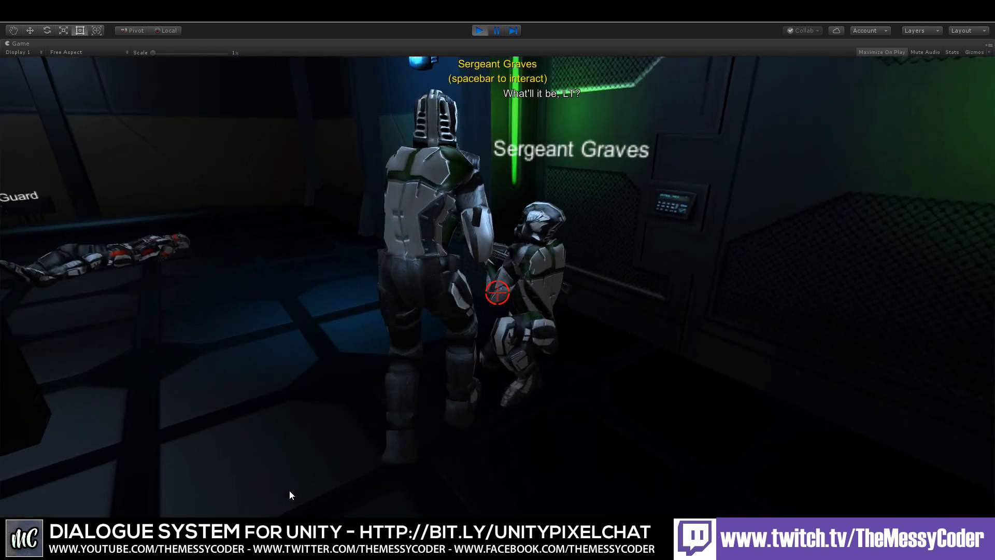
pyautogui.press('space')
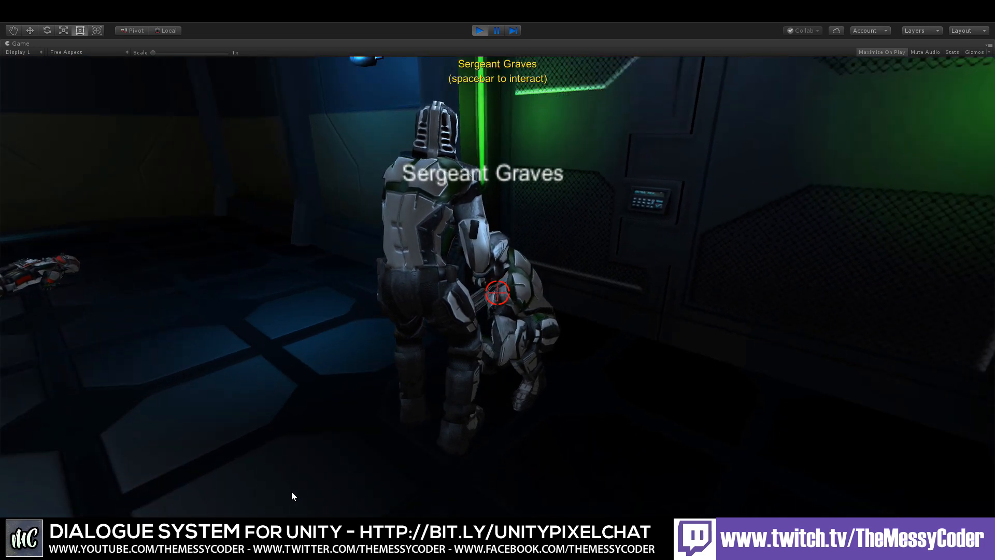
pyautogui.press('w')
pyautogui.press('w')
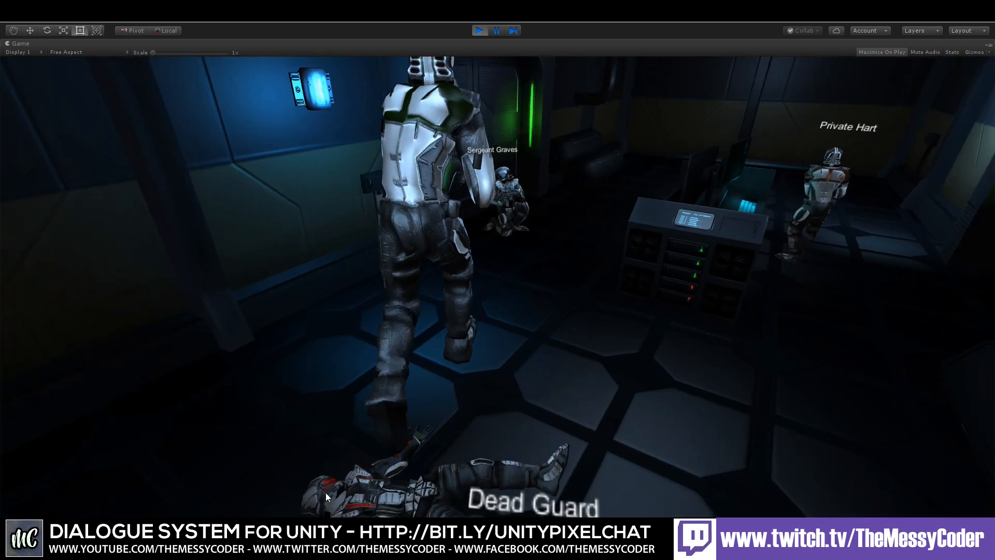
# Step: Walk past the Dead Guard and answer Private Hart's objection with We have orders. I'll handle you later
pyautogui.press('w')
pyautogui.press('w')
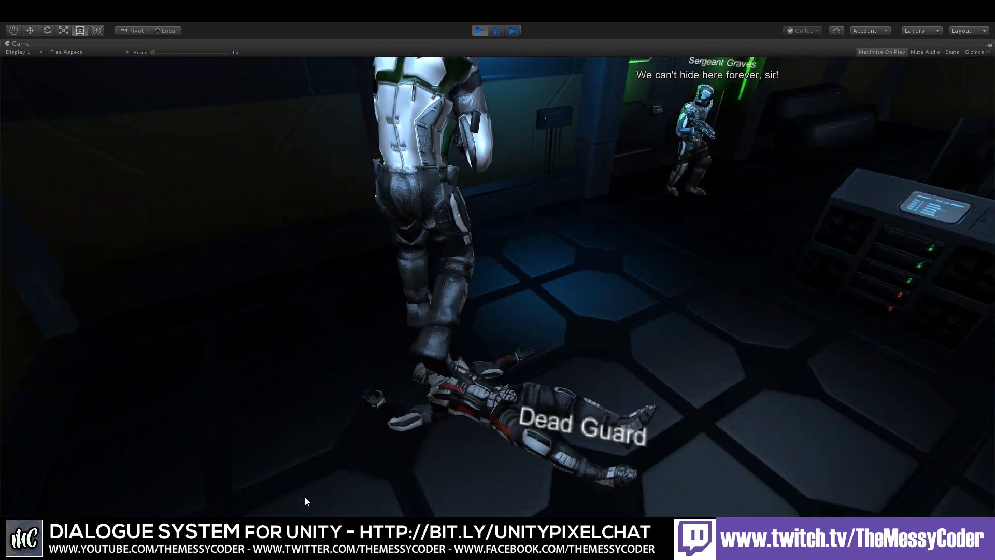
pyautogui.press('w')
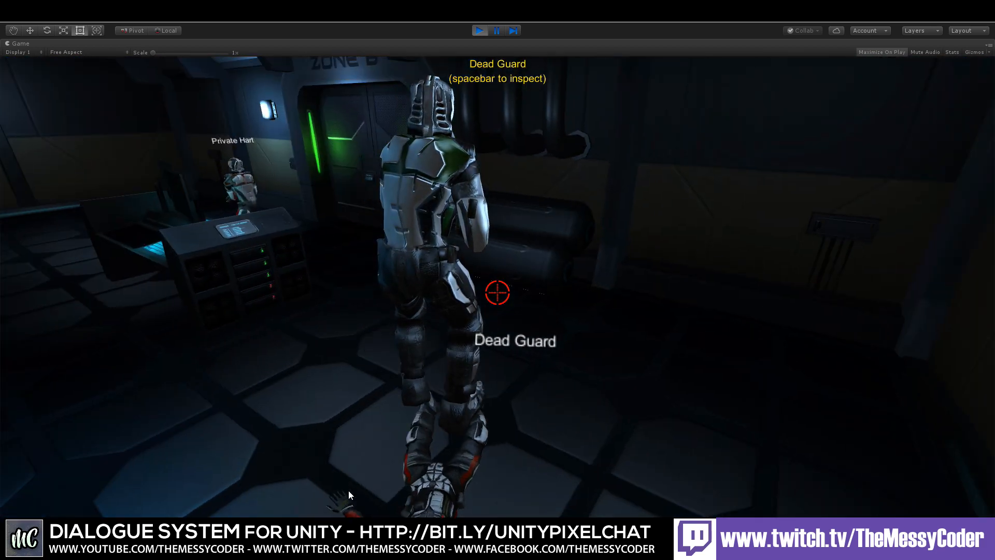
pyautogui.press('w')
pyautogui.press('w')
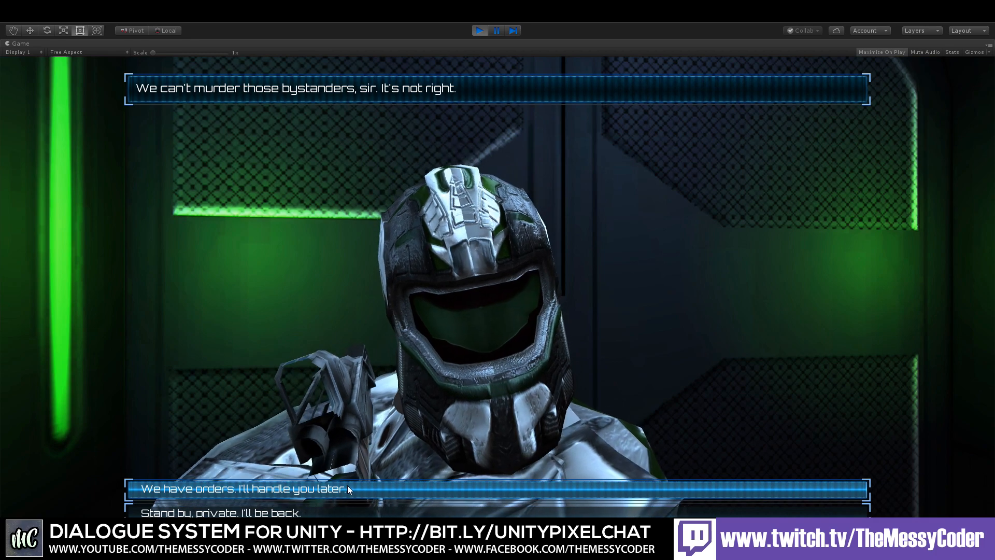
pyautogui.click(347, 485)
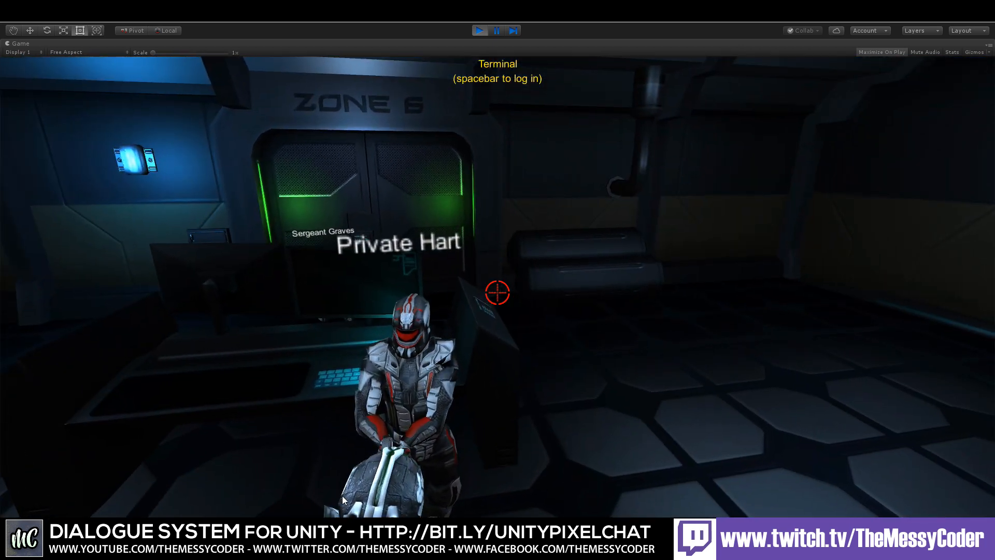
# Step: Answer Private Hart's repeated objection with Stand by, private. I'll be back. and walk toward the door
pyautogui.press('w')
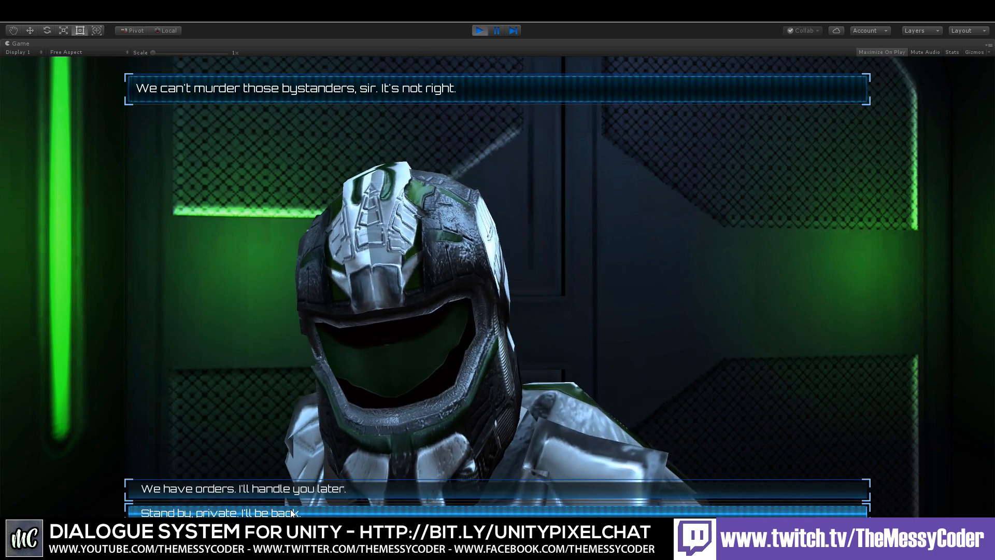
pyautogui.click(291, 513)
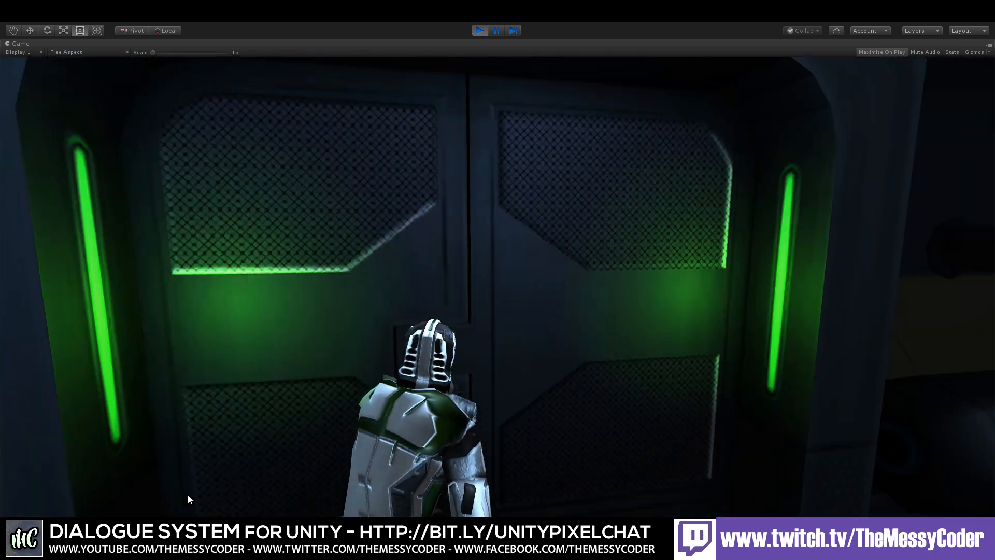
pyautogui.press('w')
# Step: Walk up to Sergeant Graves, interact with him and step through his lines
pyautogui.press('w')
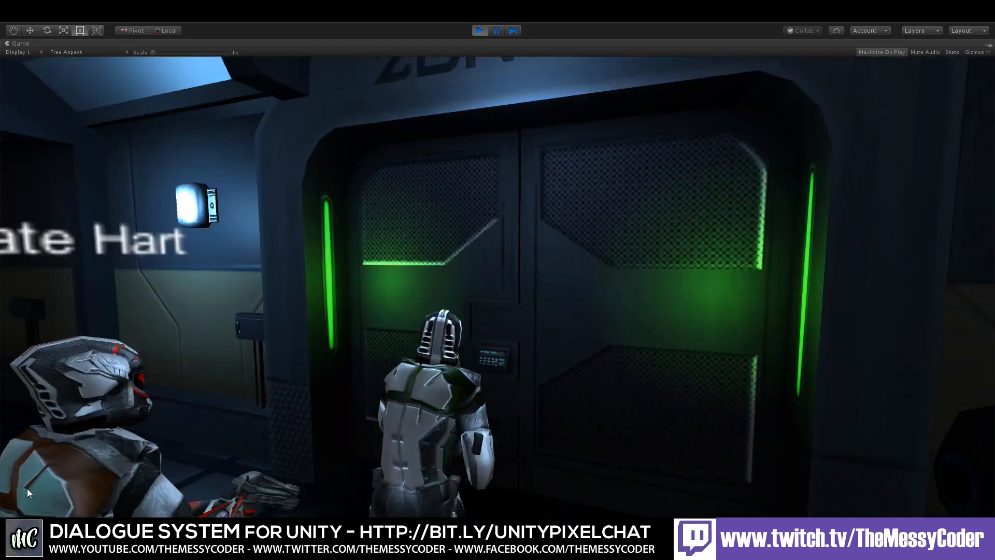
pyautogui.press('w')
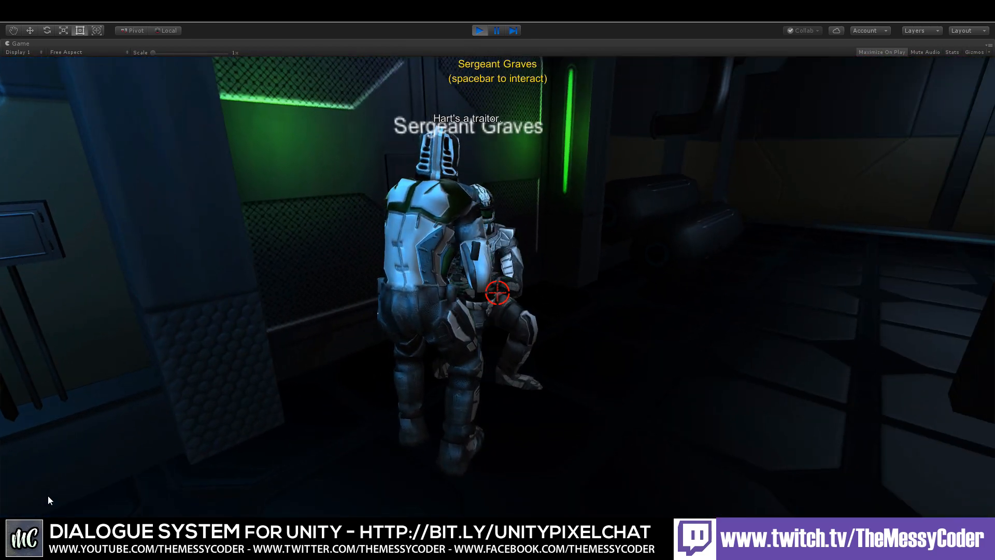
pyautogui.press('space')
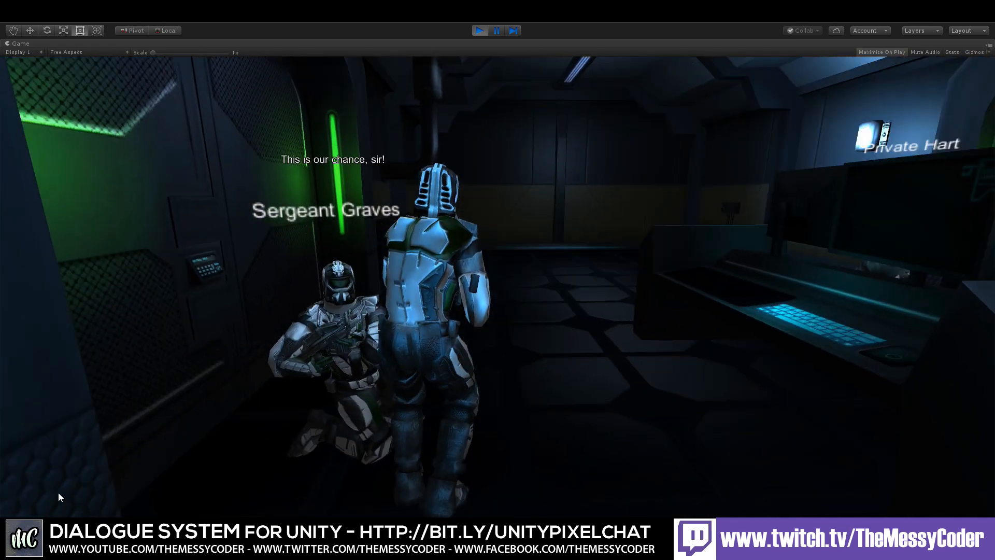
pyautogui.press('space')
pyautogui.press('space')
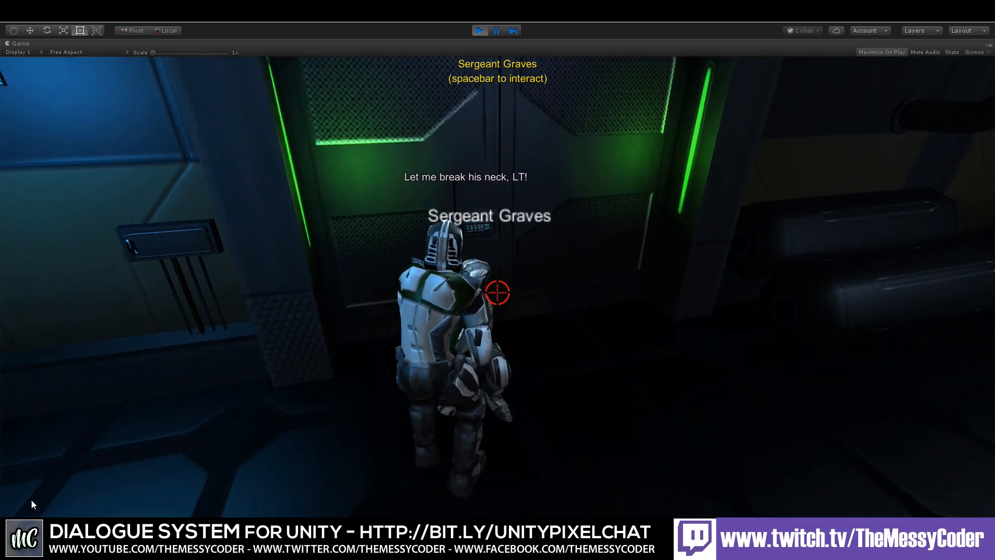
# Step: Walk over to the terminal and log in to it
pyautogui.press('w')
pyautogui.press('w')
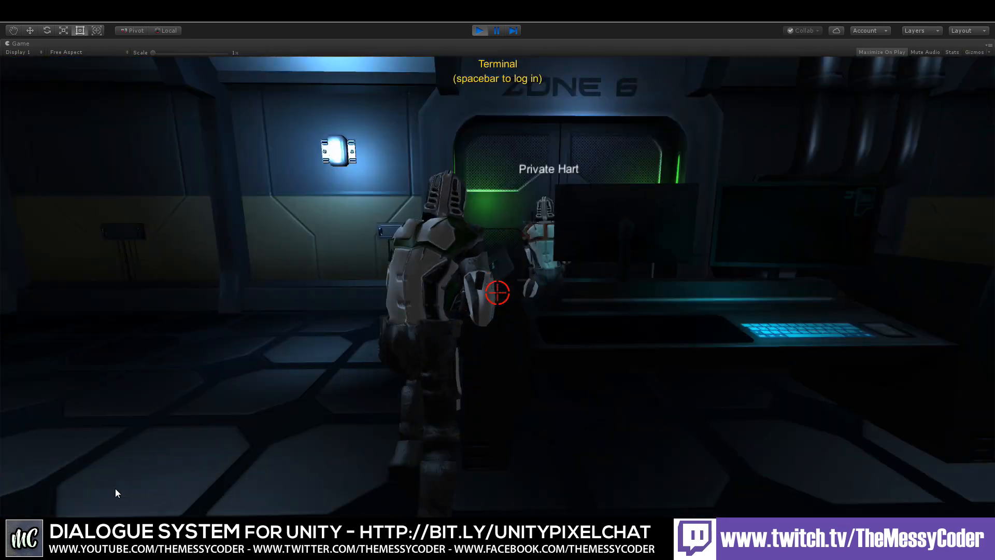
pyautogui.press('space')
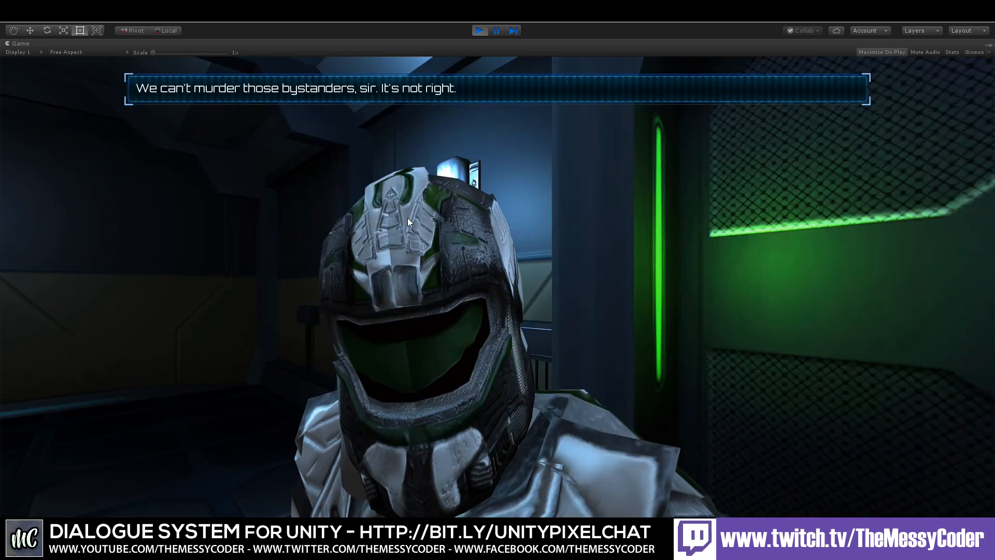
# Step: Stop the game and run the Computer Input Loop example scene in Play mode
pyautogui.click(479, 30)
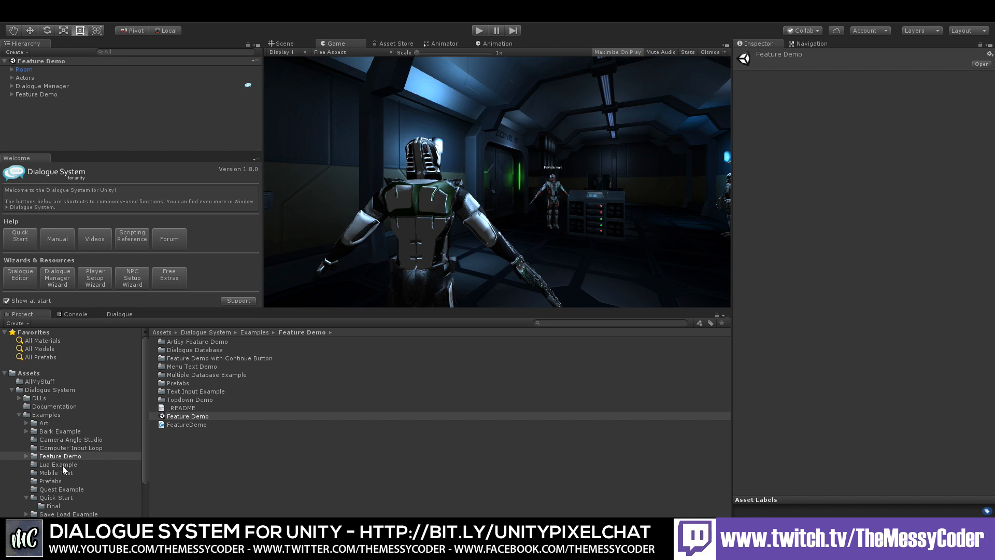
pyautogui.click(66, 448)
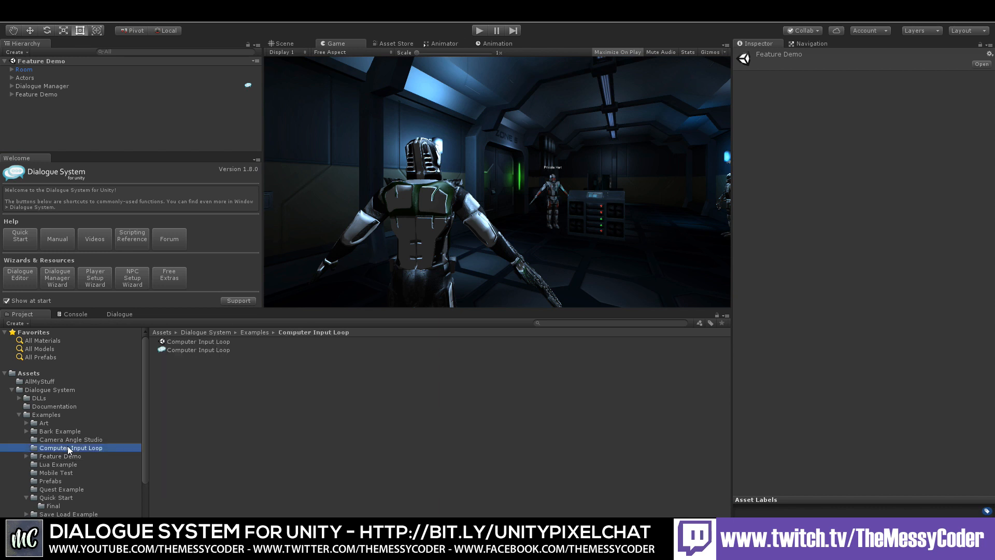
pyautogui.doubleClick(183, 341)
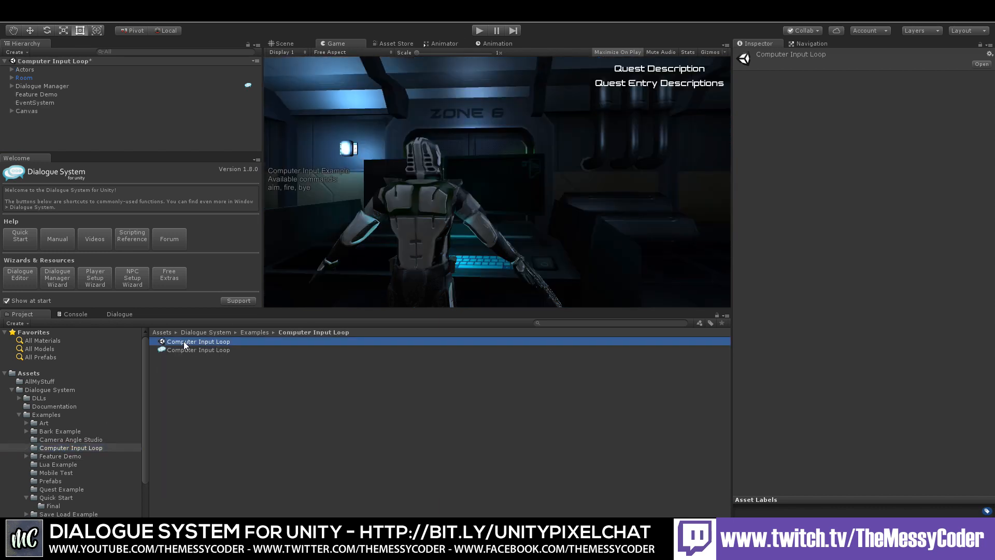
pyautogui.click(479, 30)
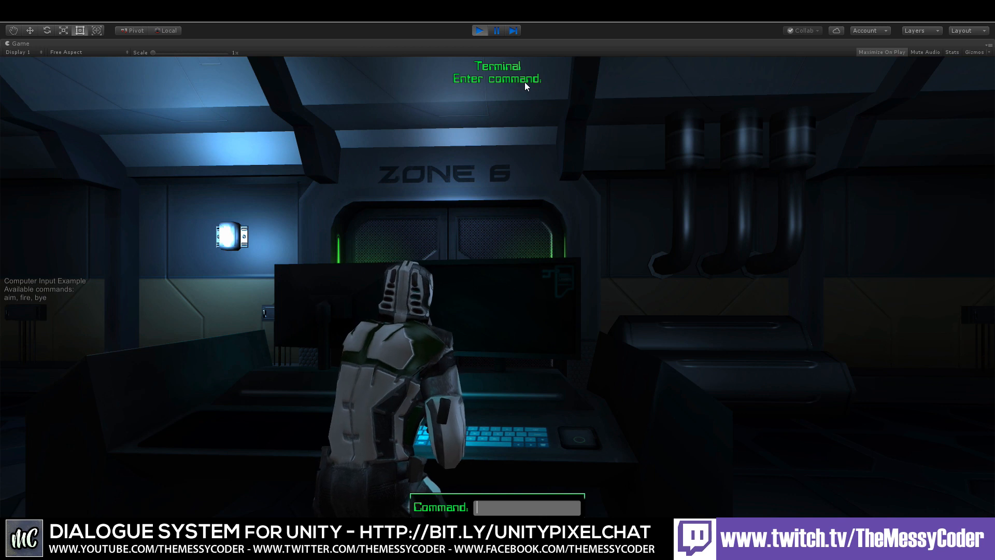
# Step: Enter a few invalid commands, including hell and 123, at the terminal command prompt
pyautogui.write('asdf')
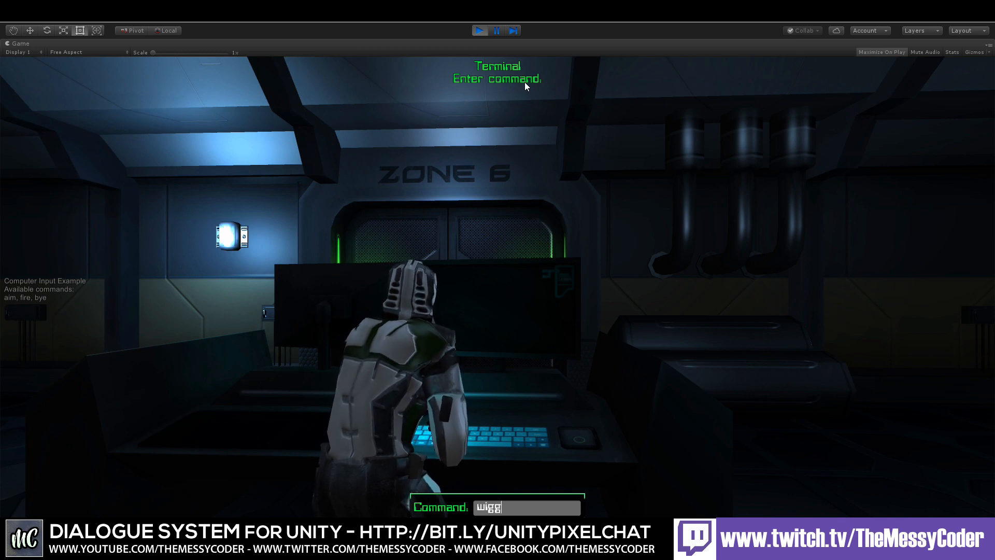
pyautogui.press('Return')
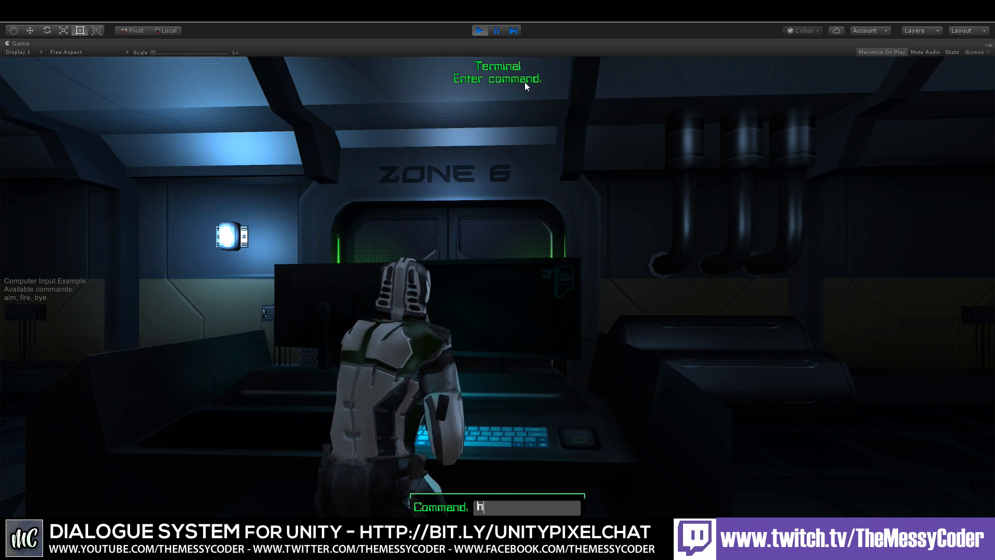
pyautogui.write('hell')
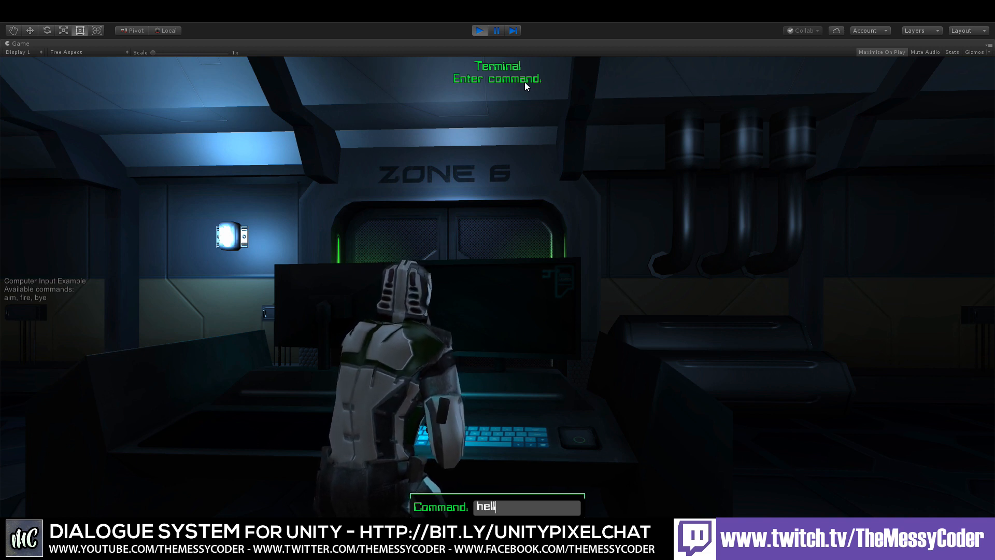
pyautogui.press('Return')
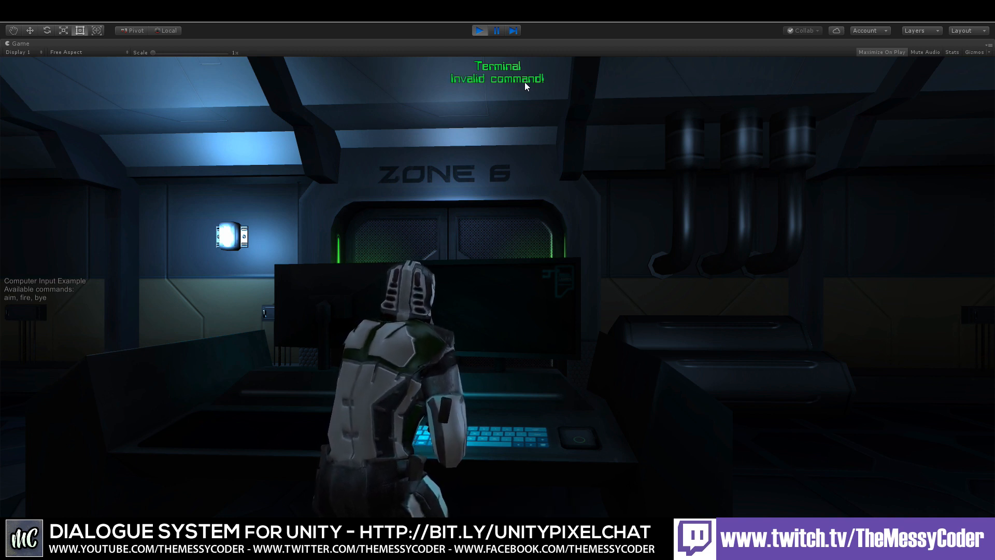
pyautogui.write('123')
pyautogui.press('Return')
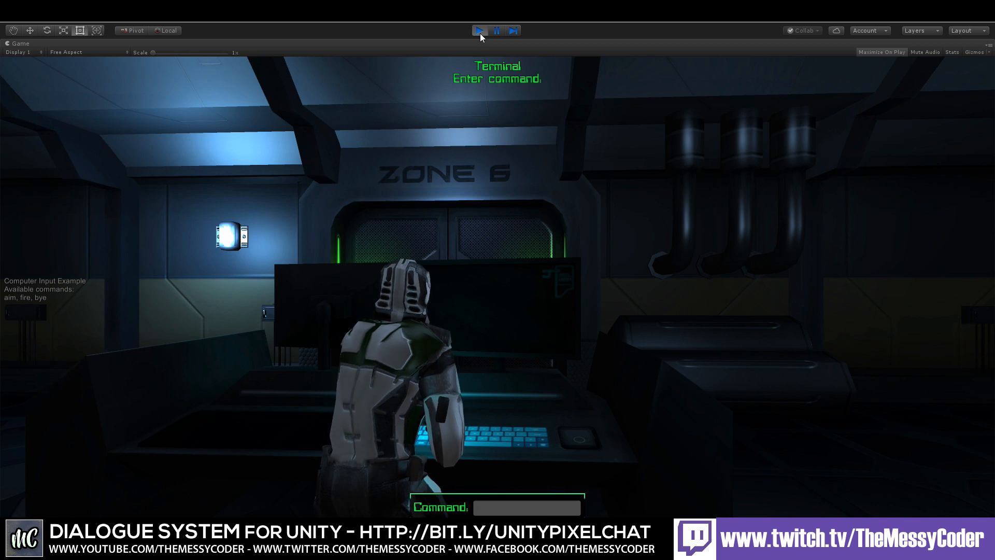
# Step: Enter the terminal commands aim, fire and bye in turn
pyautogui.write('aim')
pyautogui.press('Return')
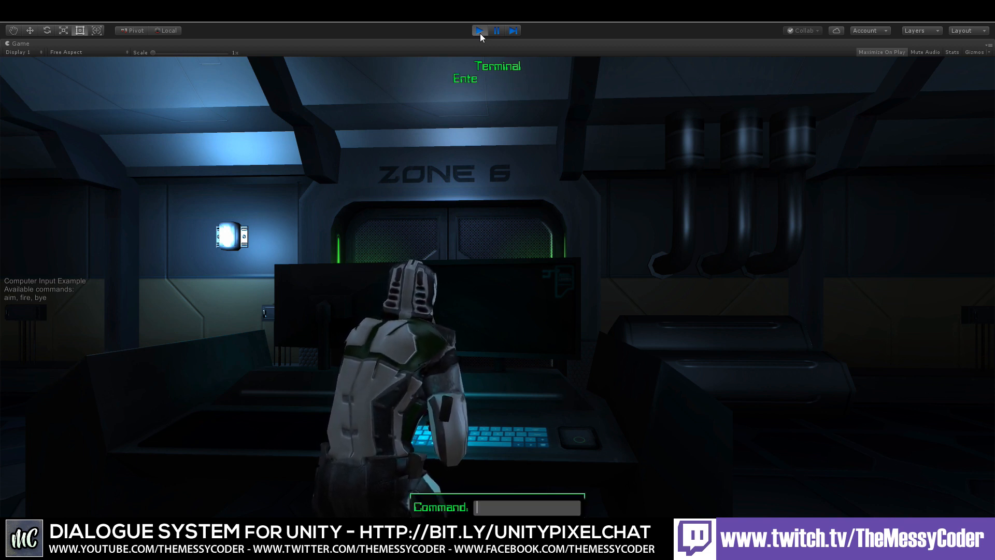
pyautogui.write('fire')
pyautogui.press('Return')
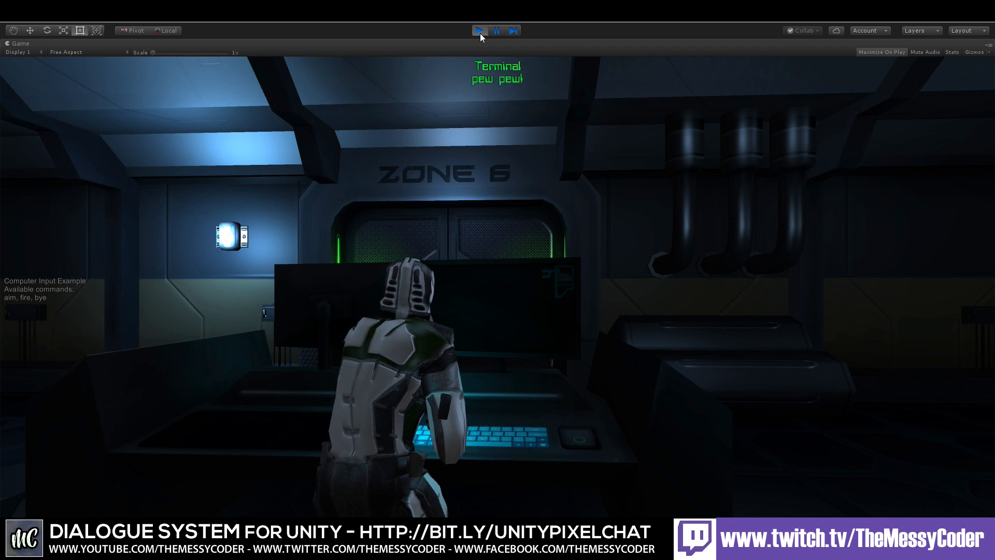
pyautogui.write('bye')
pyautogui.press('Return')
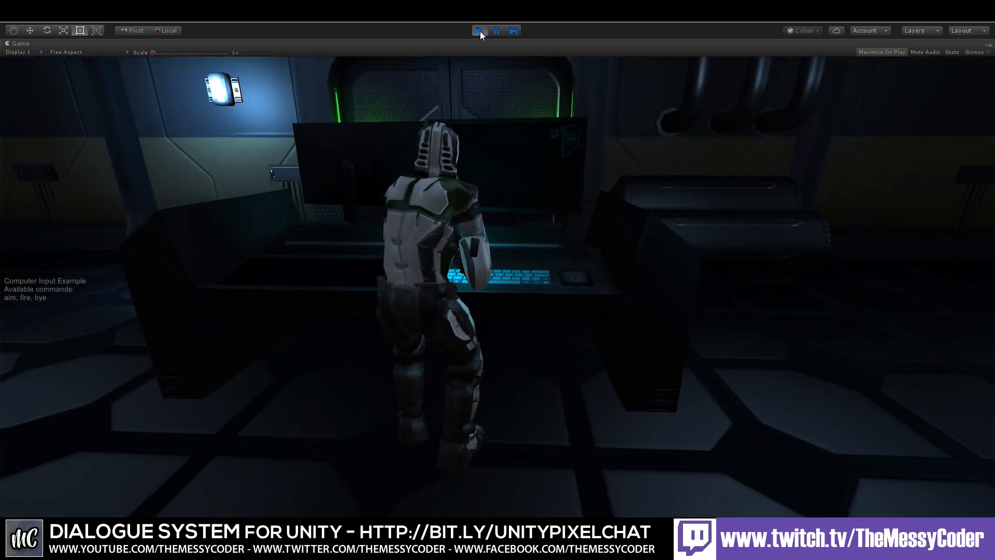
# Step: Stop the game, open the Camera Angle Studio scene without saving the current scene, and briefly run it
pyautogui.click(480, 30)
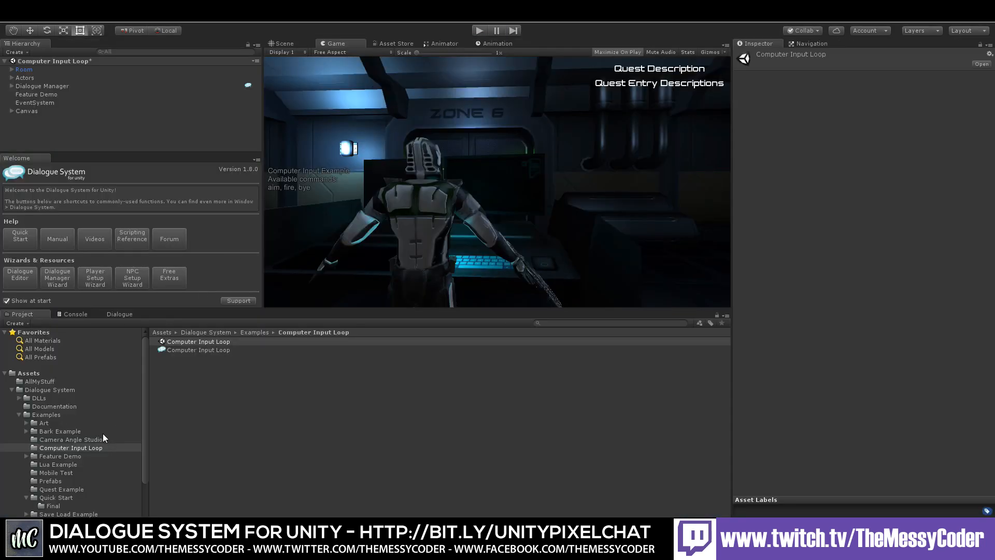
pyautogui.click(88, 439)
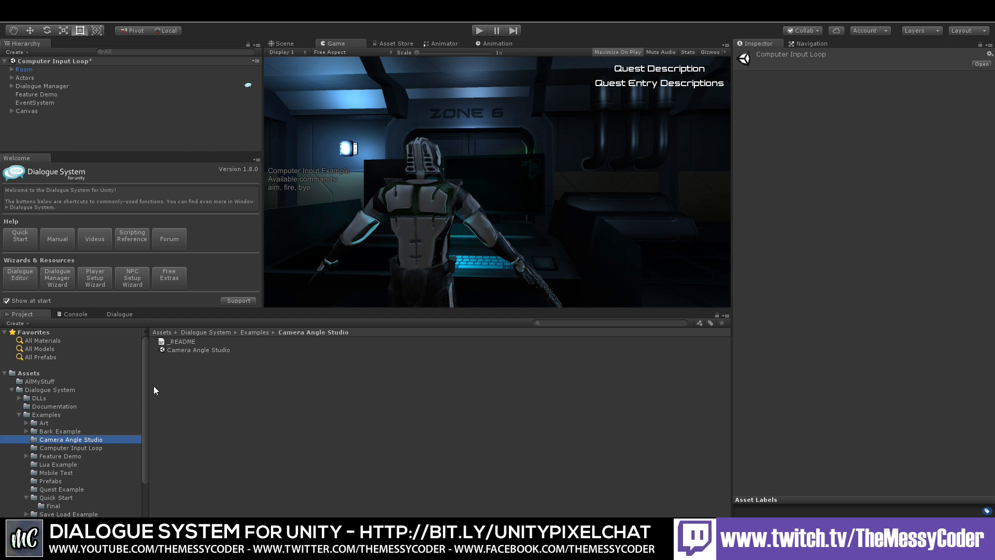
pyautogui.doubleClick(190, 351)
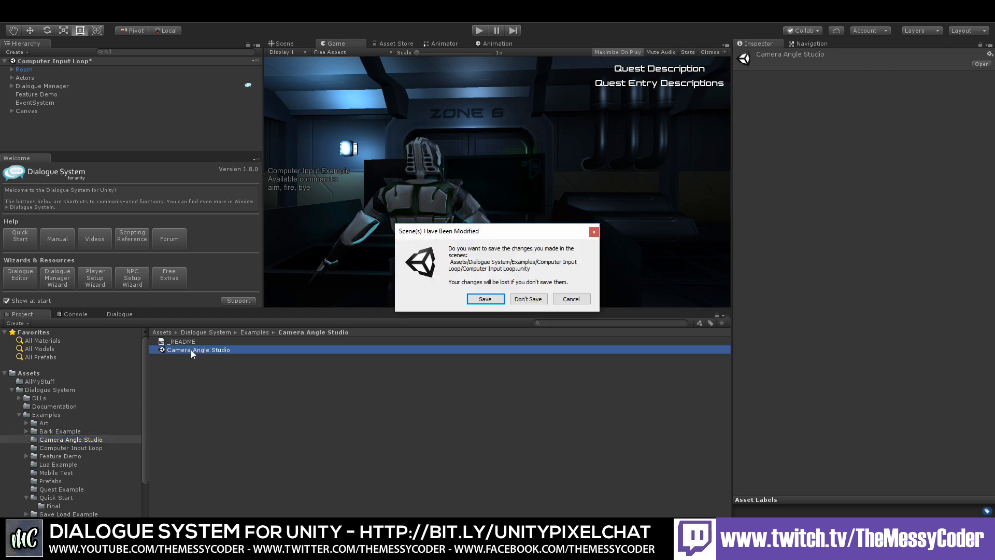
pyautogui.click(527, 300)
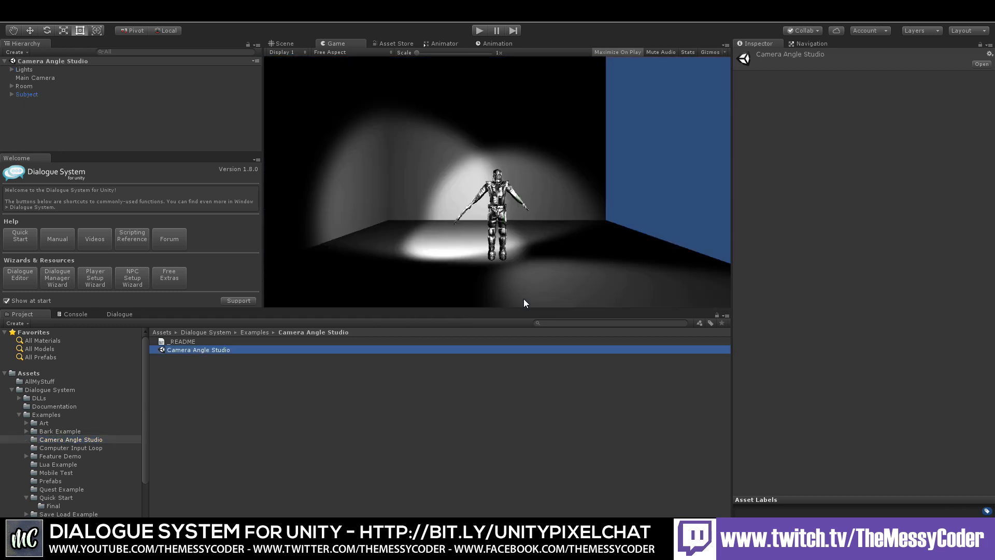
pyautogui.click(479, 30)
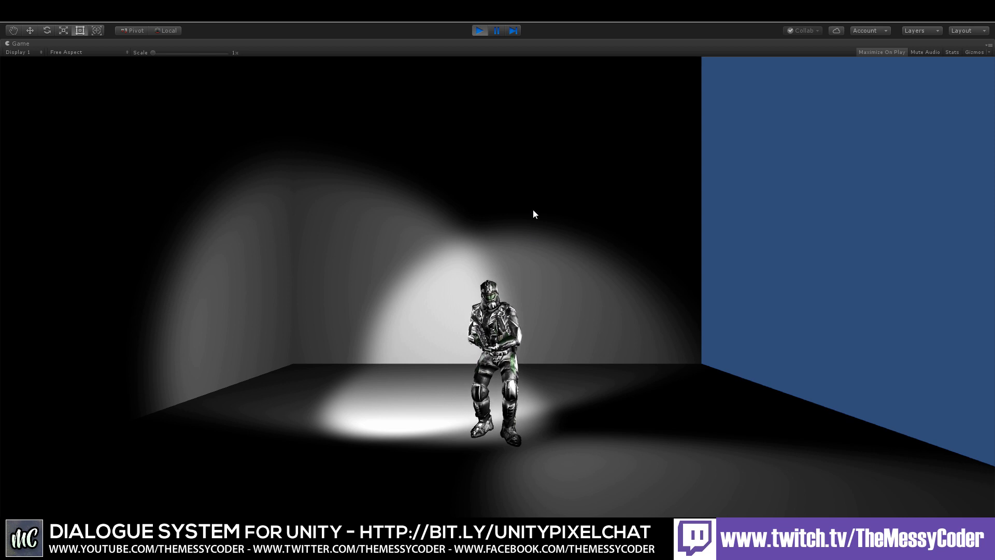
pyautogui.click(480, 30)
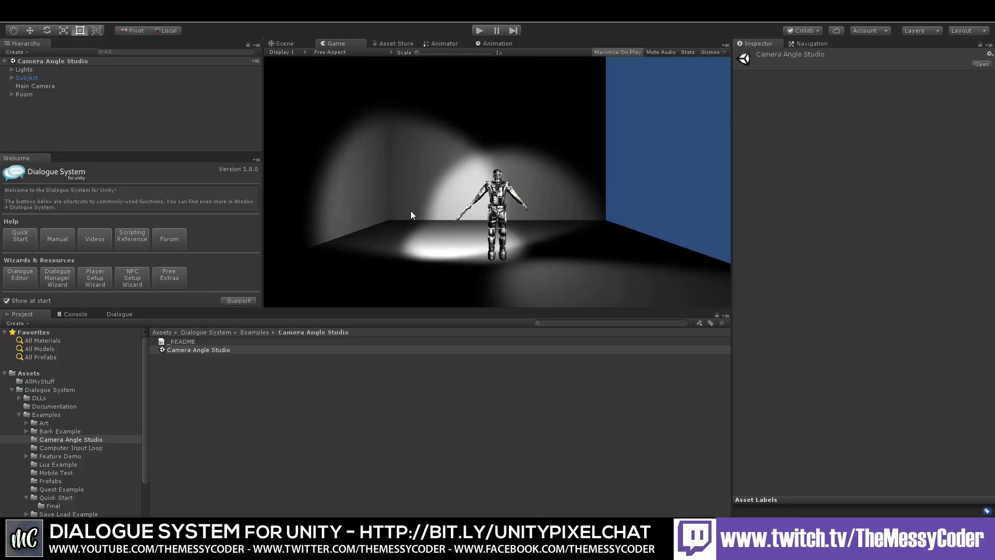
# Step: Open the Bark Example scene and start it in Play mode
pyautogui.click(70, 430)
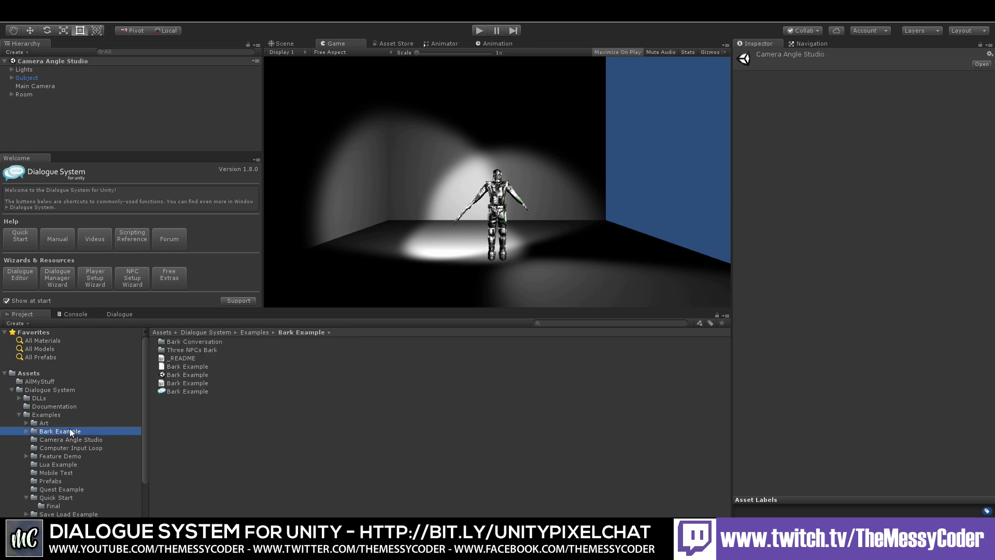
pyautogui.doubleClick(166, 373)
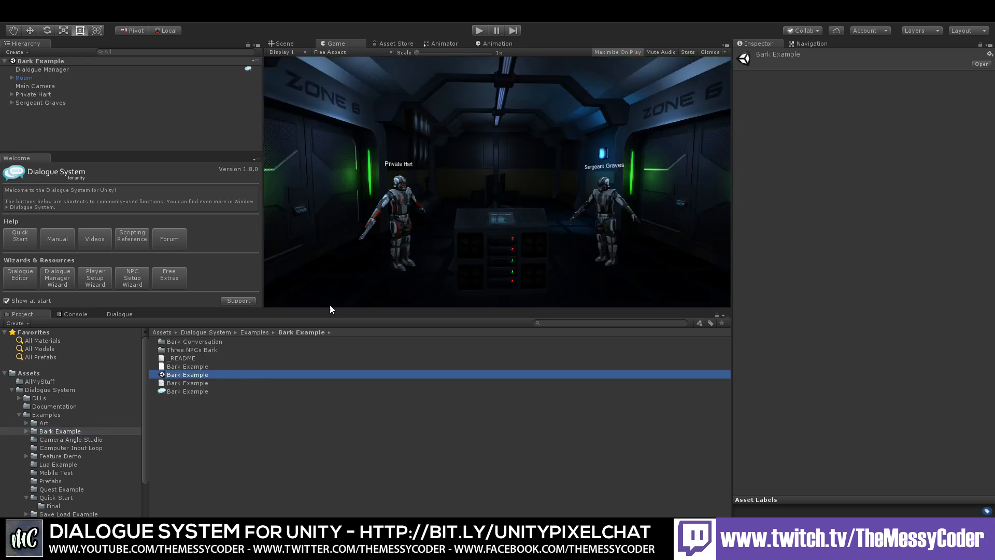
pyautogui.click(480, 30)
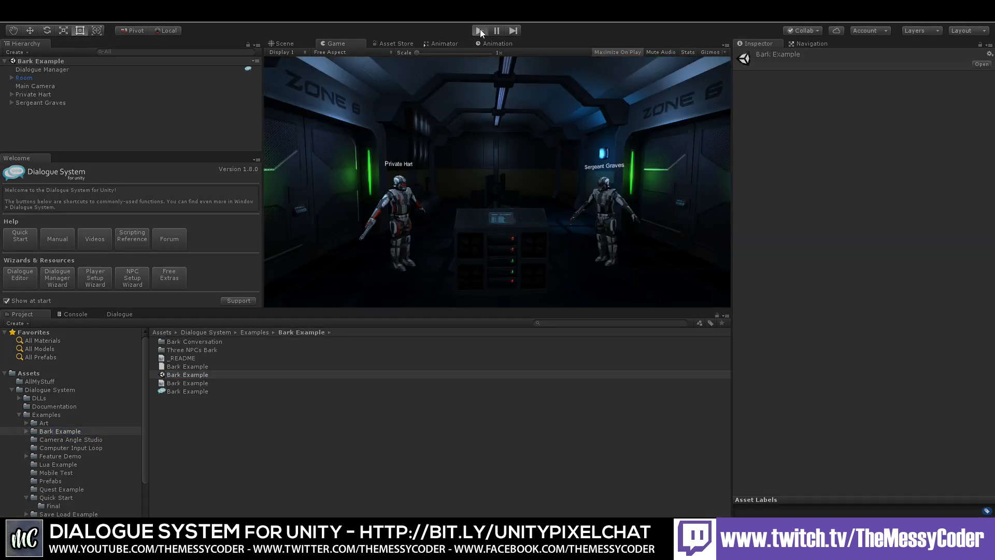
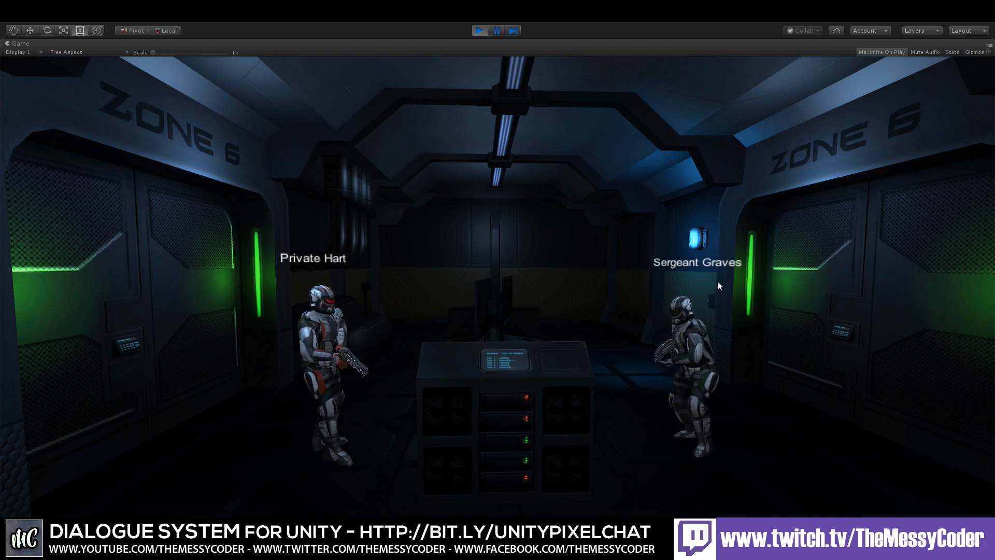
# Step: Stop Play mode, browse the example folders and open the World Space UI Example Scene from Unity UI Examples
pyautogui.click(480, 31)
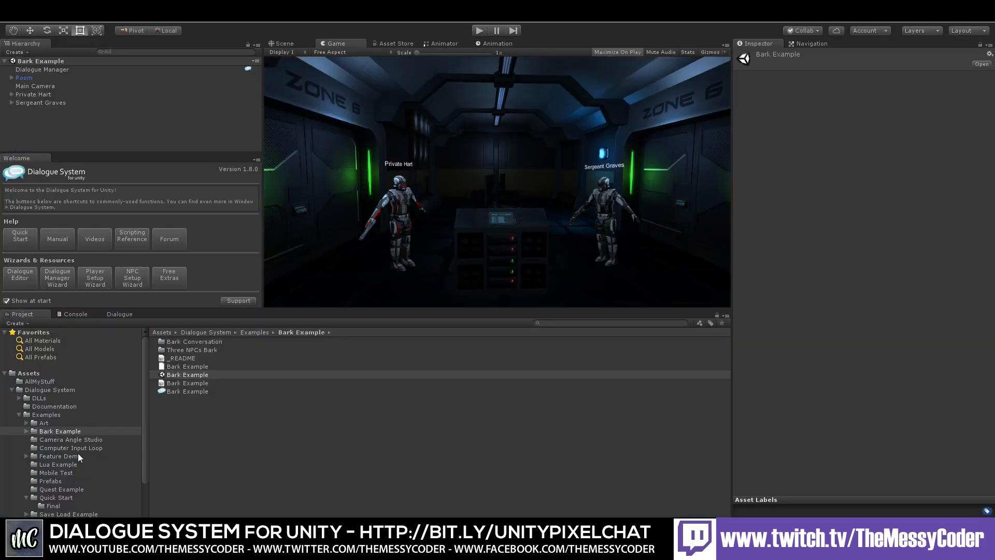
pyautogui.scroll(-3, 62, 465)
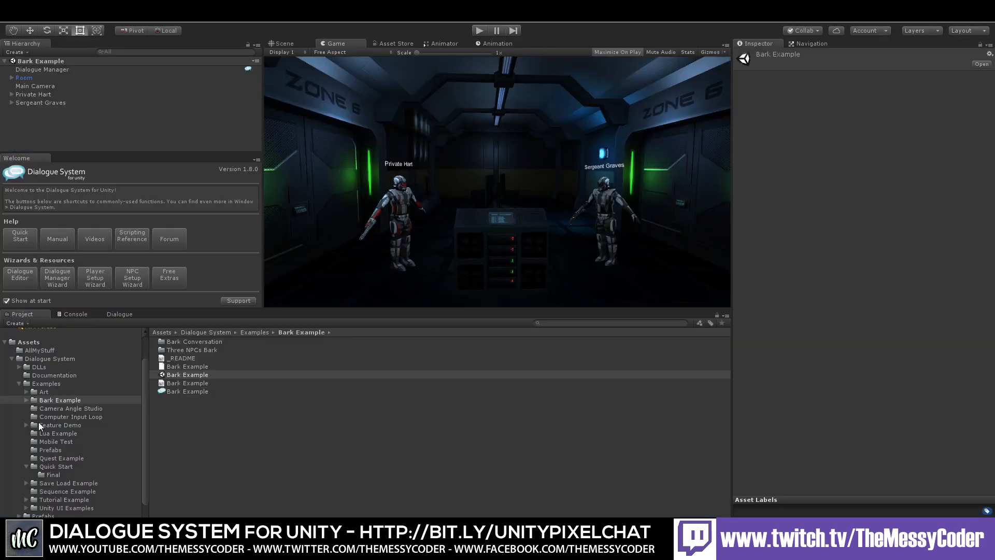
pyautogui.scroll(-2, 51, 440)
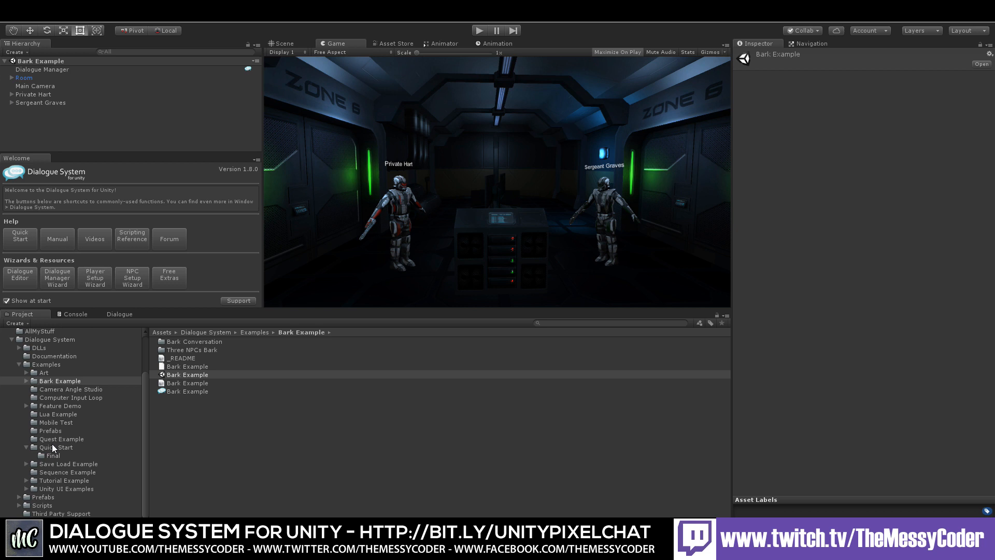
pyautogui.click(58, 472)
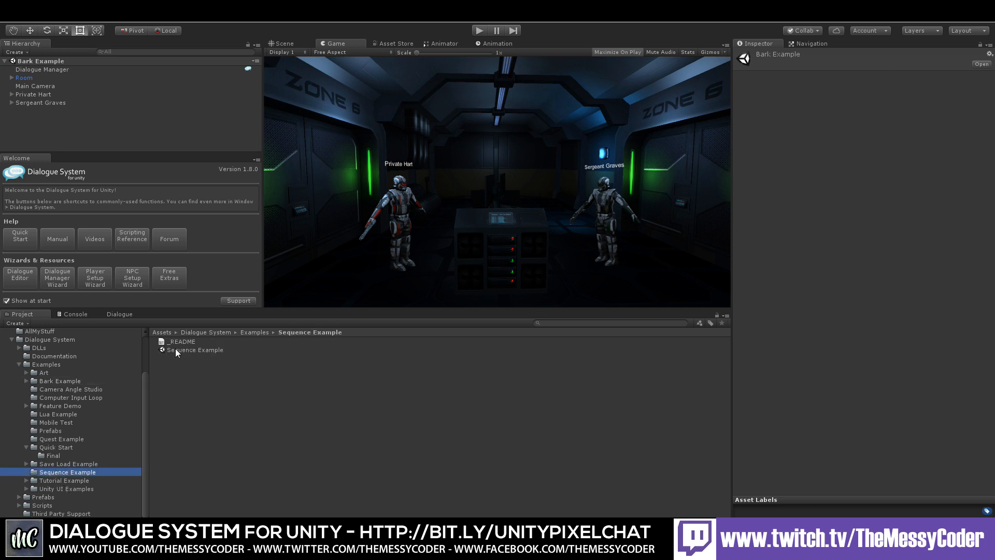
pyautogui.click(57, 423)
pyautogui.click(51, 429)
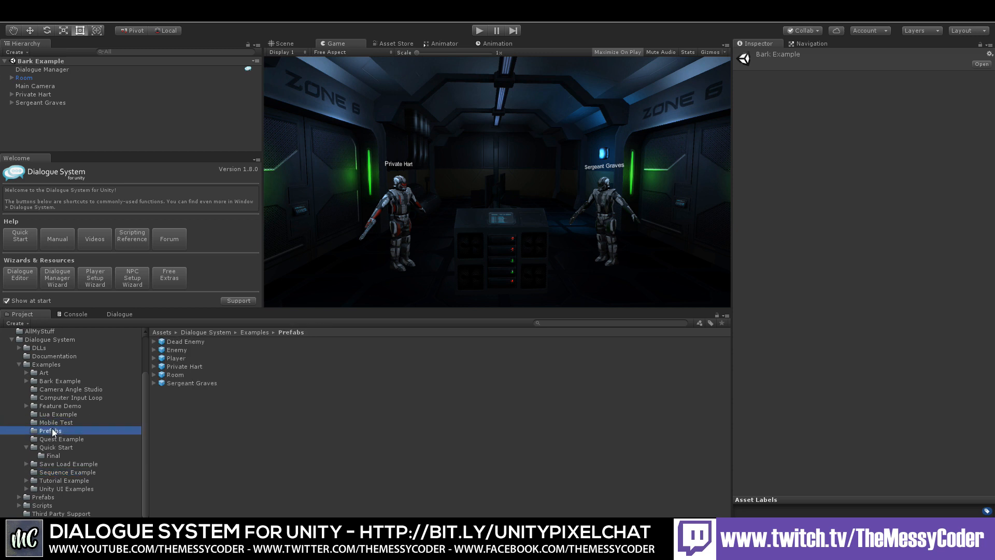
pyautogui.click(58, 440)
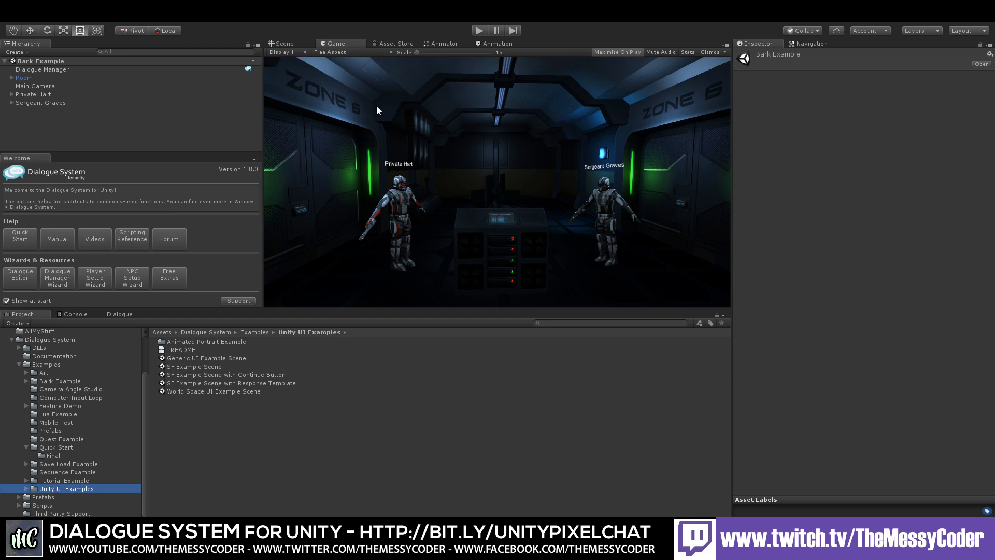
pyautogui.doubleClick(195, 391)
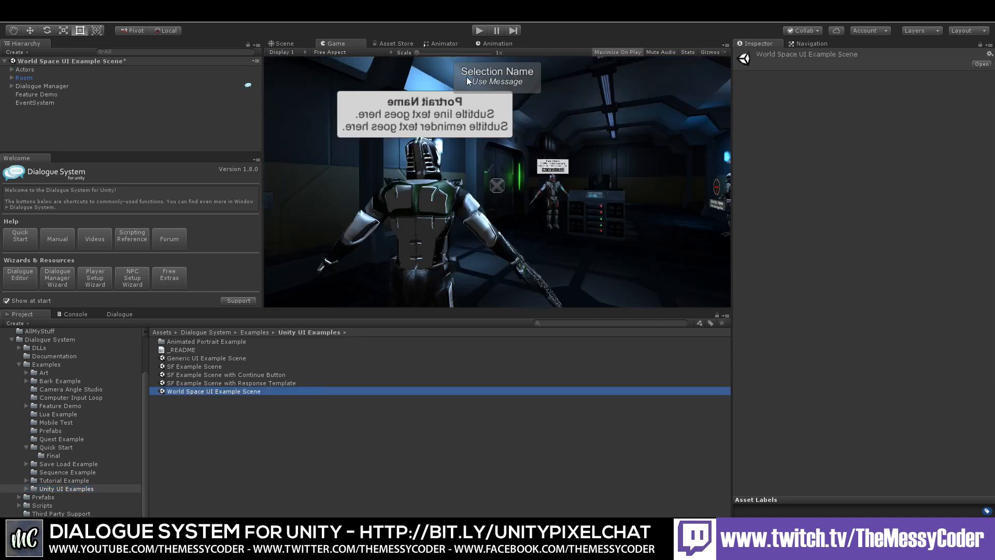
# Step: Start Play mode, close the menu and walk the player up to Private Hart
pyautogui.click(480, 30)
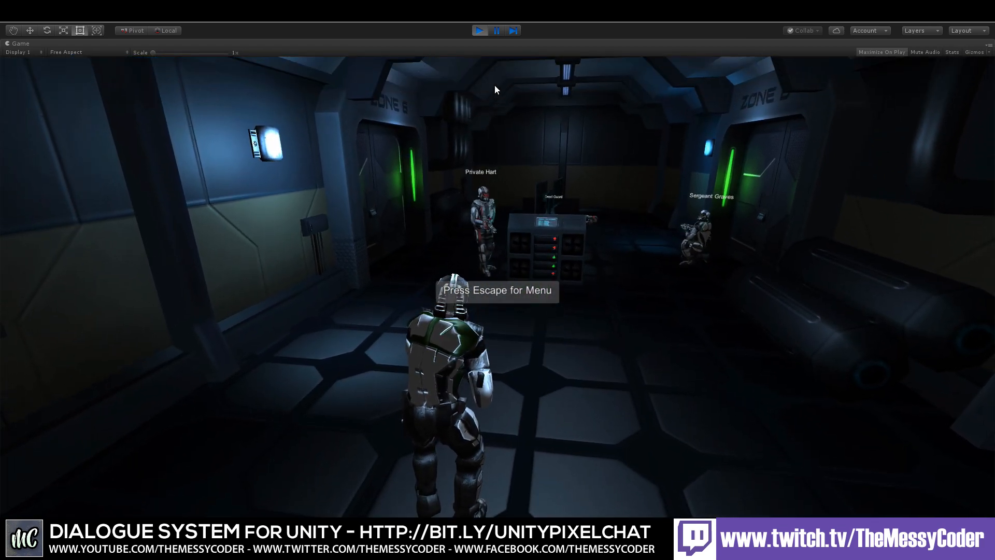
pyautogui.press('Escape')
pyautogui.press('Escape')
pyautogui.press('w')
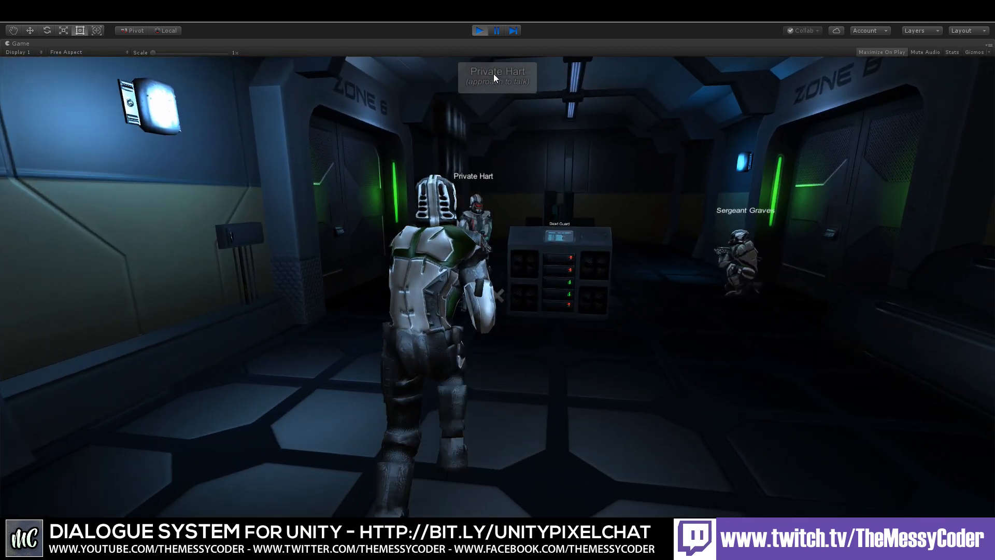
pyautogui.press('w')
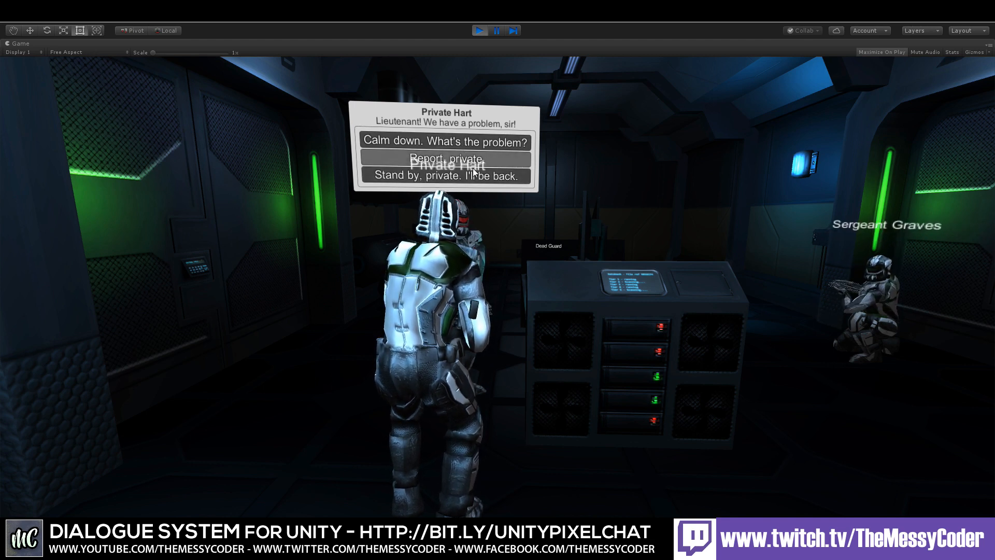
# Step: Answer Private Hart with Report, private, Open the airlock. Take him out! and Damn. Hold until I return
pyautogui.click(496, 146)
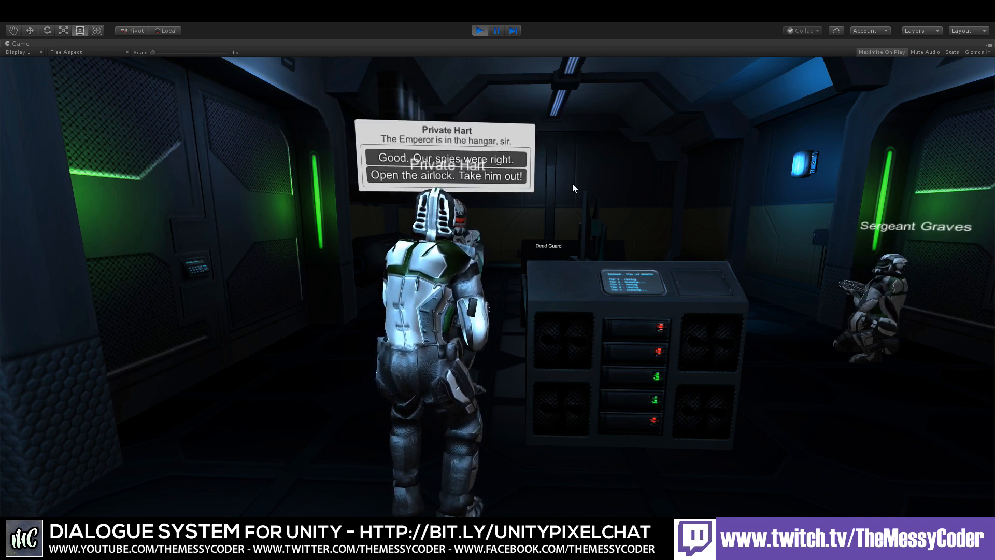
pyautogui.click(452, 177)
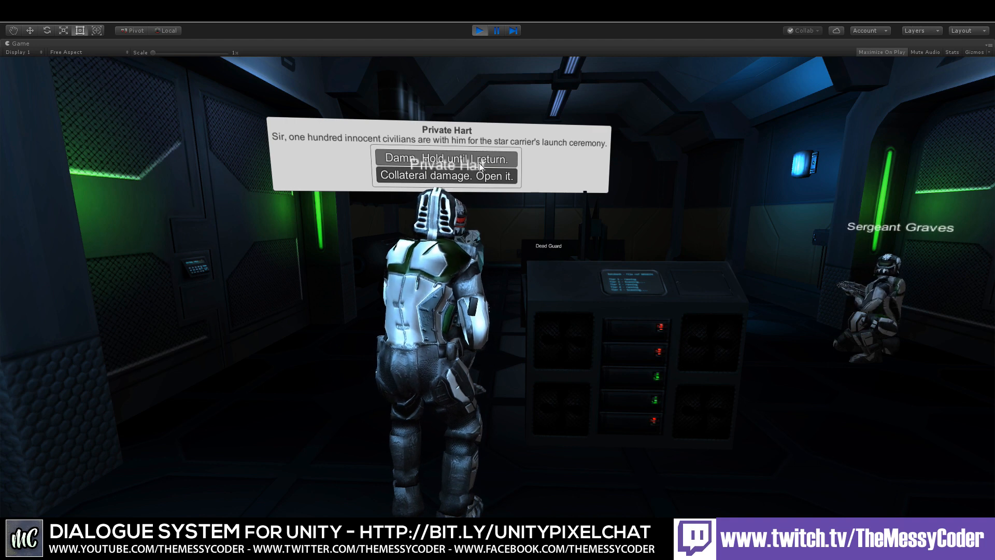
pyautogui.click(456, 159)
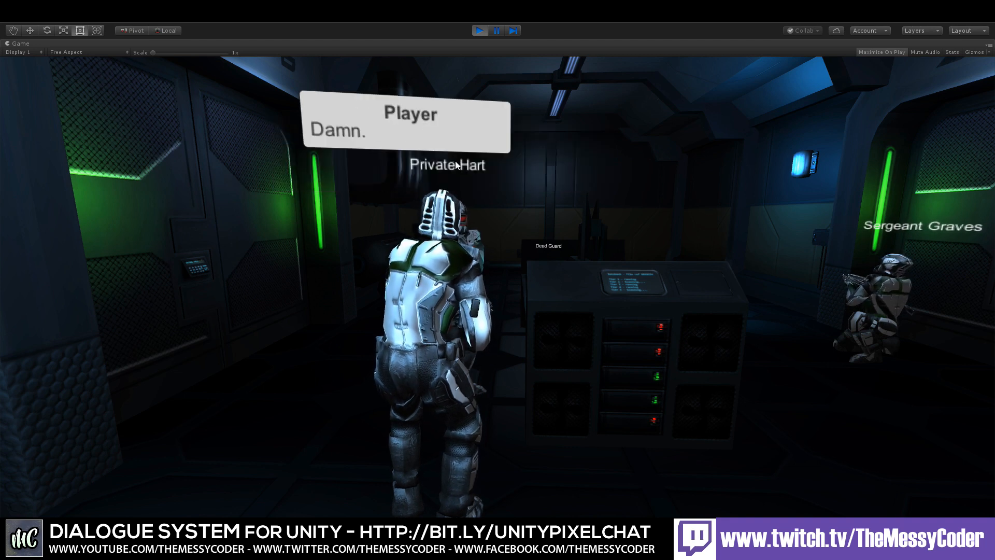
# Step: Stop the game and open the SF Example Scene with Response Template without saving the current scene
pyautogui.click(480, 31)
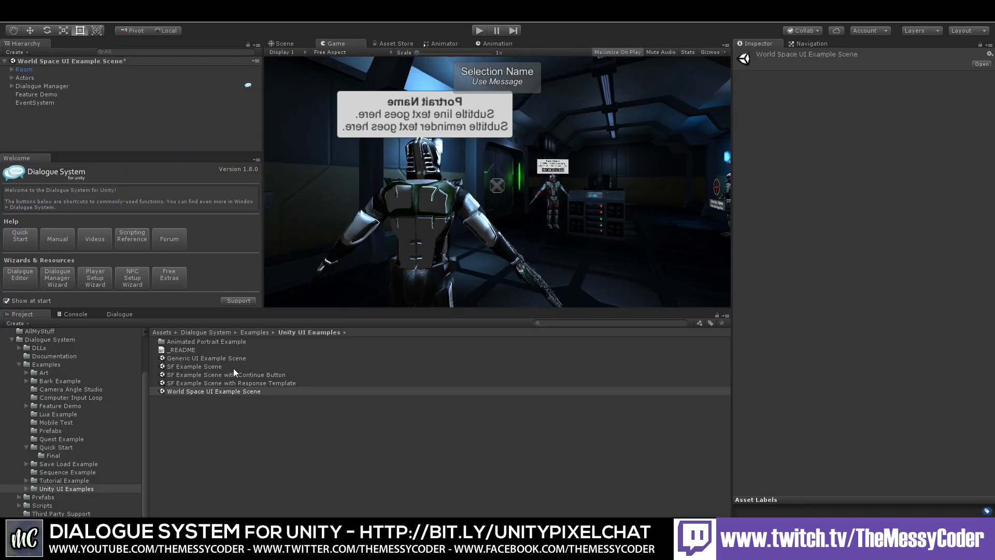
pyautogui.click(222, 383)
pyautogui.doubleClick(218, 382)
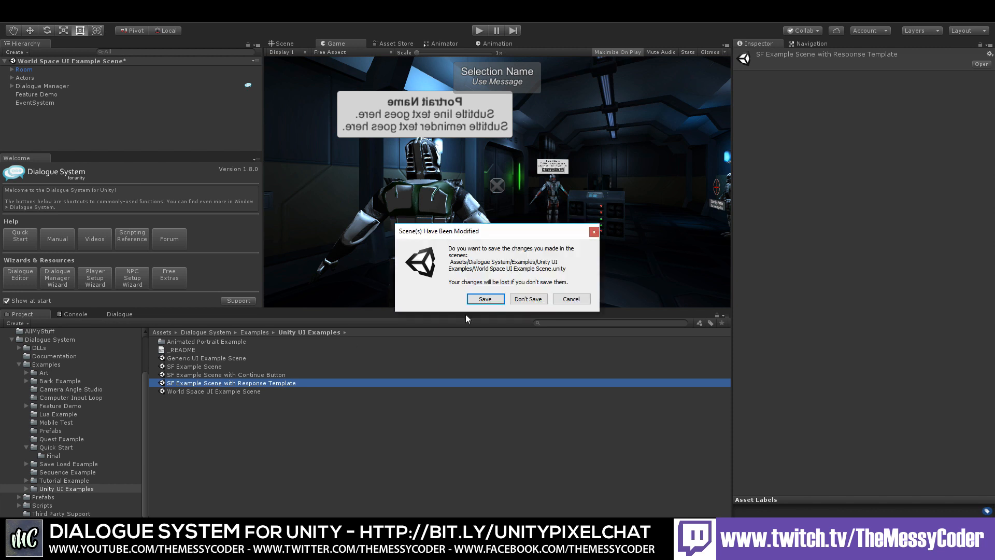
pyautogui.click(524, 299)
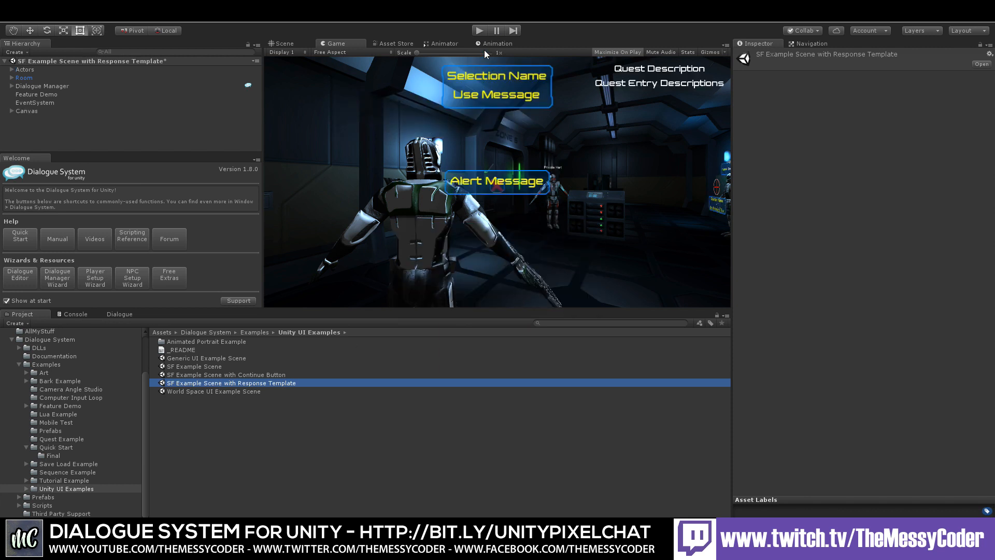
# Step: Start the scene in Play mode and walk the player up to Private Hart
pyautogui.click(481, 31)
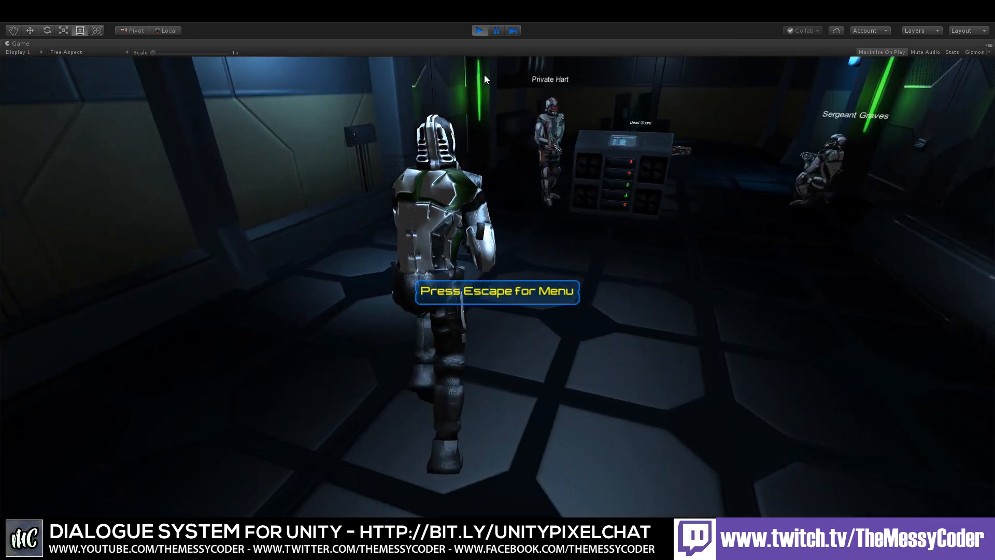
pyautogui.press('w')
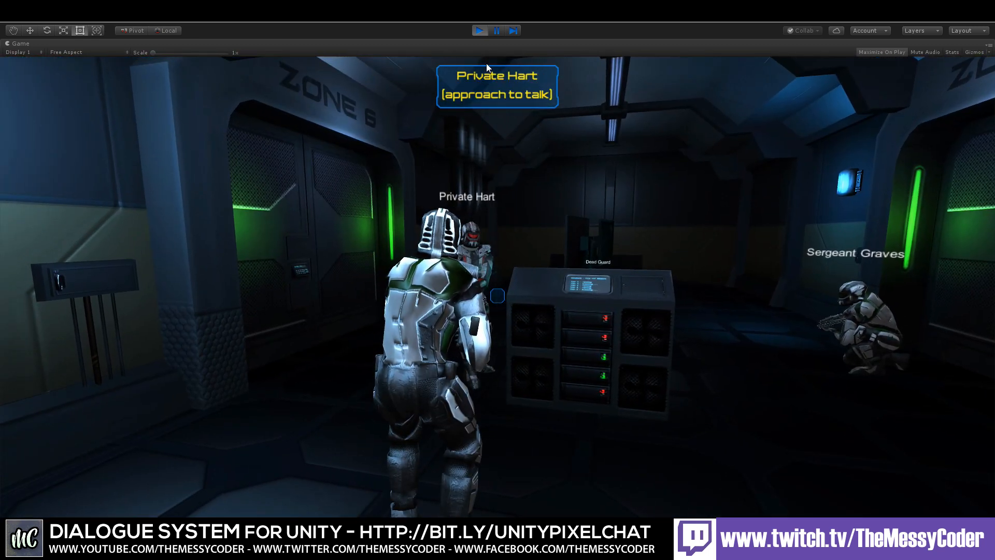
pyautogui.press('w')
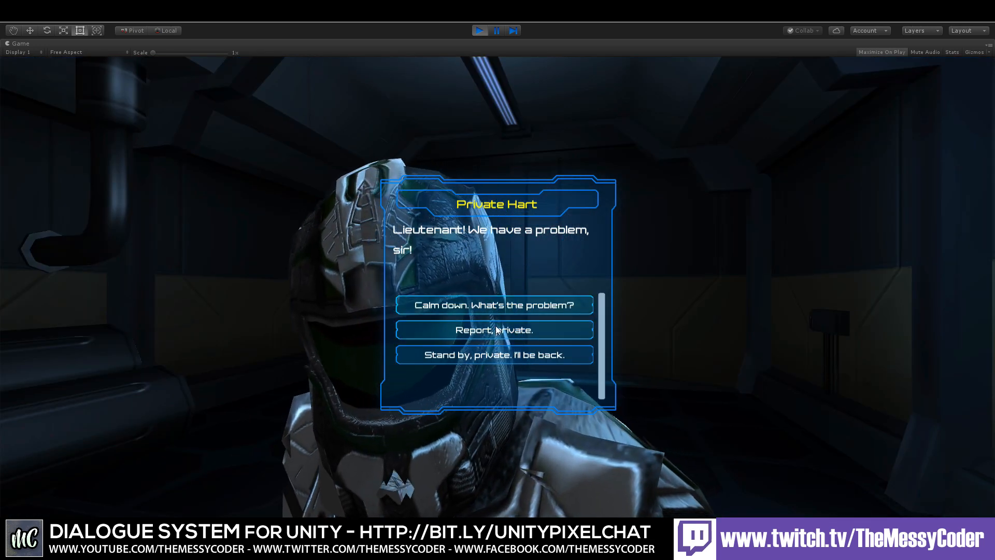
# Step: Step through Private Hart's conversation, choosing Report, private and Open the airlock. Take him out! as responses
pyautogui.click(496, 330)
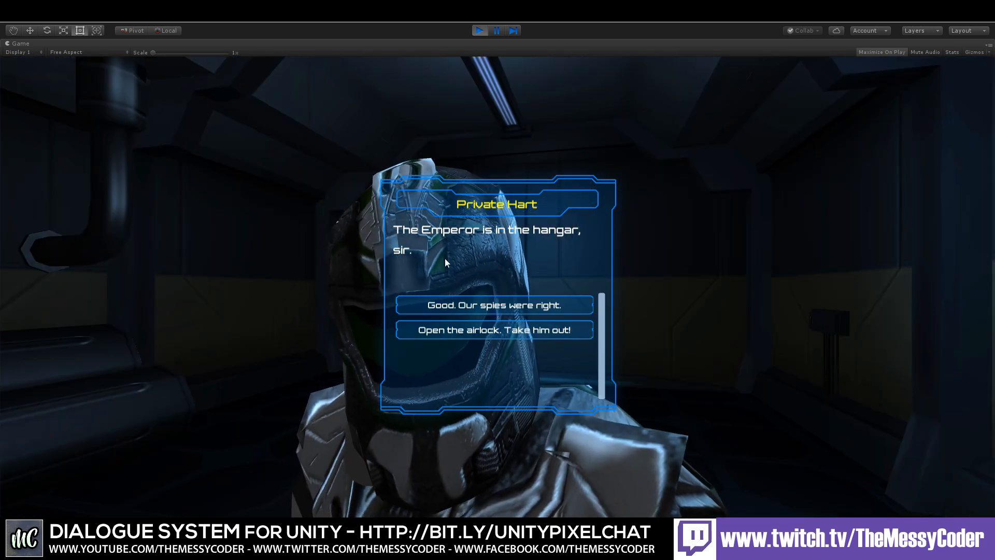
pyautogui.click(468, 330)
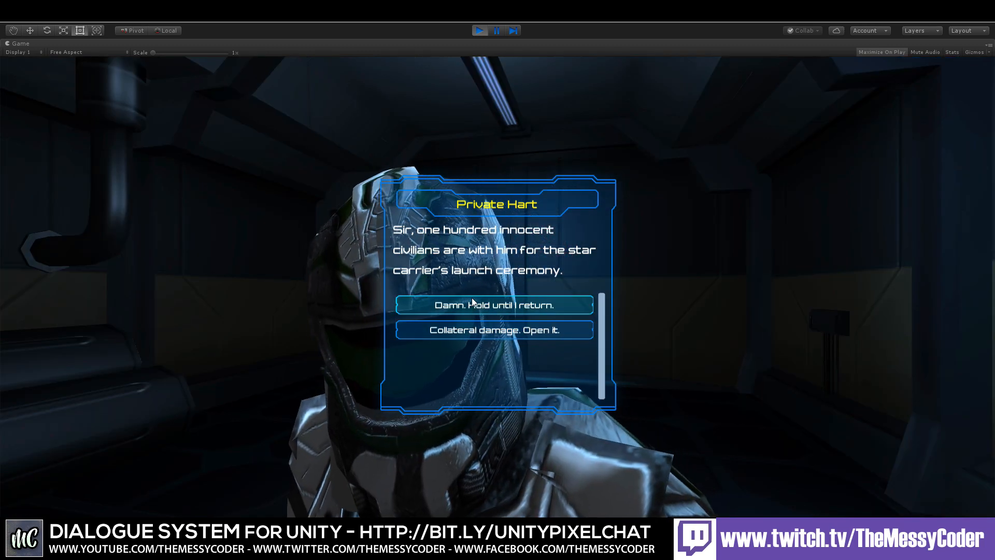
pyautogui.click(472, 302)
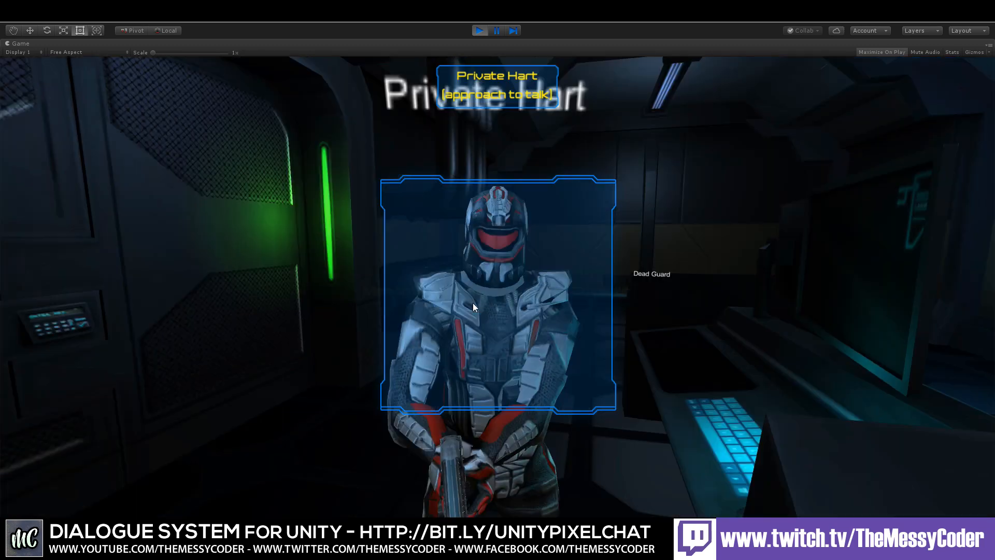
# Step: Walk to Sergeant Graves, interact with him and bring up the in-game menu
pyautogui.press('w')
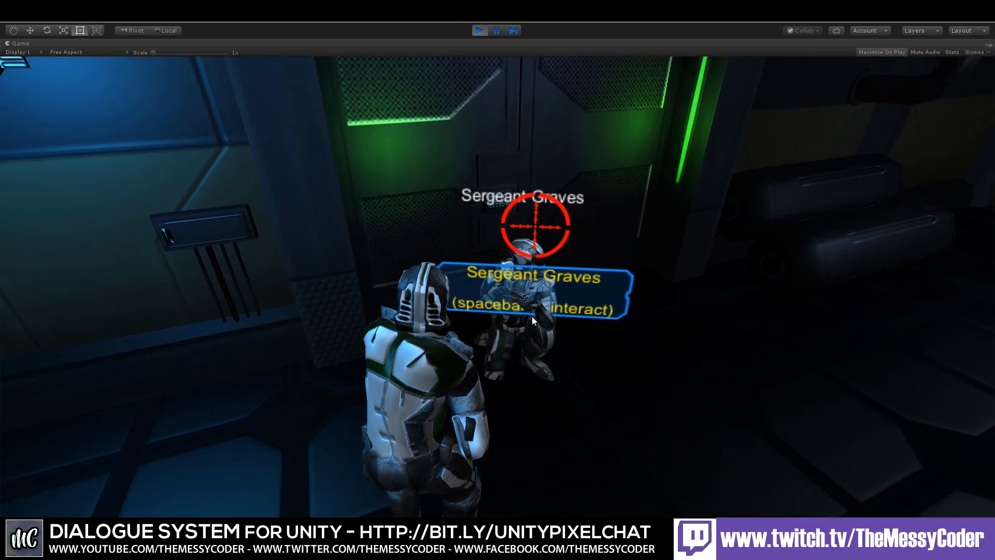
pyautogui.press('space')
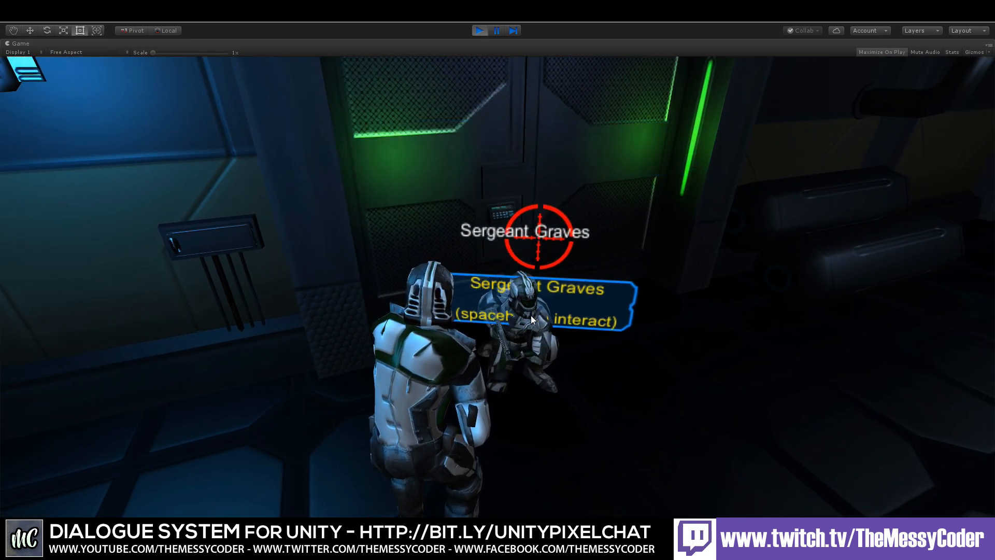
pyautogui.press('space')
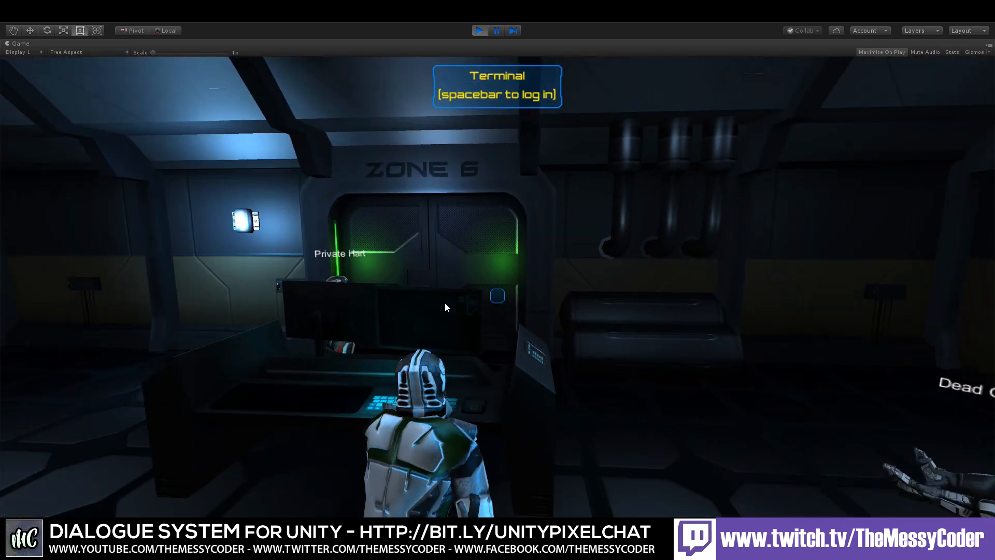
pyautogui.press('Escape')
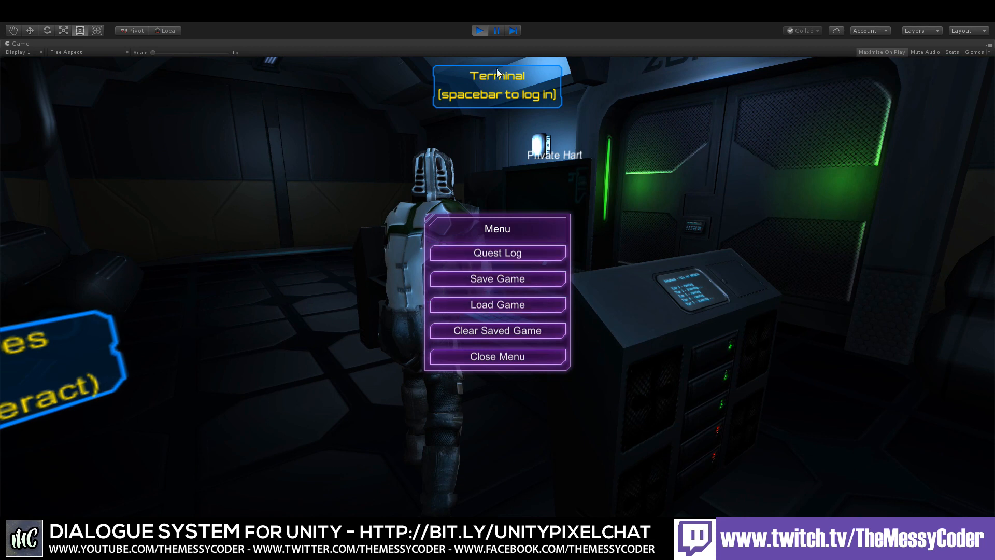
# Step: Stop the game and open the SF Example Scene with Continue Button without saving the current scene
pyautogui.click(479, 30)
pyautogui.doubleClick(246, 375)
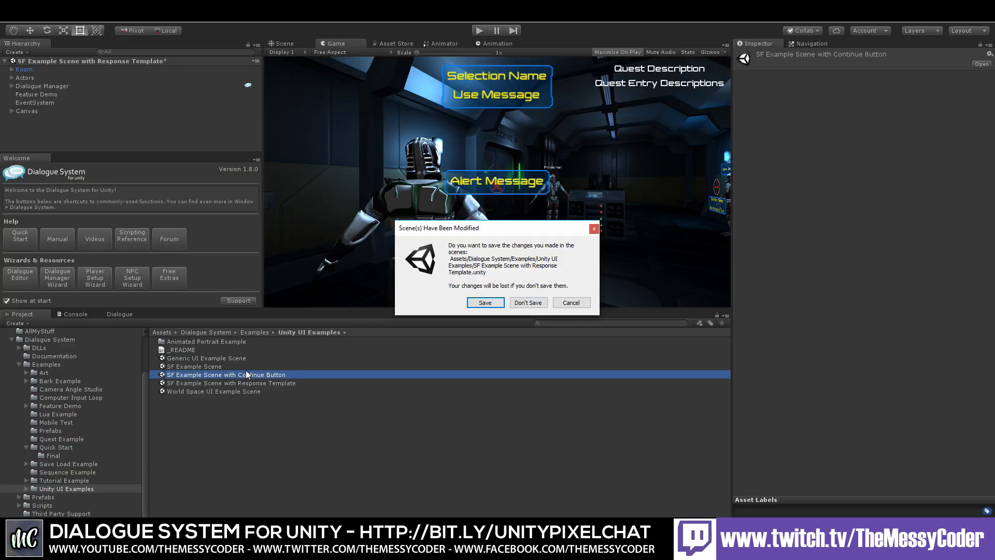
pyautogui.click(522, 303)
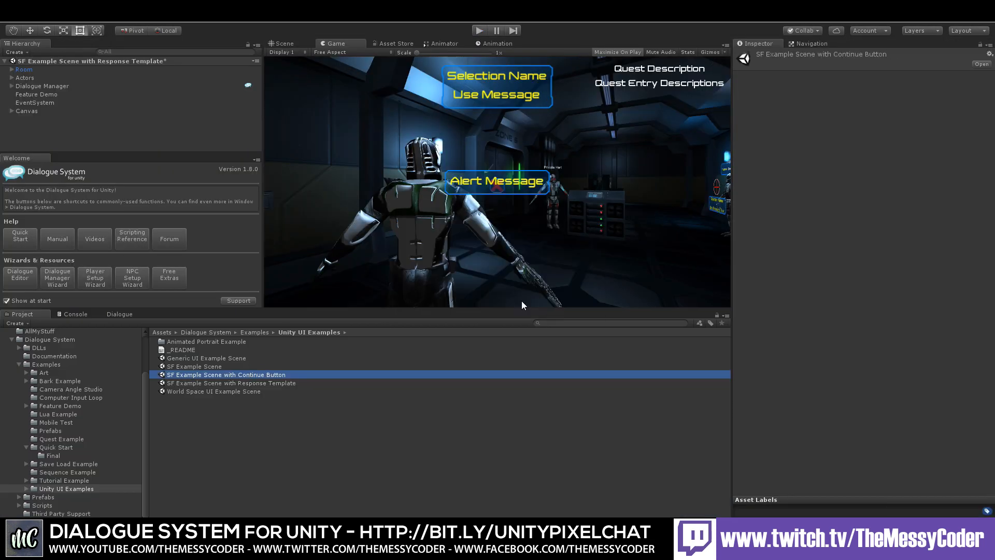
# Step: Play the scene, approach Private Hart and advance his conversation, choosing Report, private and Open the airlock. Take him out!
pyautogui.click(479, 30)
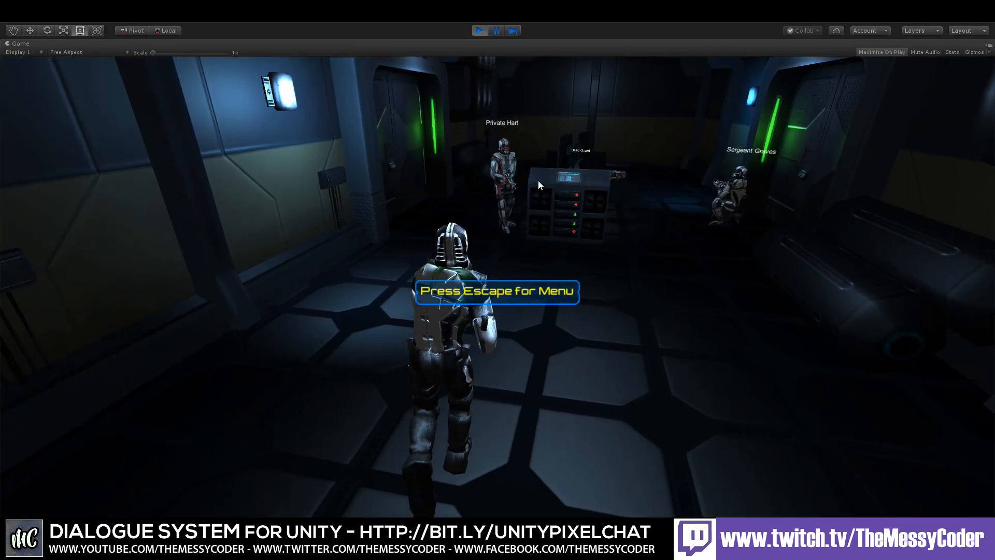
pyautogui.press('w')
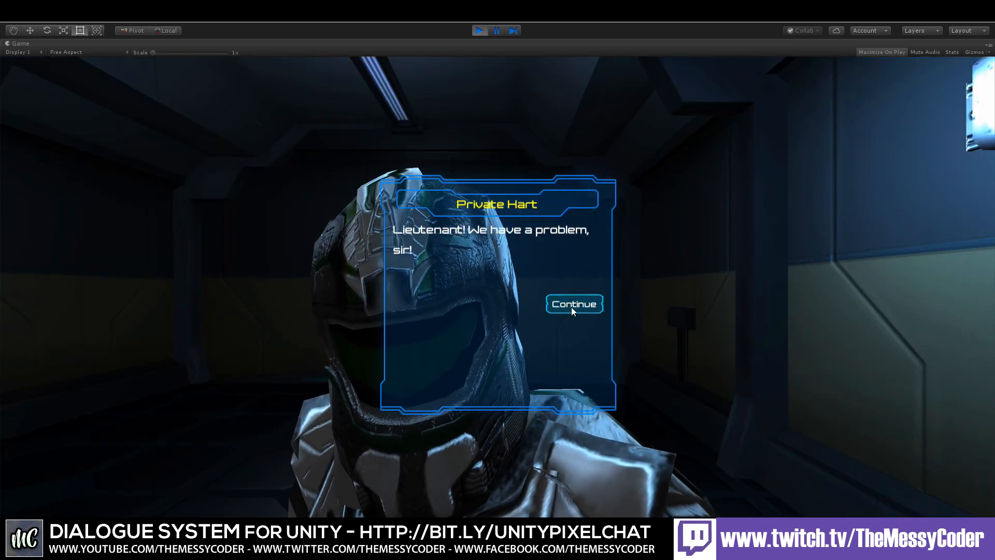
pyautogui.click(571, 305)
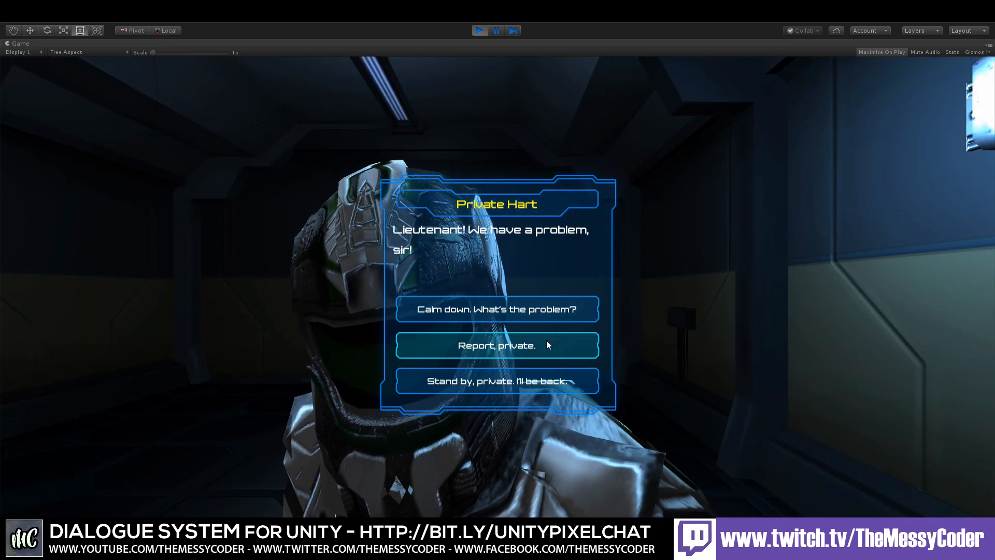
pyautogui.click(489, 345)
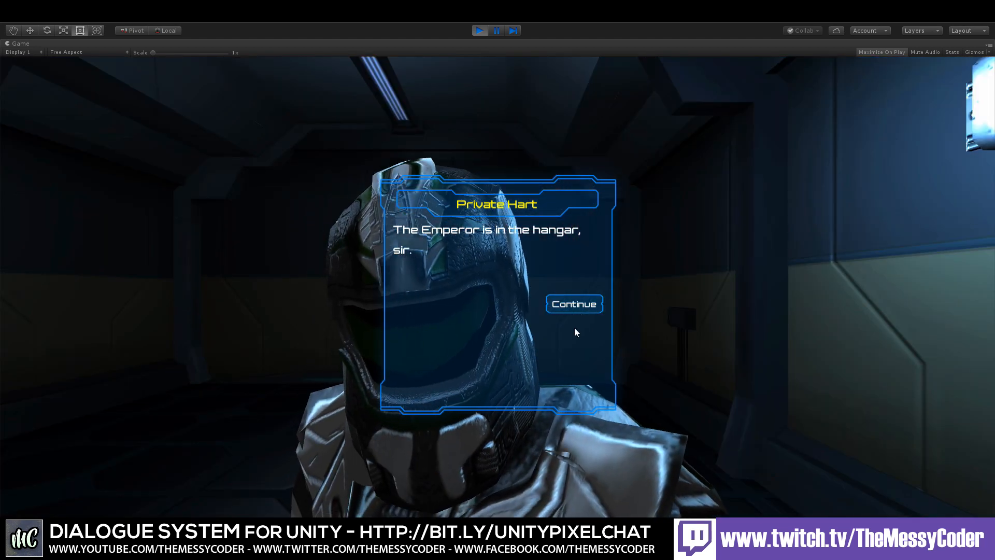
pyautogui.click(568, 305)
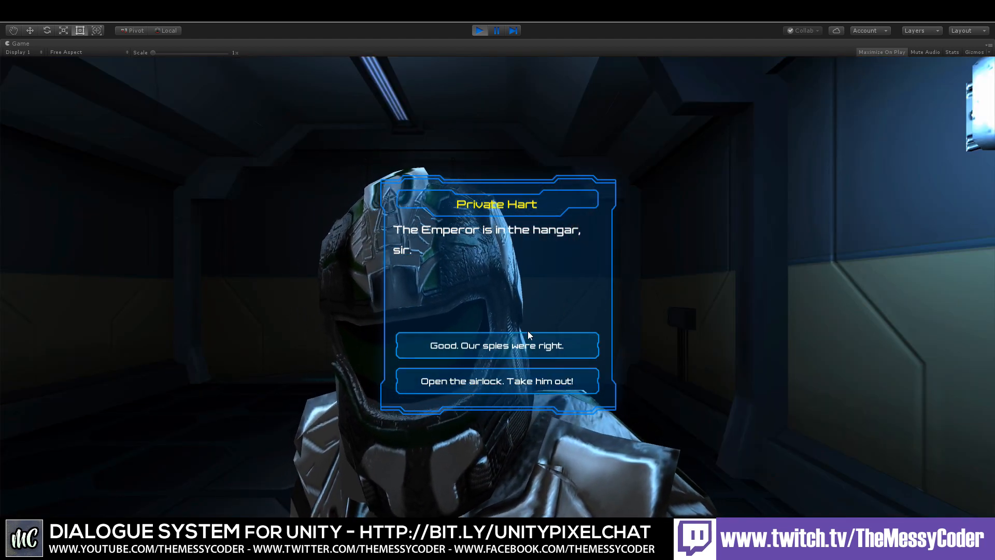
pyautogui.click(508, 379)
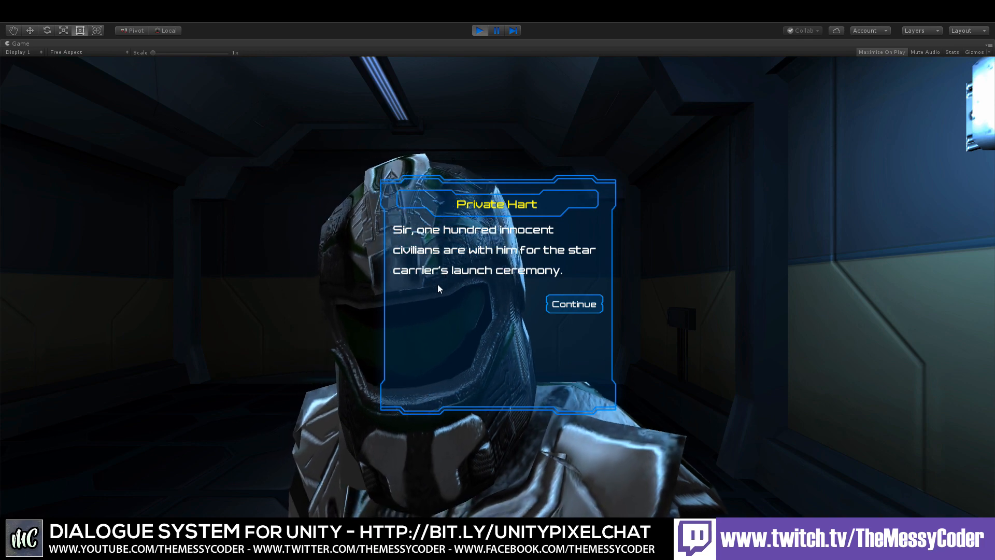
pyautogui.click(569, 305)
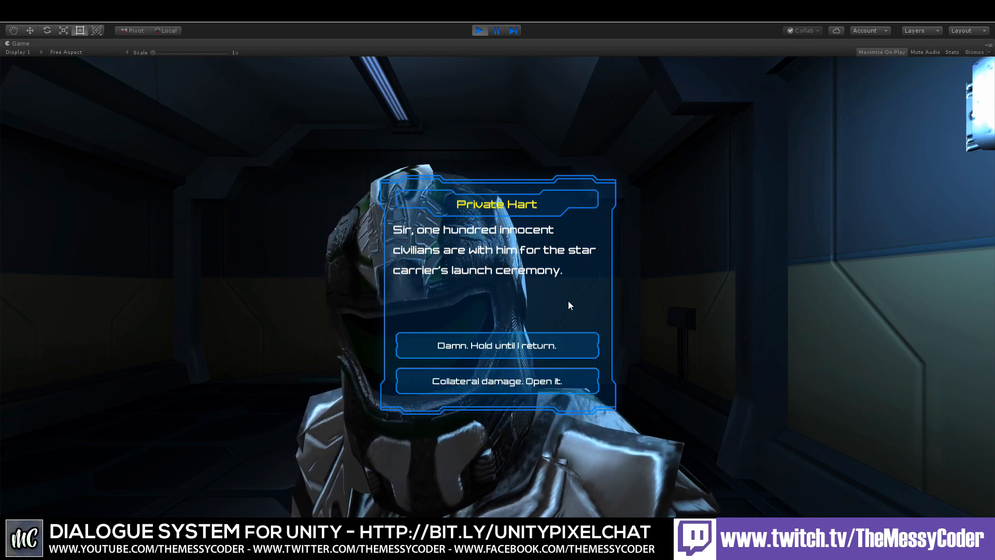
# Step: Answer Private Hart with "Damn. Hold until I return.", walk to Sergeant Graves and bring up the in-game menu
pyautogui.click(500, 344)
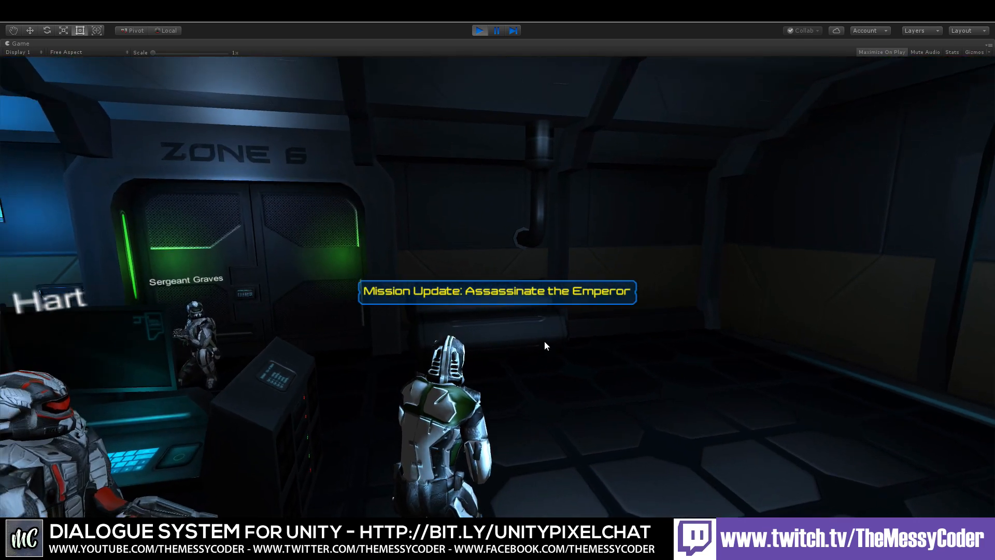
pyautogui.press('w')
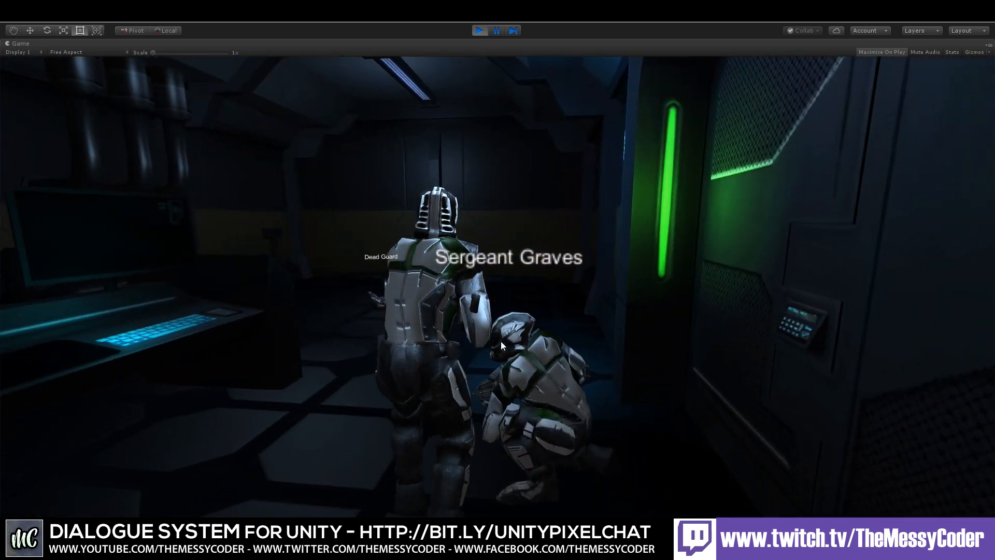
pyautogui.press('w')
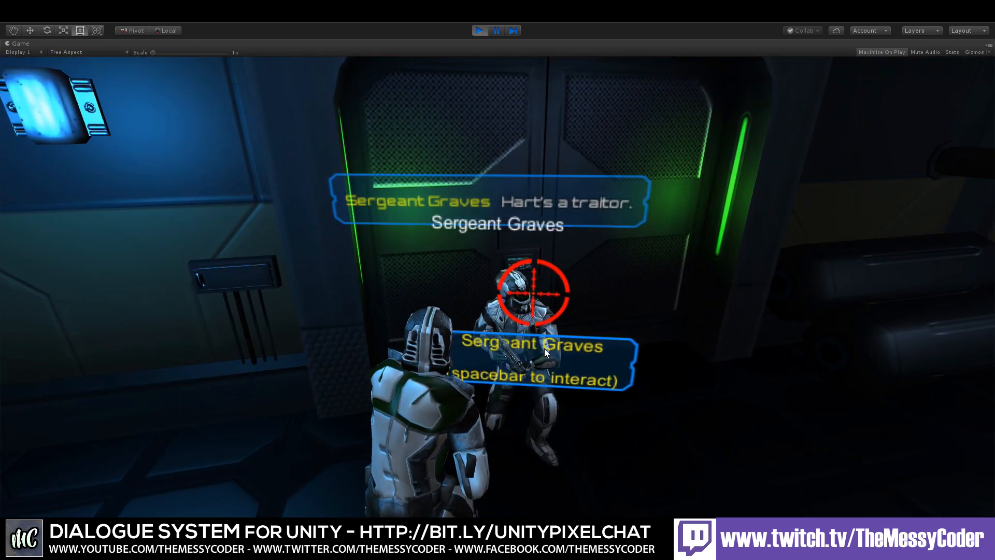
pyautogui.press('Escape')
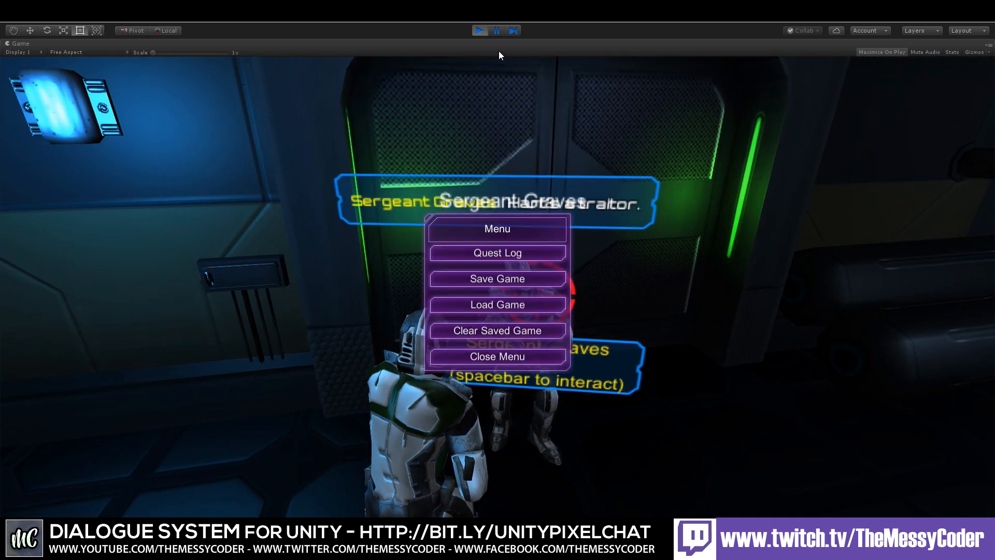
# Step: Stop the game and open the SF Example Scene without saving the current scene
pyautogui.click(474, 29)
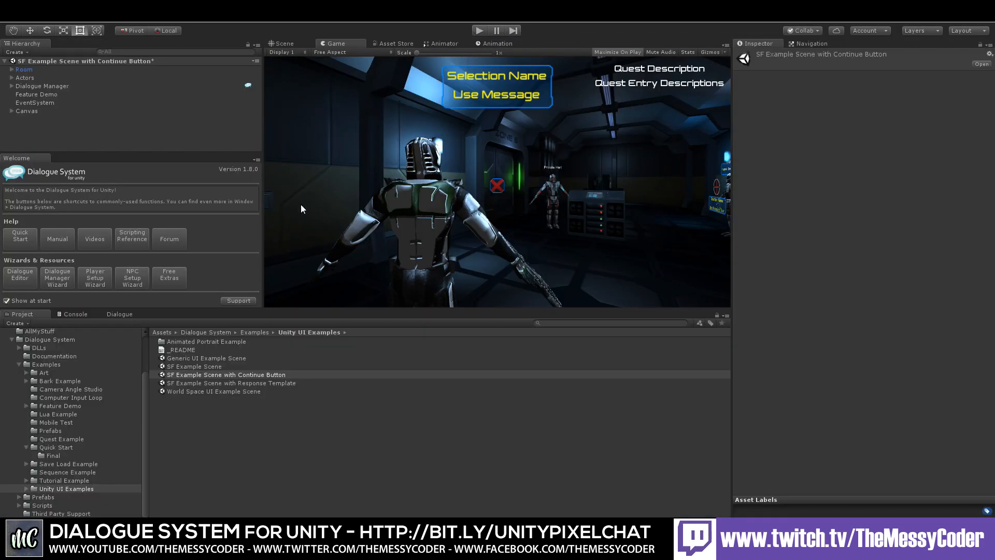
pyautogui.doubleClick(204, 367)
pyautogui.click(526, 303)
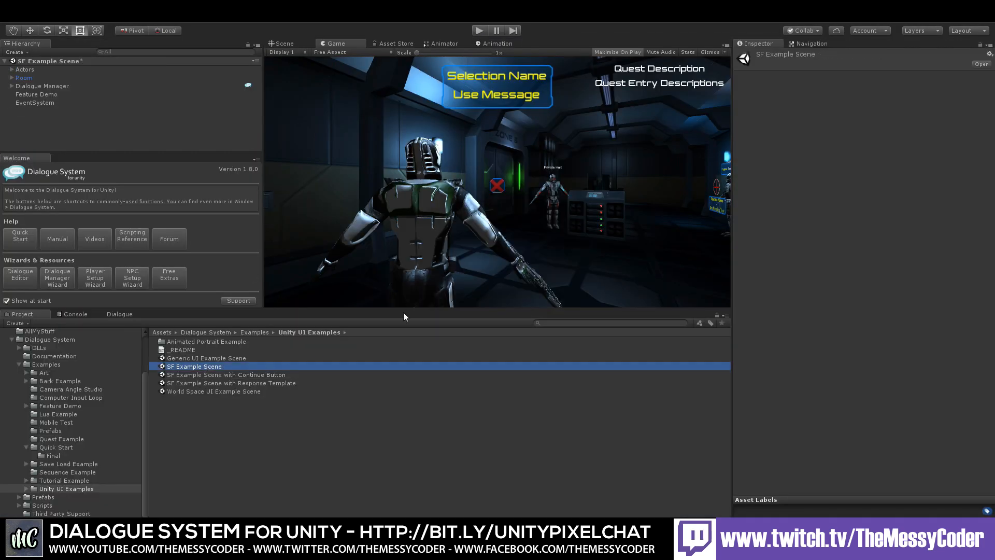
# Step: Play the SF Example Scene, talk to Private Hart choosing "Open the airlock. Take him out!", and stop the game
pyautogui.click(477, 30)
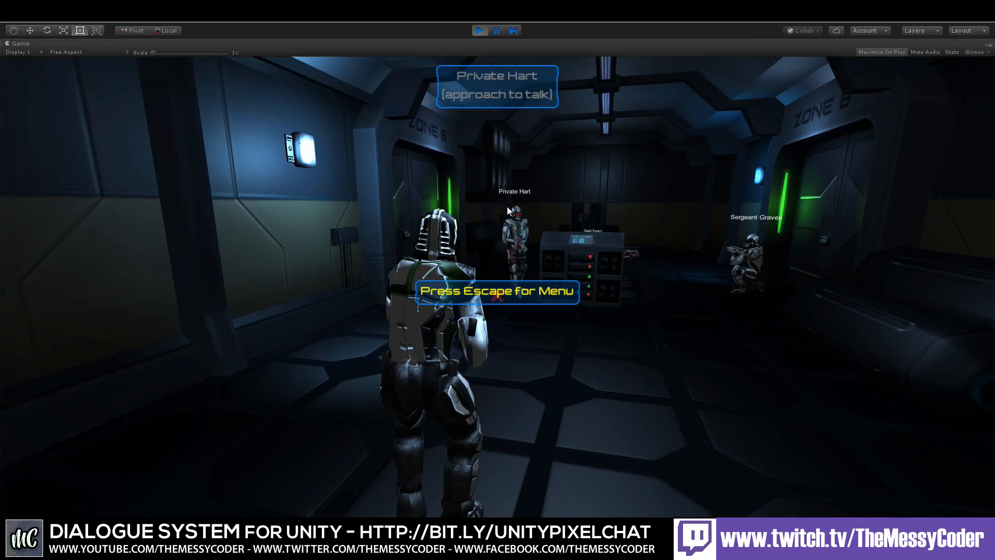
pyautogui.press('w')
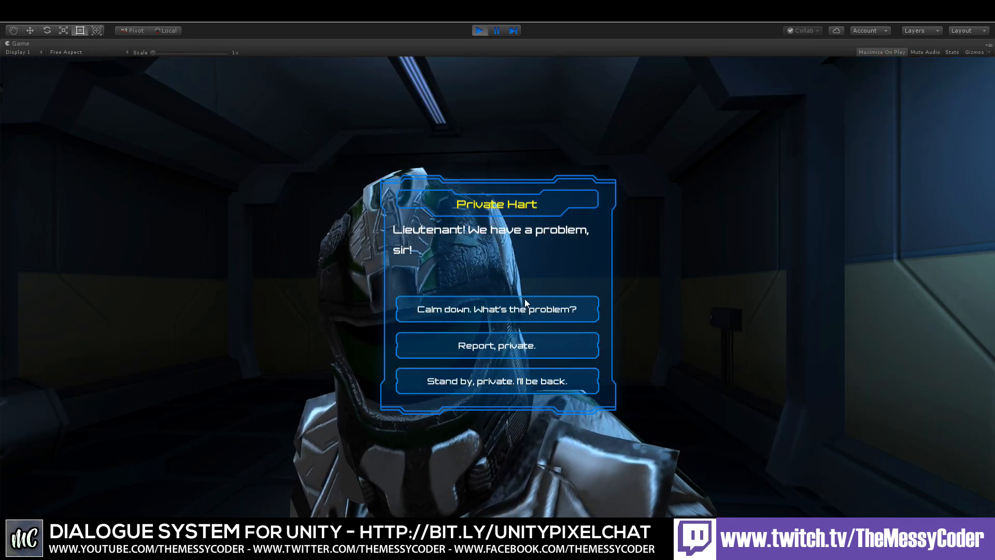
pyautogui.click(510, 347)
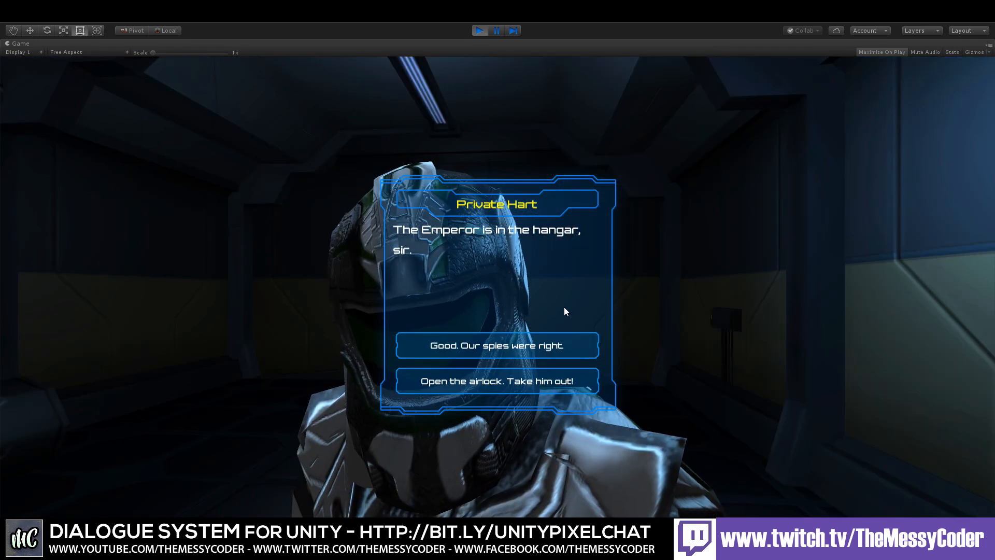
pyautogui.click(506, 383)
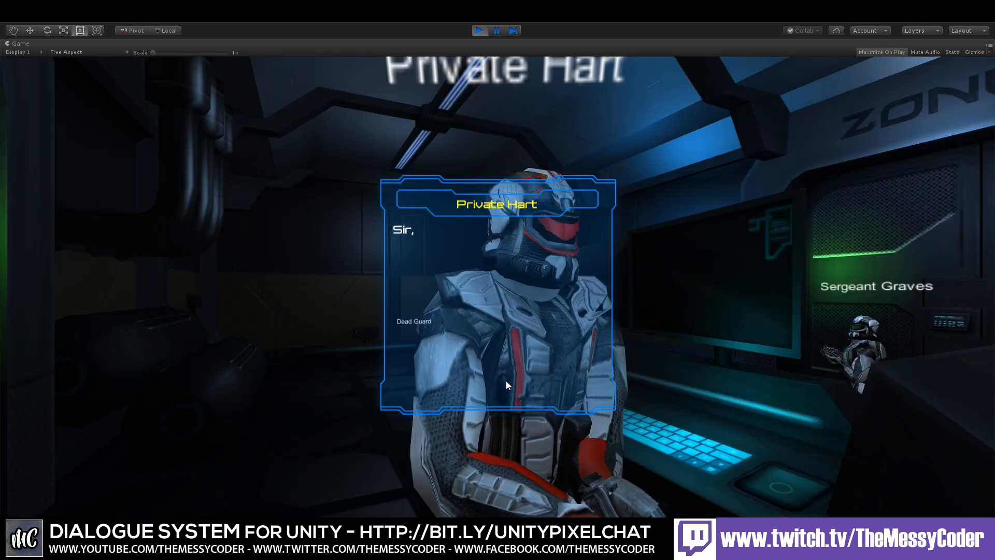
pyautogui.click(479, 30)
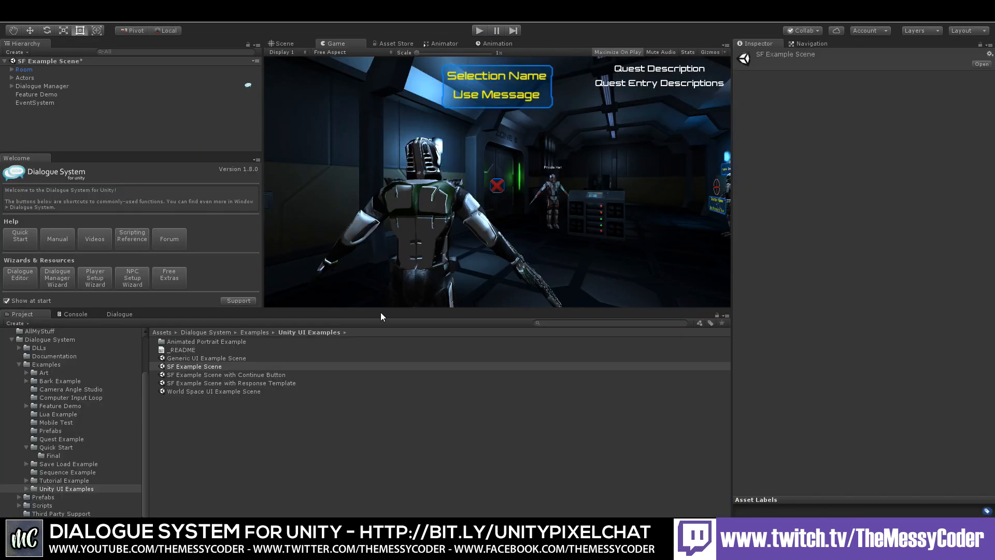
# Step: Browse the example folders and open the Sequence Example scene without saving the current scene
pyautogui.click(58, 477)
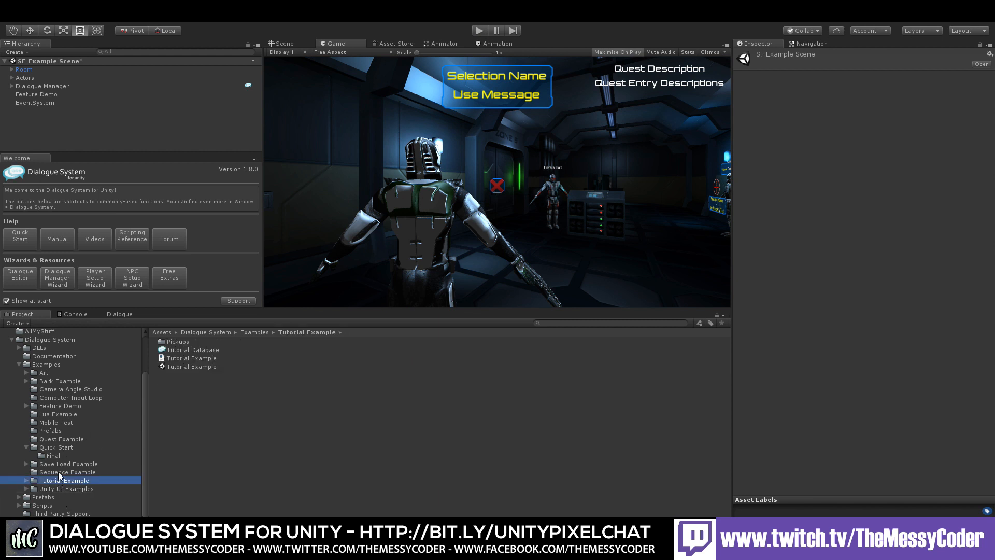
pyautogui.click(58, 464)
pyautogui.click(57, 472)
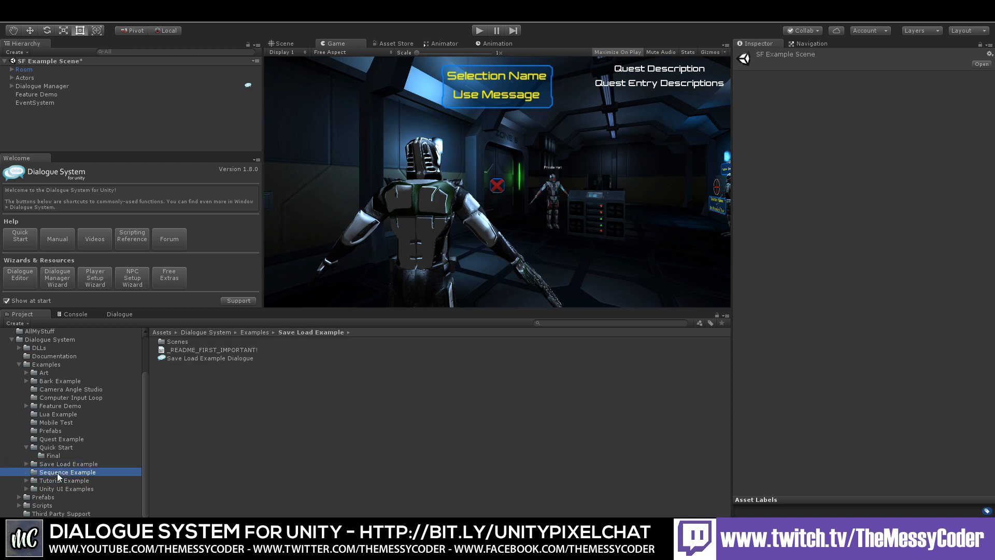
pyautogui.doubleClick(189, 349)
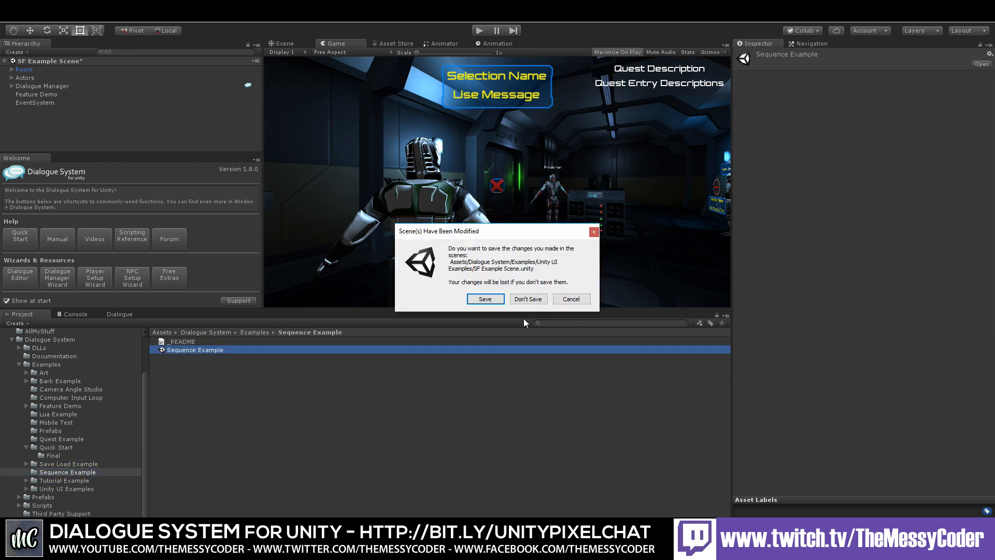
pyautogui.click(529, 299)
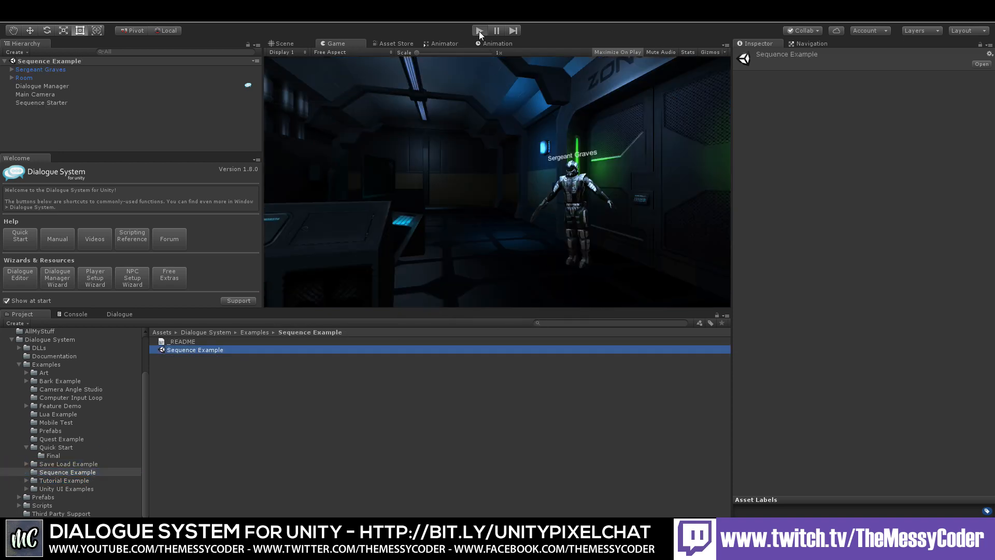
# Step: Run and stop the Sequence Example scene, then open the Quest Example scene from its folder
pyautogui.click(480, 30)
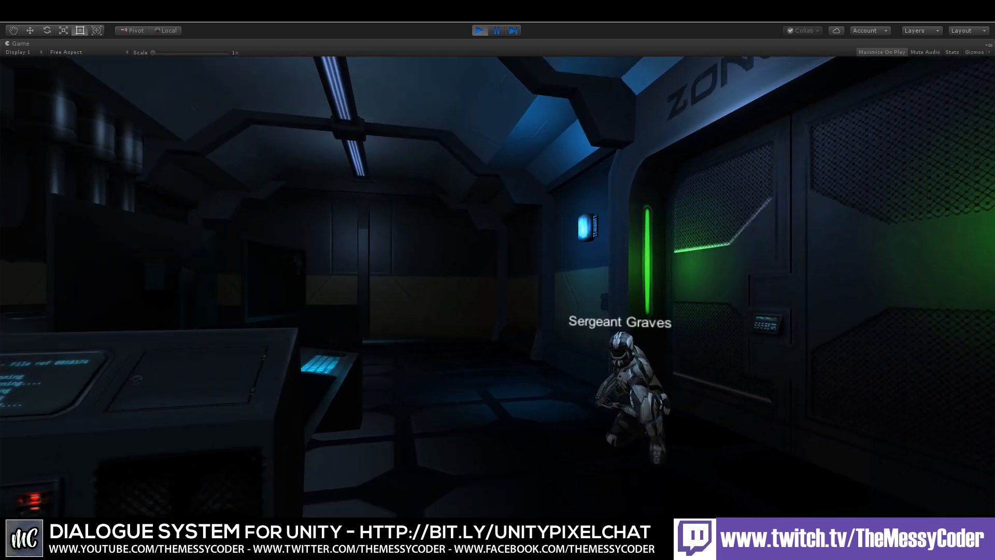
pyautogui.click(480, 30)
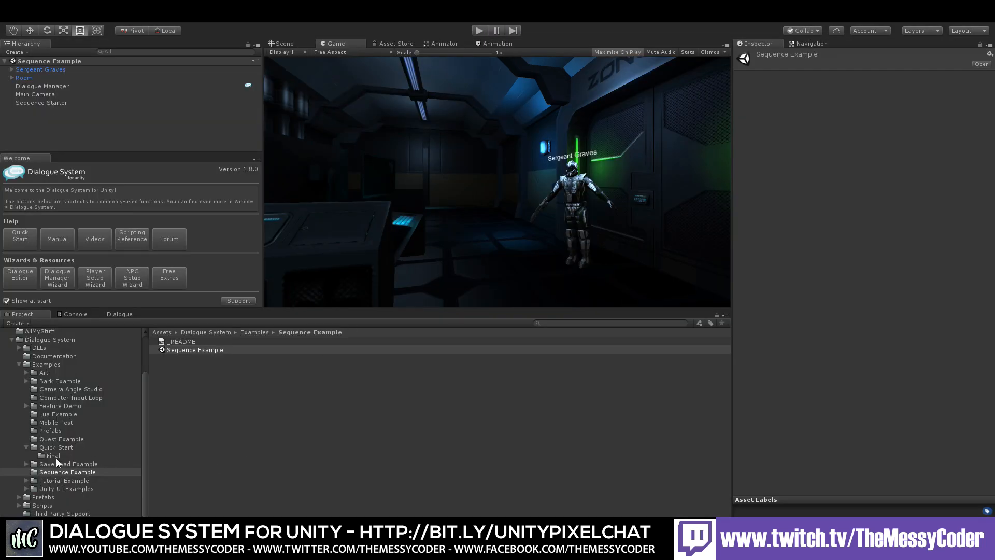
pyautogui.click(53, 439)
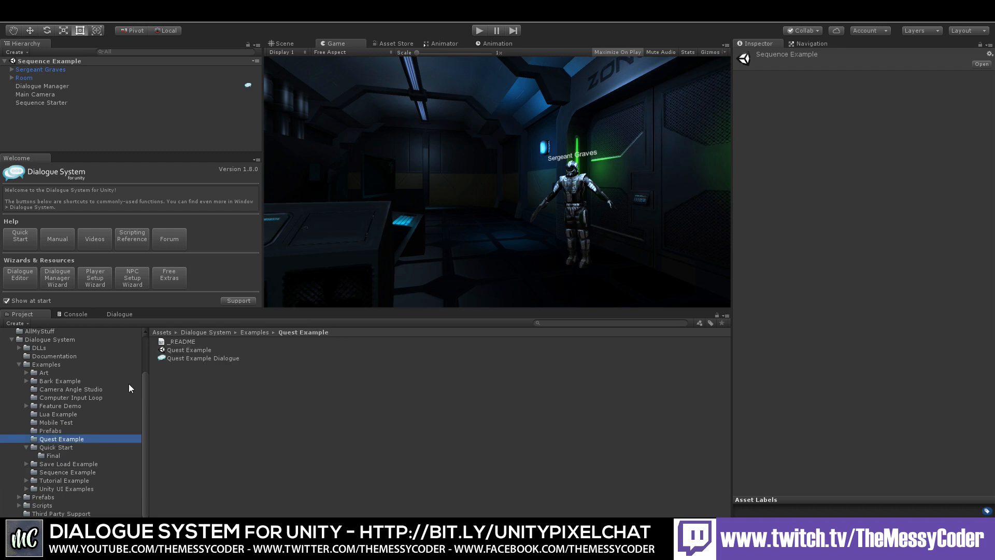
pyautogui.doubleClick(189, 351)
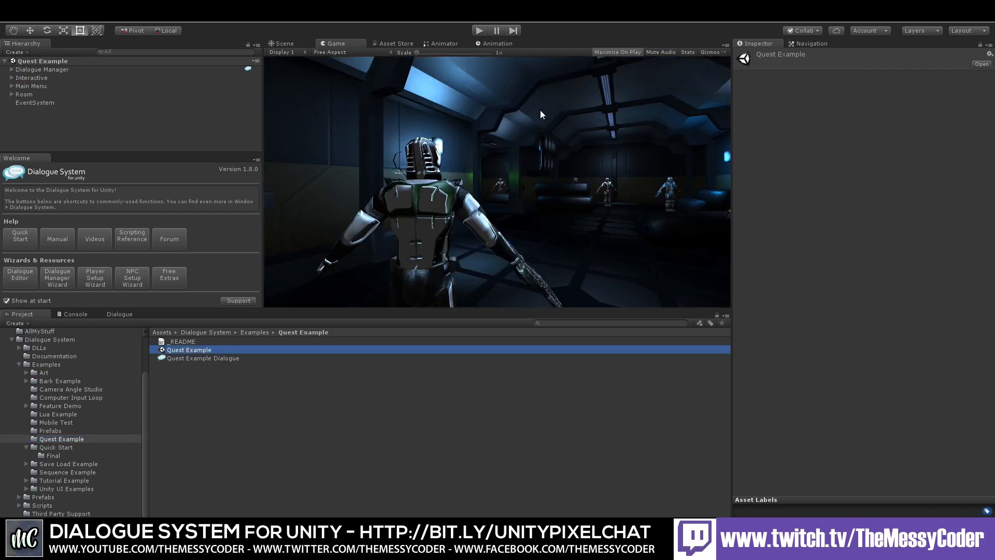
# Step: Play the Quest Example scene, talk to General Starr and accept his codes with "Yes, sir!"
pyautogui.click(485, 30)
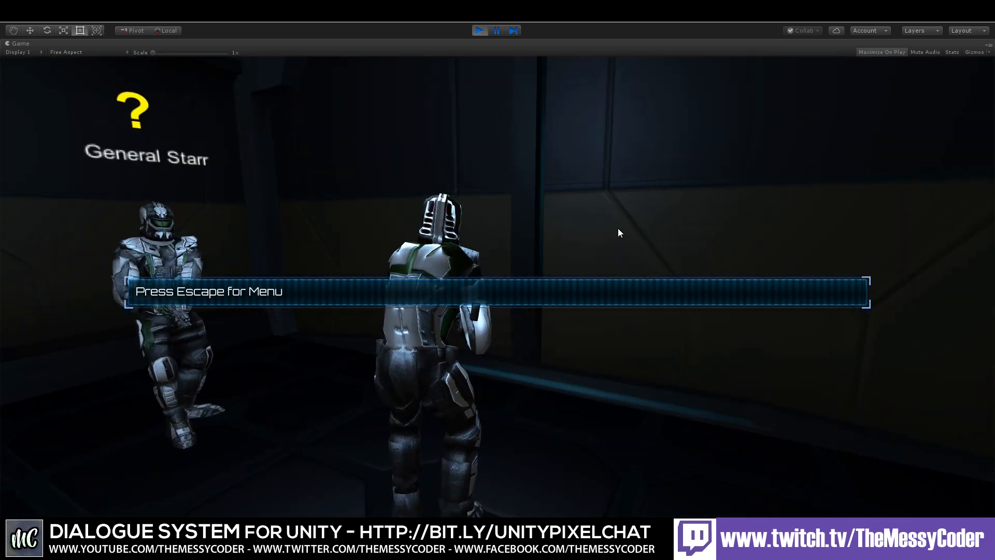
pyautogui.press('w')
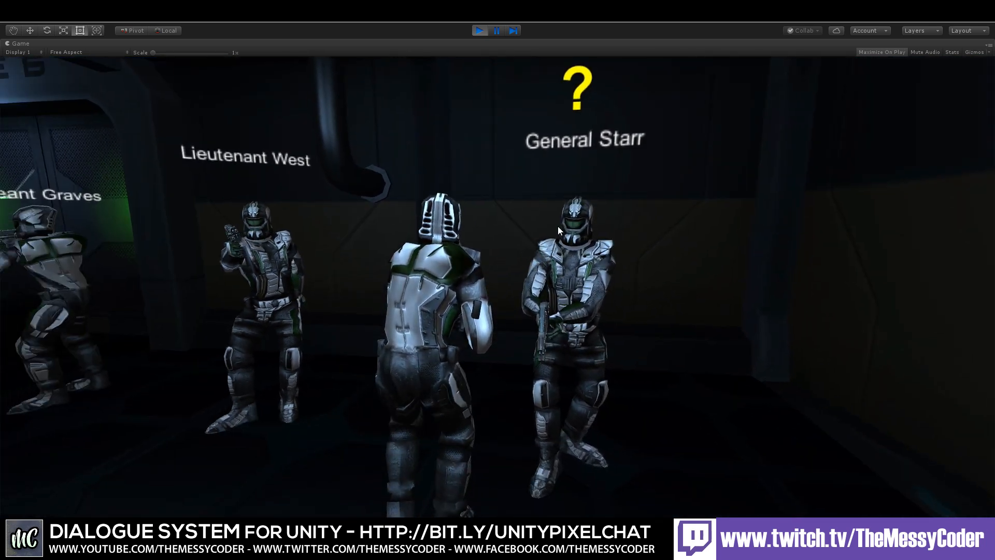
pyautogui.press('space')
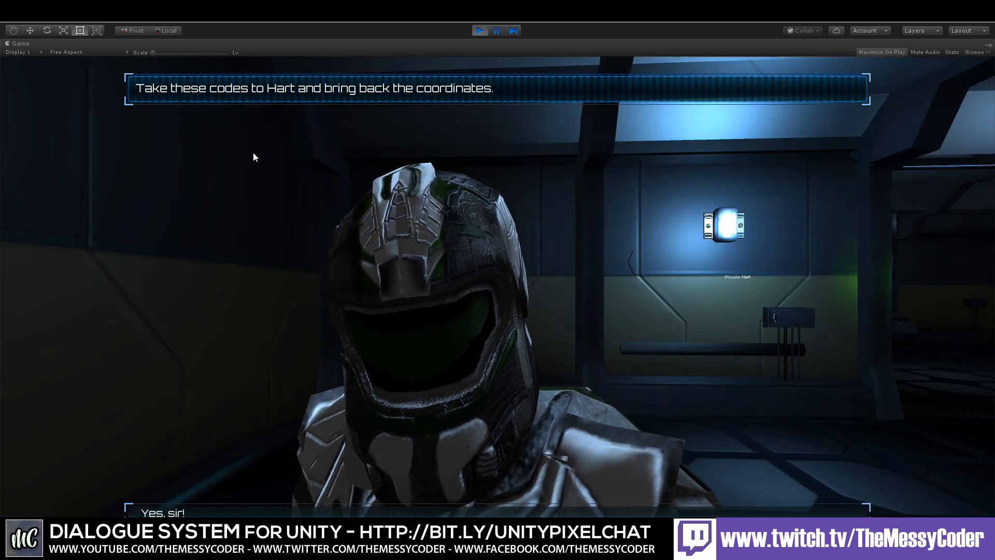
pyautogui.click(350, 510)
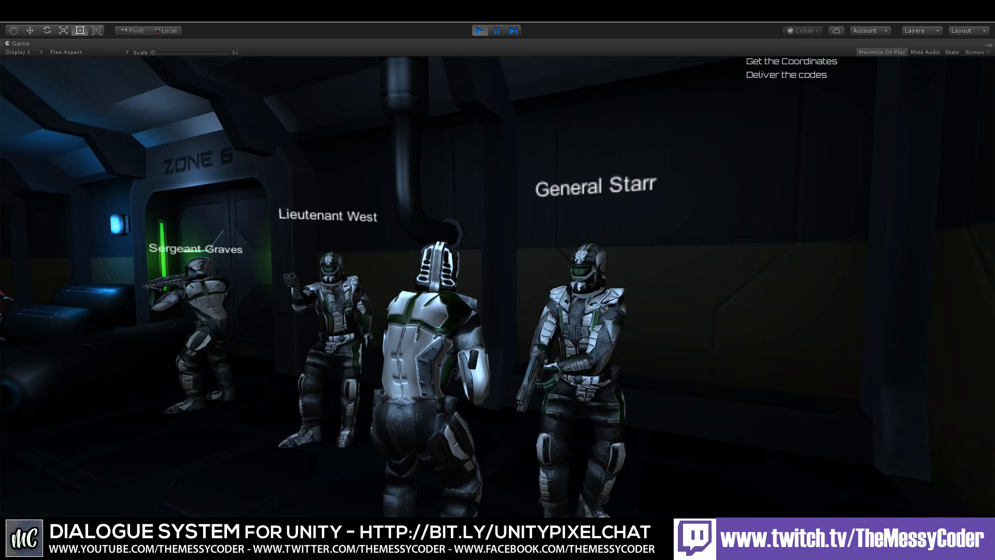
# Step: Walk to Lieutenant West, talk to him and accept his orders with "Yes, sir!"
pyautogui.press('w')
pyautogui.press('space')
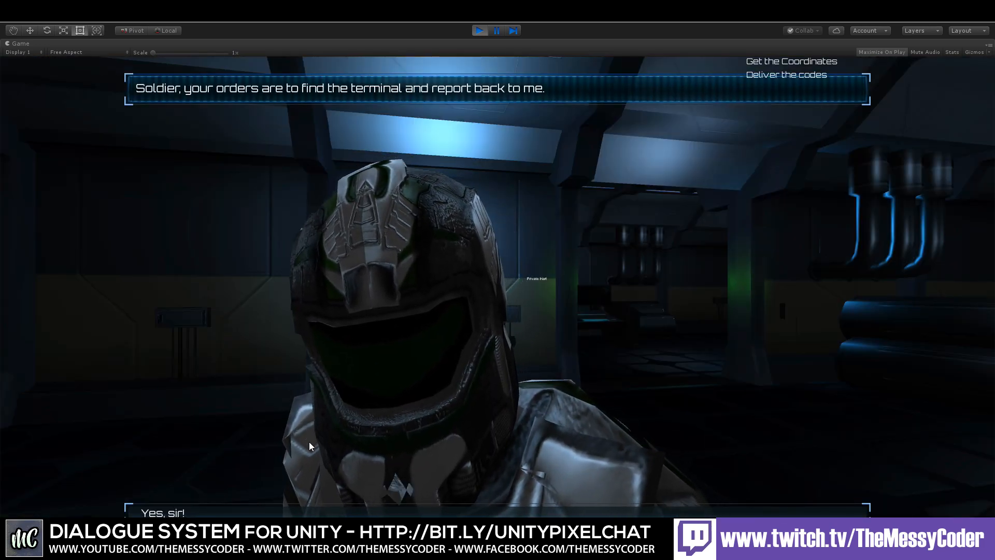
pyautogui.click(289, 510)
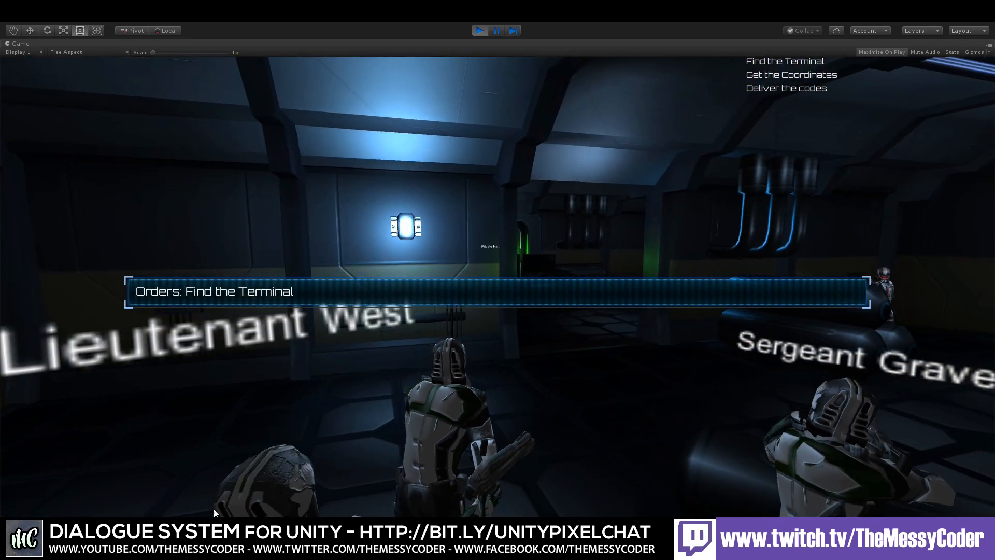
# Step: Head toward the terminal area and shoot an enemy on the way
pyautogui.press('w')
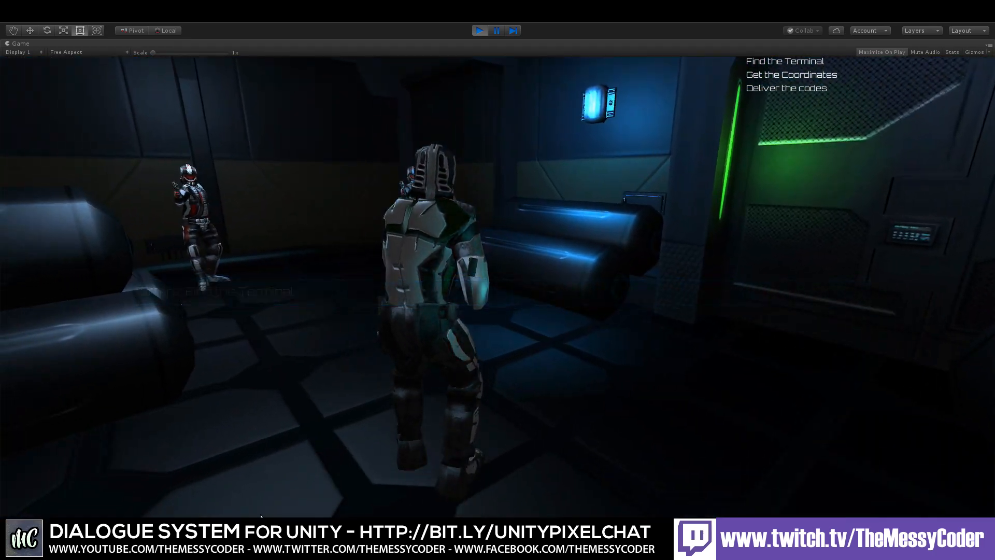
pyautogui.press('w')
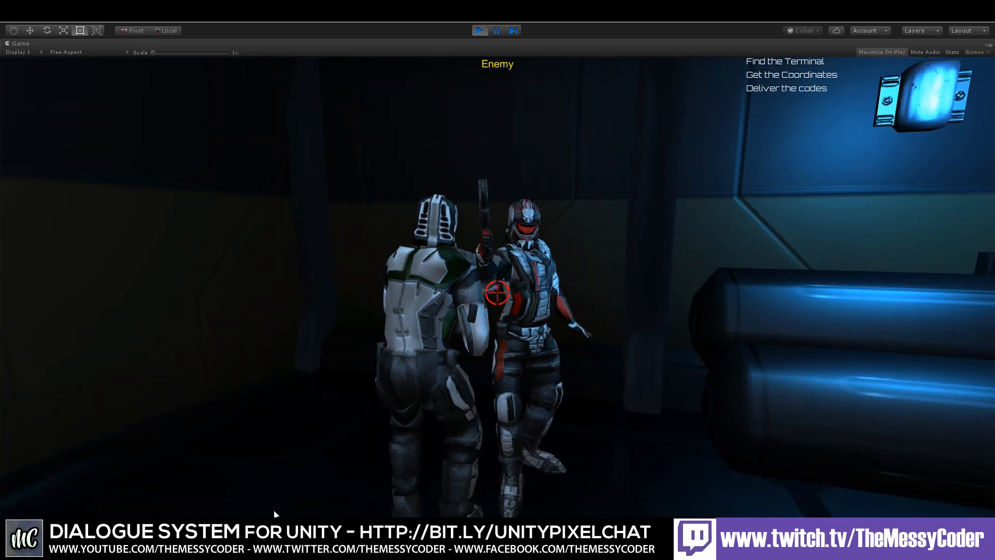
pyautogui.click(275, 514)
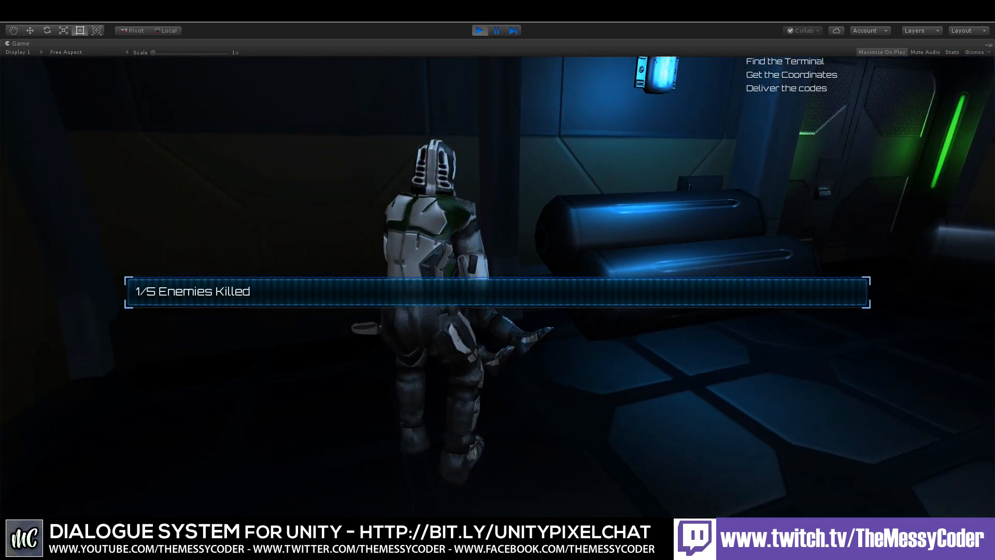
pyautogui.press('w')
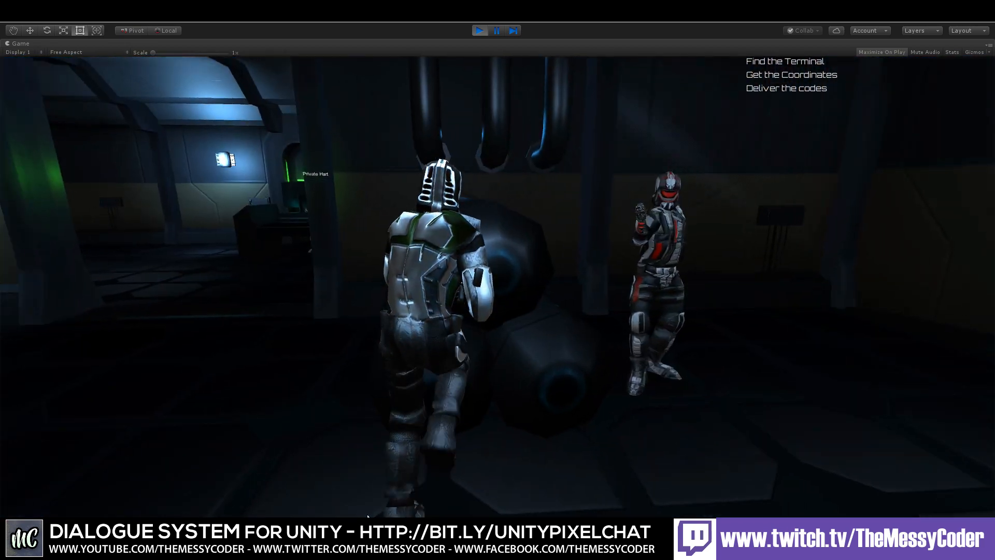
# Step: Reach the terminal, talk to Private Hart and reply "Thanks, I'll deliver them to the general."
pyautogui.press('w')
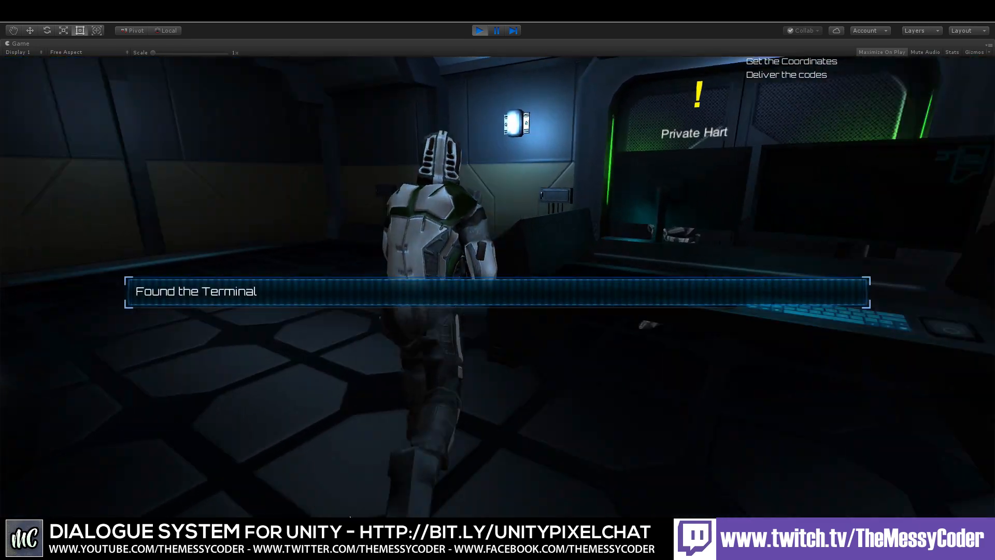
pyautogui.press('w')
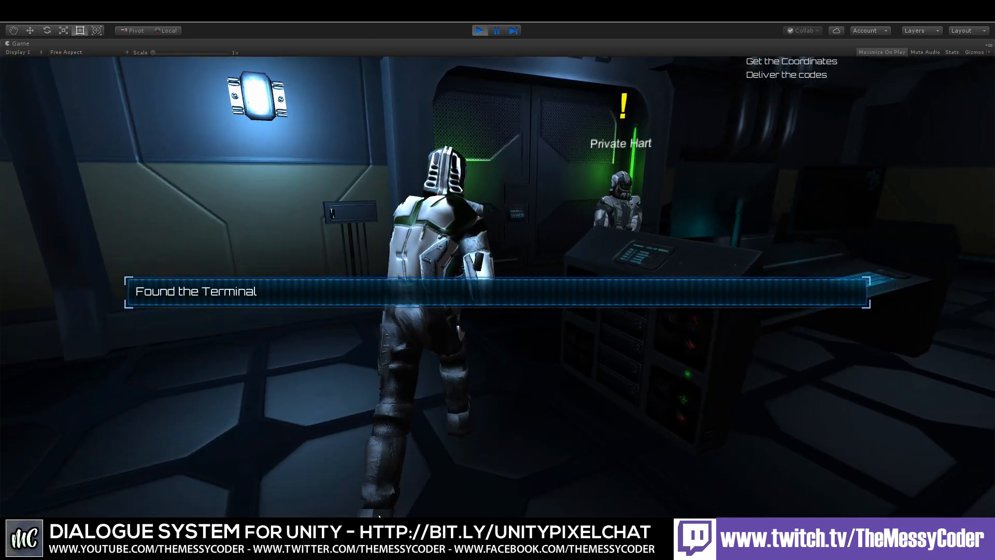
pyautogui.press('w')
pyautogui.press('space')
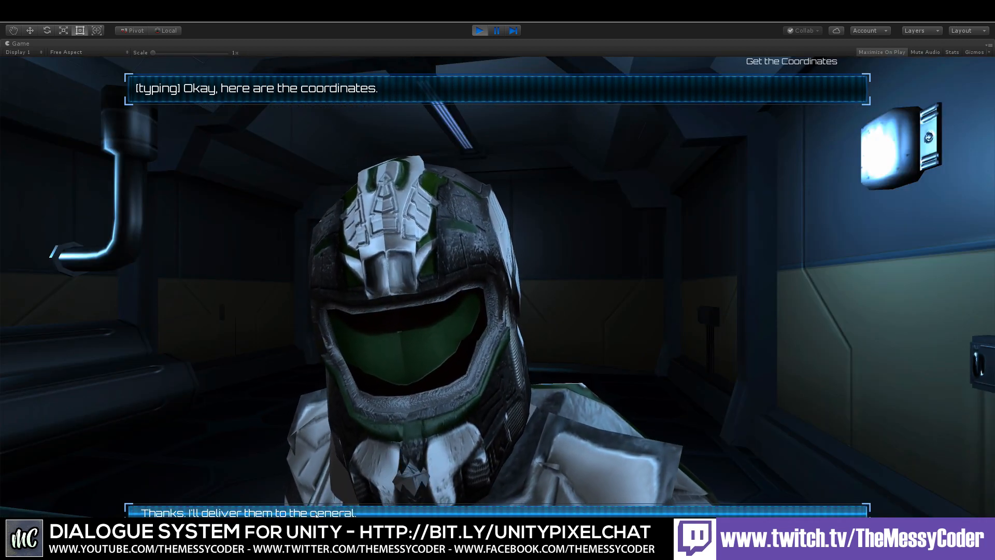
pyautogui.click(338, 512)
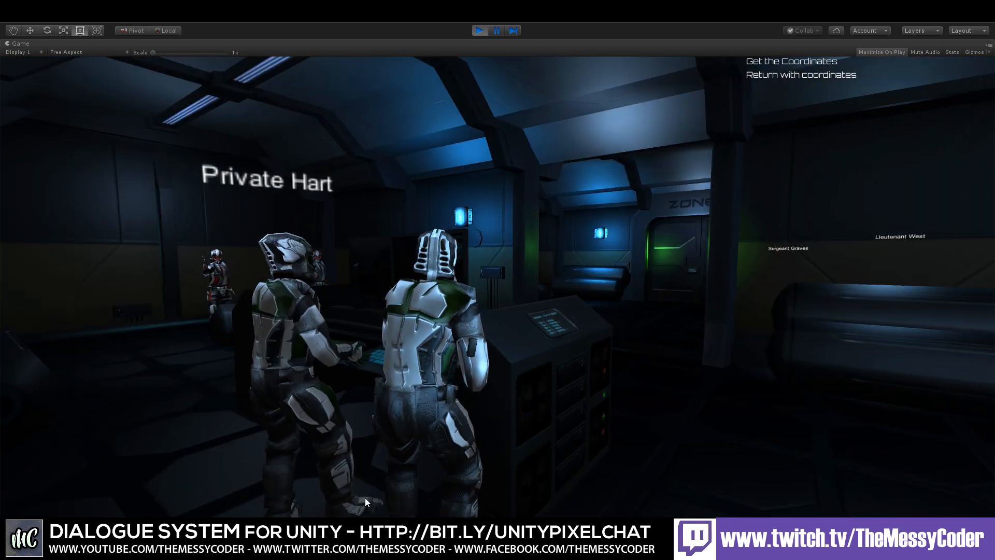
# Step: Turn toward the corridor, walk on and shoot another enemy
pyautogui.press('d')
pyautogui.press('w')
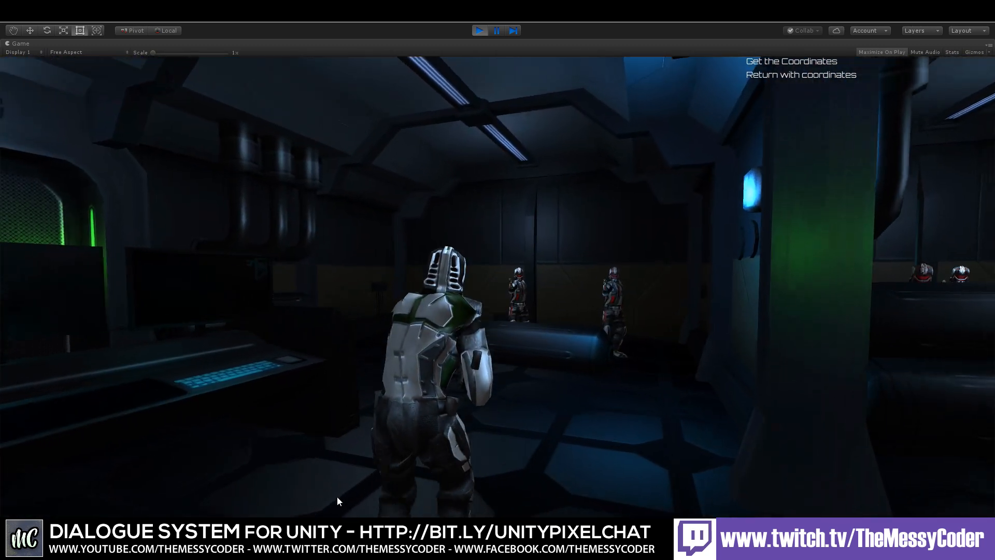
pyautogui.click(338, 497)
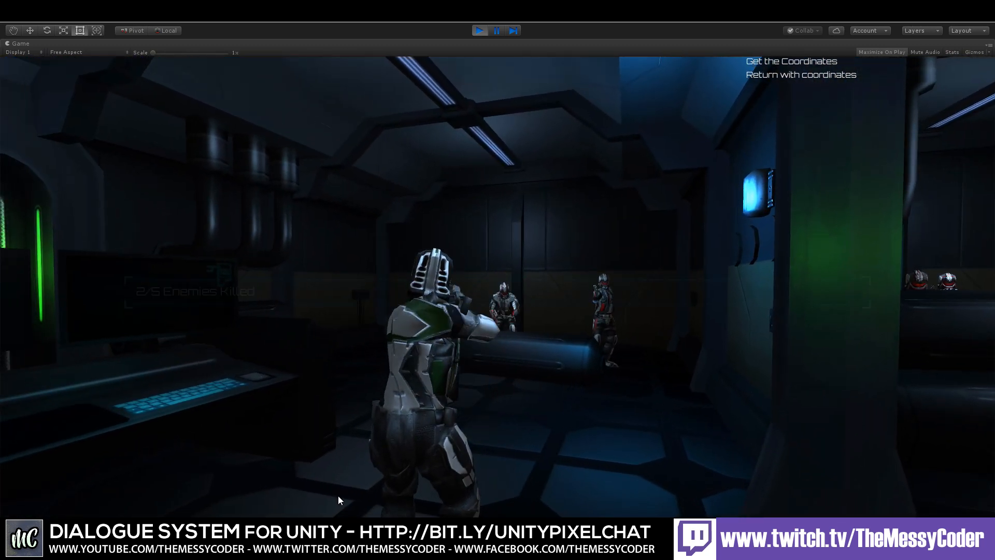
# Step: Shoot one more enemy, then deliver the coordinates to General Starr, replying "Happy to do my part, sir!"
pyautogui.click(346, 495)
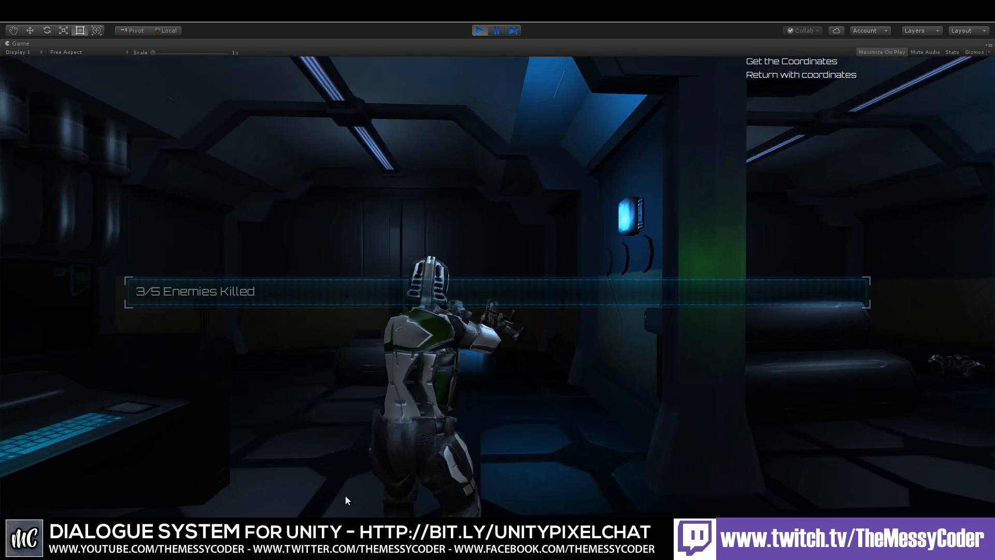
pyautogui.press('w')
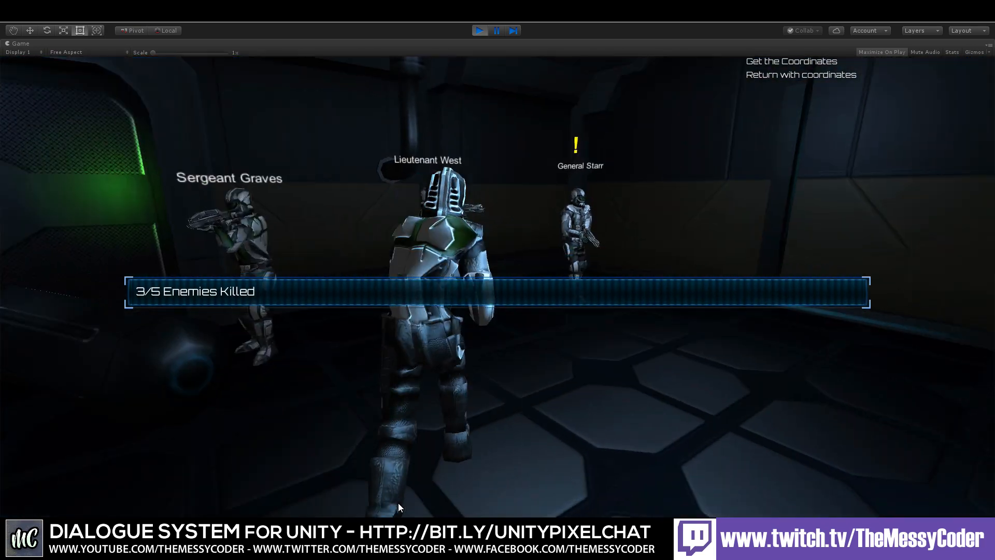
pyautogui.press('space')
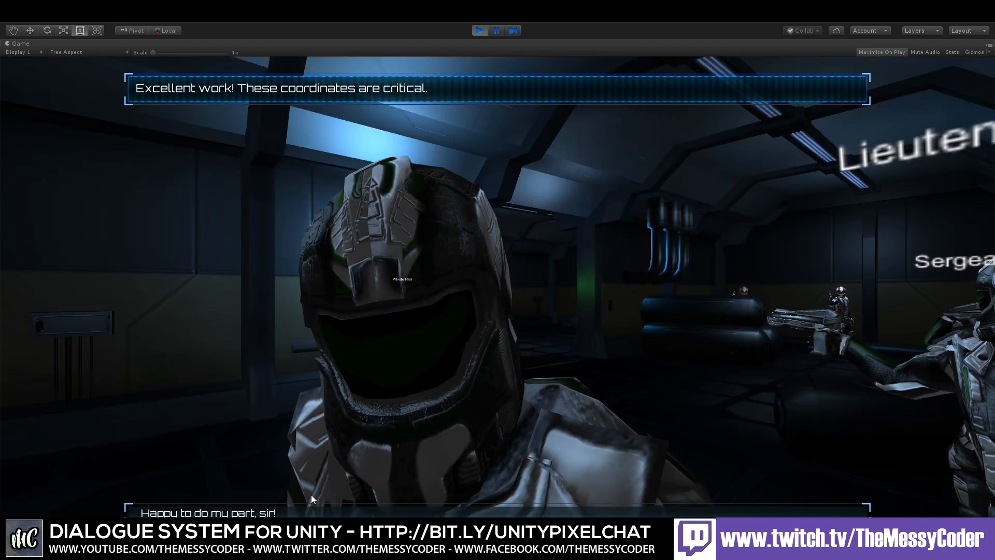
pyautogui.click(309, 513)
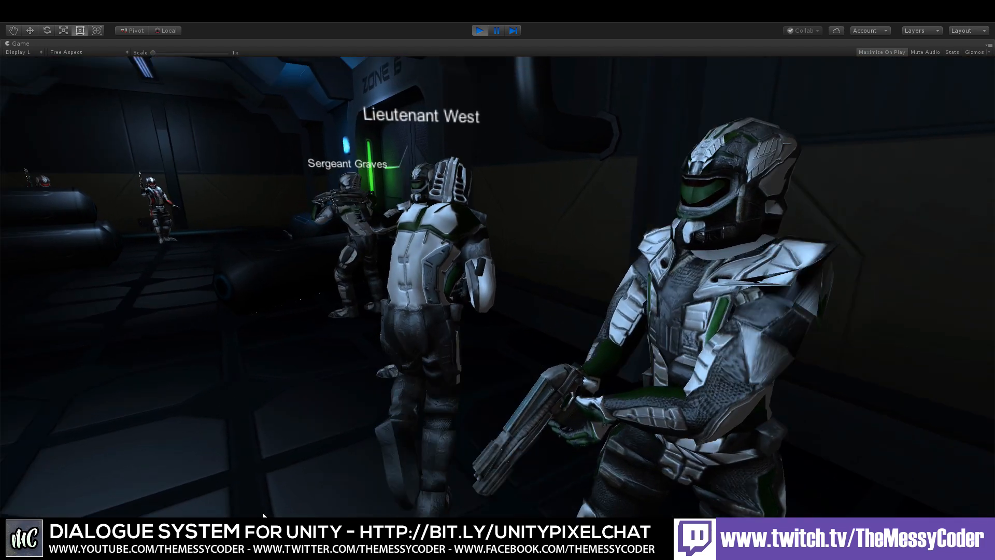
# Step: Talk to Lieutenant West, reply "Thank you, sir!" and accept his next task with "Will do!"
pyautogui.press('space')
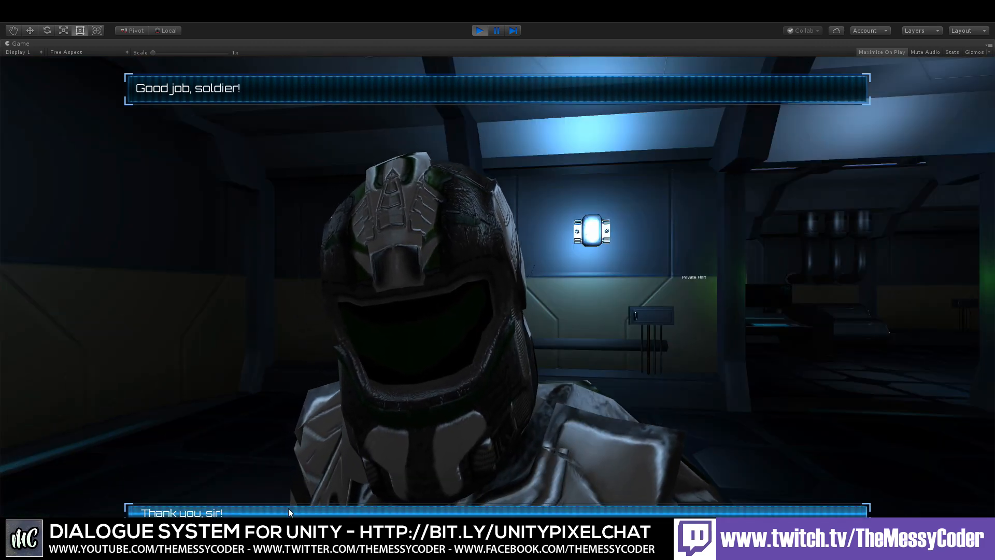
pyautogui.click(288, 508)
pyautogui.press('space')
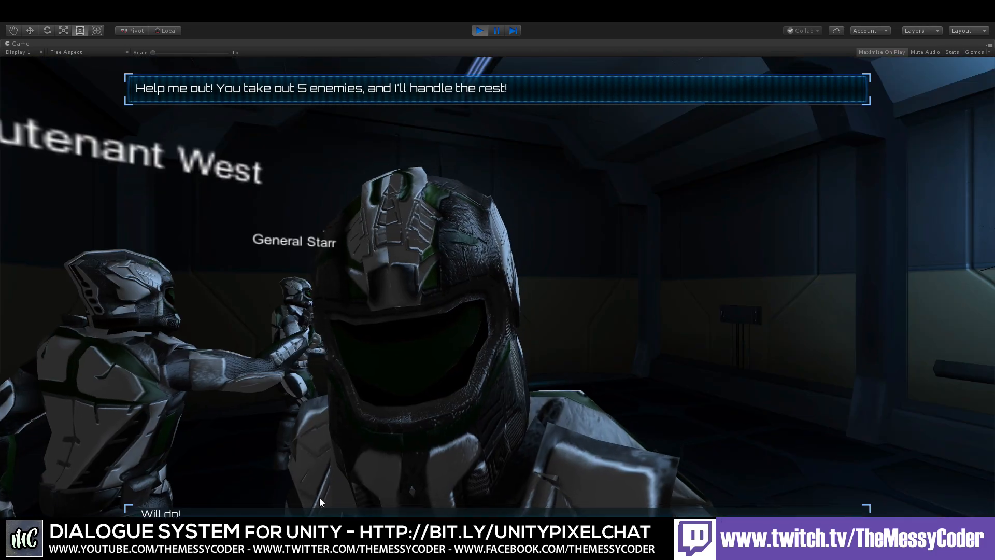
pyautogui.click(328, 511)
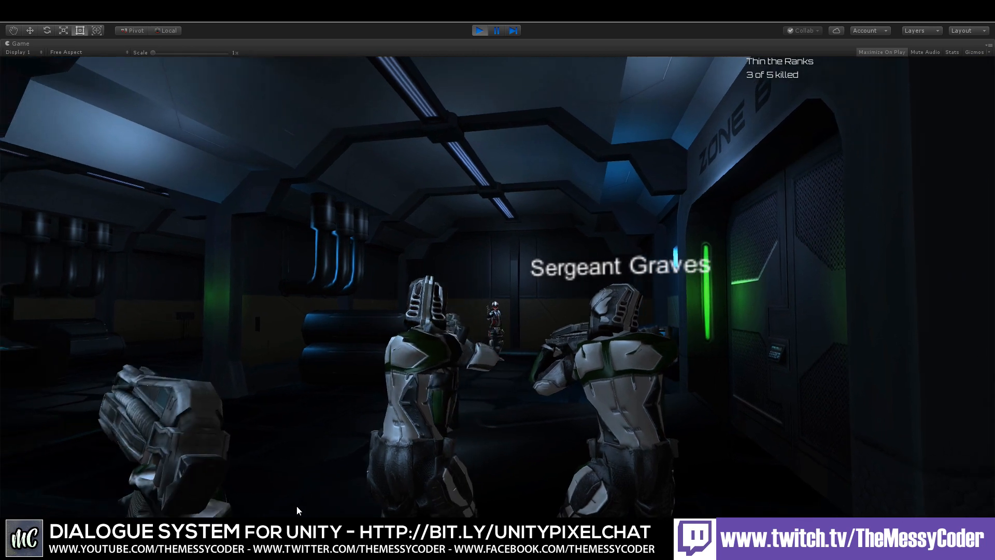
# Step: Walk through the room and shoot the remaining enemies for the Thin the Ranks quest
pyautogui.press('w')
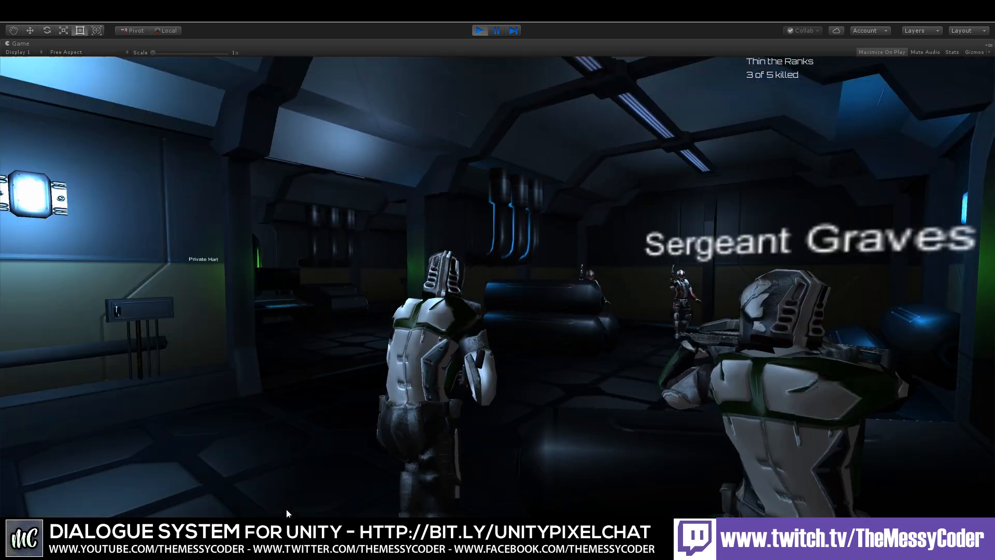
pyautogui.press('w')
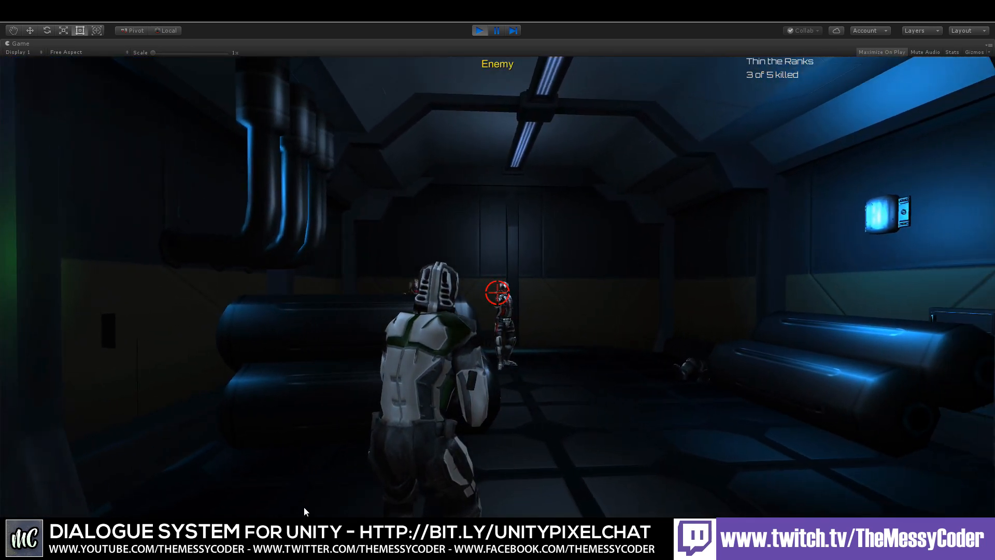
pyautogui.click(304, 508)
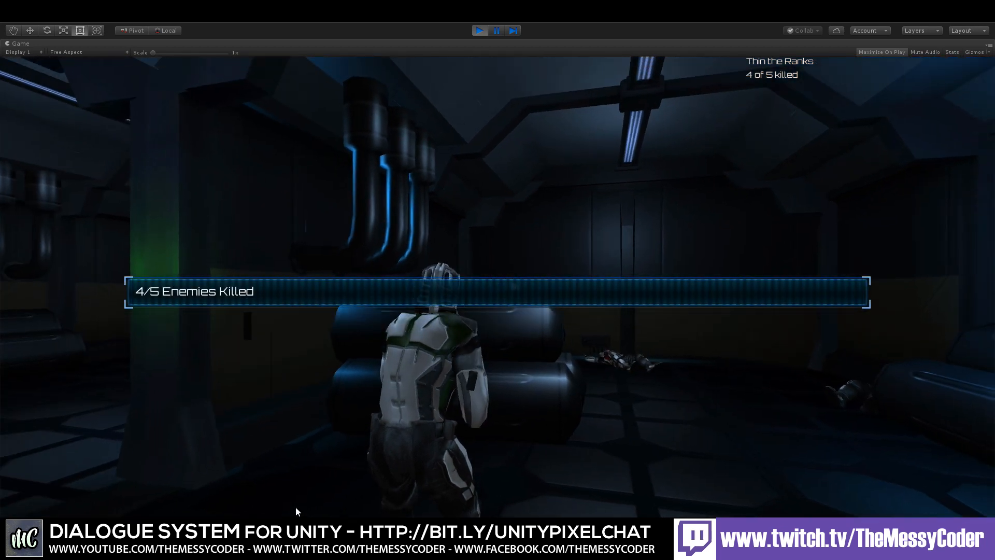
pyautogui.click(297, 506)
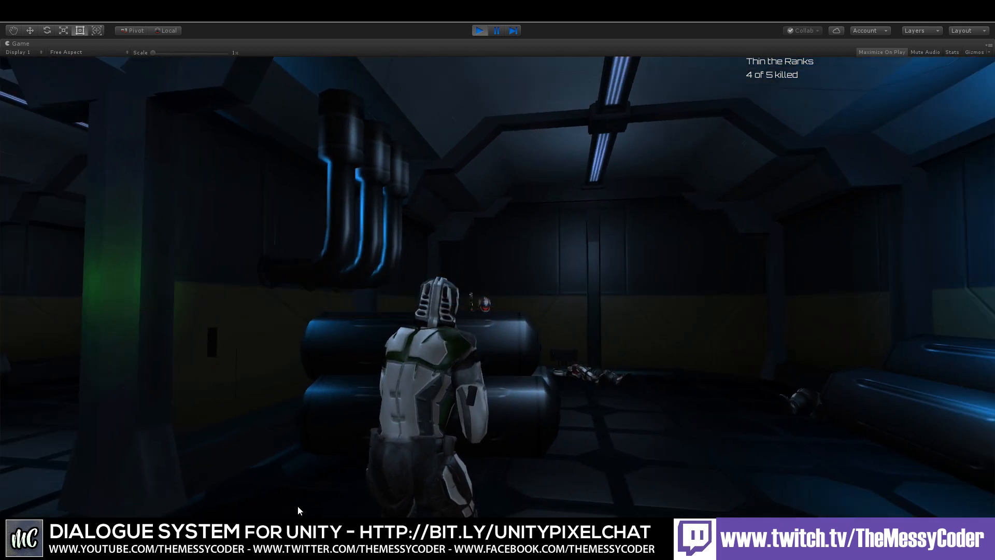
pyautogui.click(298, 508)
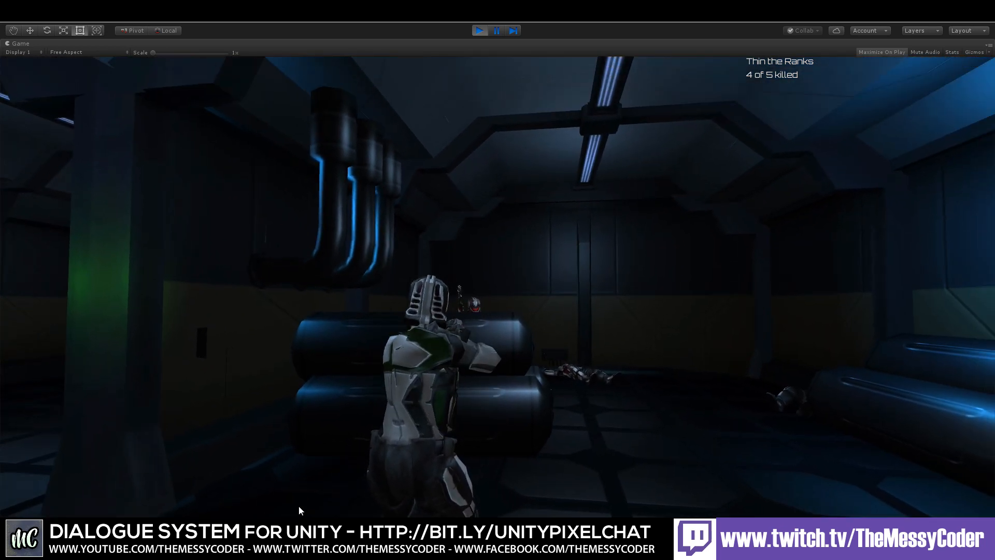
pyautogui.press('d')
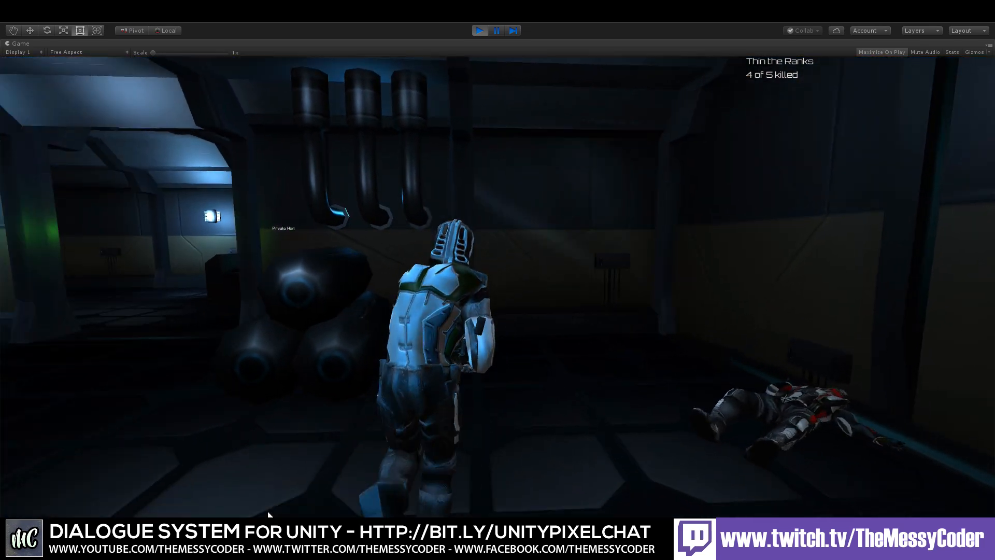
pyautogui.click(260, 514)
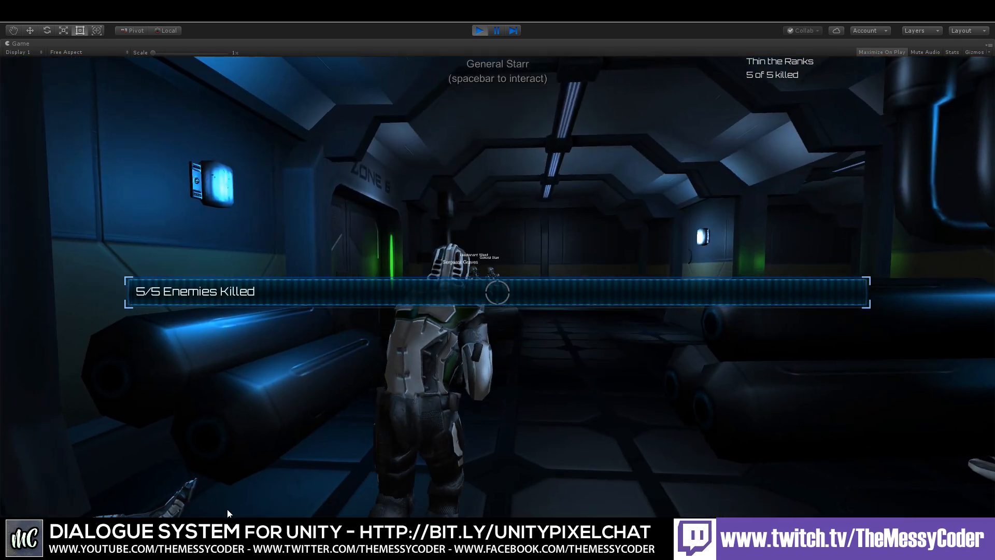
# Step: Walk to Sergeant Graves, talk to him and reply "Just doing my part, sarge!" to complete the quest
pyautogui.press('w')
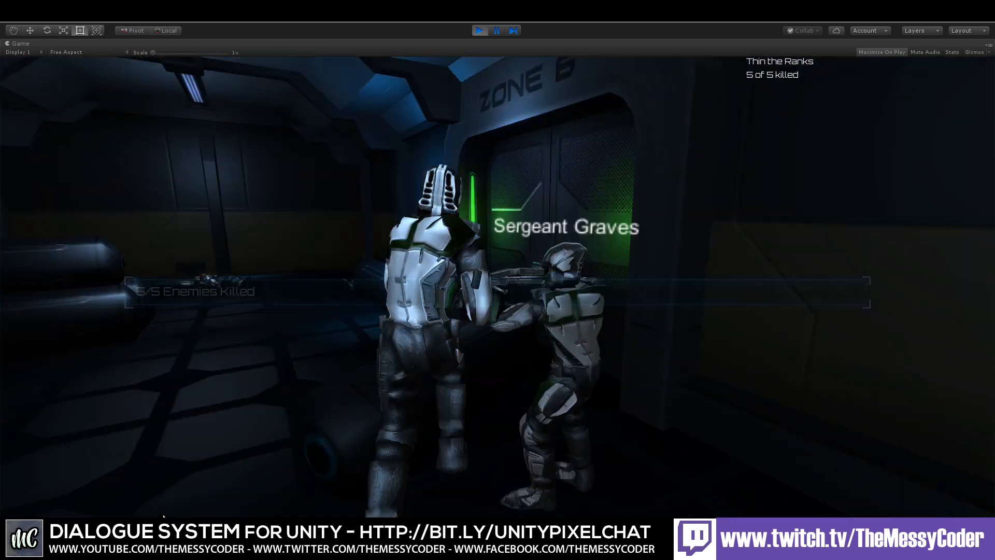
pyautogui.press('space')
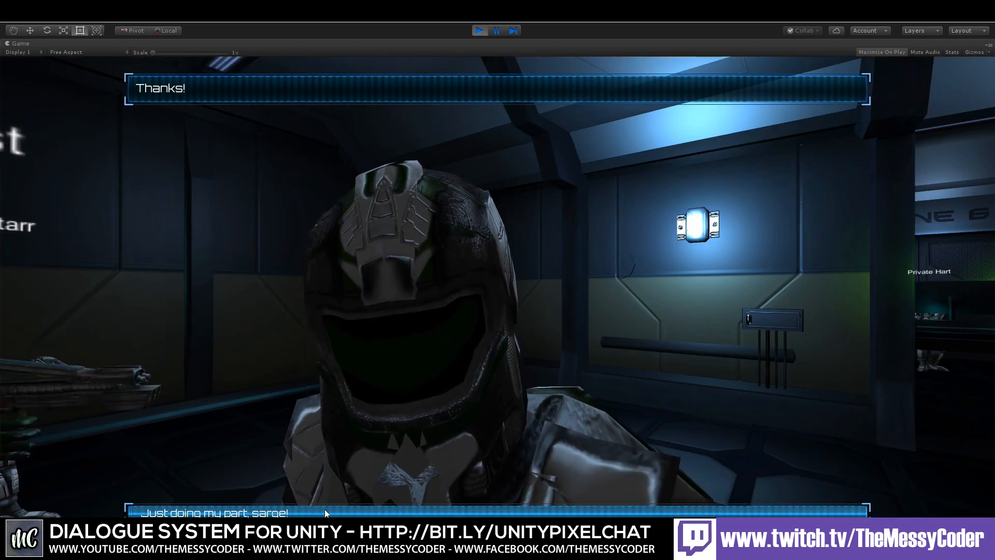
pyautogui.click(324, 510)
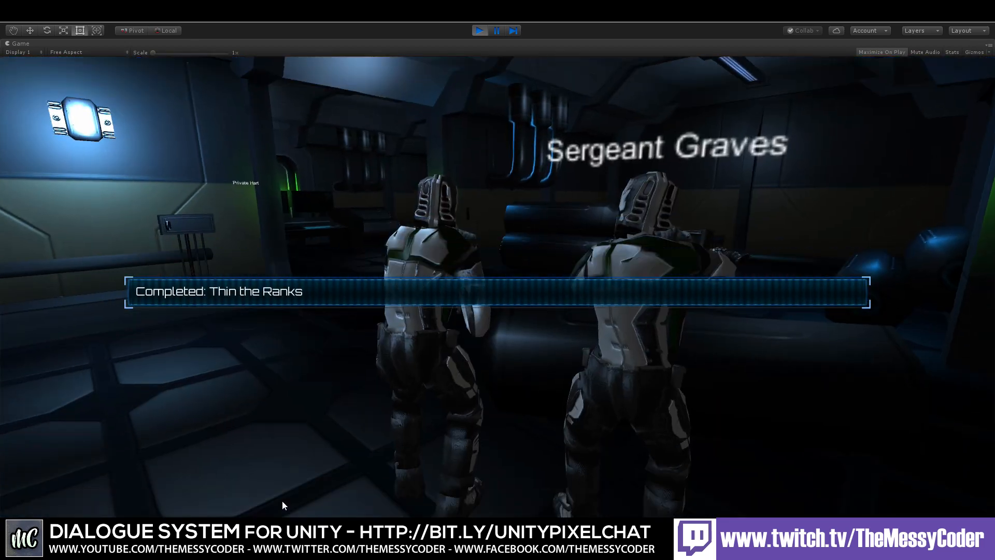
# Step: Walk back toward the officers and exit Play mode
pyautogui.press('w')
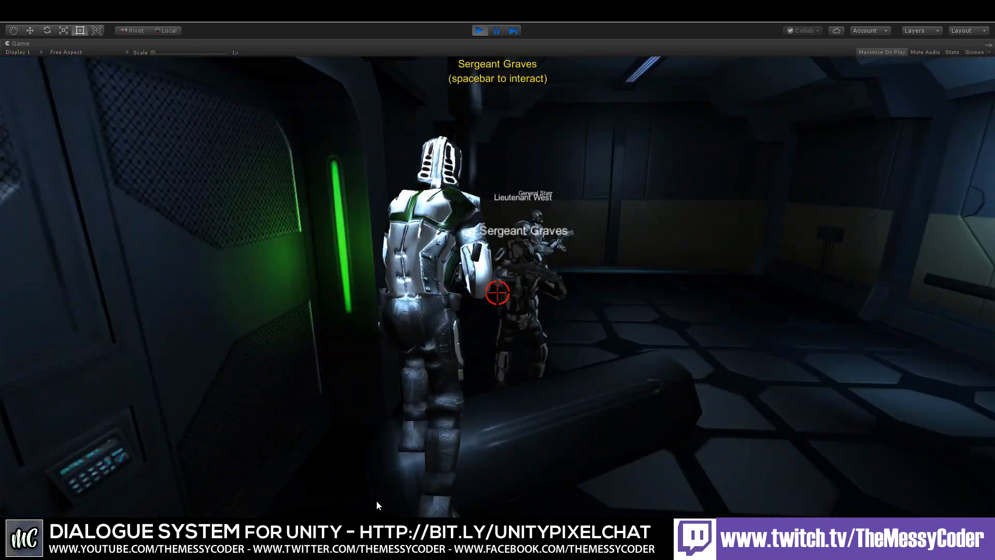
pyautogui.press('w')
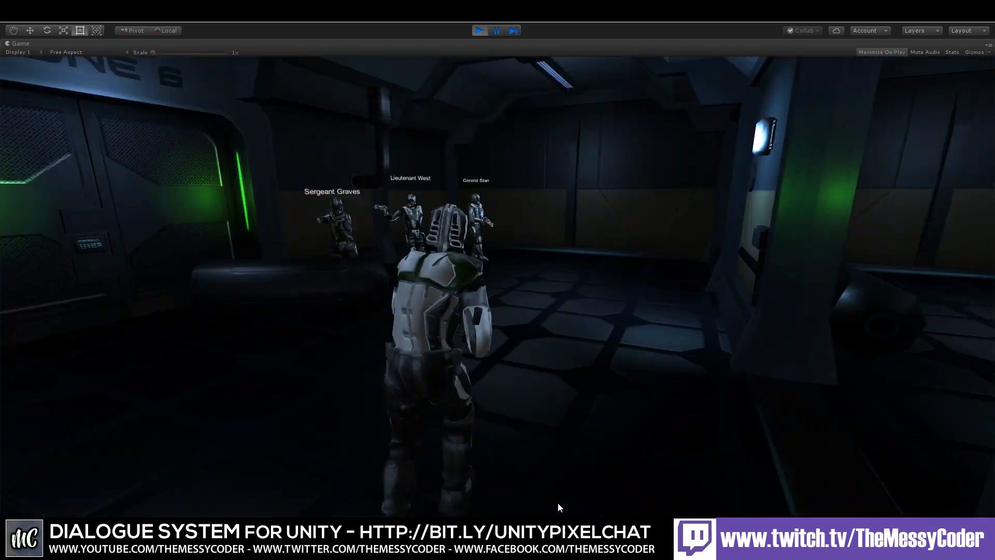
pyautogui.press('w')
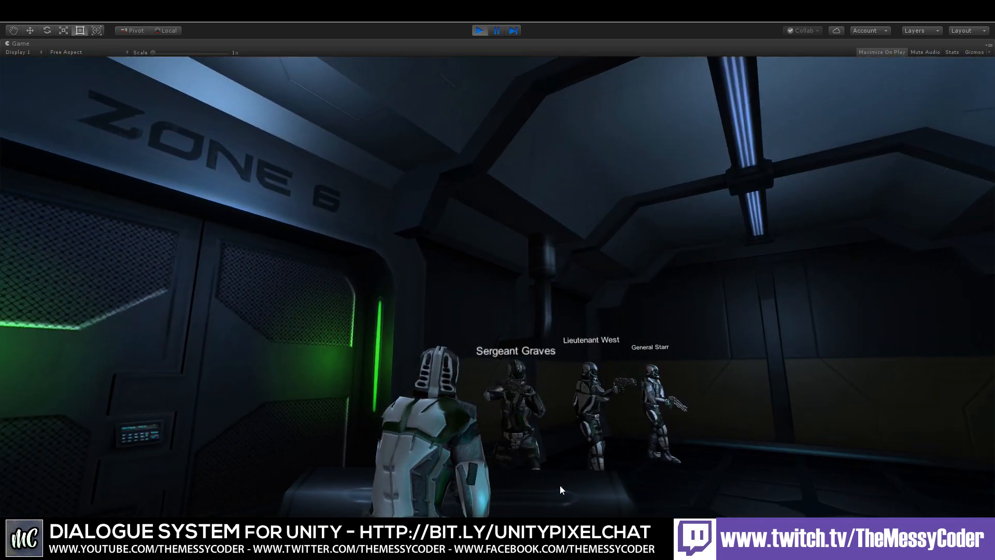
pyautogui.hotkey('ctrl', 'p')
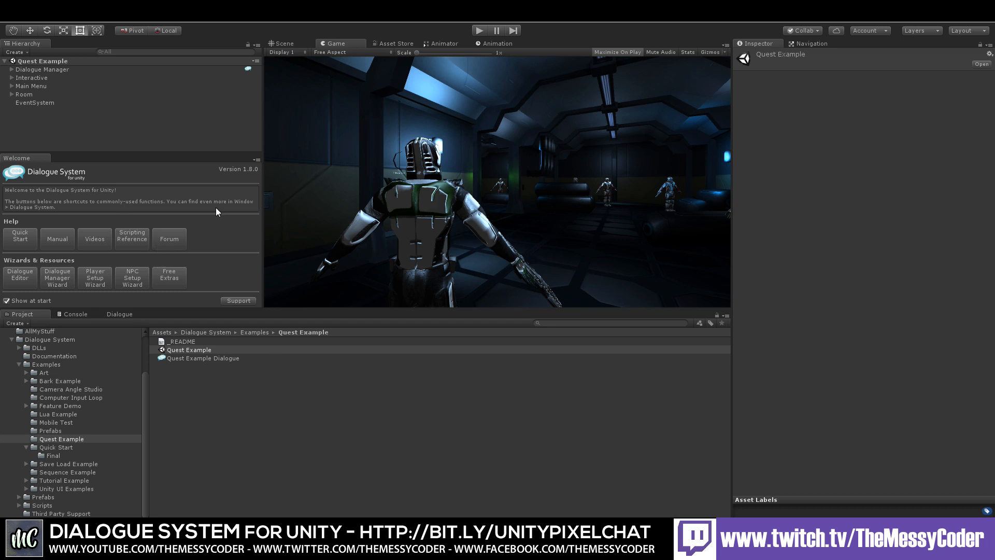
# Step: Open the Dialogue editor and display the Test Conversation of the TestDB database
pyautogui.click(120, 314)
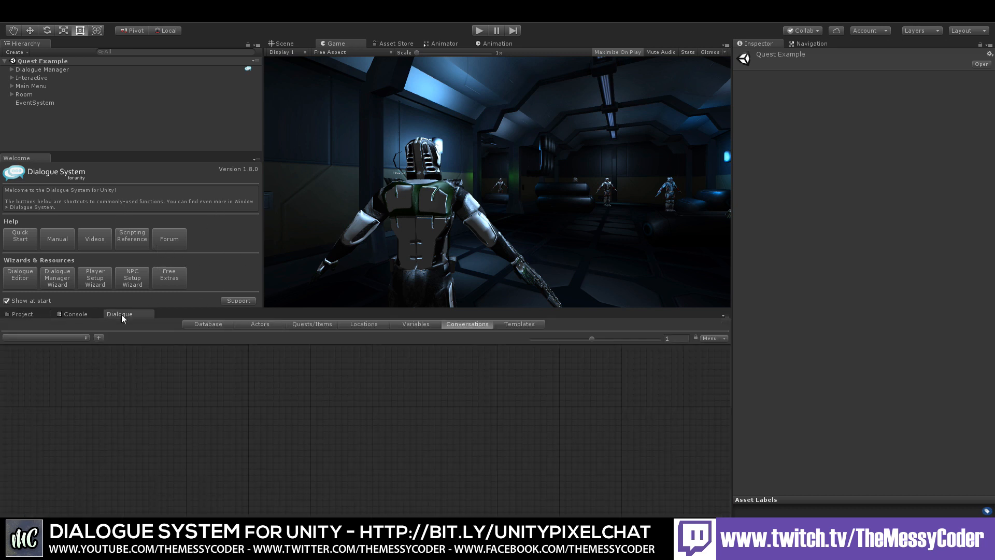
pyautogui.click(56, 339)
pyautogui.click(63, 355)
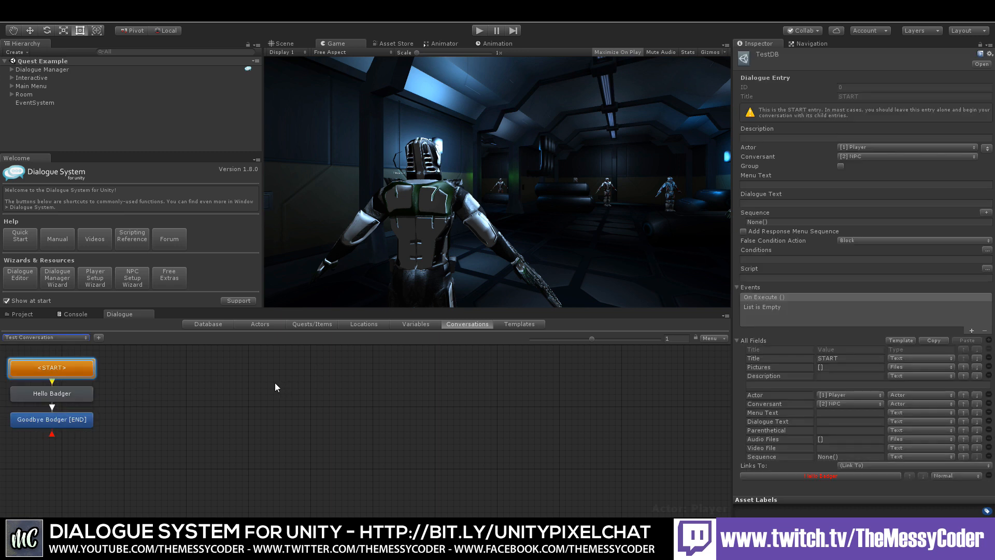
pyautogui.click(256, 382)
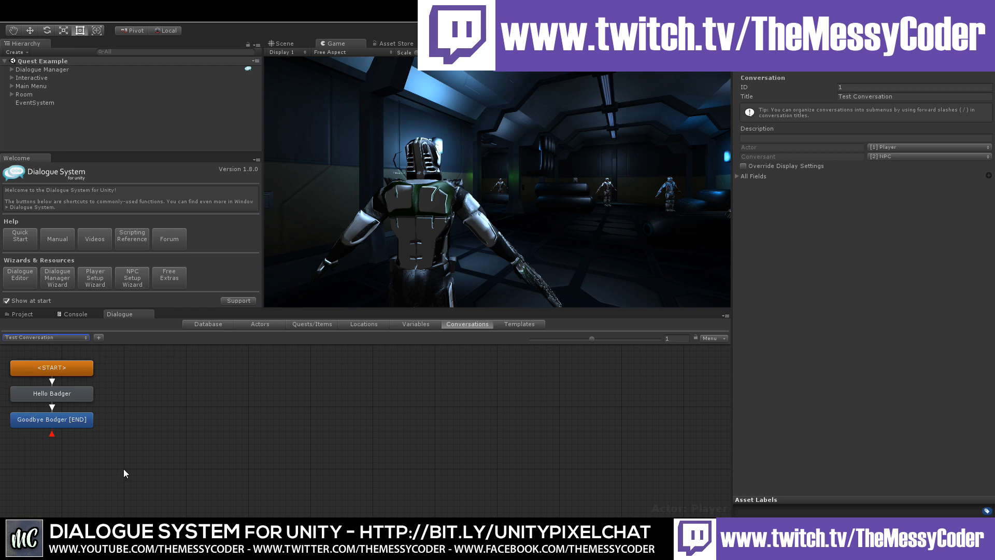
# Step: Browse the database's Variables, Locations, Quests/Items, Actors, Templates and Database sections
pyautogui.click(409, 324)
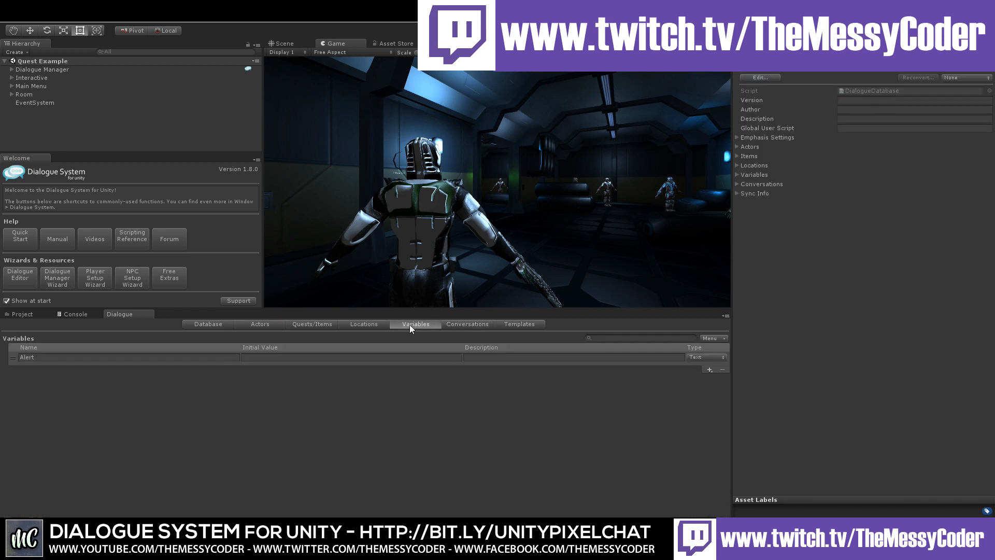
pyautogui.click(356, 324)
pyautogui.click(309, 325)
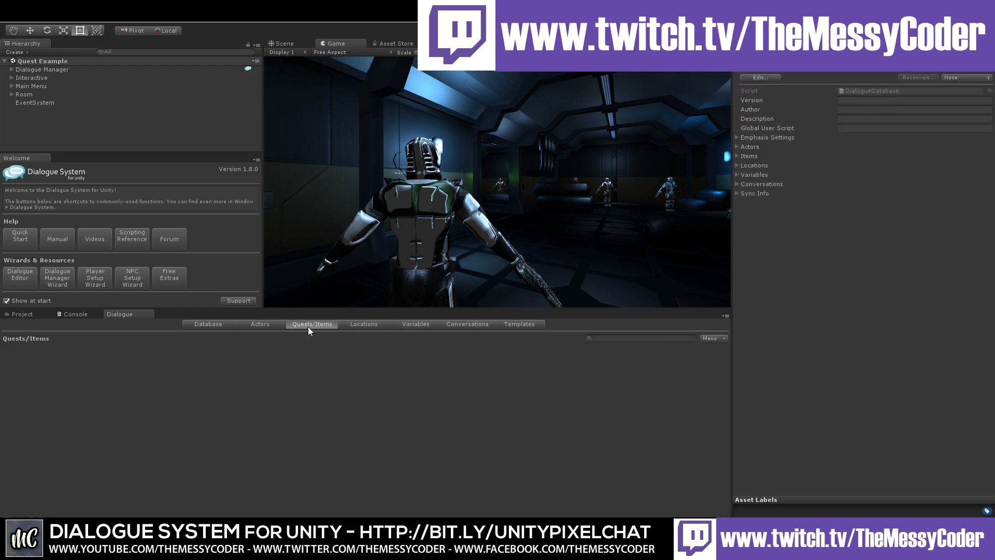
pyautogui.click(257, 322)
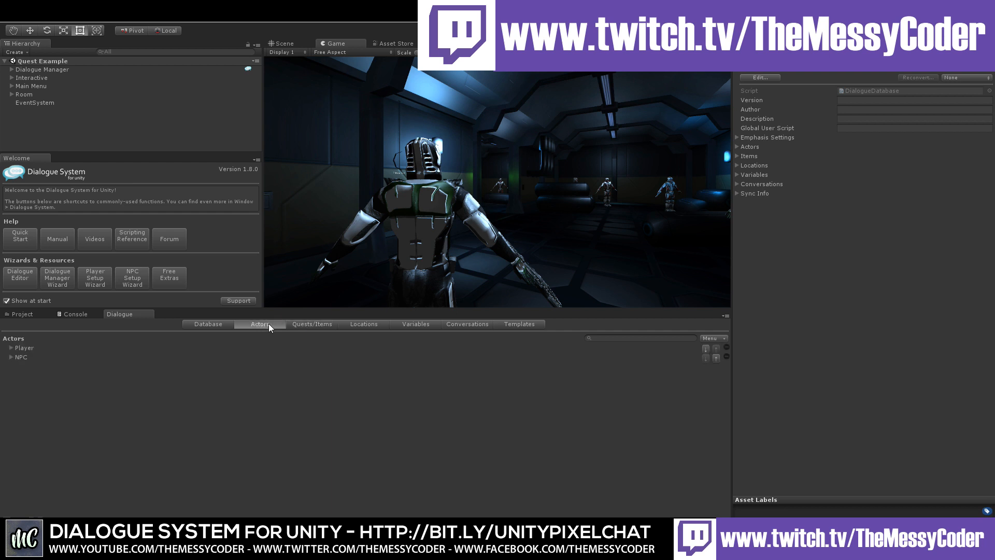
pyautogui.click(508, 327)
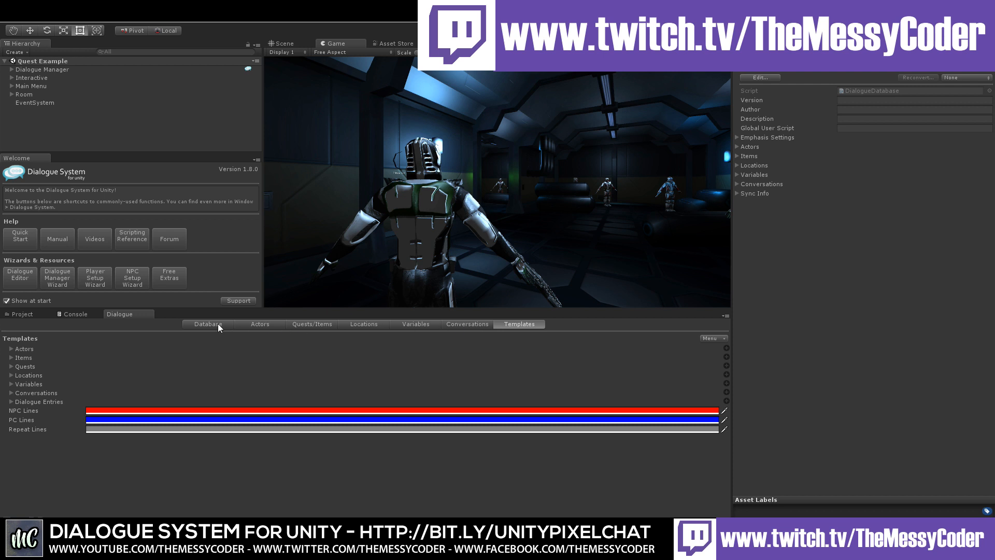
pyautogui.click(204, 324)
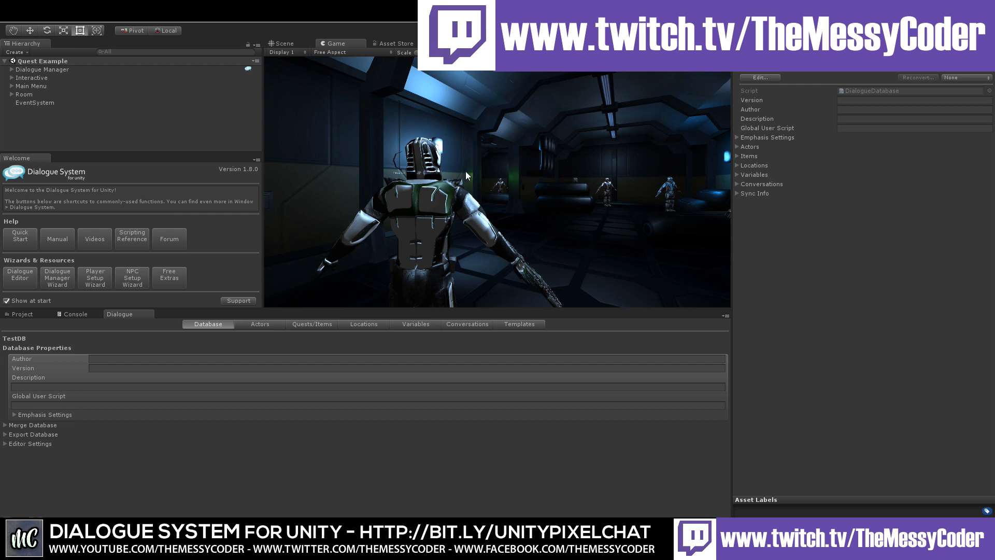
pyautogui.click(23, 315)
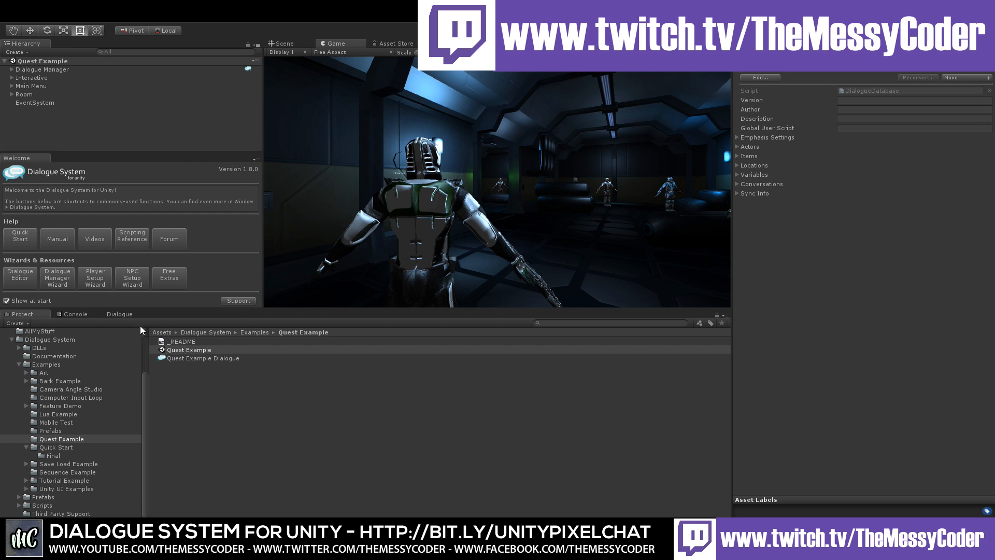
pyautogui.click(119, 314)
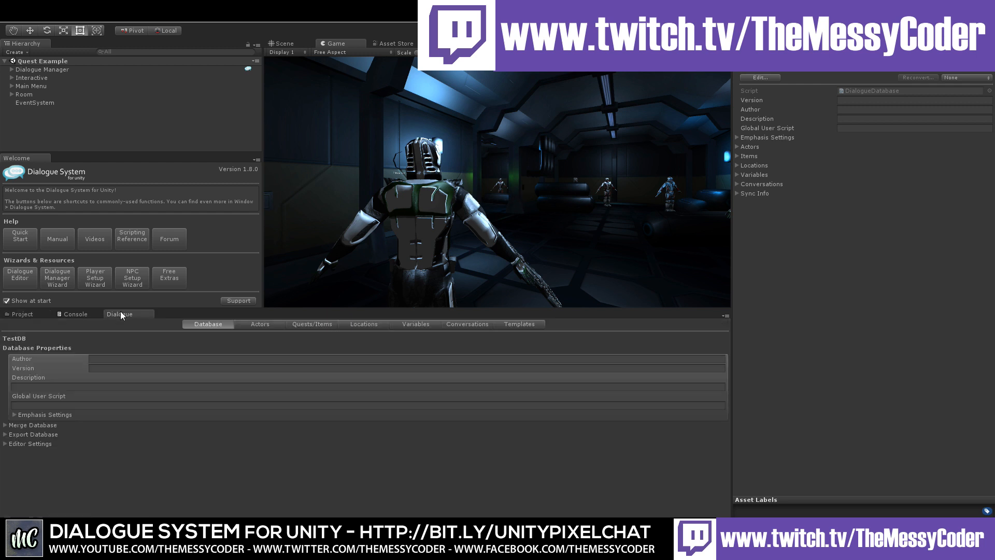